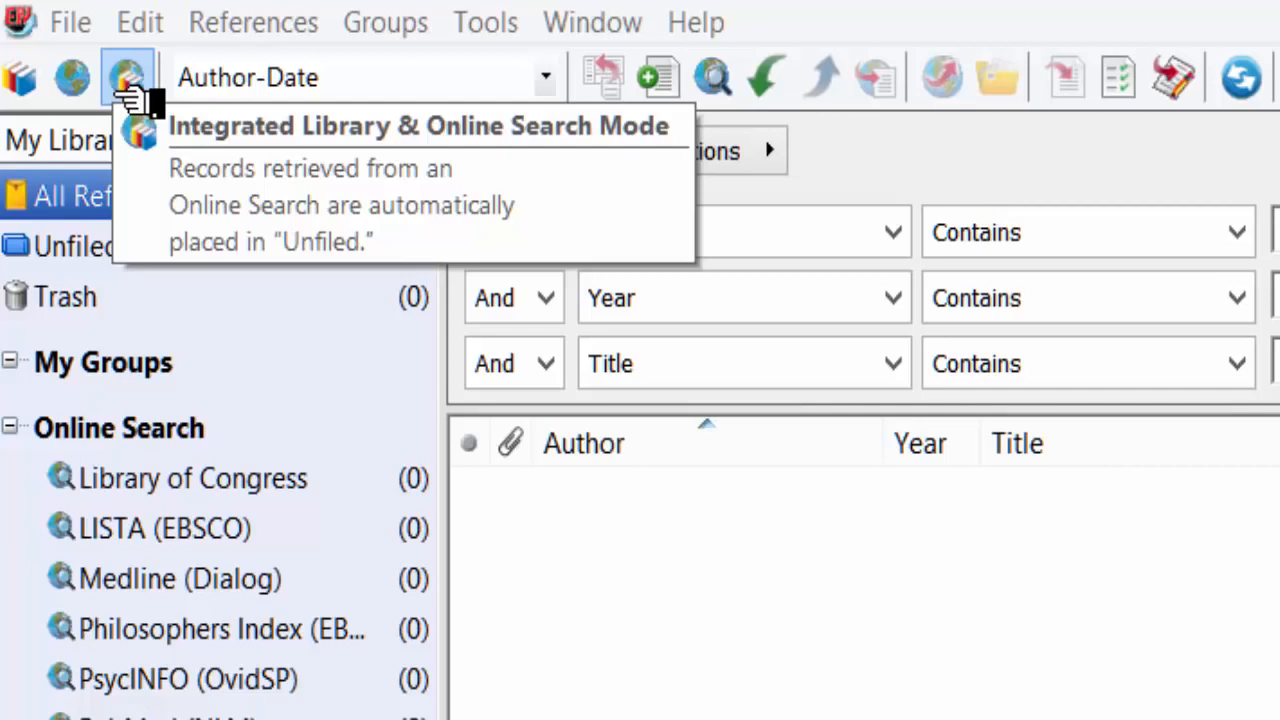
View the local library and online search modes, and look at the additional online database connections available
left_click(30, 85)
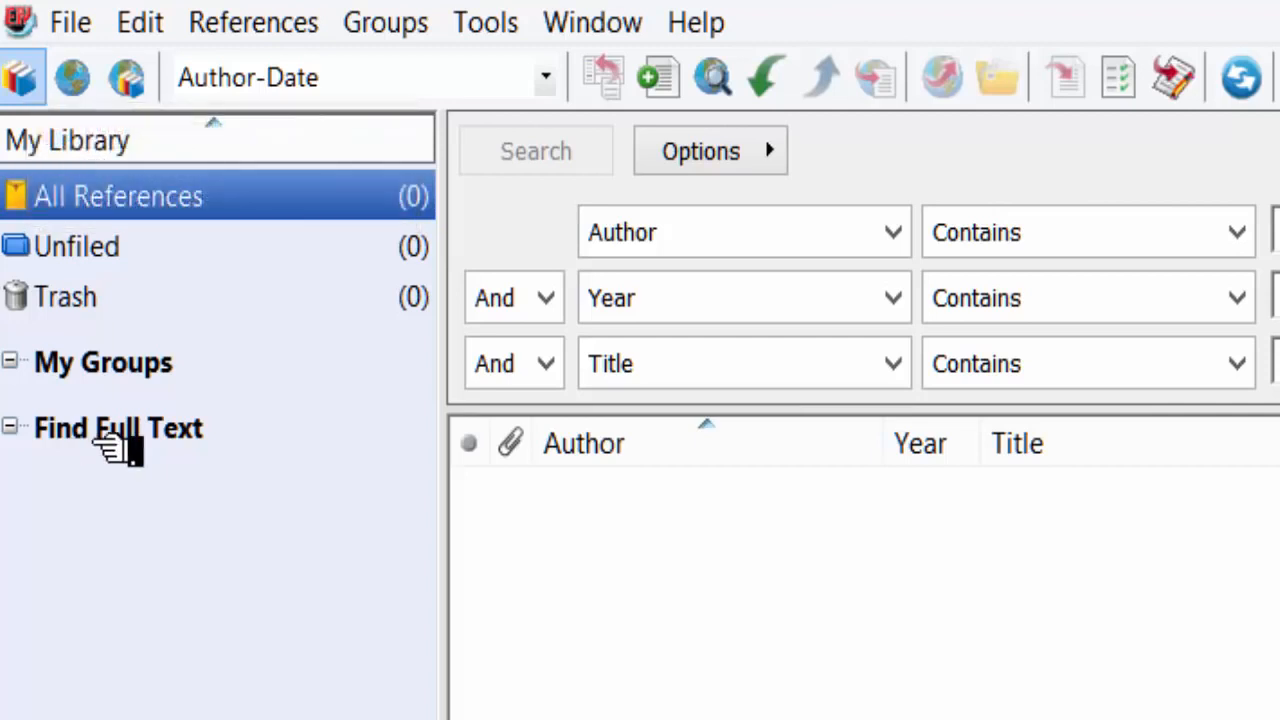
left_click(70, 86)
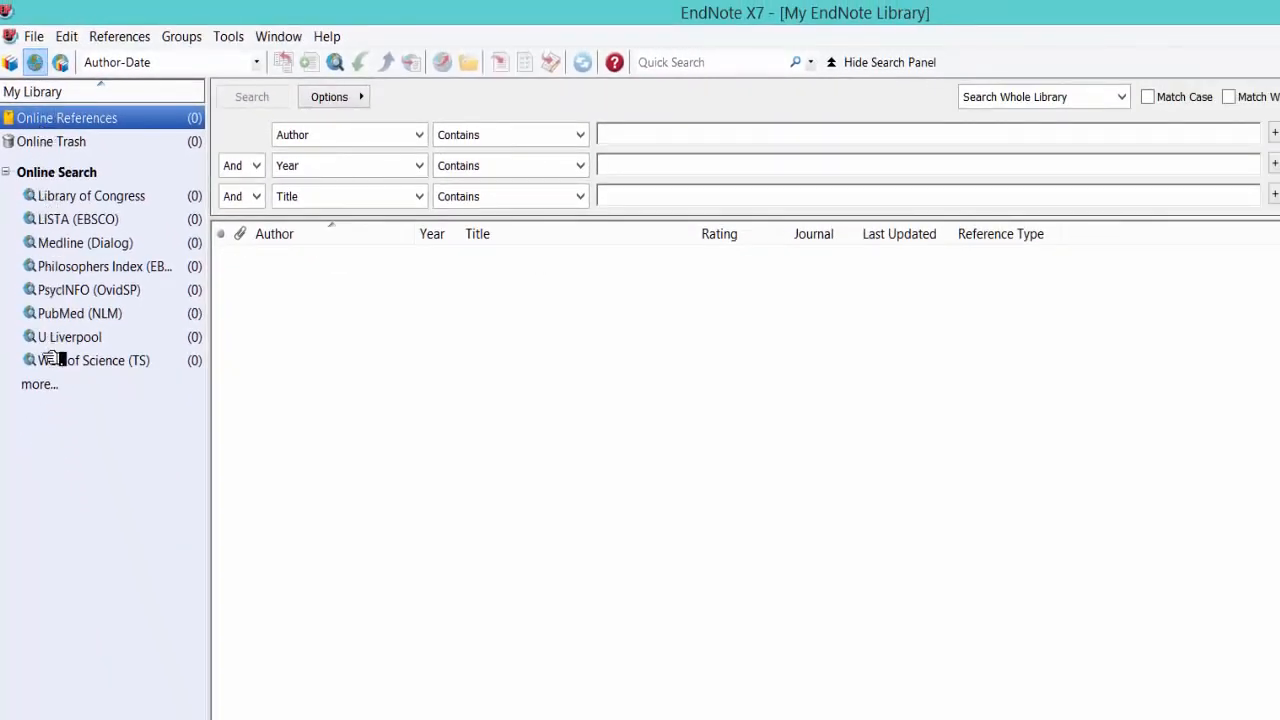
left_click(42, 390)
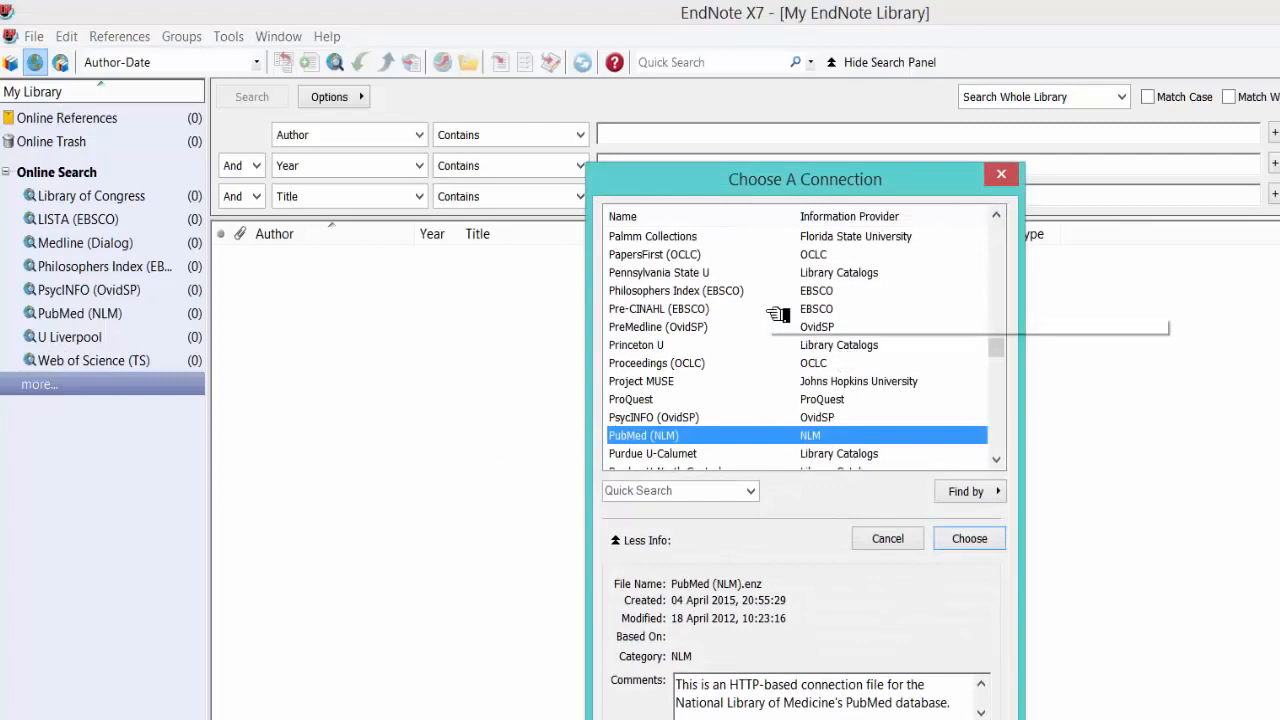
left_click(1003, 178)
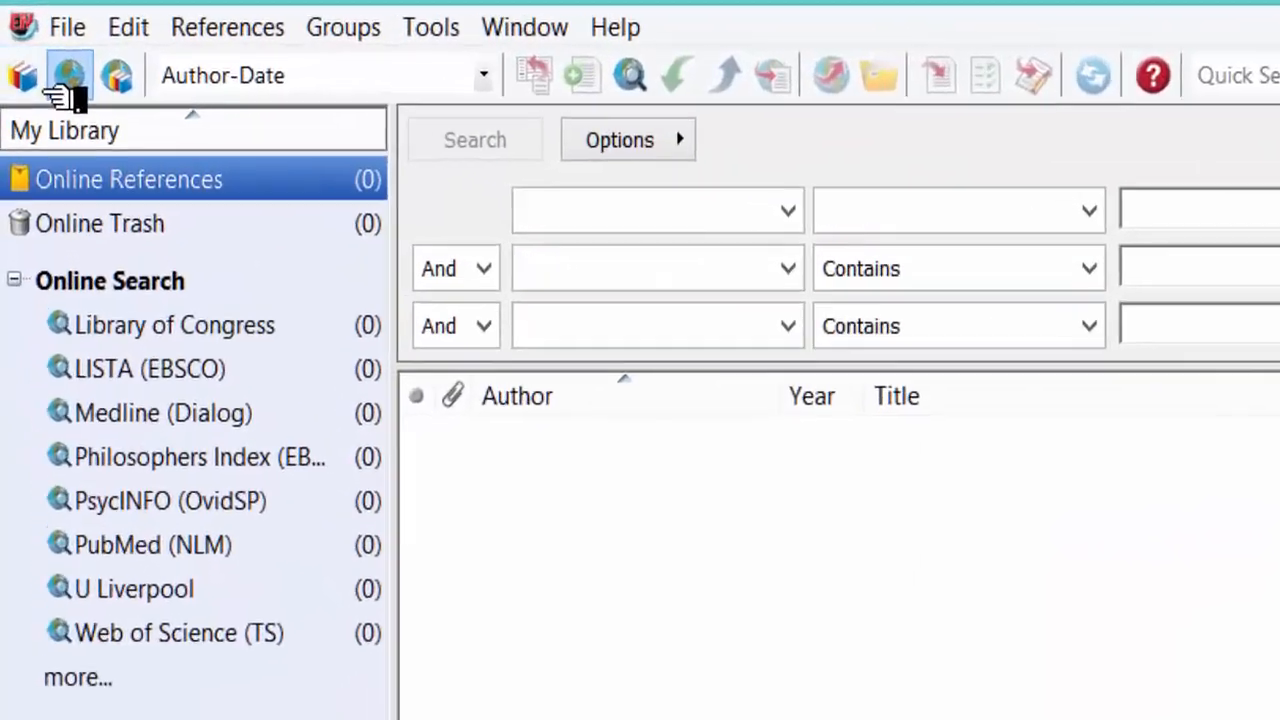
Return to local library mode and create a group named "Pubmed" under My Groups
left_click(12, 63)
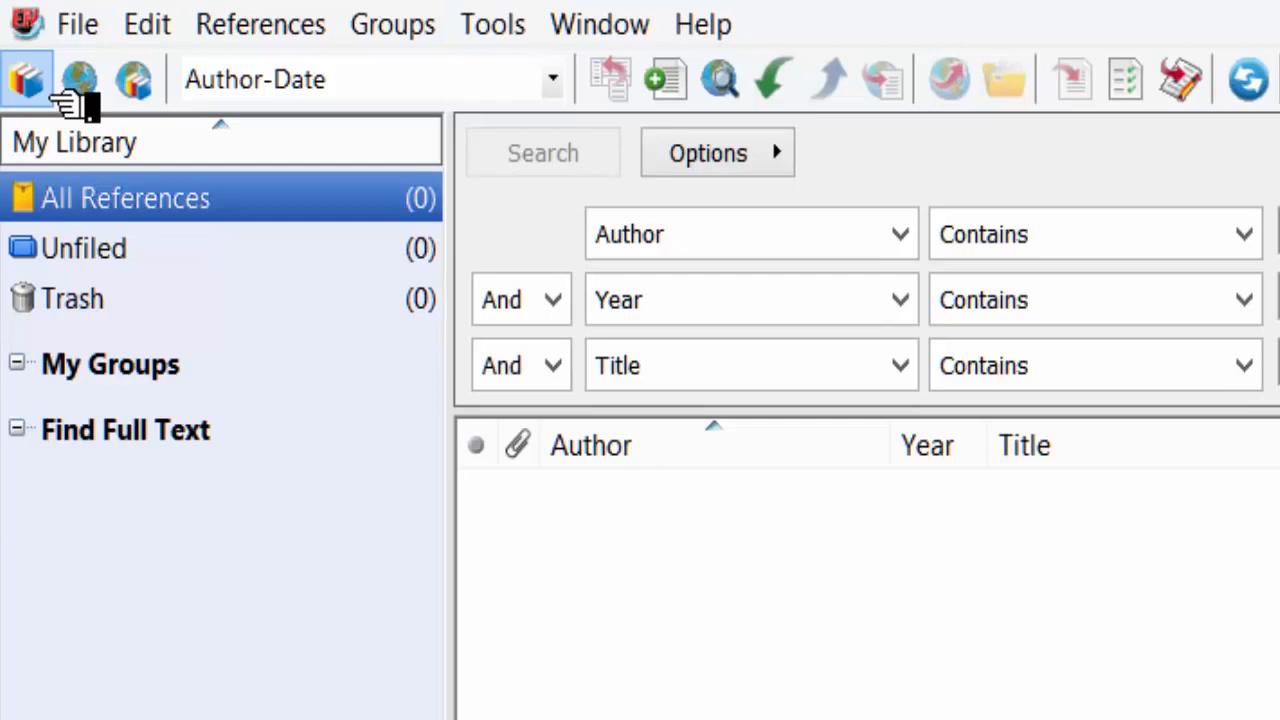
left_click(412, 40)
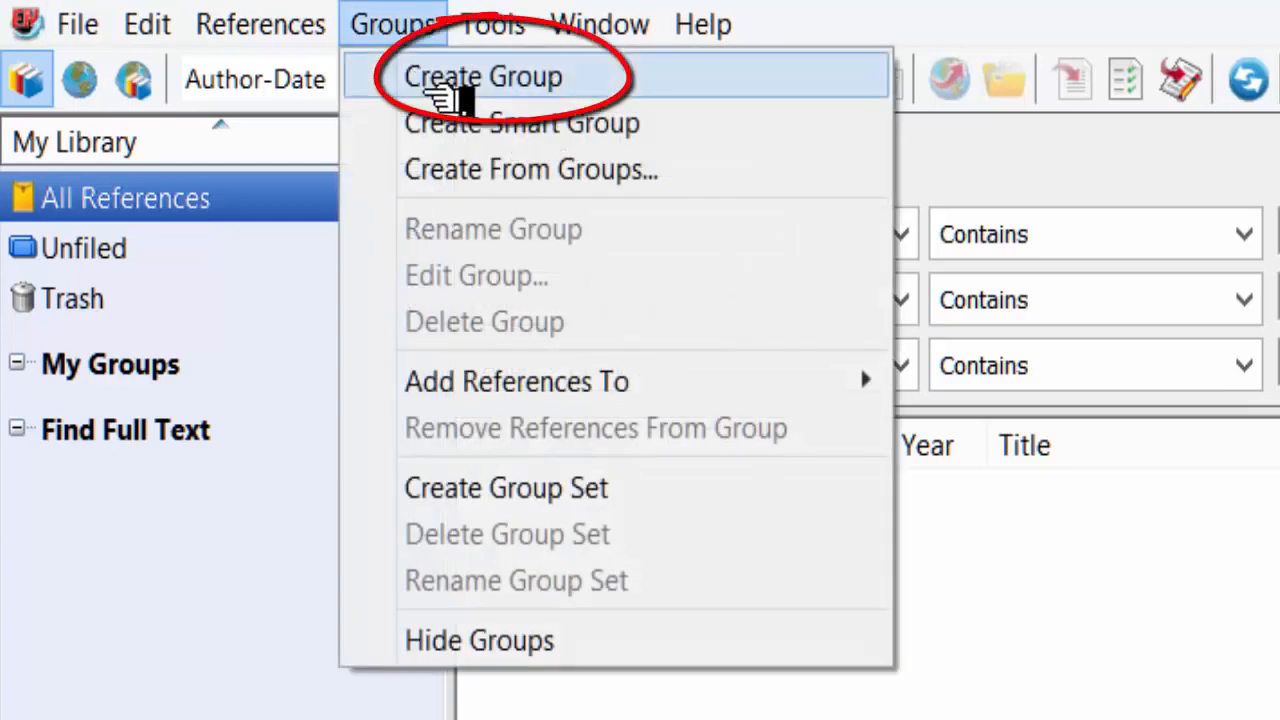
left_click(440, 88)
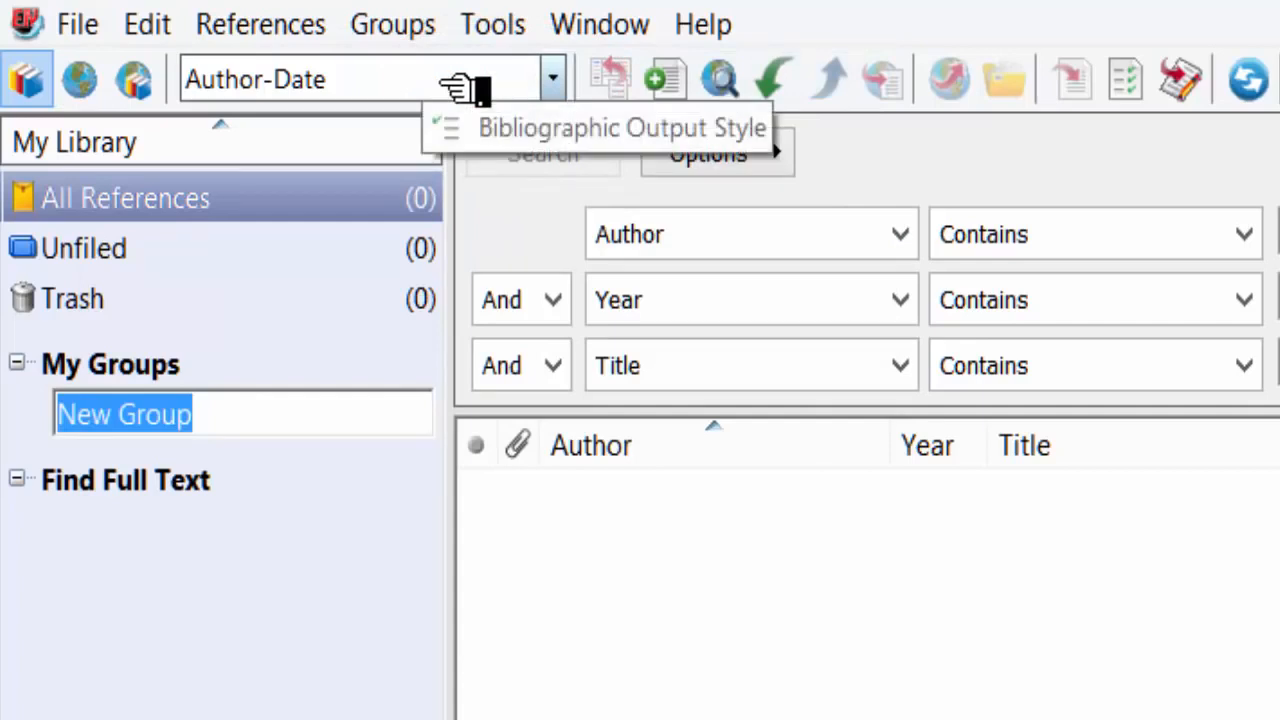
key("BackSpace")
type("Pub")
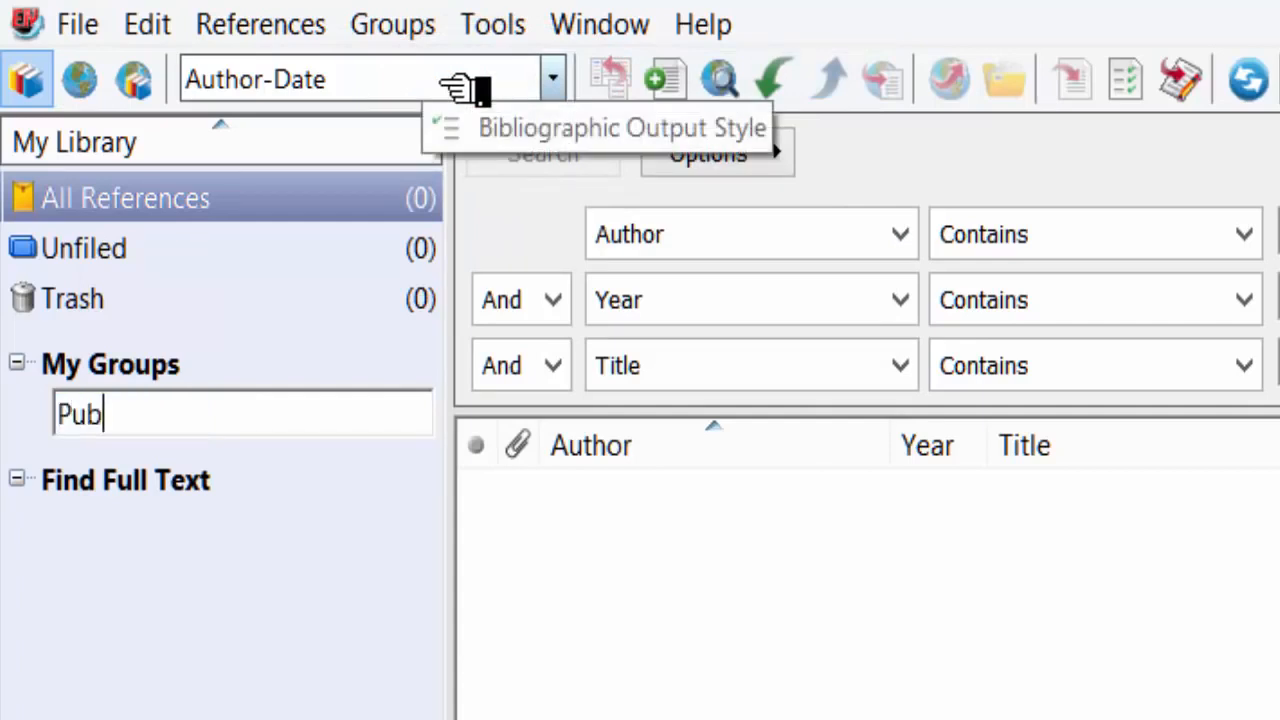
type("med")
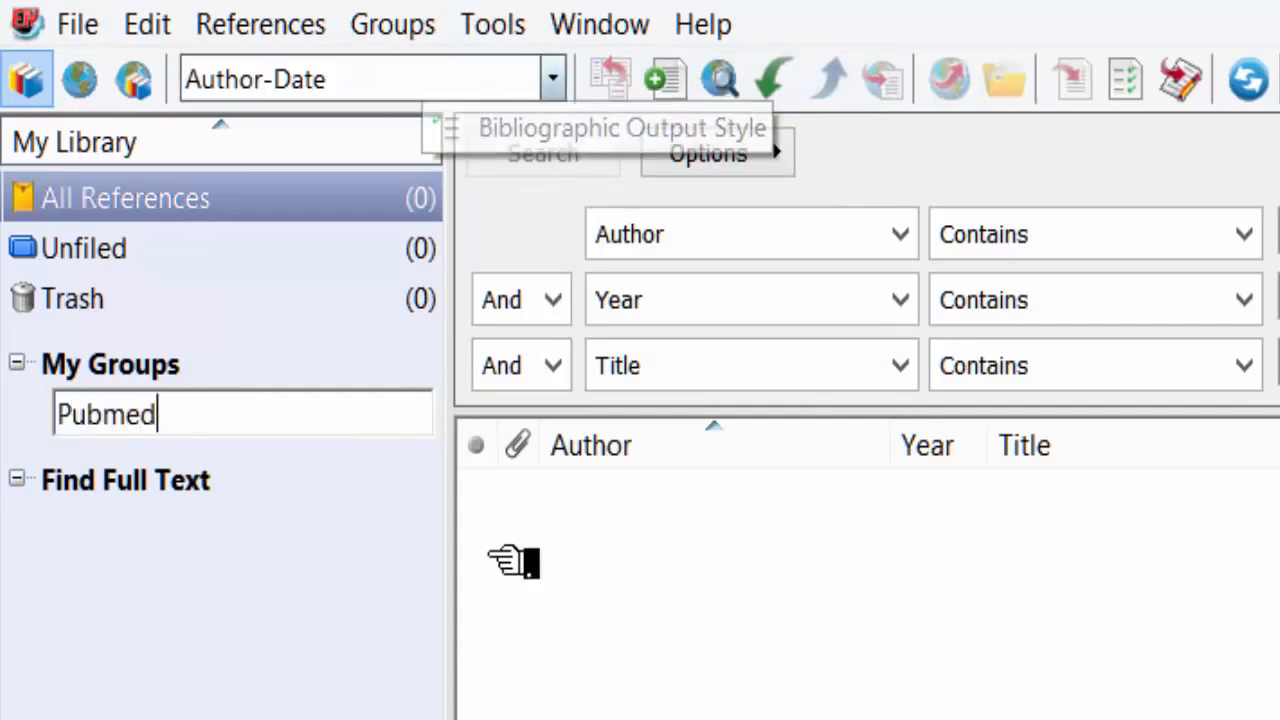
key("Return")
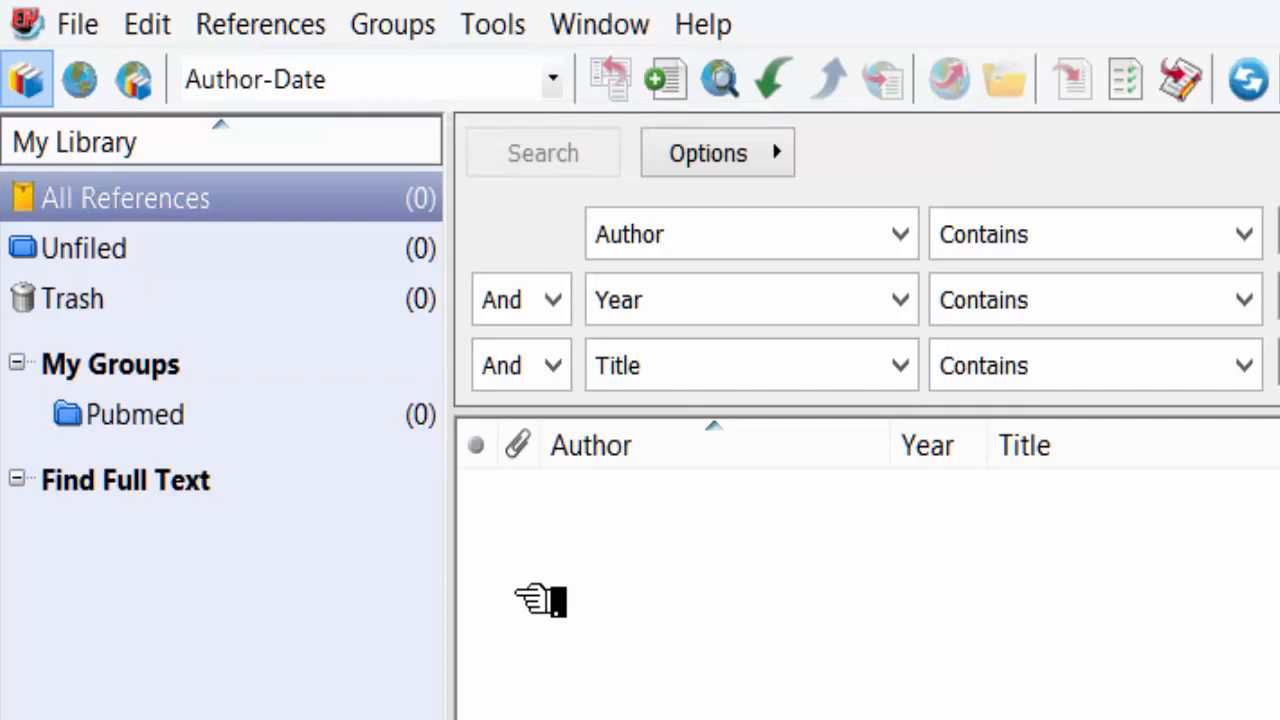
View the Pubmed group and the online mode, and switch the library to Integrated Library & Online Search Mode
left_click(176, 448)
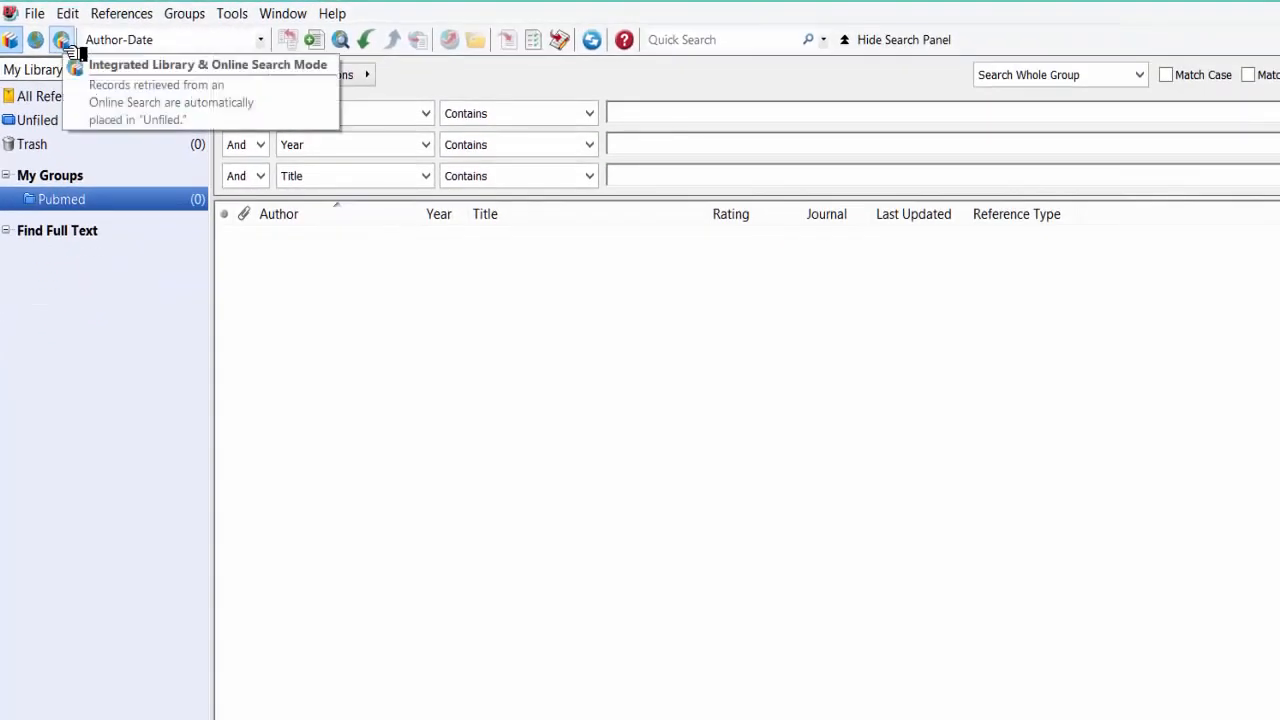
left_click(68, 46)
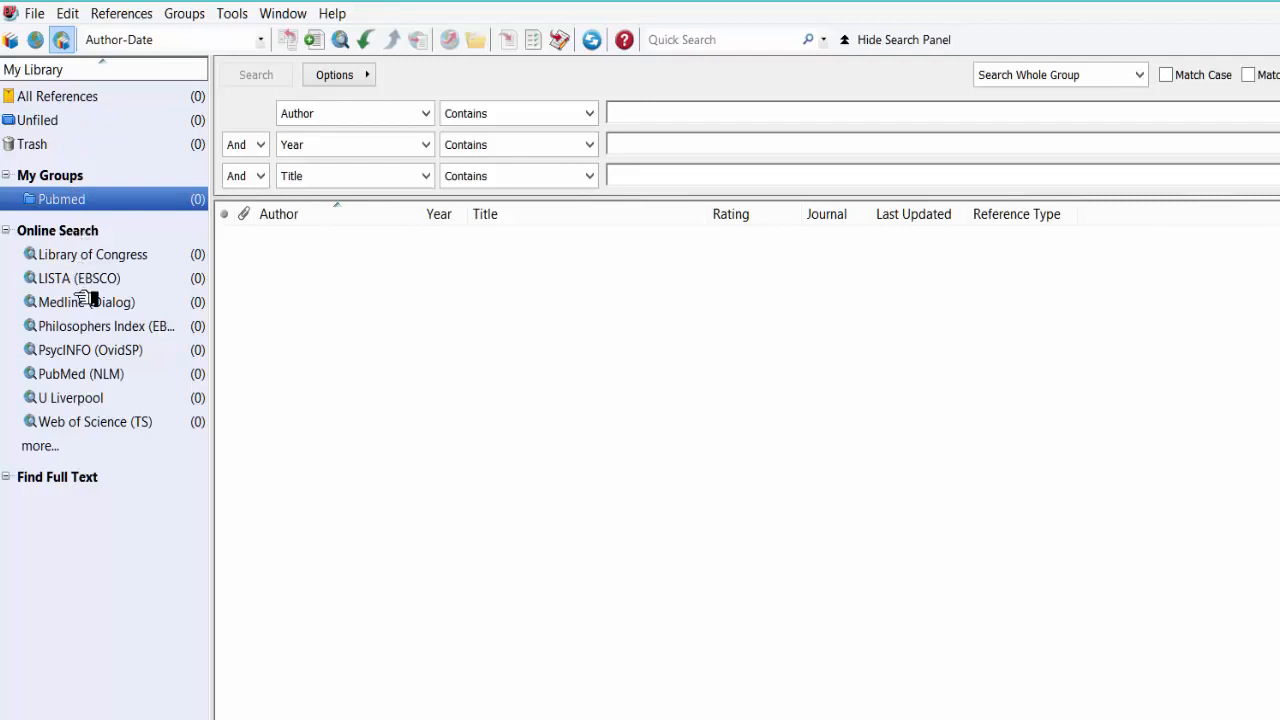
left_click(37, 51)
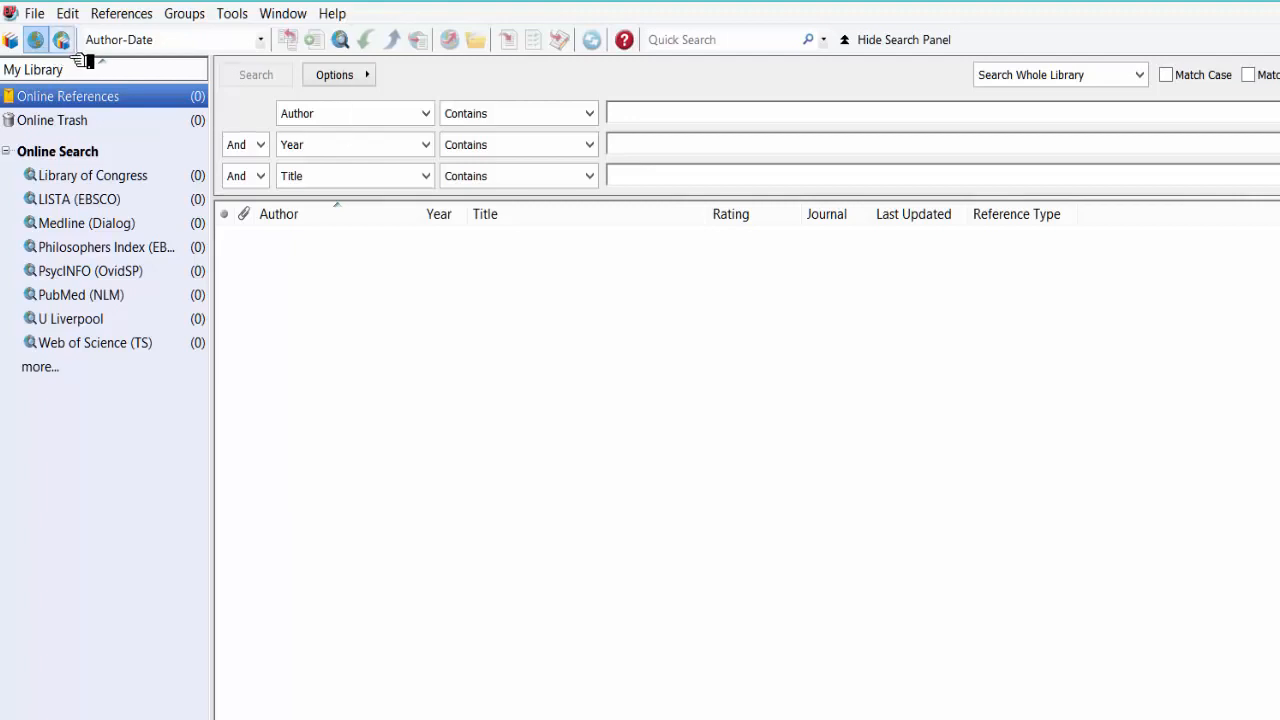
left_click(61, 44)
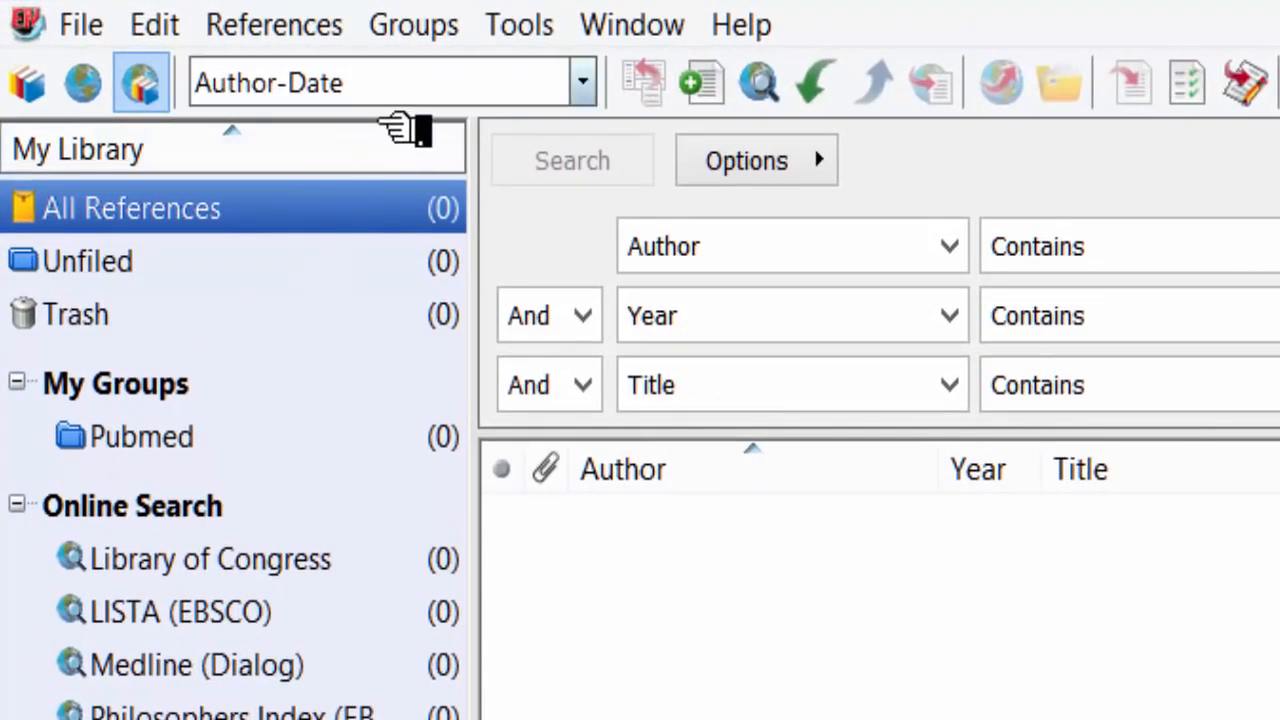
Browse the complete list of output styles, examine the Harvard style's details, and leave without choosing a style
left_click(582, 83)
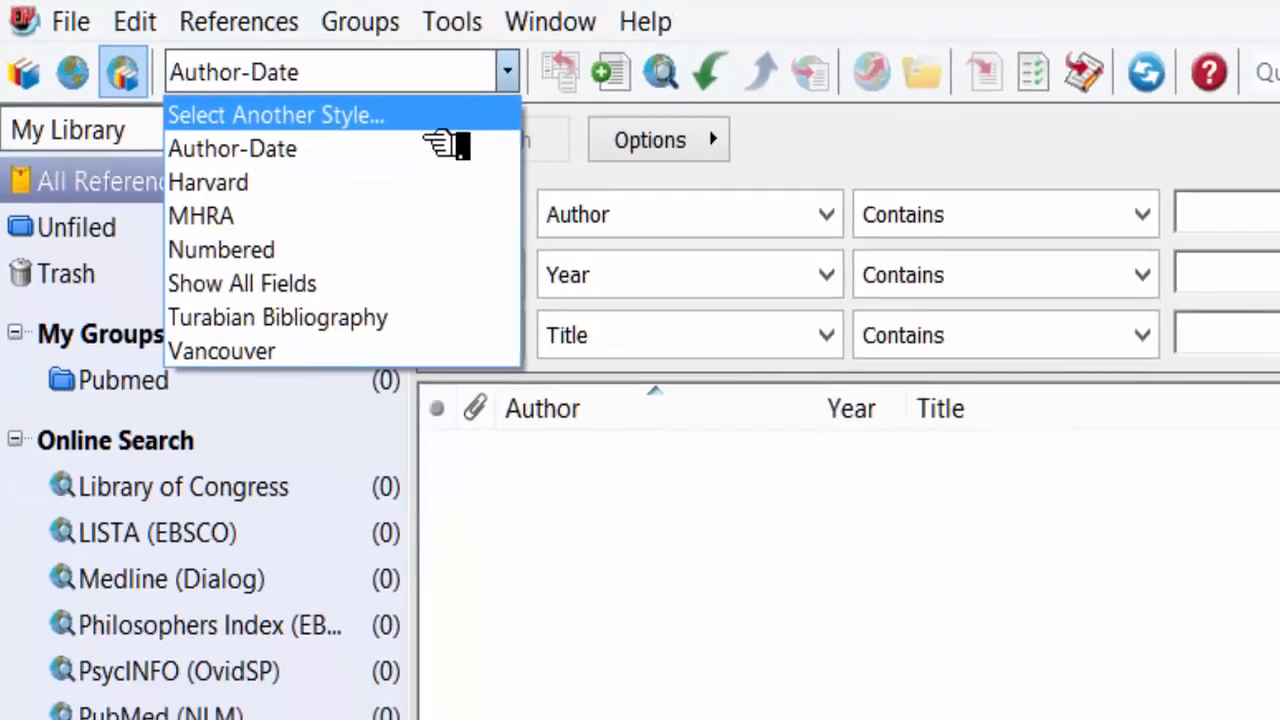
left_click(480, 135)
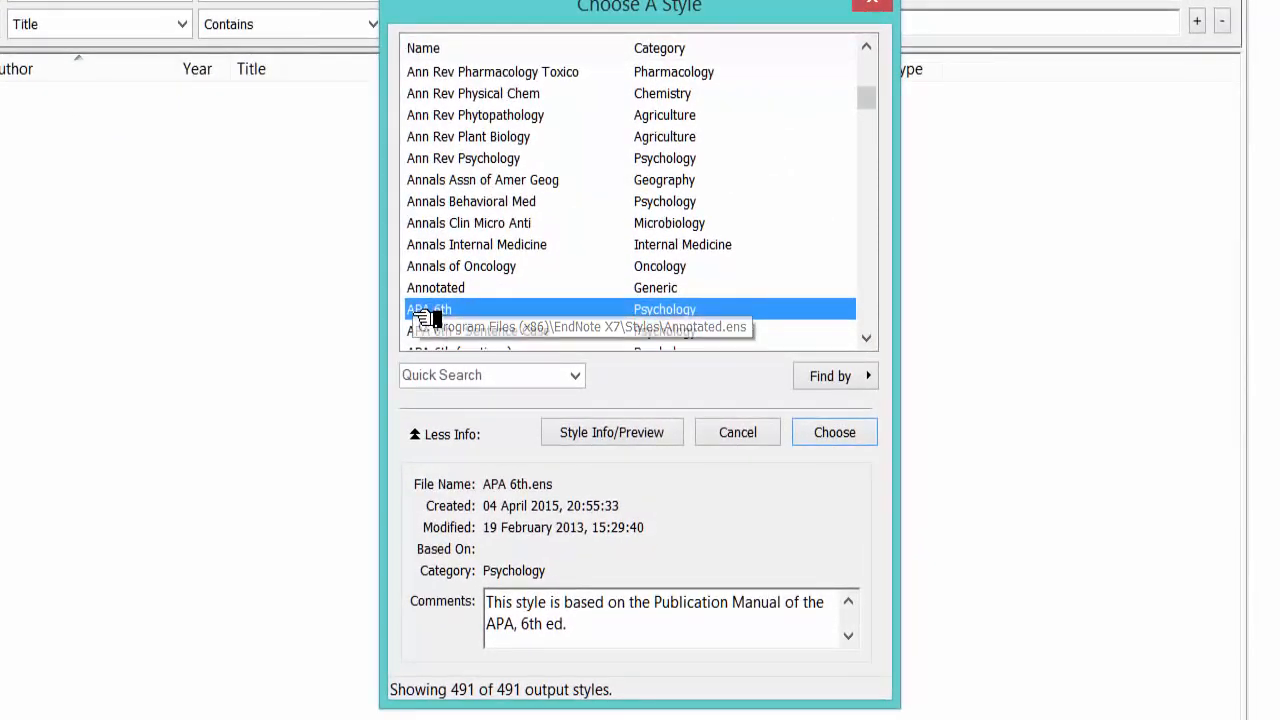
left_click(867, 339)
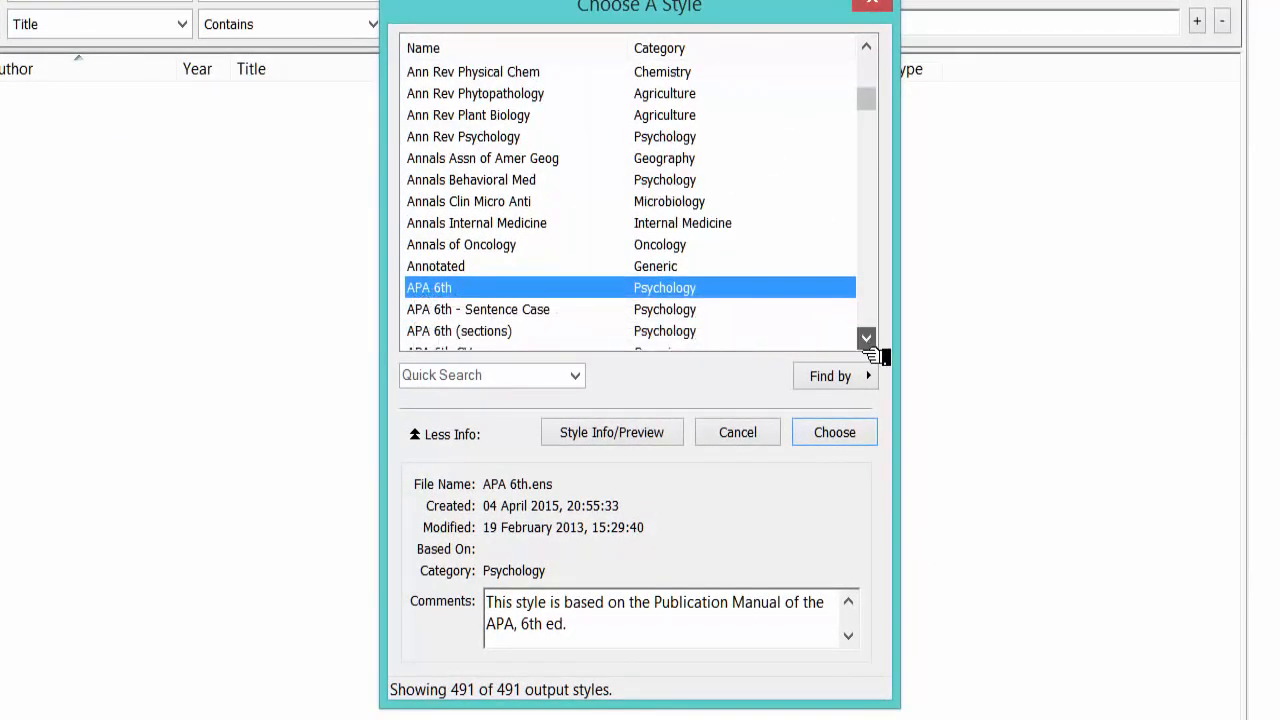
left_click(866, 346)
left_click(866, 346)
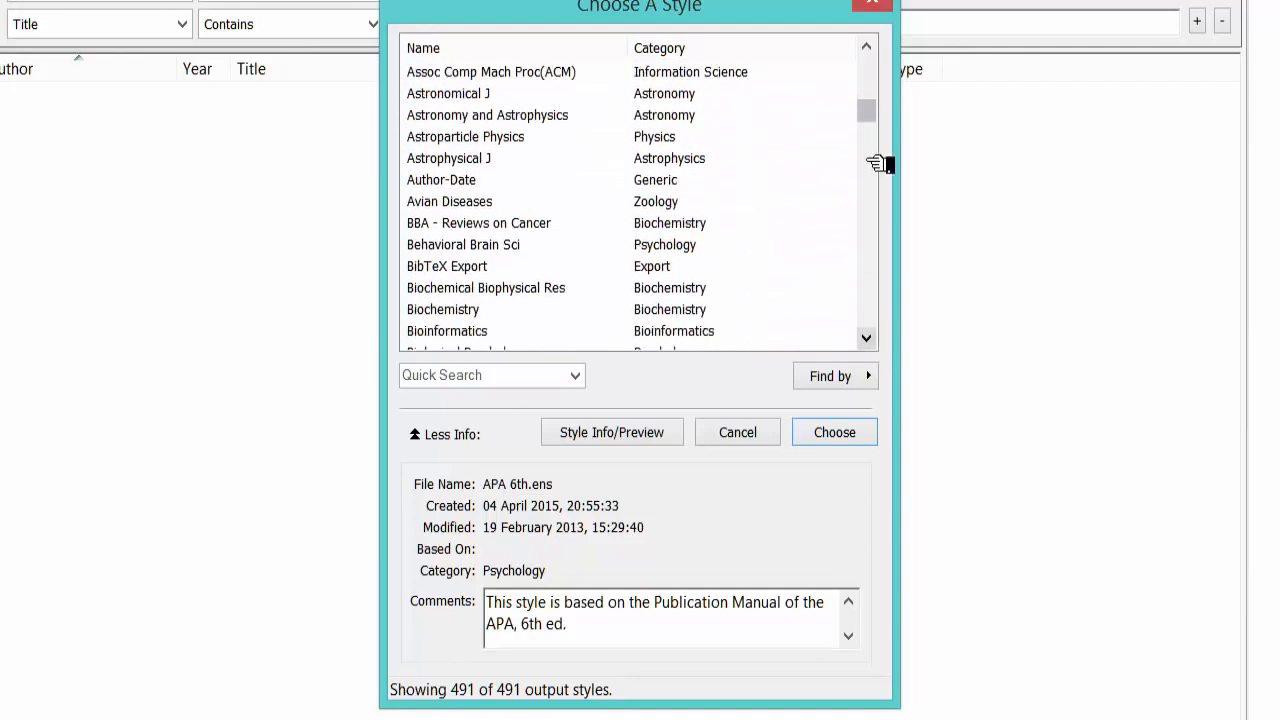
left_click(866, 46)
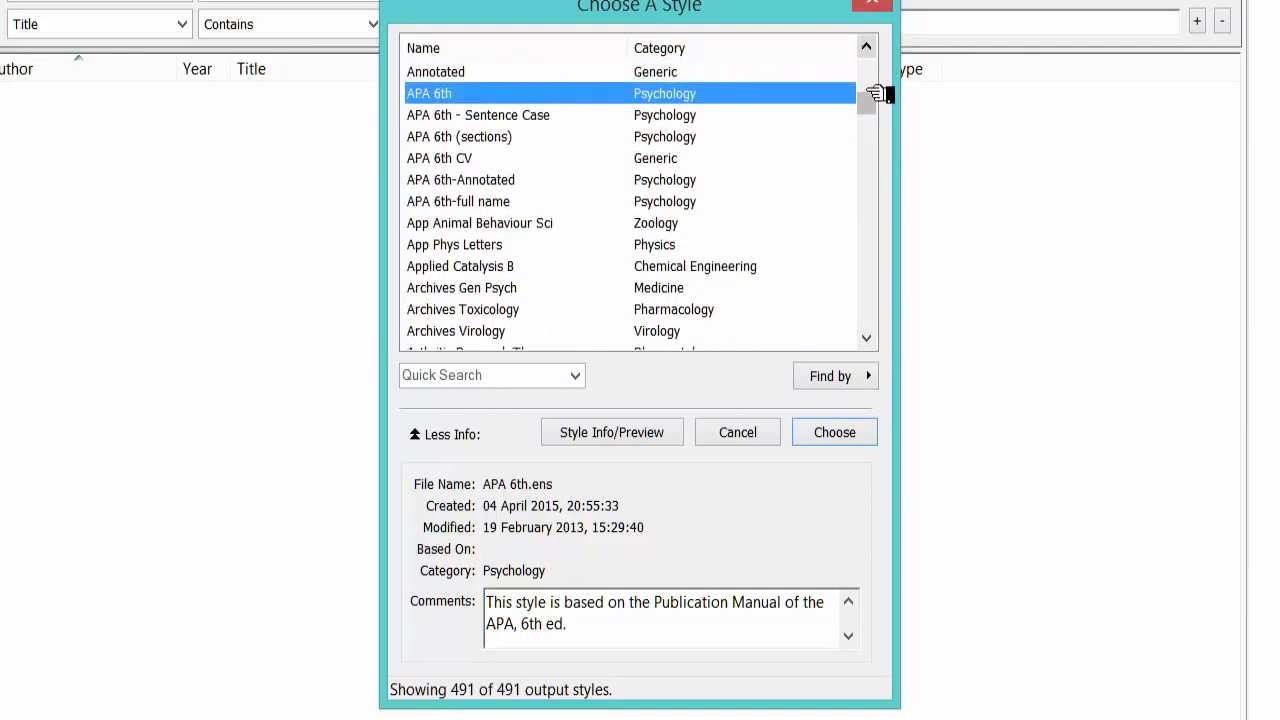
left_click_drag(871, 115, 889, 229)
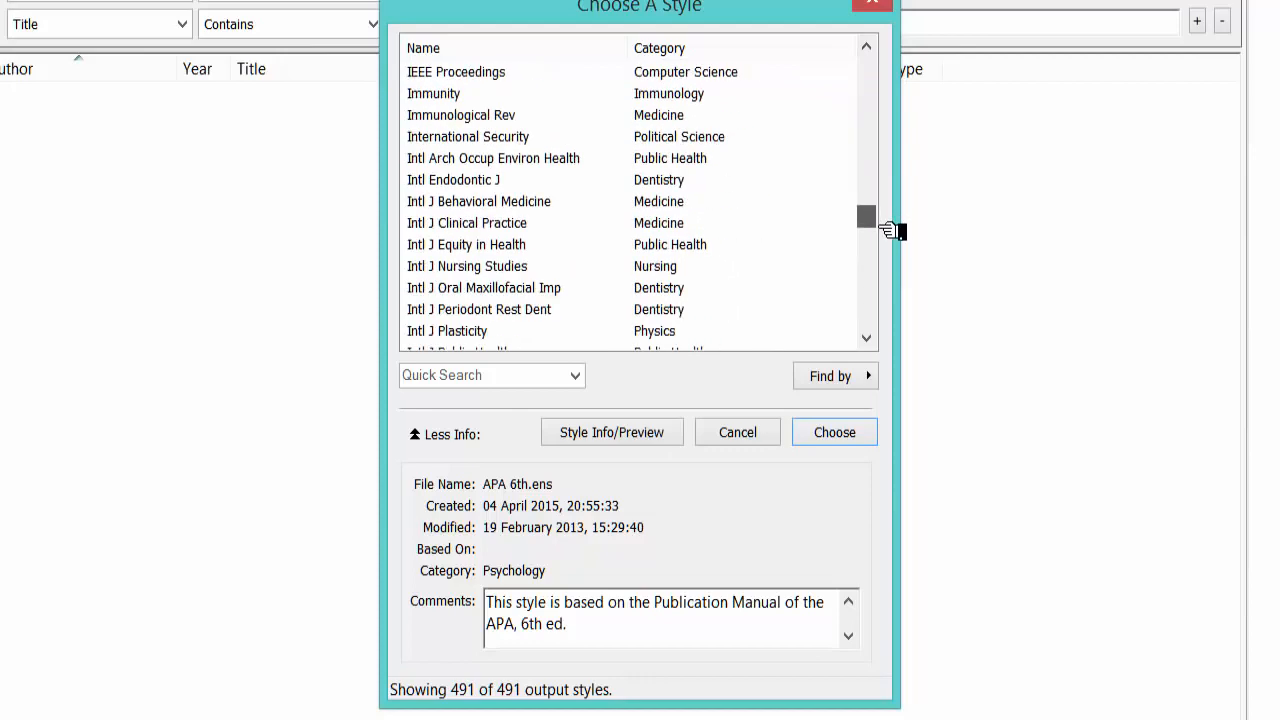
scroll(694, 186, "up", 5)
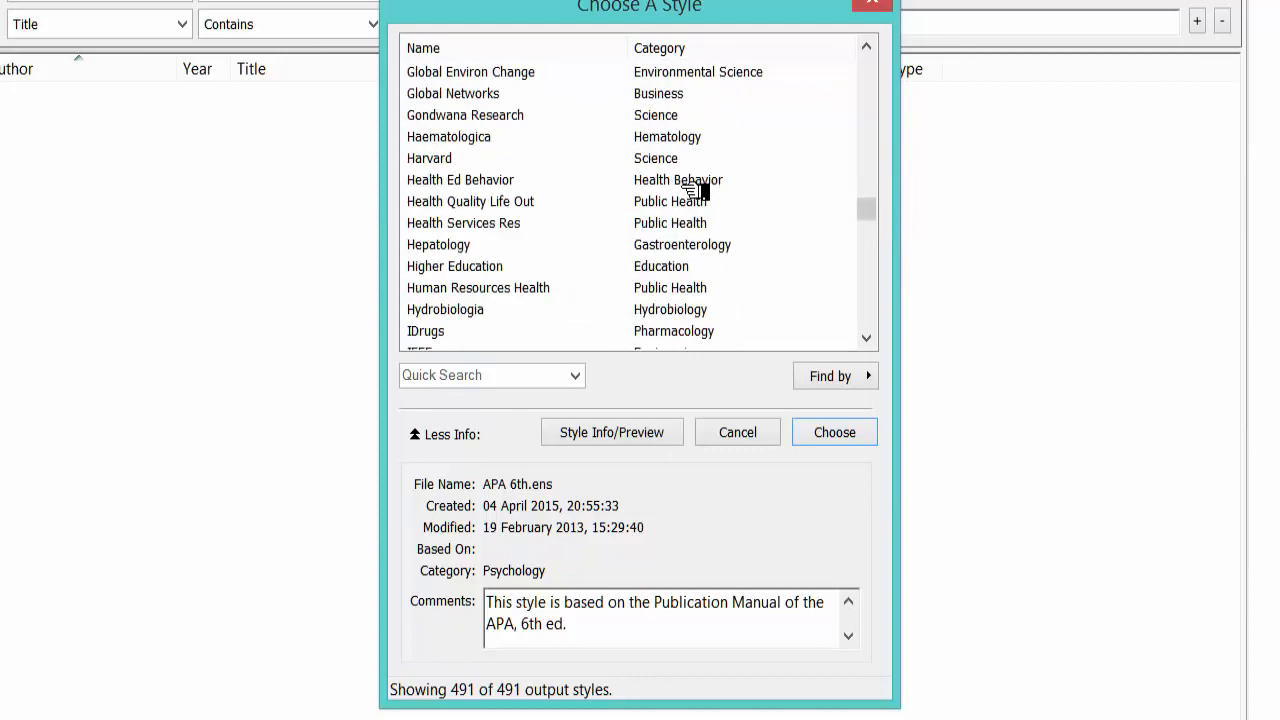
left_click(460, 160)
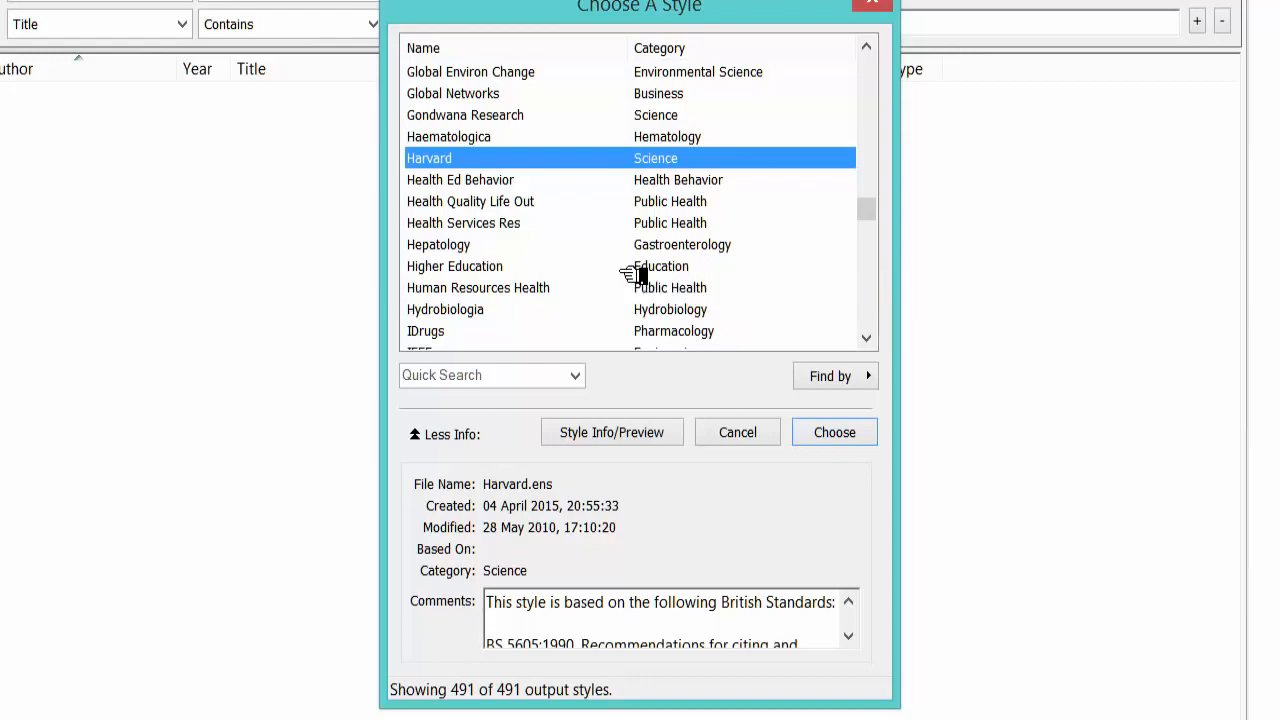
left_click(737, 438)
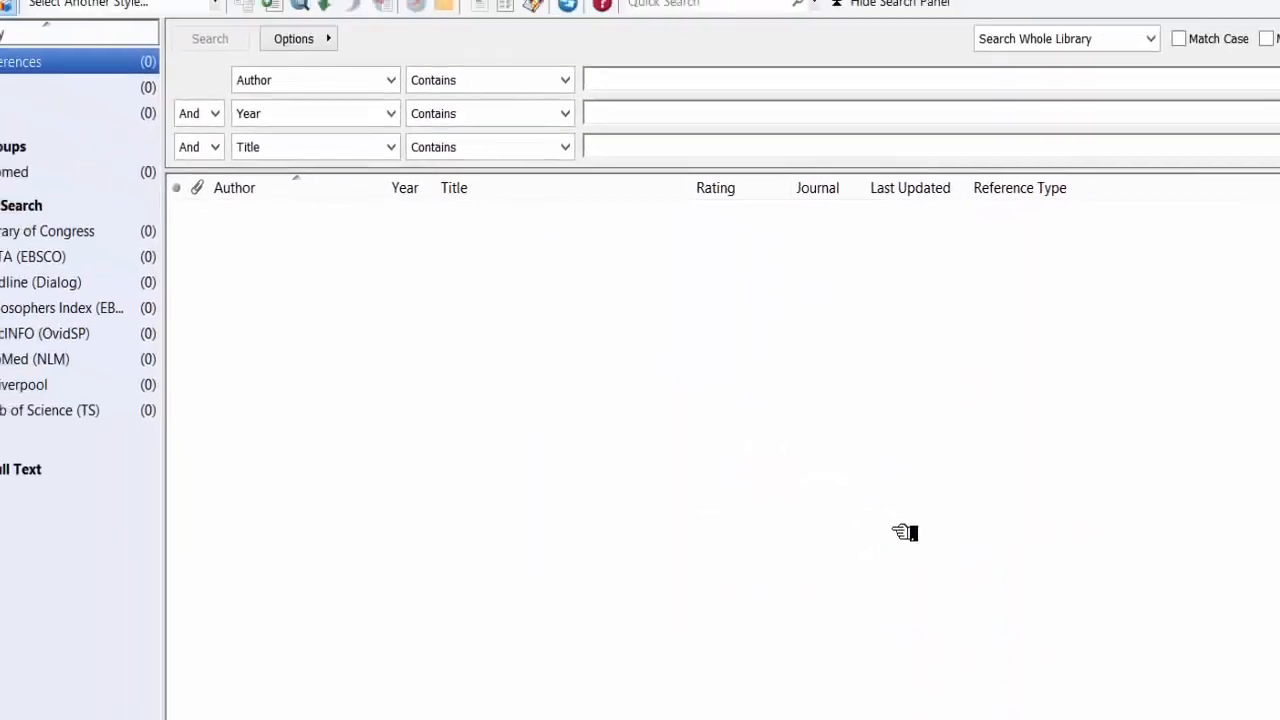
Set the bibliographic output style to Harvard
left_click(274, 36)
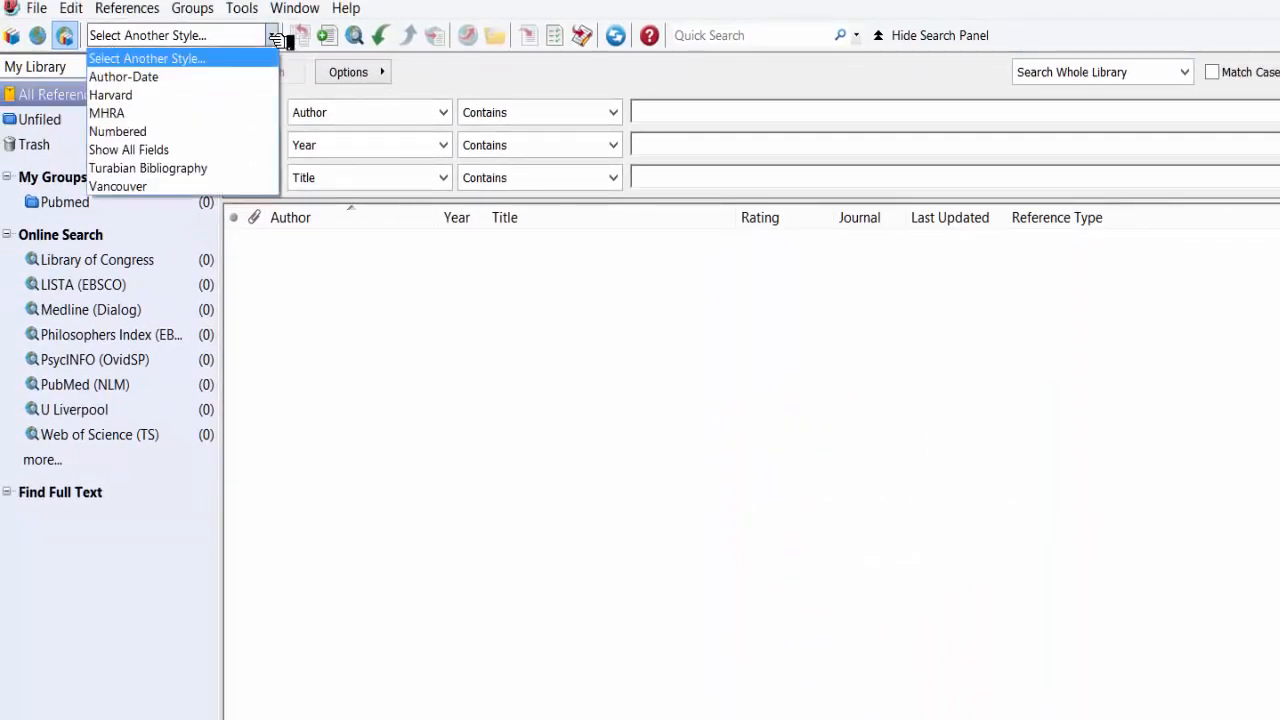
left_click(212, 96)
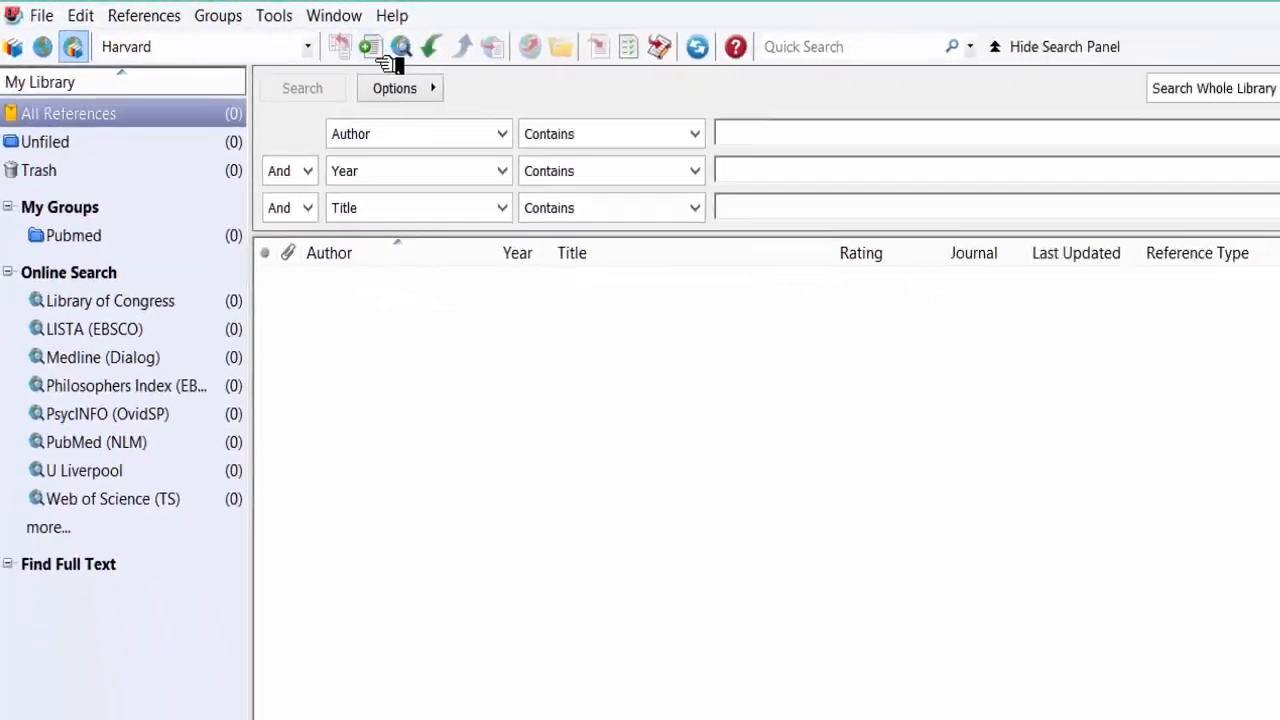
Start a new Journal Article reference and go through its Author, Year and Title fields
left_click(698, 100)
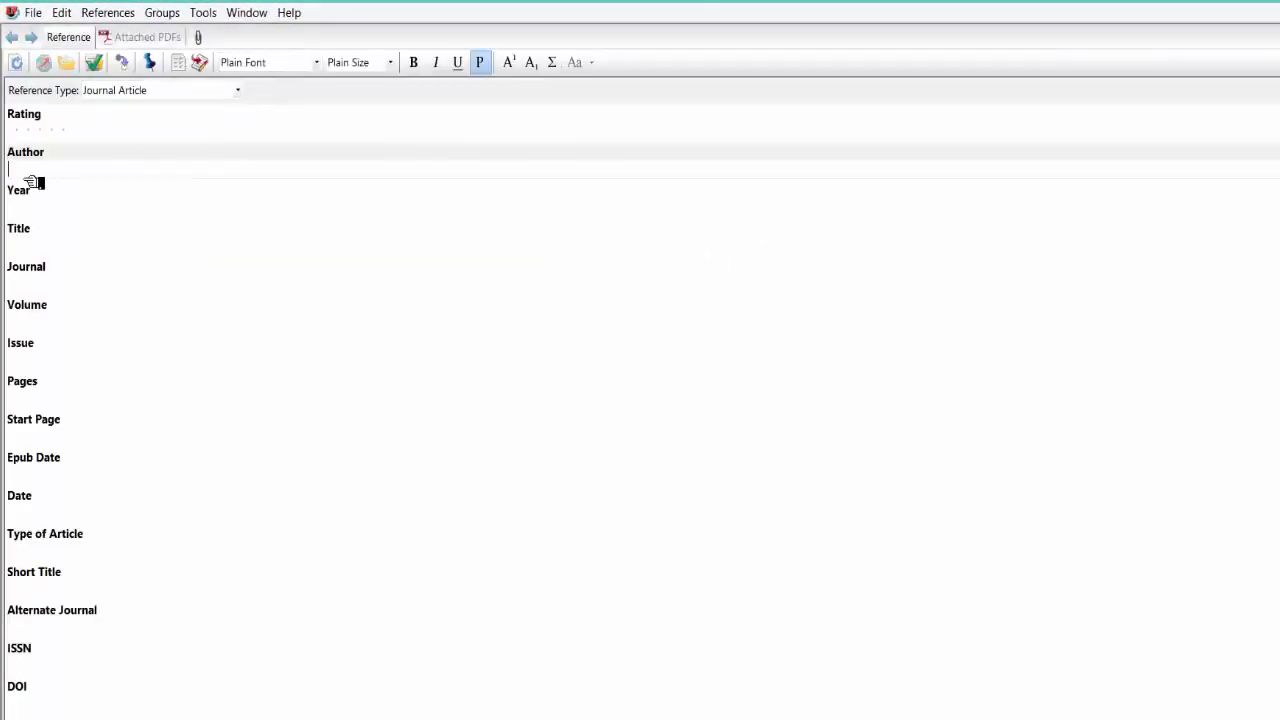
key("Tab")
key("Tab")
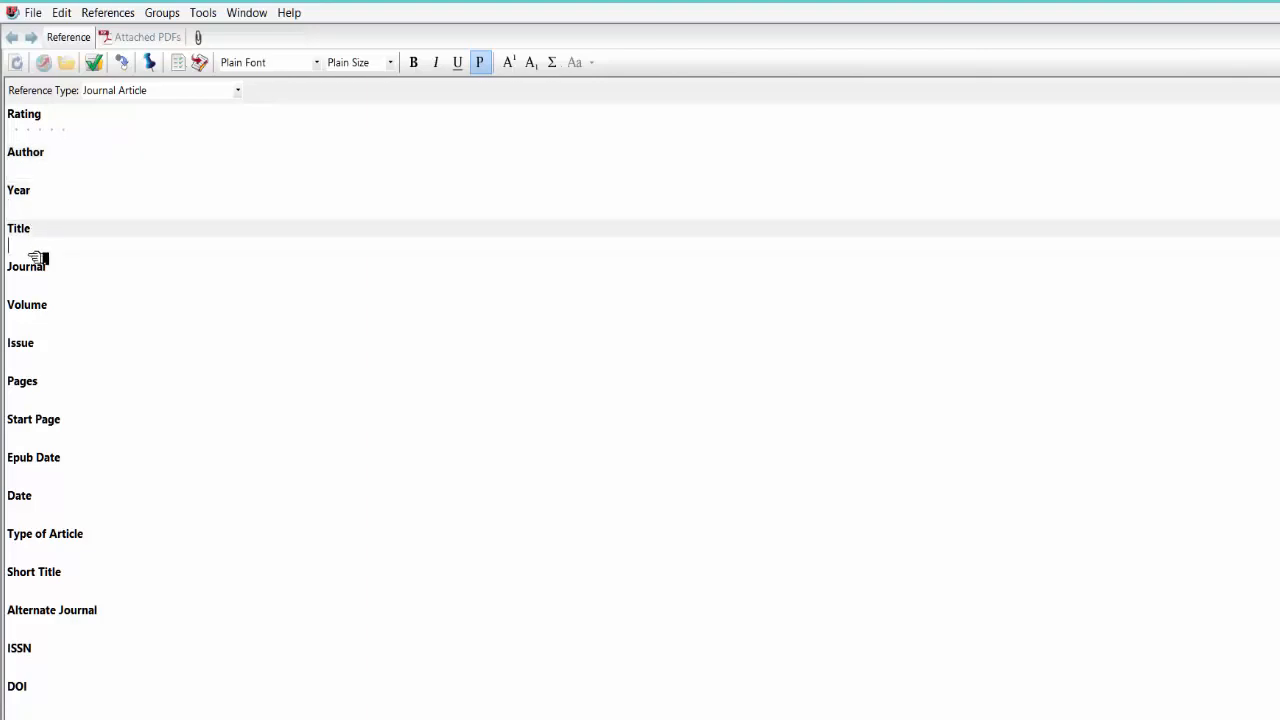
left_click(34, 180)
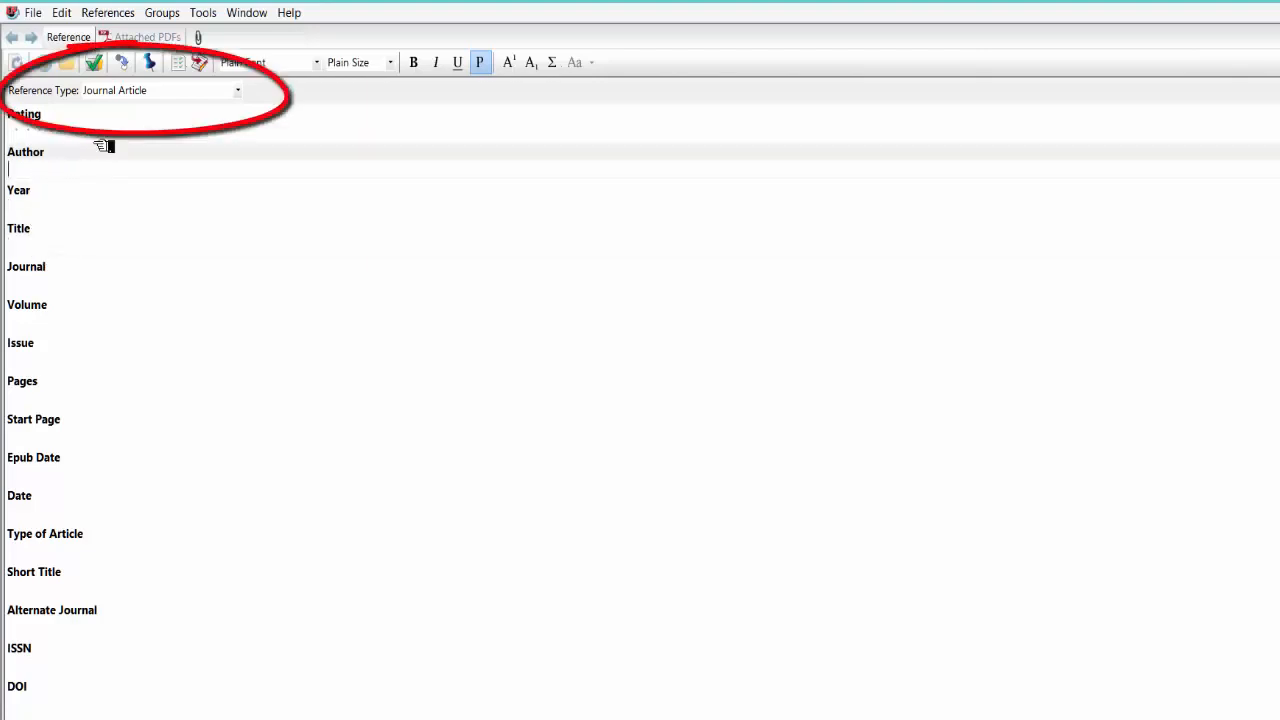
Change the new reference's type to Web Page to inspect its Access Year and Access Date fields, and discard the reference
left_click(240, 92)
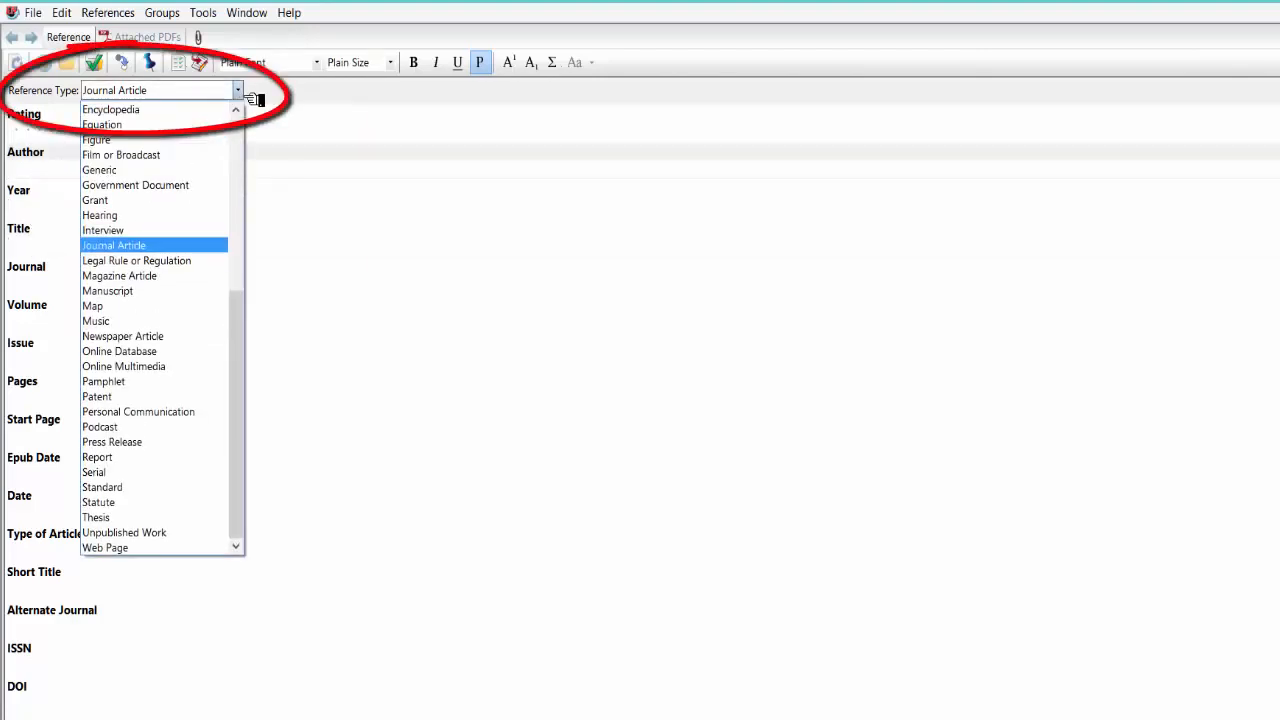
left_click(162, 548)
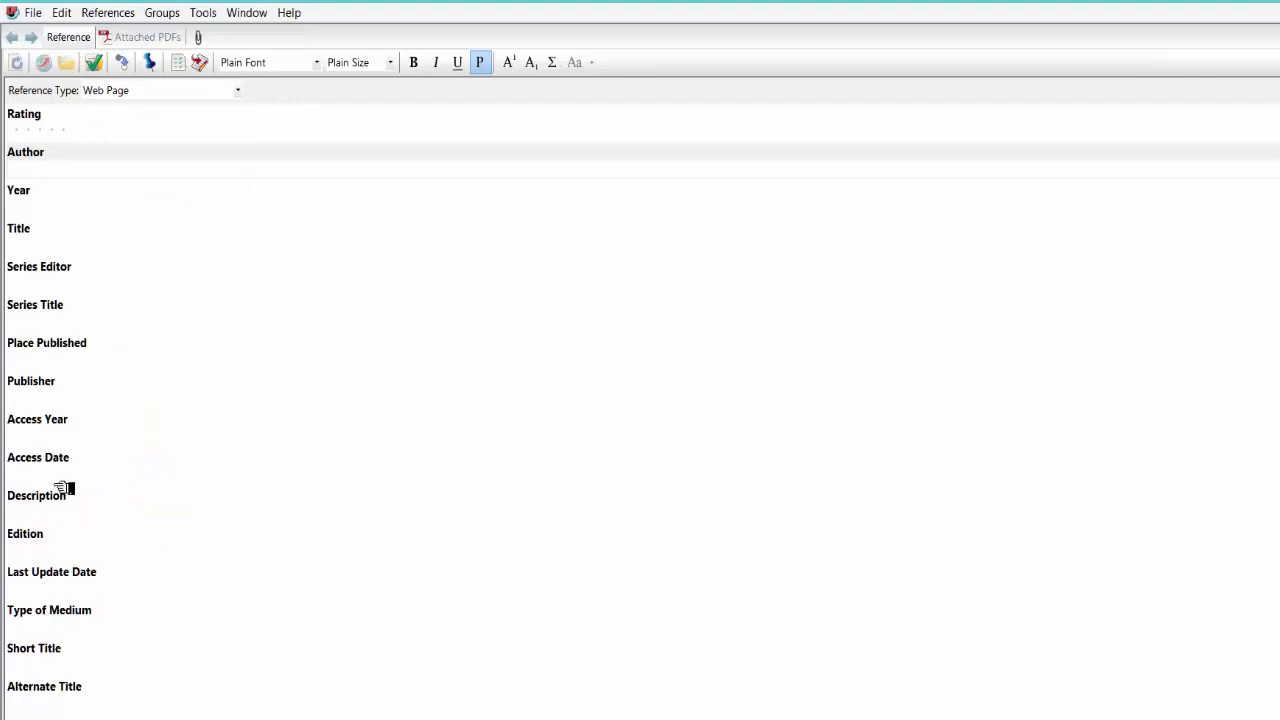
left_click(31, 444)
left_click(36, 474)
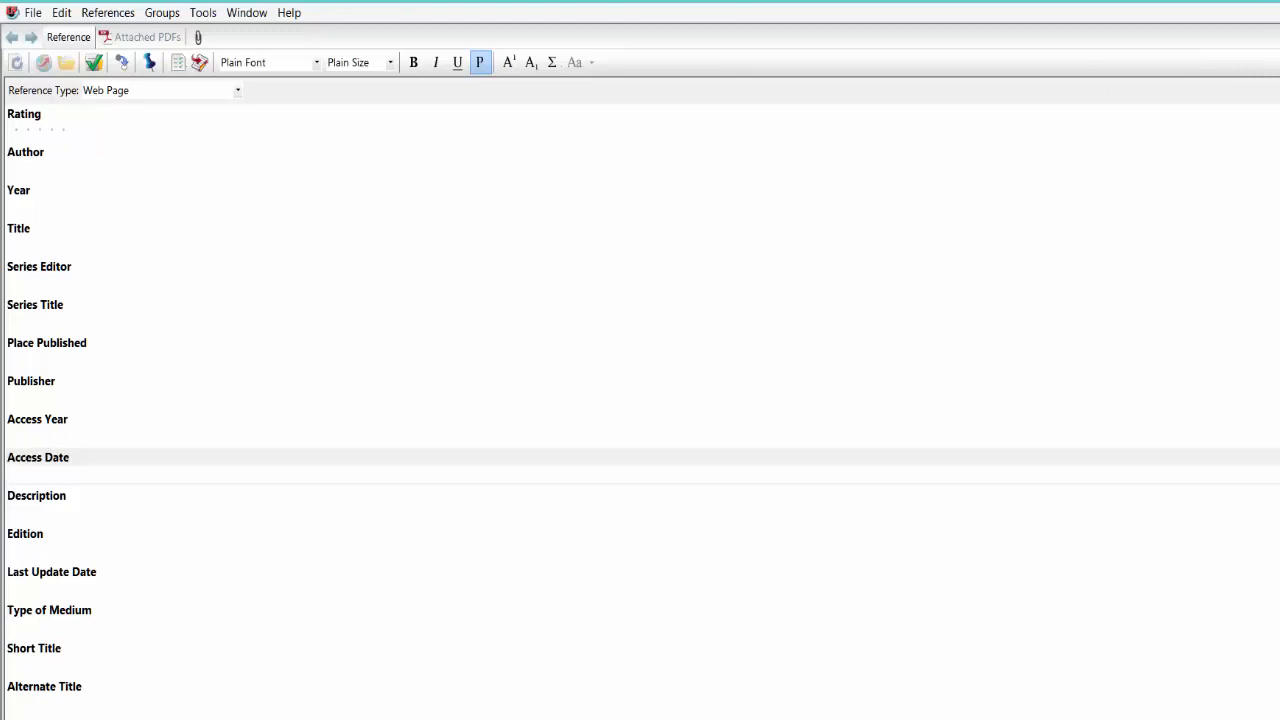
key("ctrl+w")
left_click(712, 458)
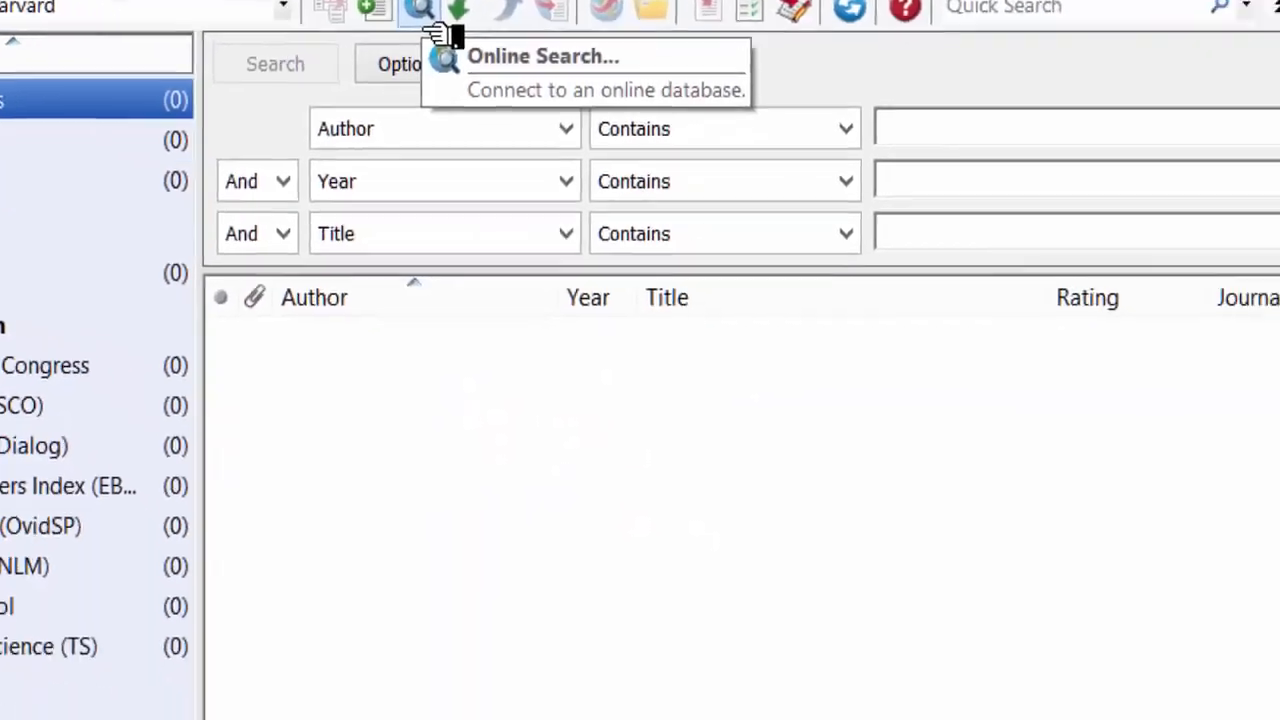
Start an online search by connecting to the preselected online database
left_click(780, 110)
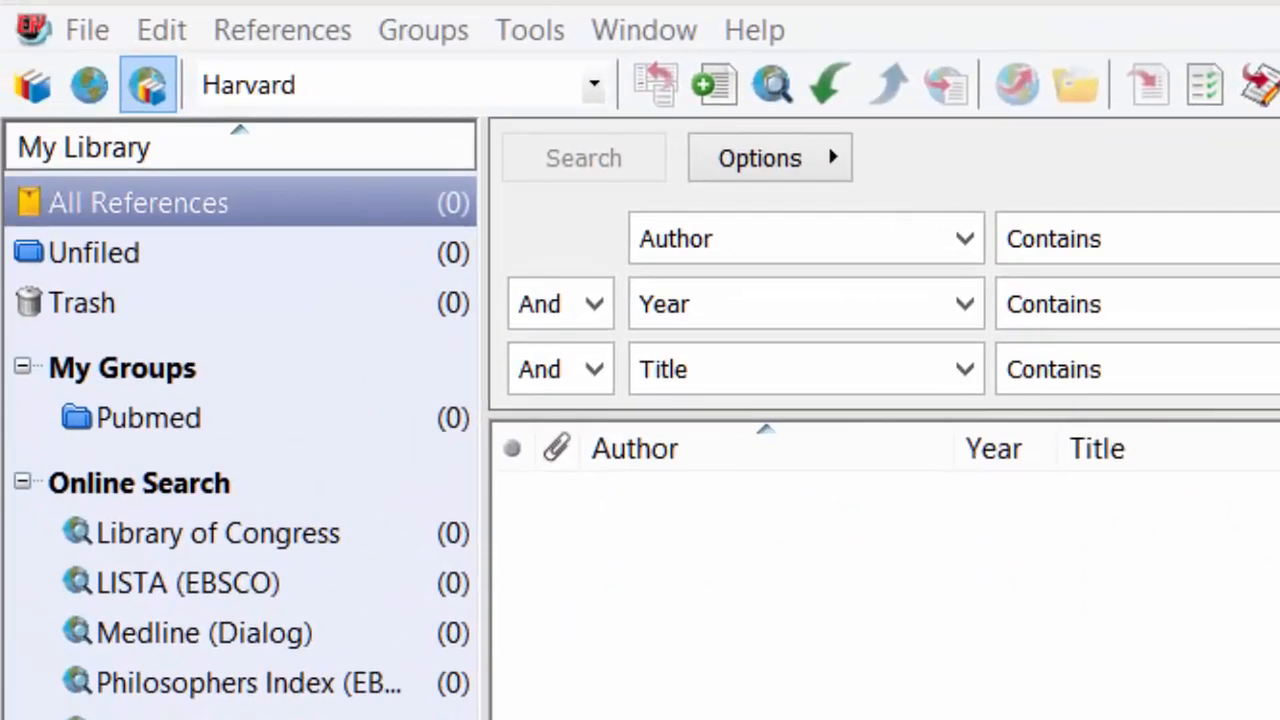
key("Return")
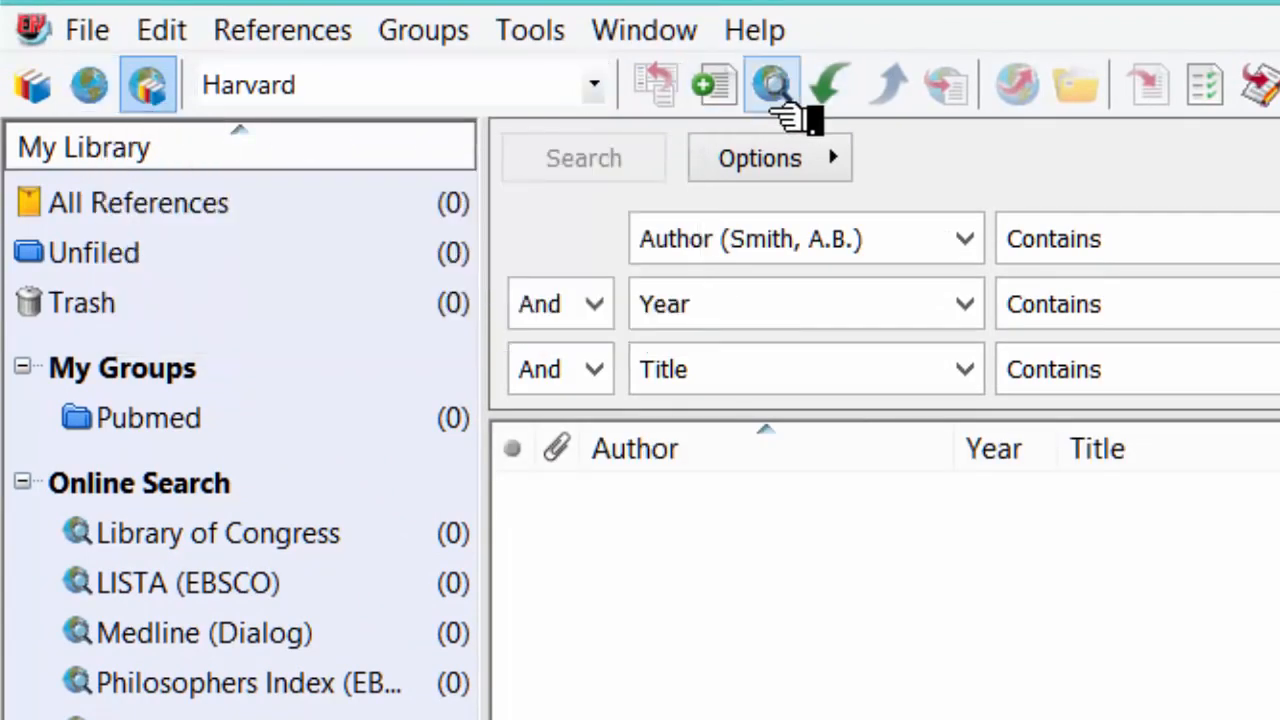
left_click(790, 112)
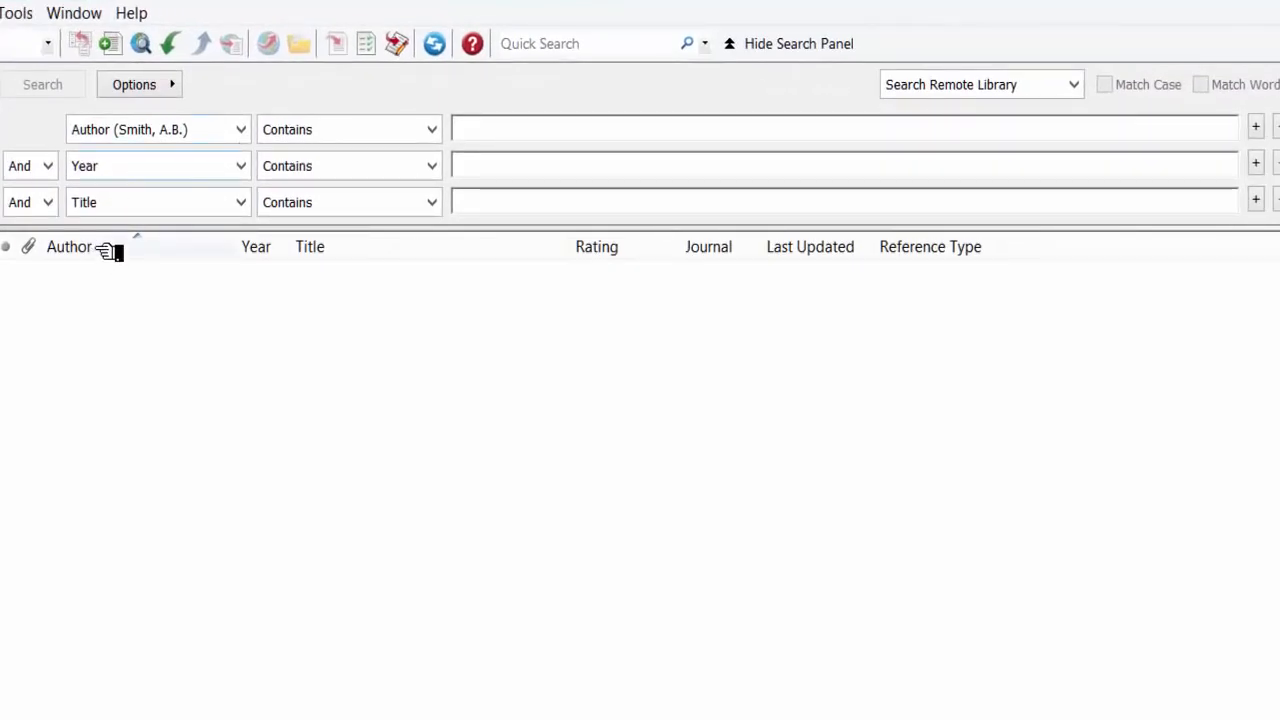
Search the online database for references whose author contains the sample surname and whose year contains 1999
left_click(232, 173)
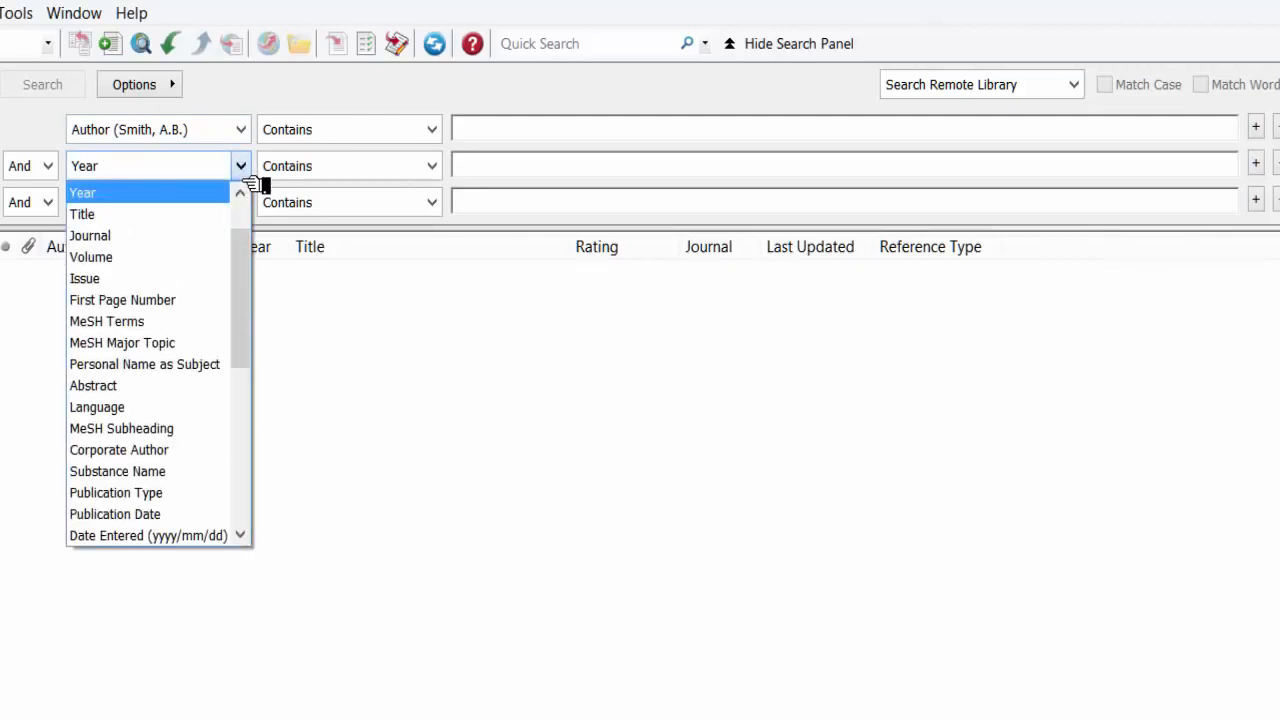
left_click(252, 181)
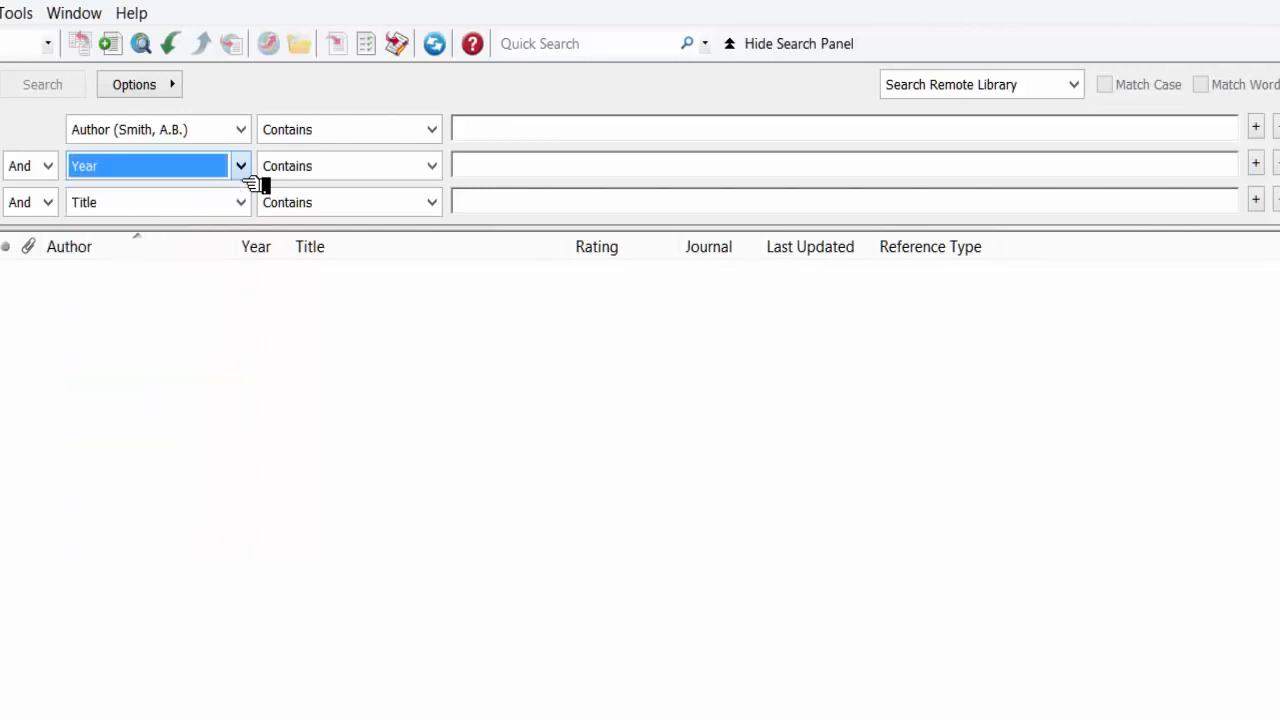
left_click(515, 137)
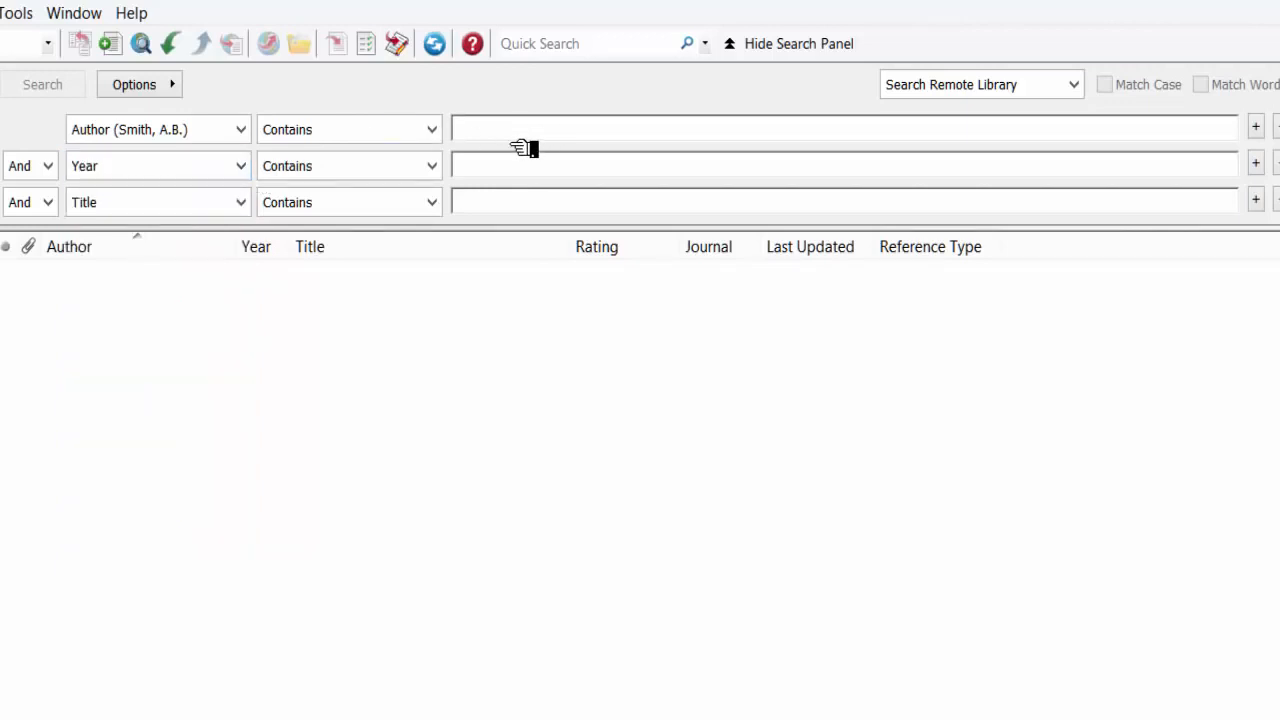
type("Smith")
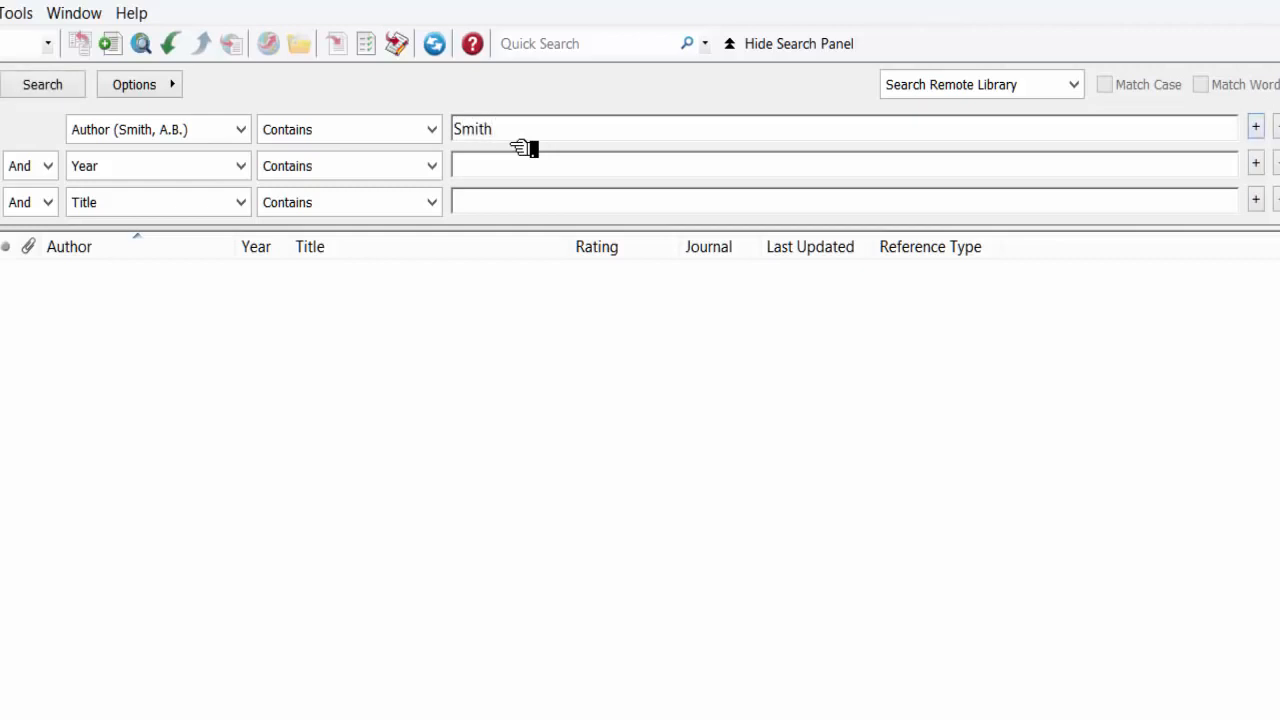
left_click(457, 163)
type("1999")
left_click(44, 97)
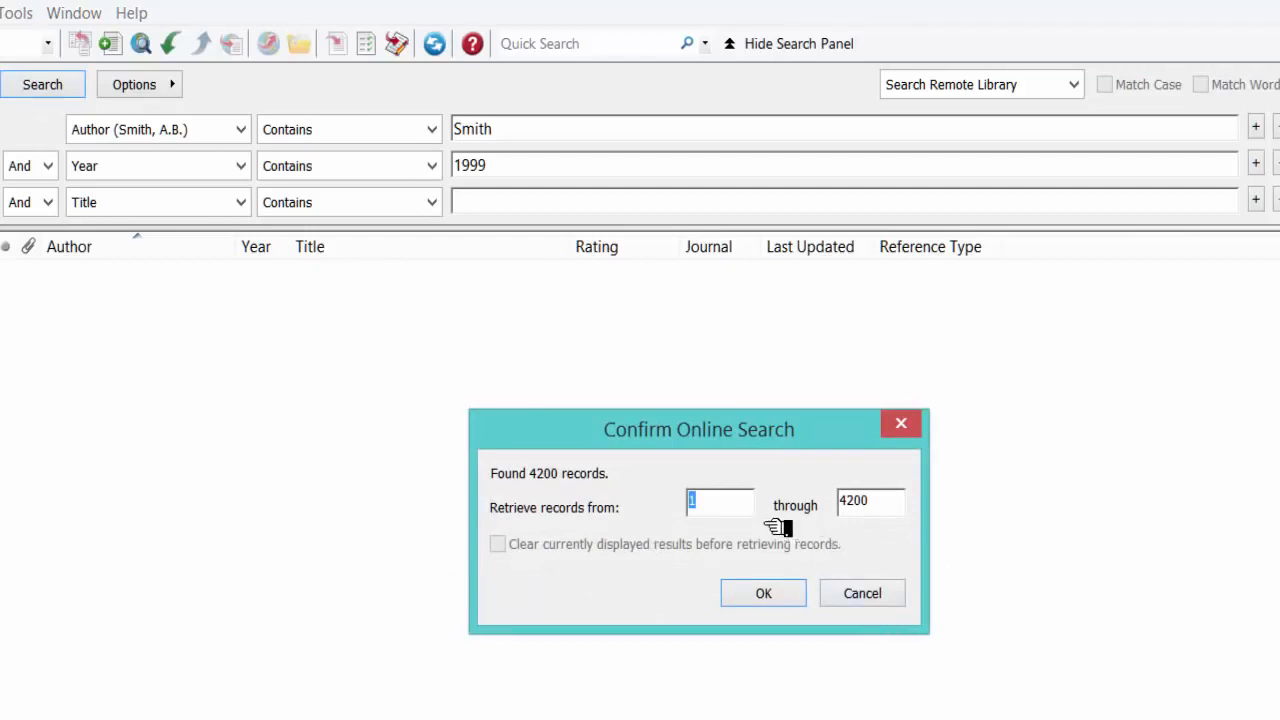
Retrieve records 1 through 42 from the online search
left_click(712, 506)
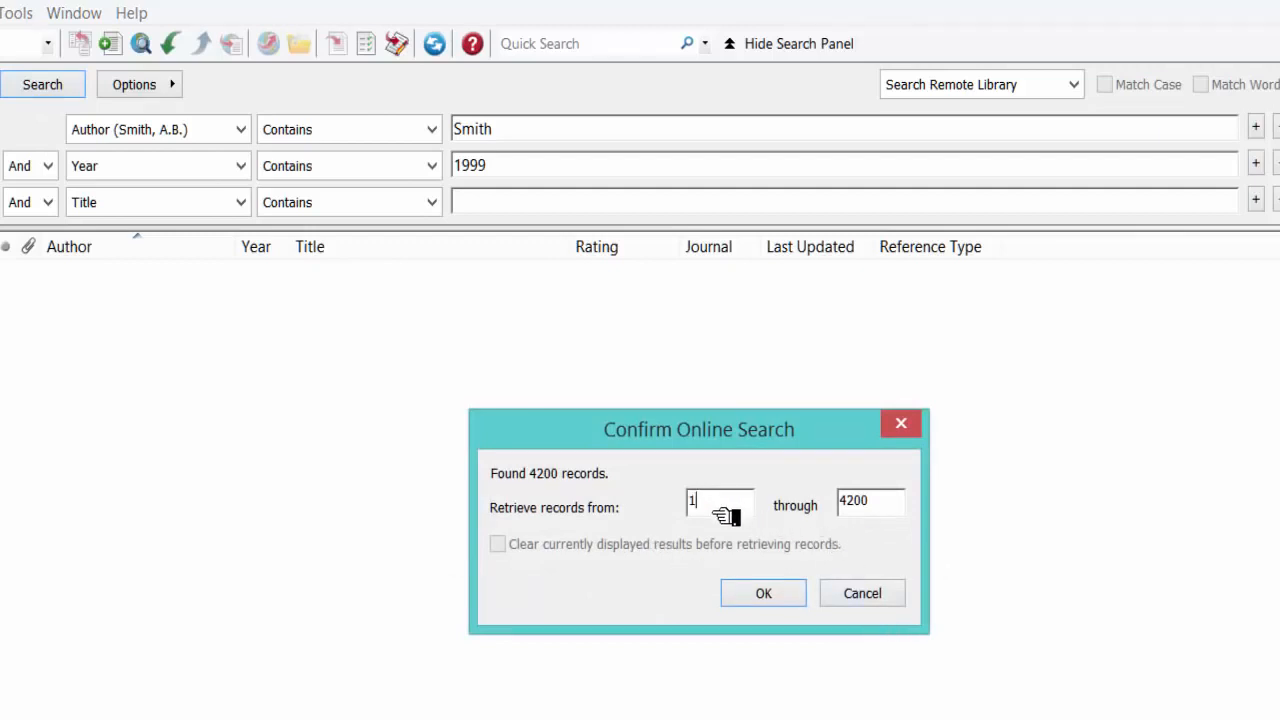
left_click(888, 503)
key("BackSpace")
key("BackSpace")
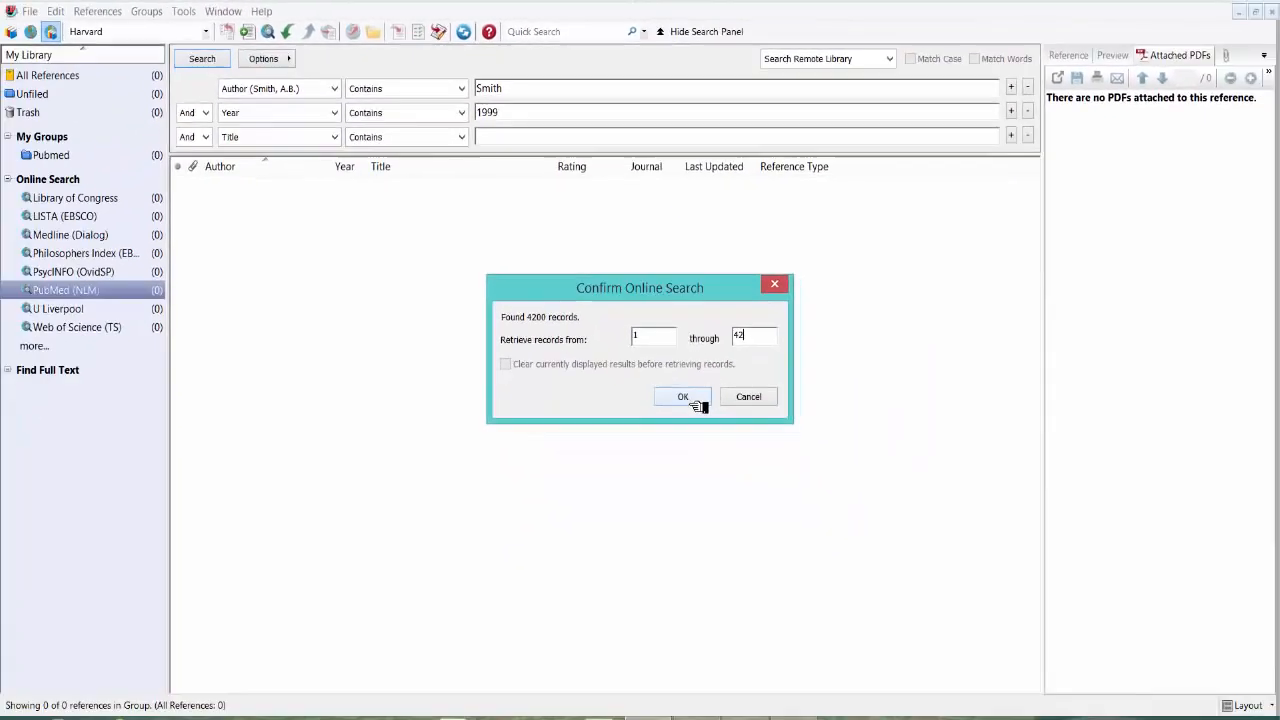
left_click(697, 404)
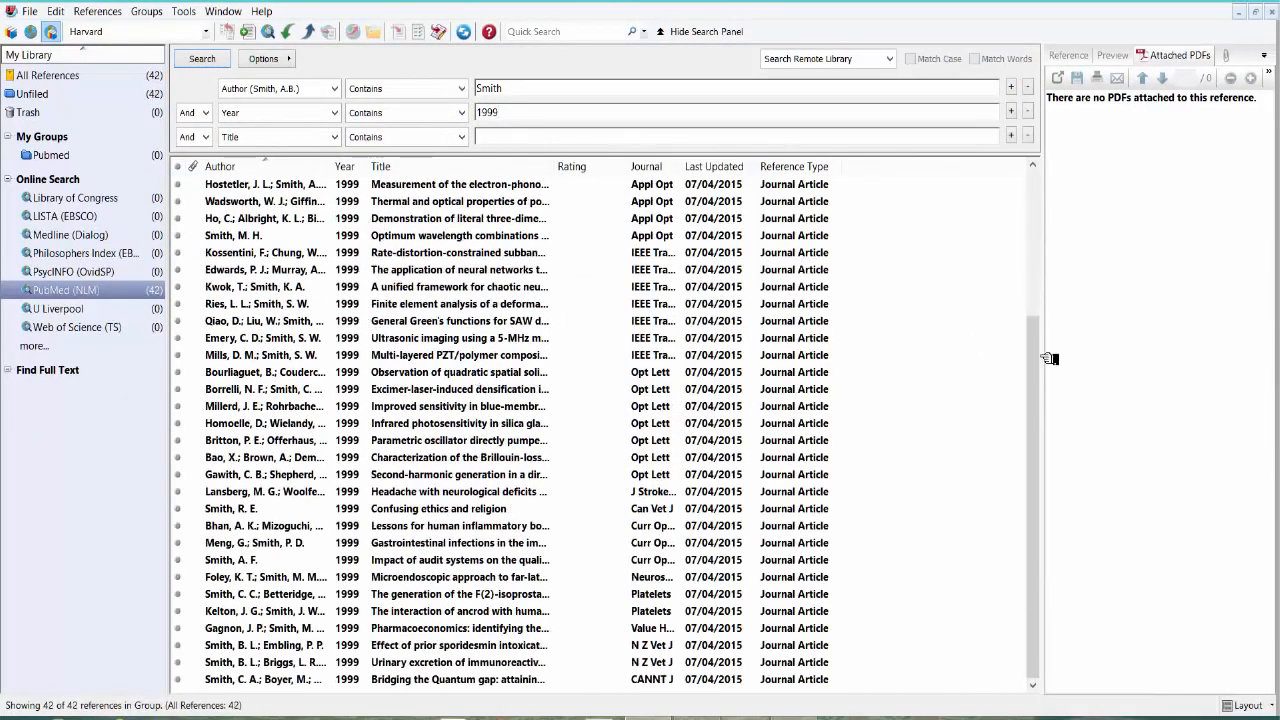
Browse the retrieved PubMed references from the start of the list, highlighting individual records
left_click_drag(1050, 358, 1030, 188)
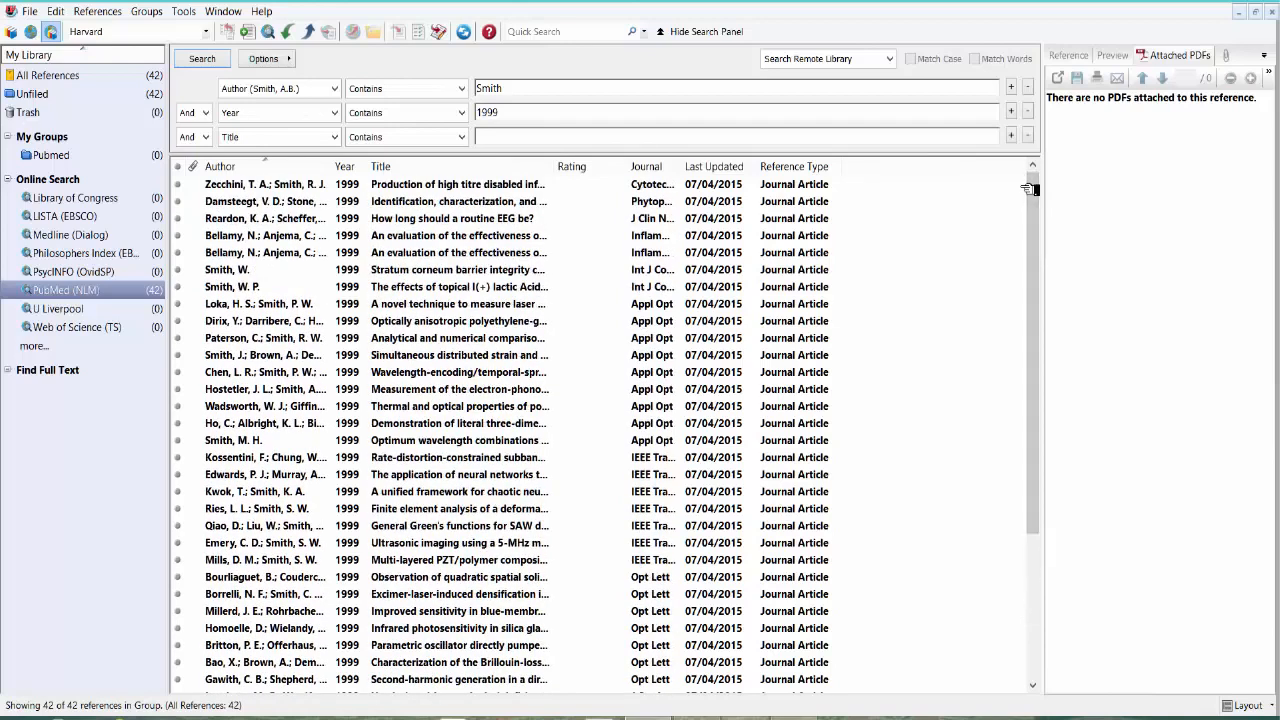
left_click(286, 192)
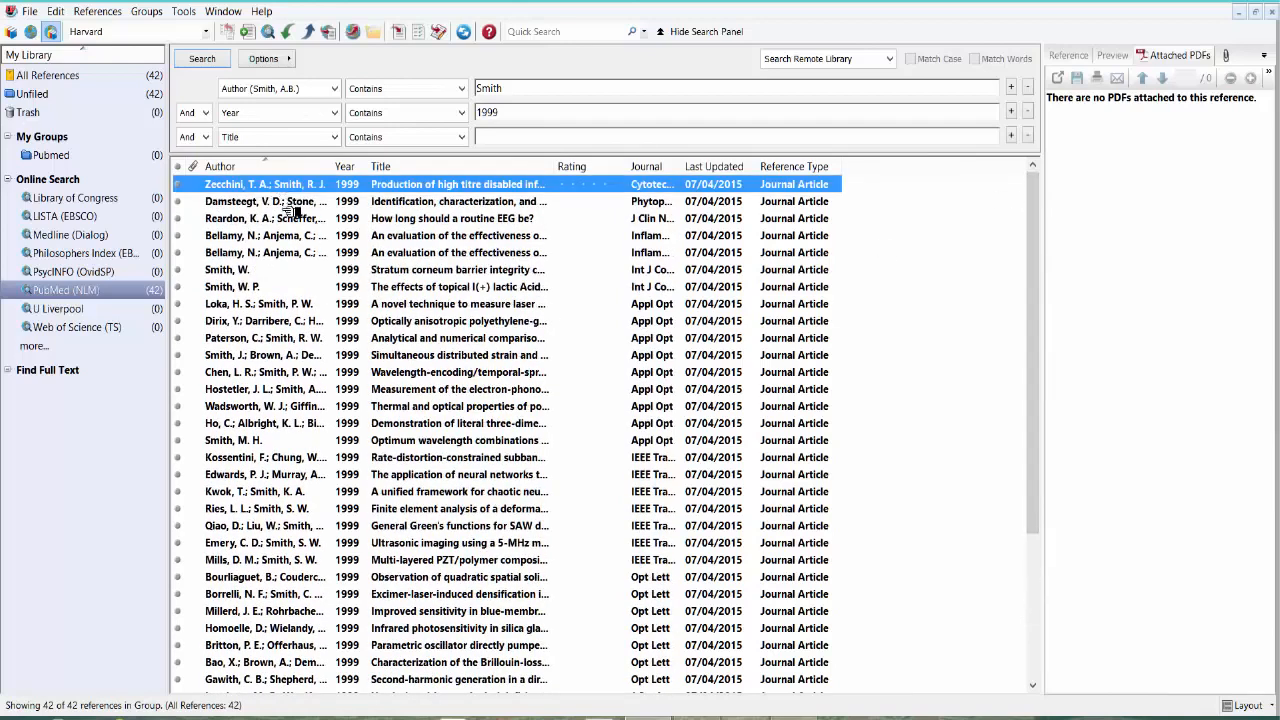
left_click(292, 204)
key("Down")
key("Down")
key("Down")
key("Down")
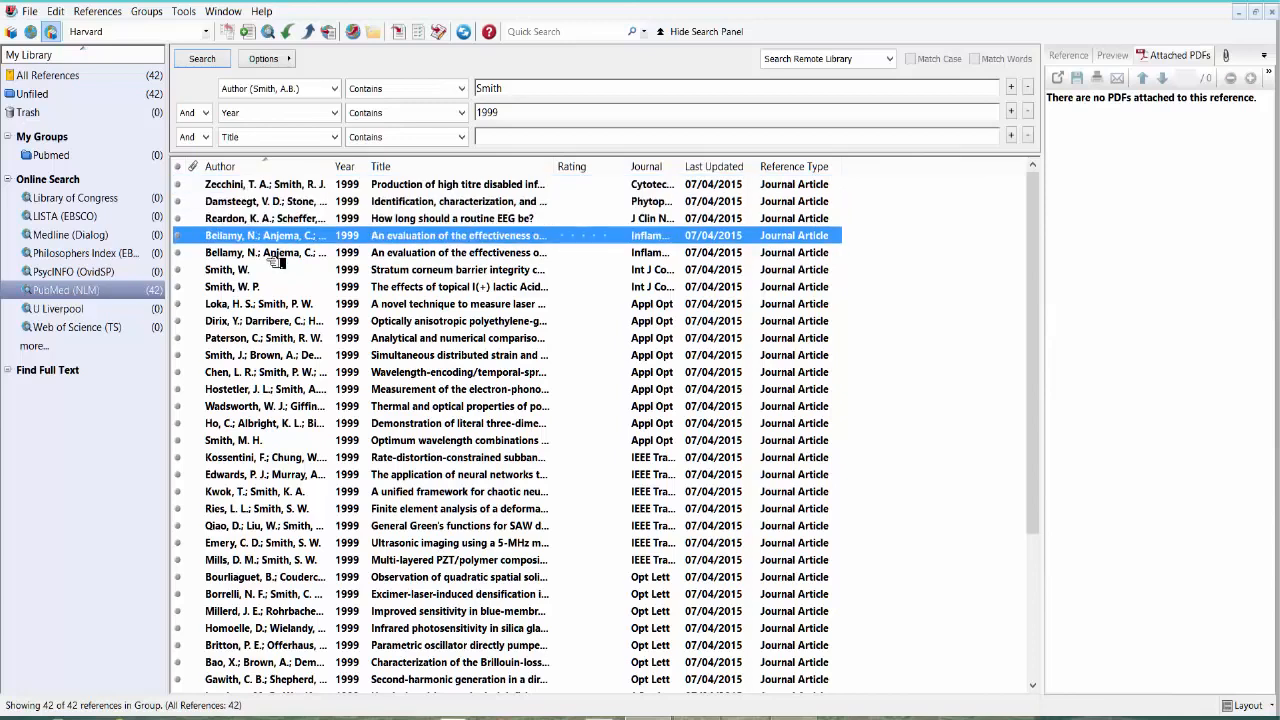
key("Down")
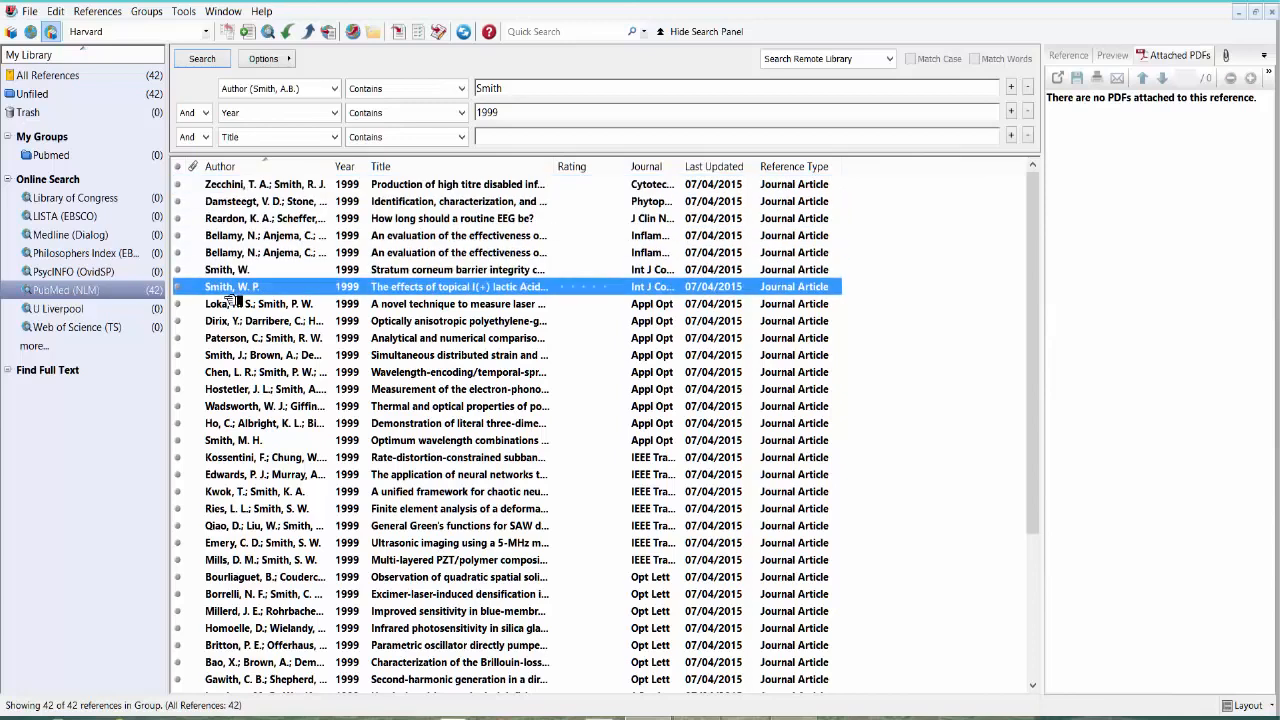
left_click(273, 493)
left_click(290, 427)
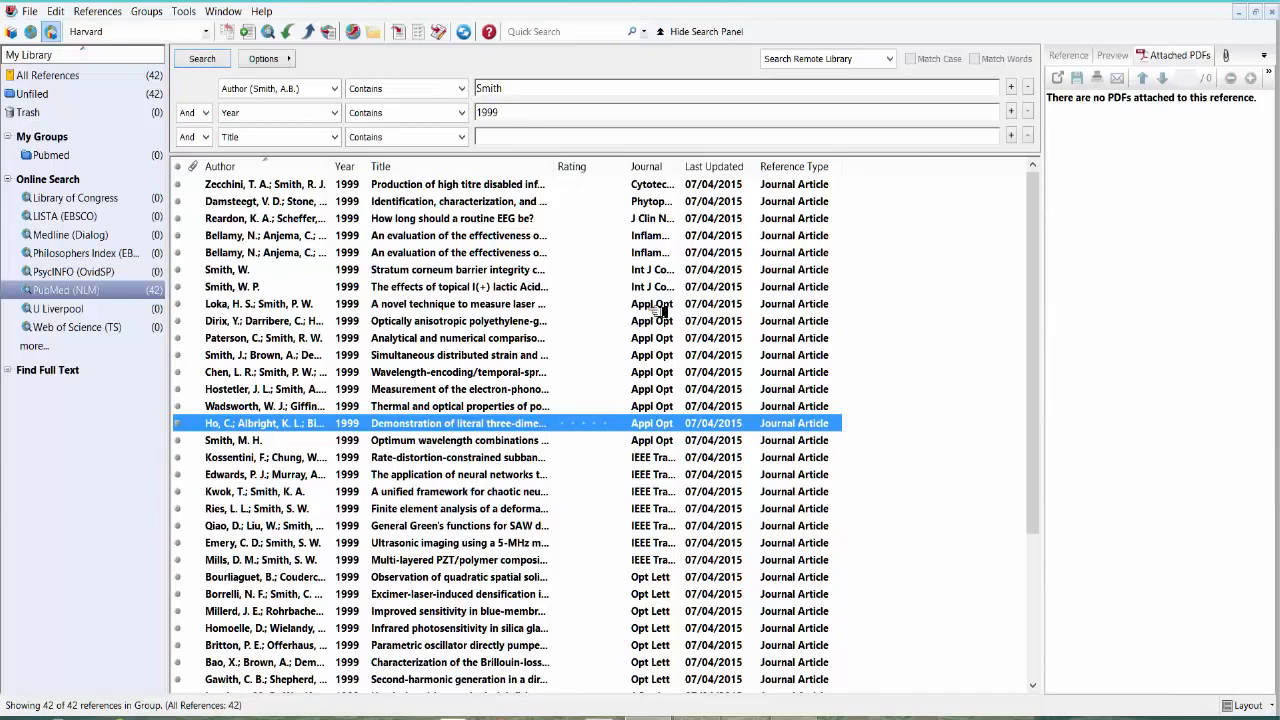
Find the full text for the references in rows 1, 4, 6, 7, 10, 12, 13 and 15, accepting the copyright notice
left_click(274, 186)
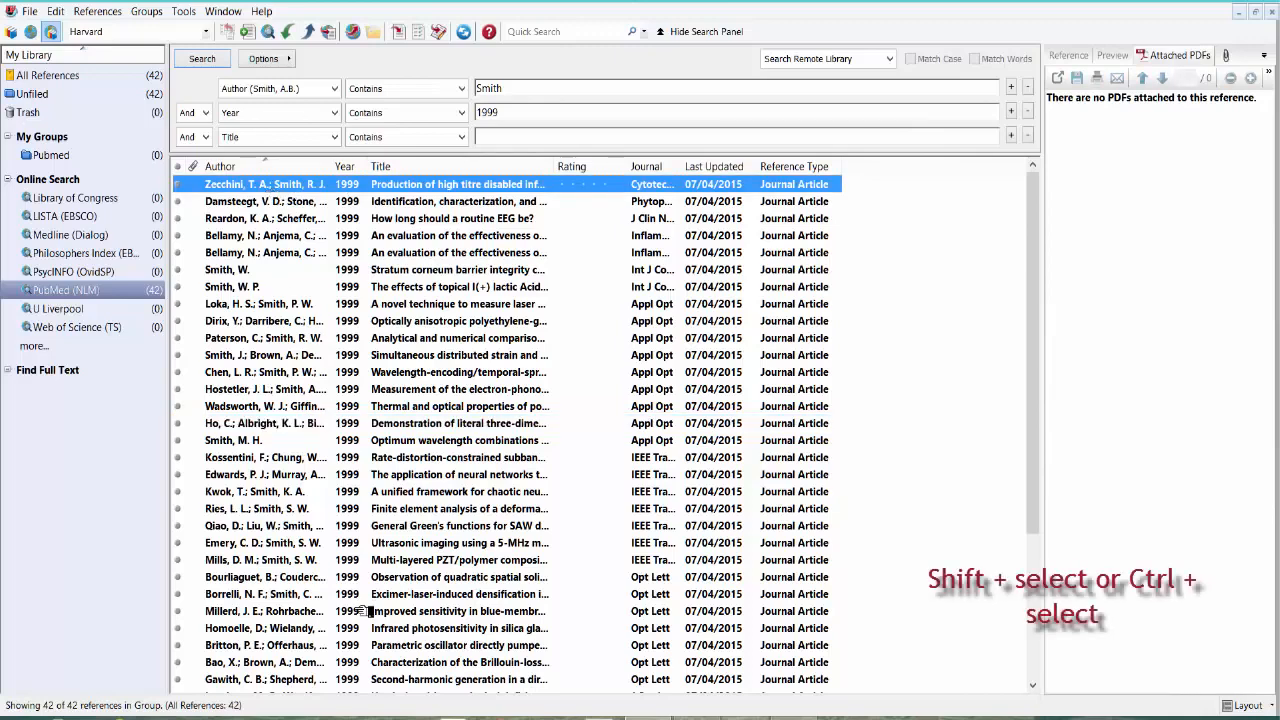
left_click(290, 237, "ctrl")
left_click(255, 288, "ctrl")
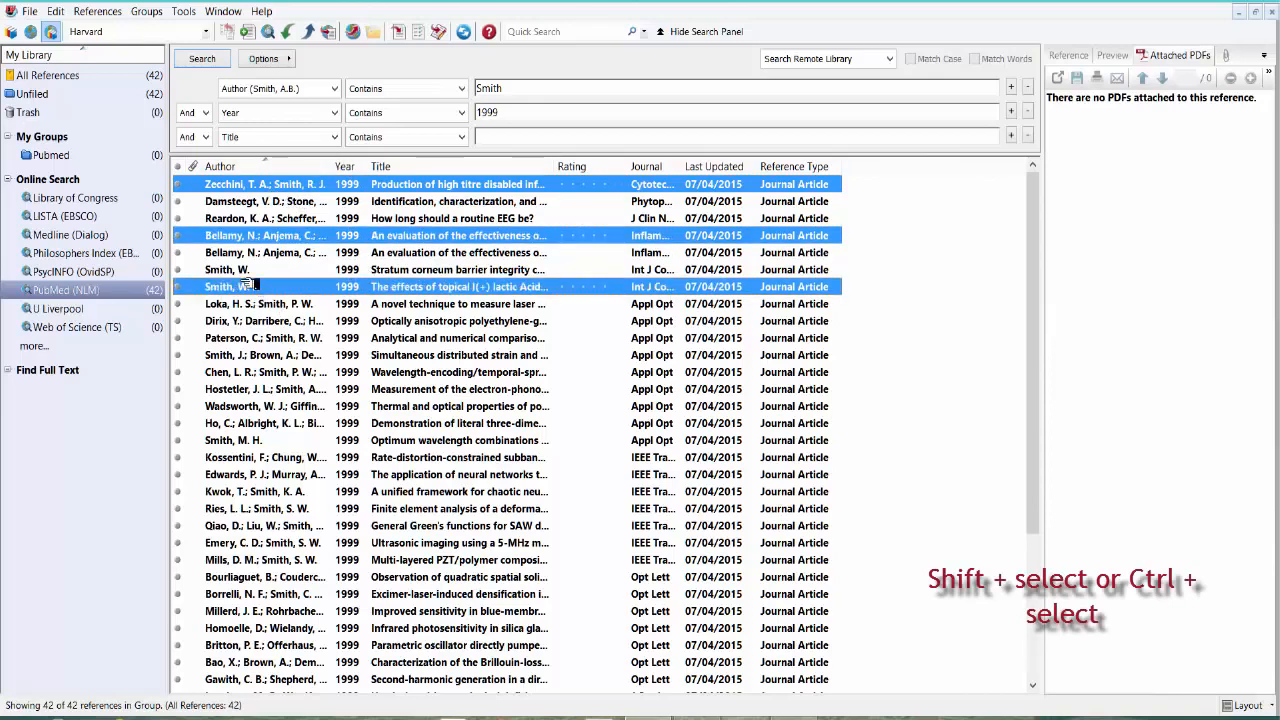
left_click(250, 270, "ctrl")
left_click(252, 340, "ctrl")
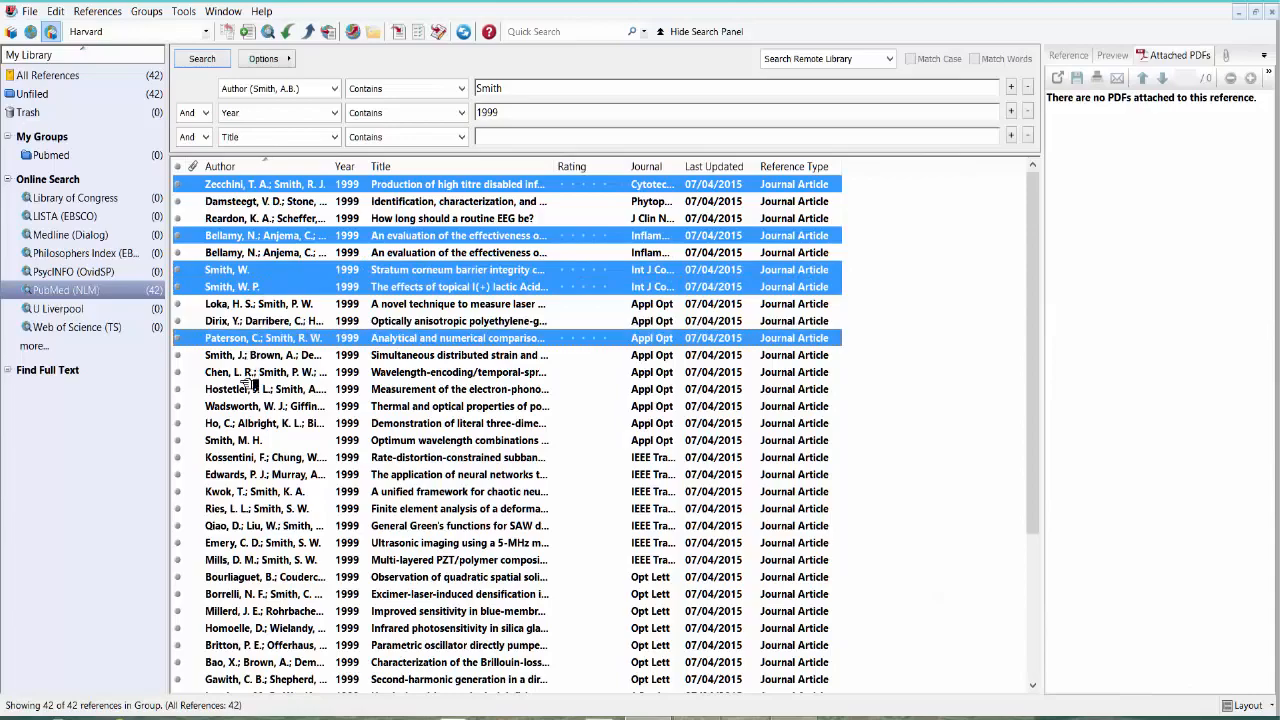
left_click(248, 374, "ctrl")
left_click(258, 392, "ctrl")
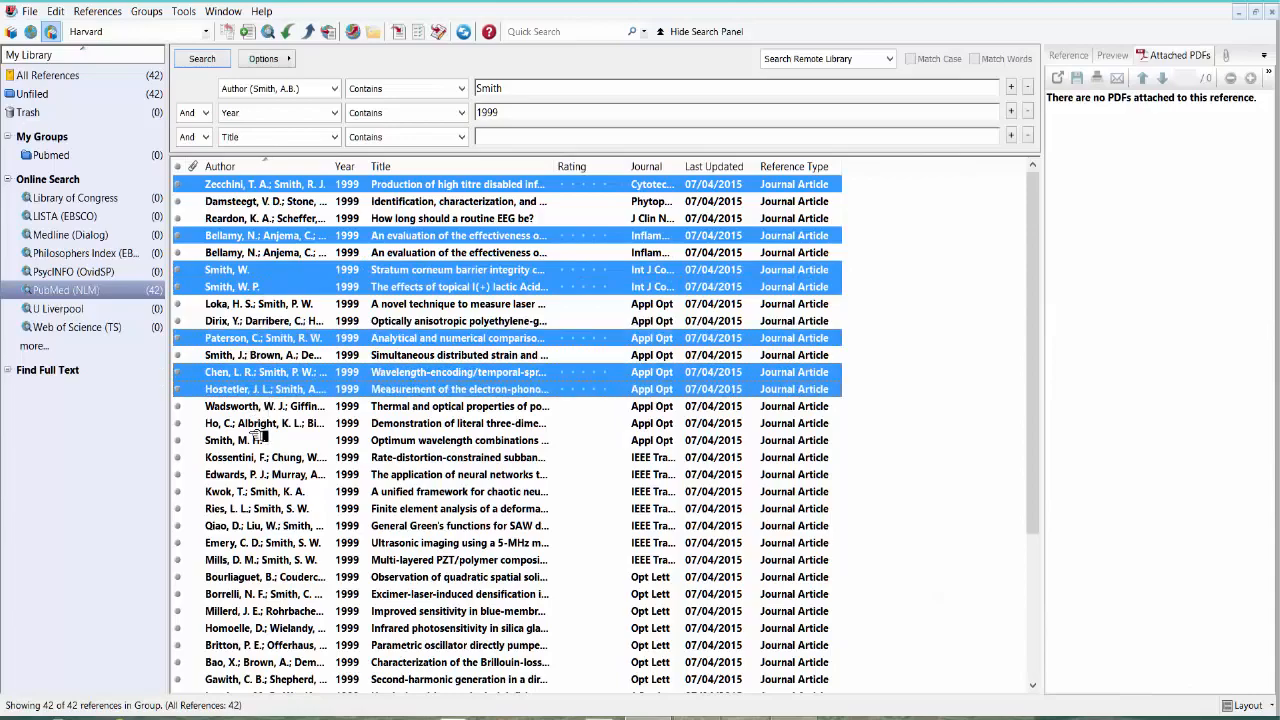
left_click(258, 427, "ctrl")
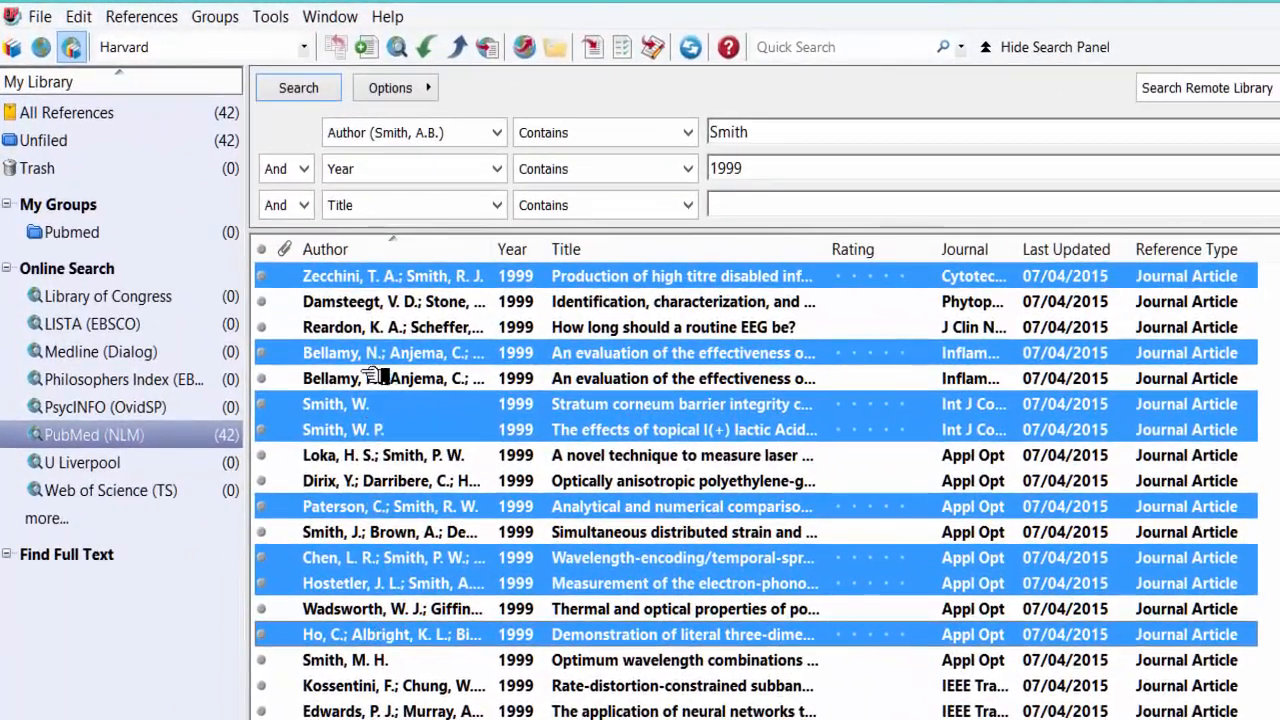
left_click(490, 56)
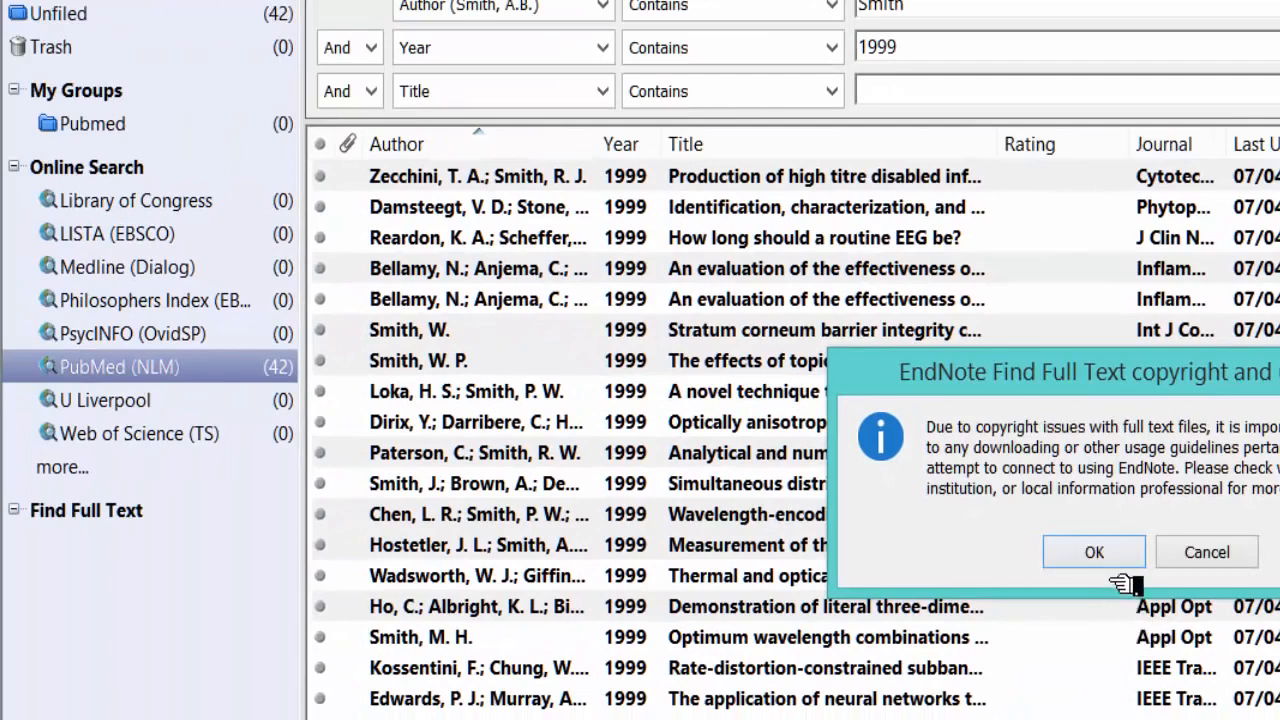
left_click(1110, 562)
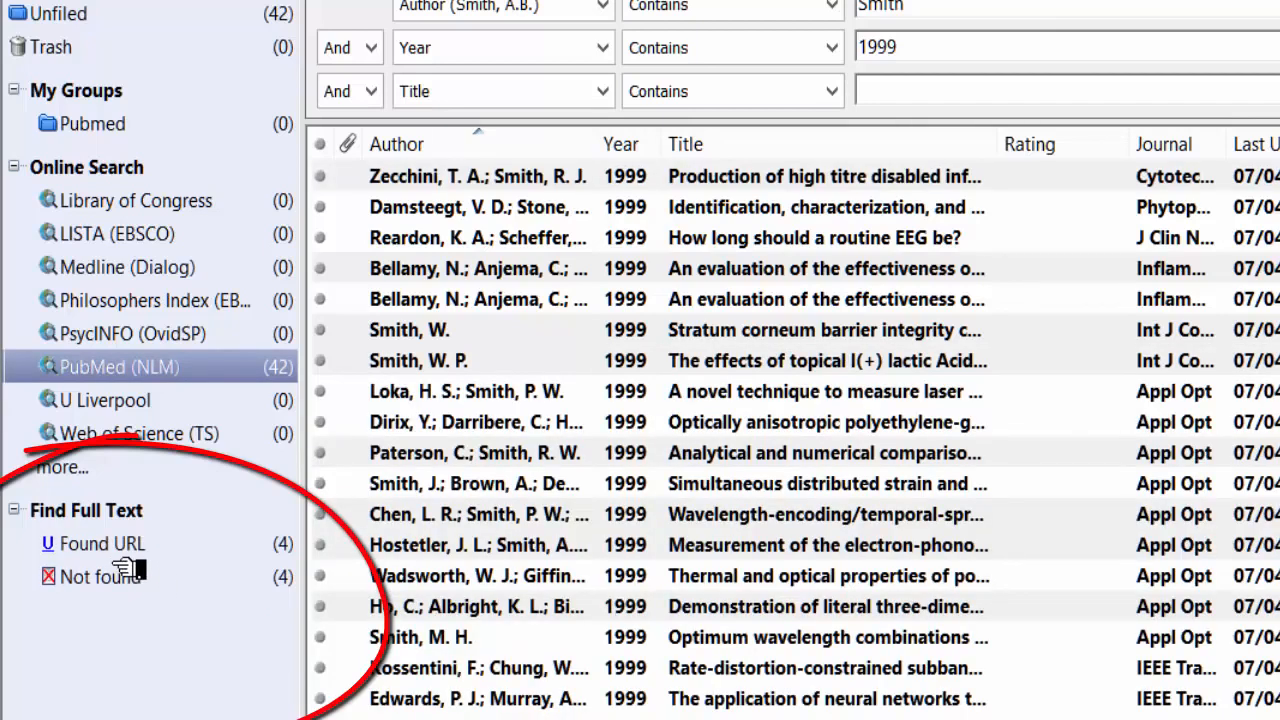
Show the Found URL group and go through its references one by one
left_click(121, 557)
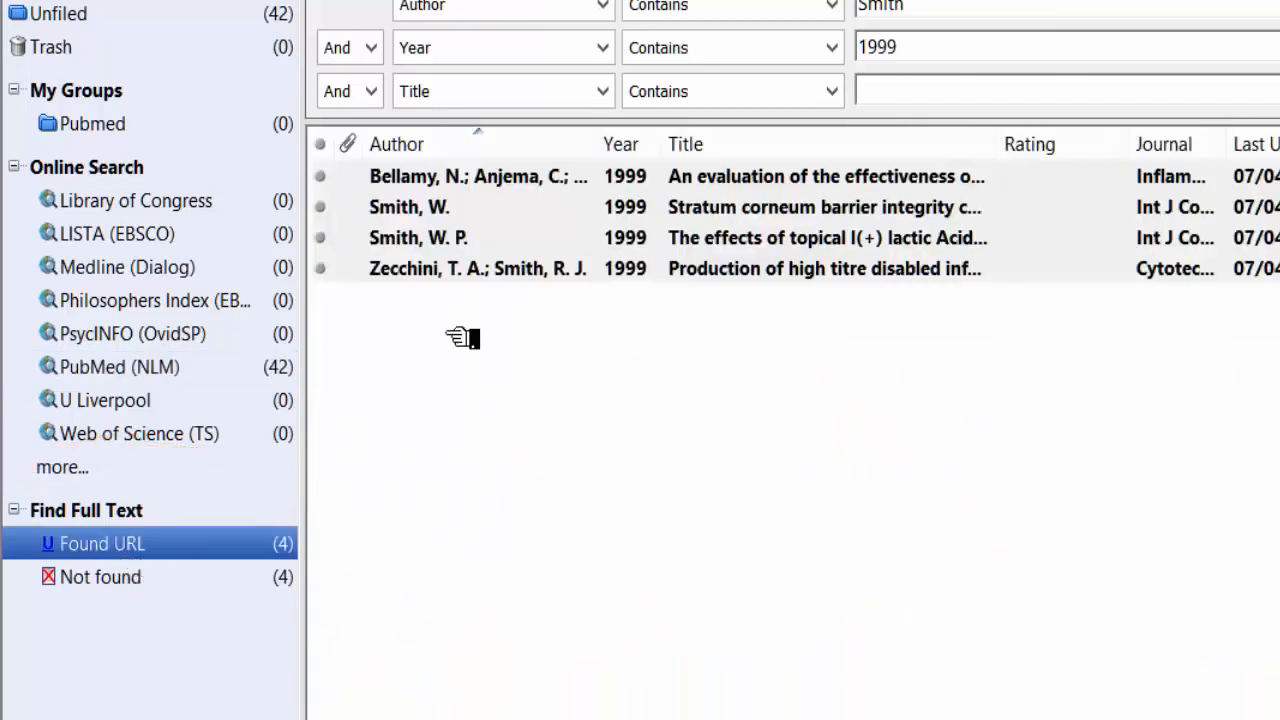
left_click(628, 191)
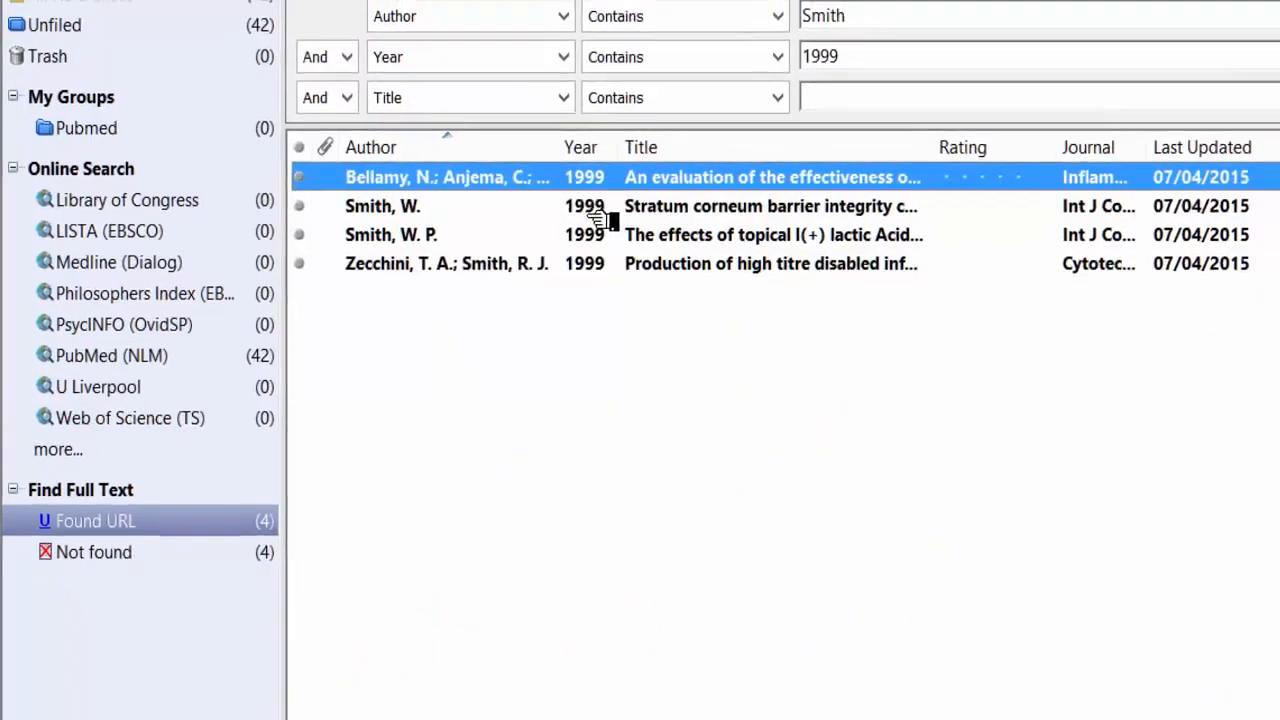
left_click(635, 207)
left_click(632, 238)
left_click(444, 252)
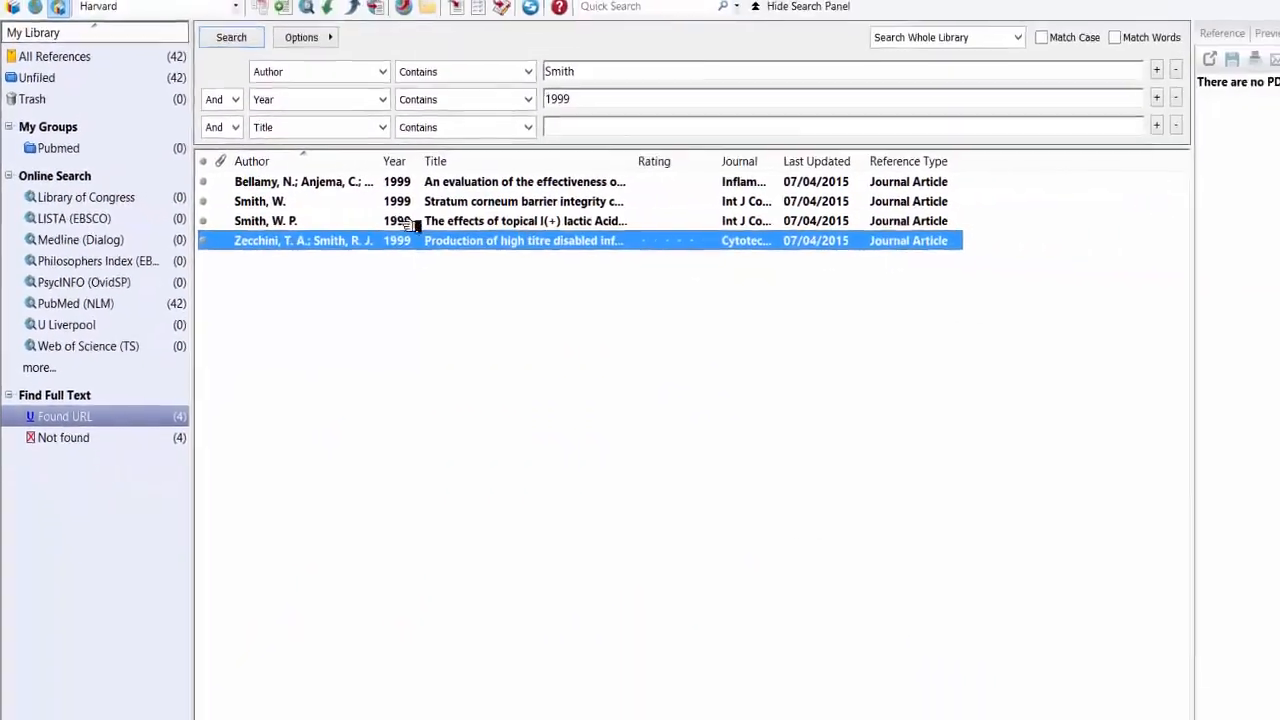
Open the first Found URL reference in full, look through its fields, and close it
left_click(475, 184)
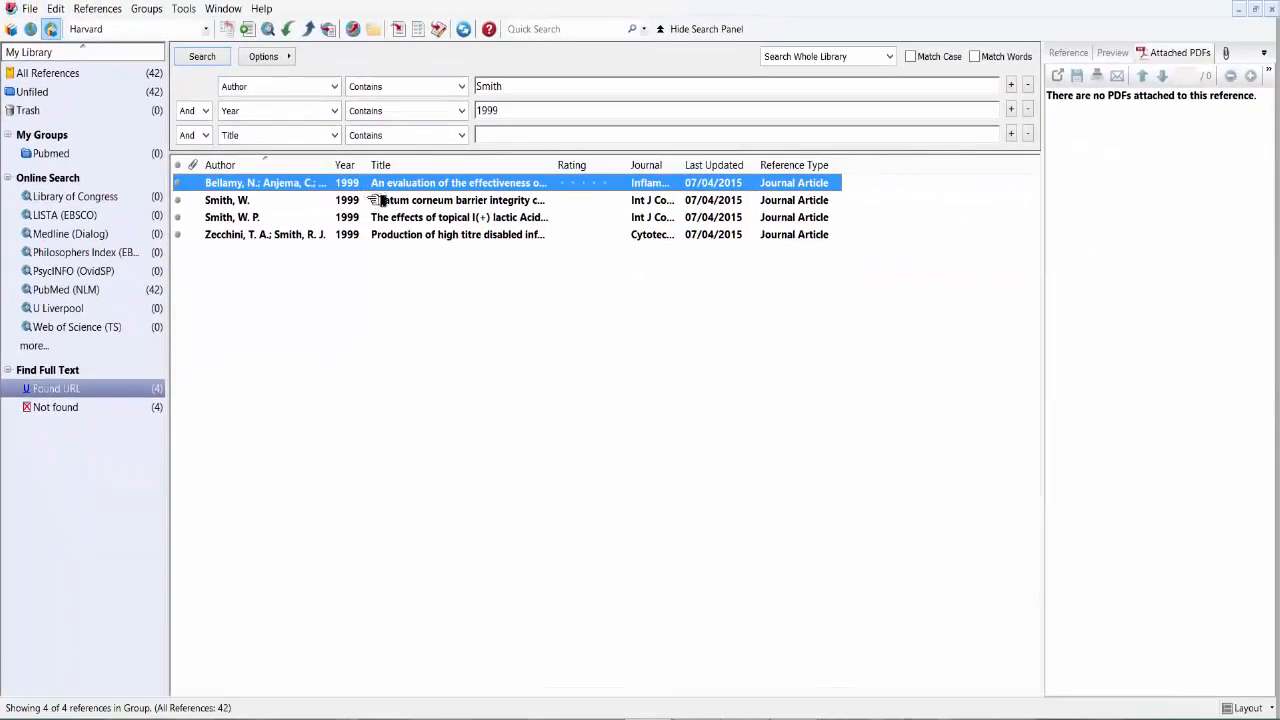
key("Return")
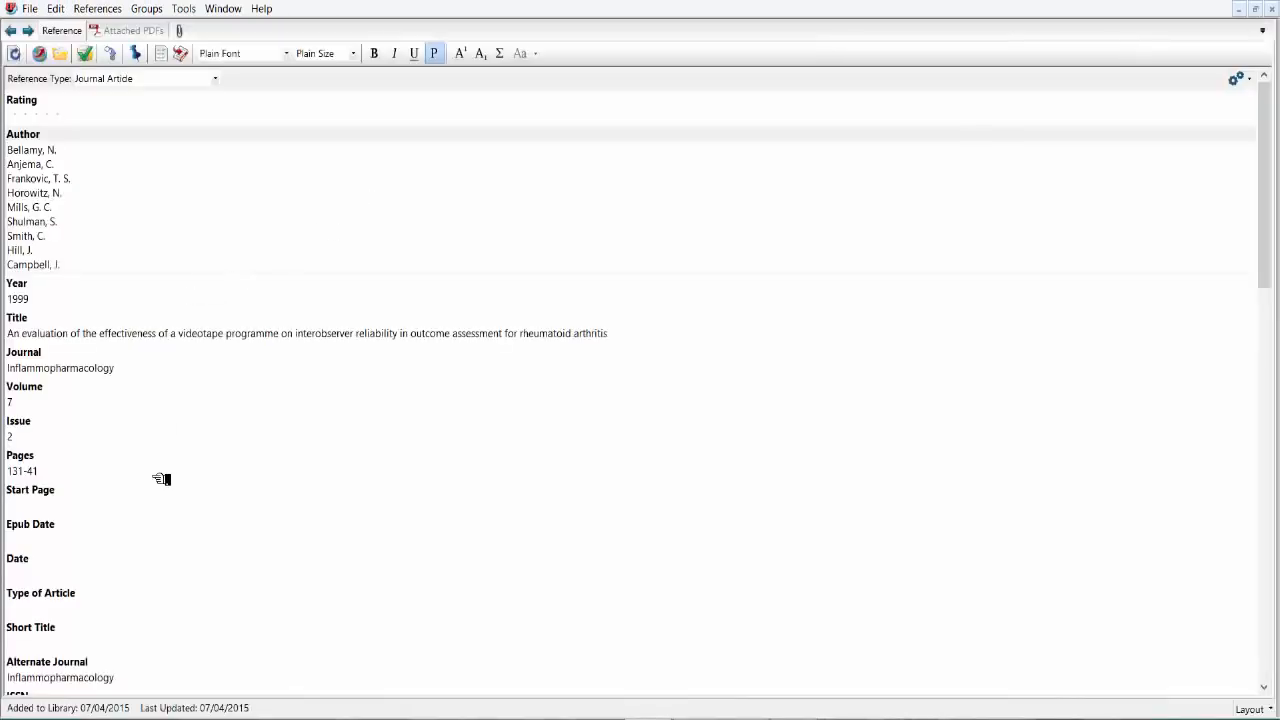
scroll(163, 480, "down", 5)
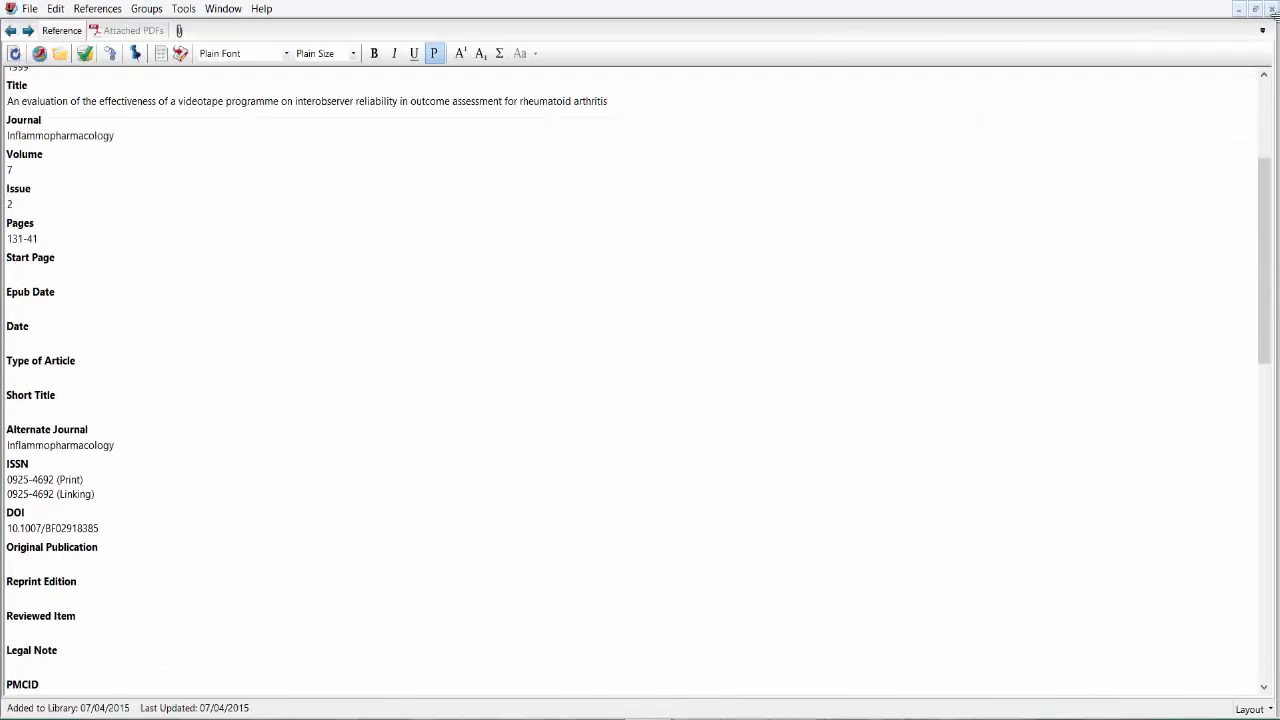
left_click(1272, 9)
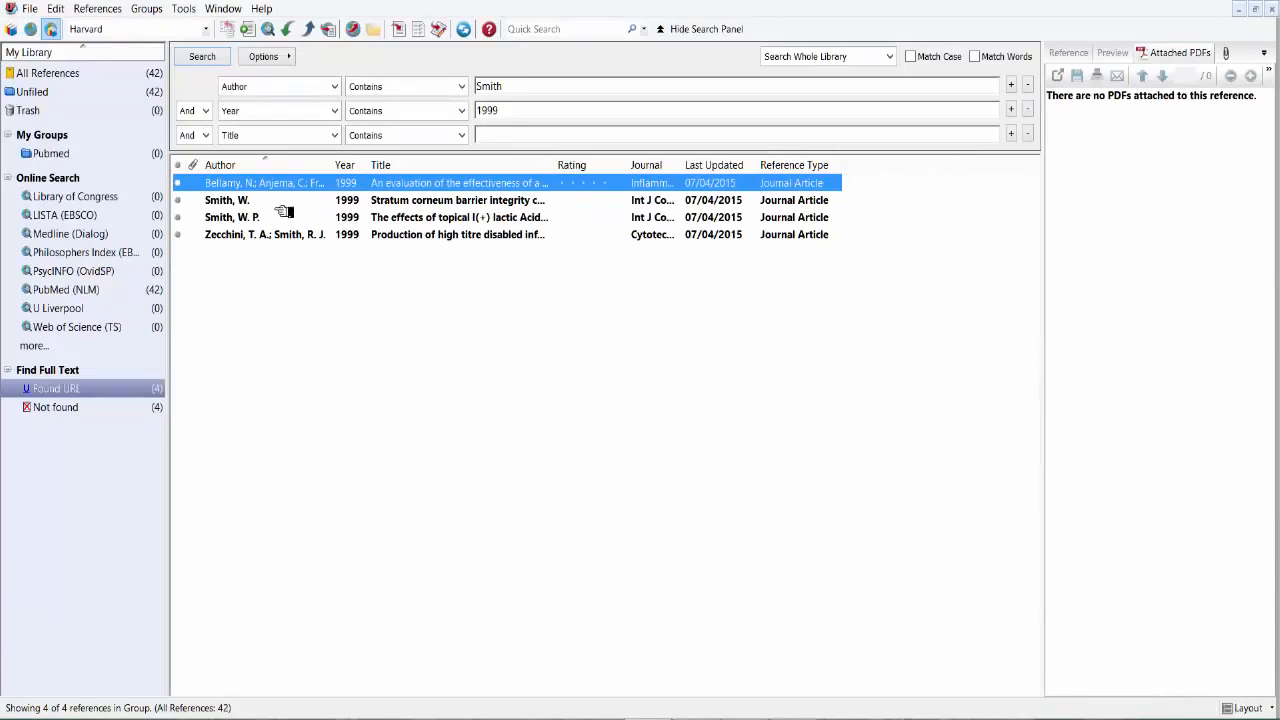
View the reference's formatted preview and read its detailed fields down to the URL entries
left_click(1113, 52)
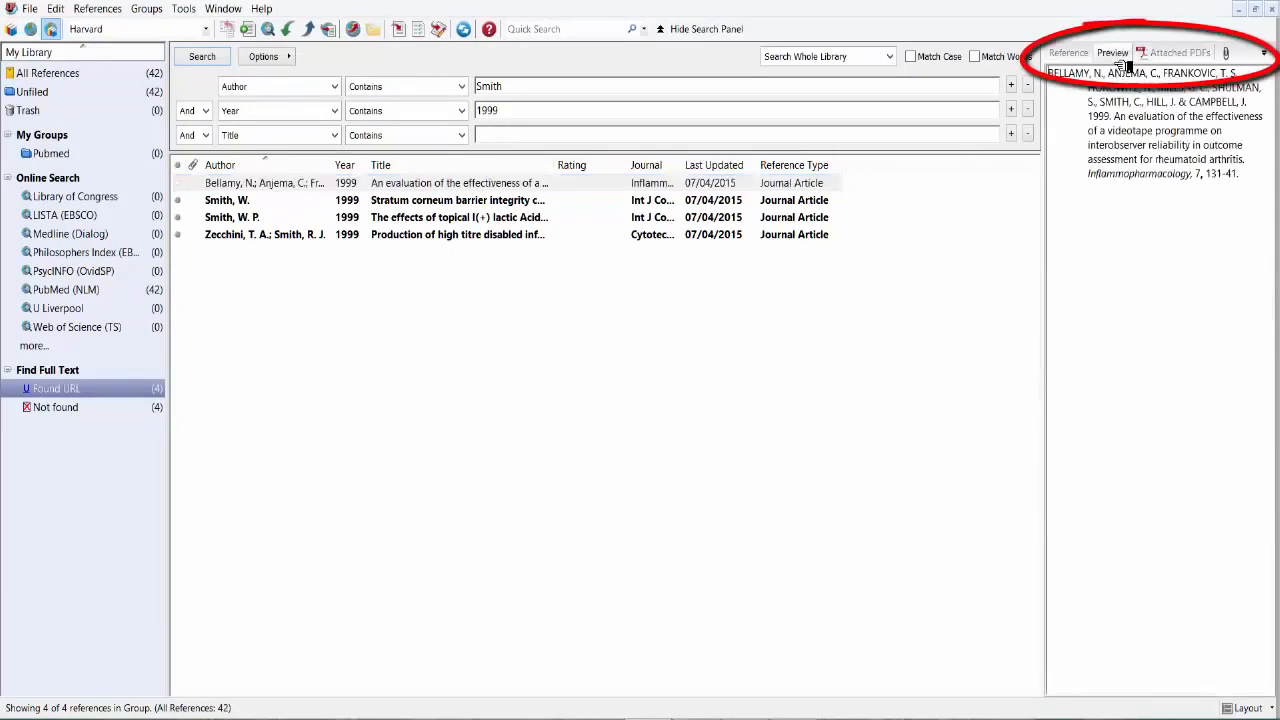
left_click(1076, 56)
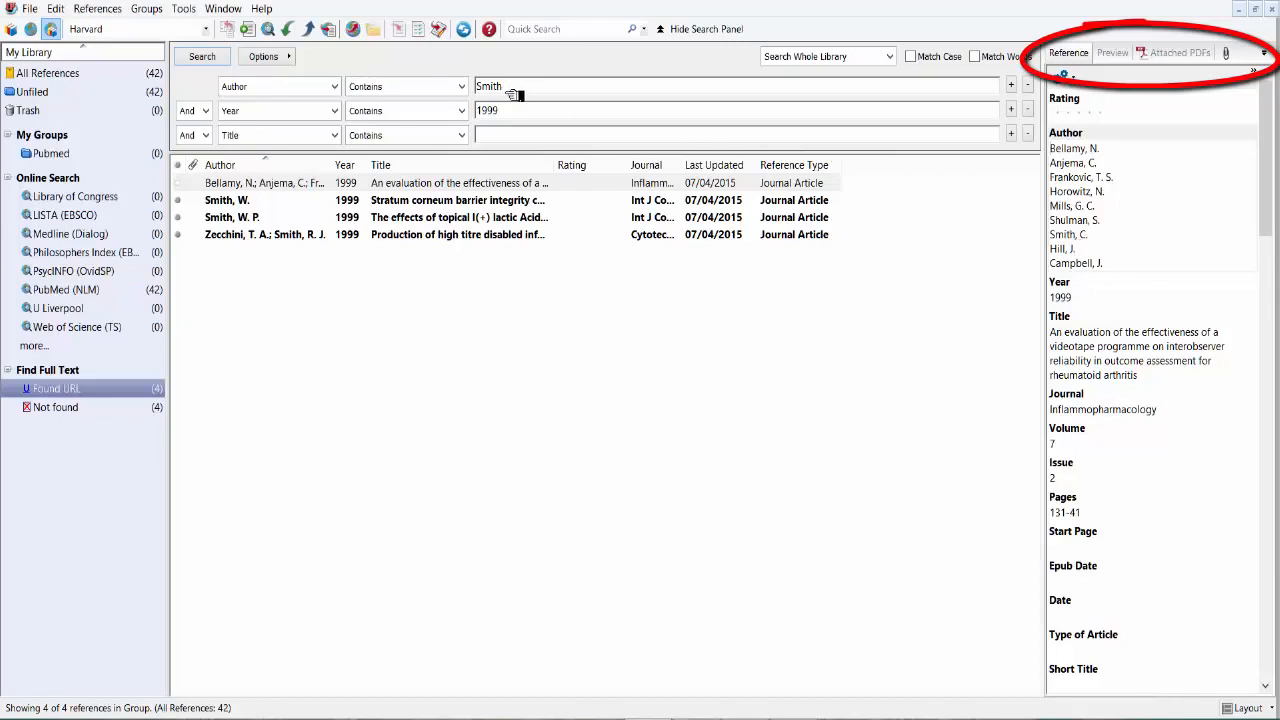
left_click_drag(1272, 190, 1265, 376)
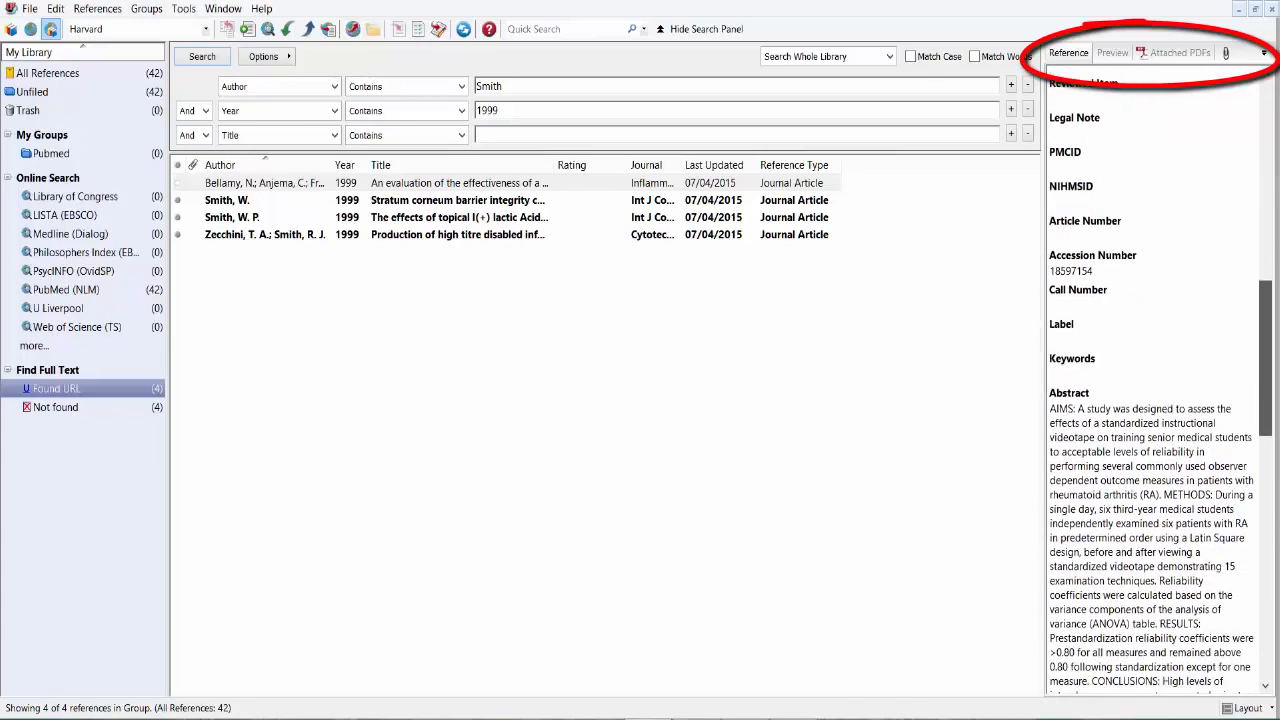
scroll(1238, 560, "down", 10)
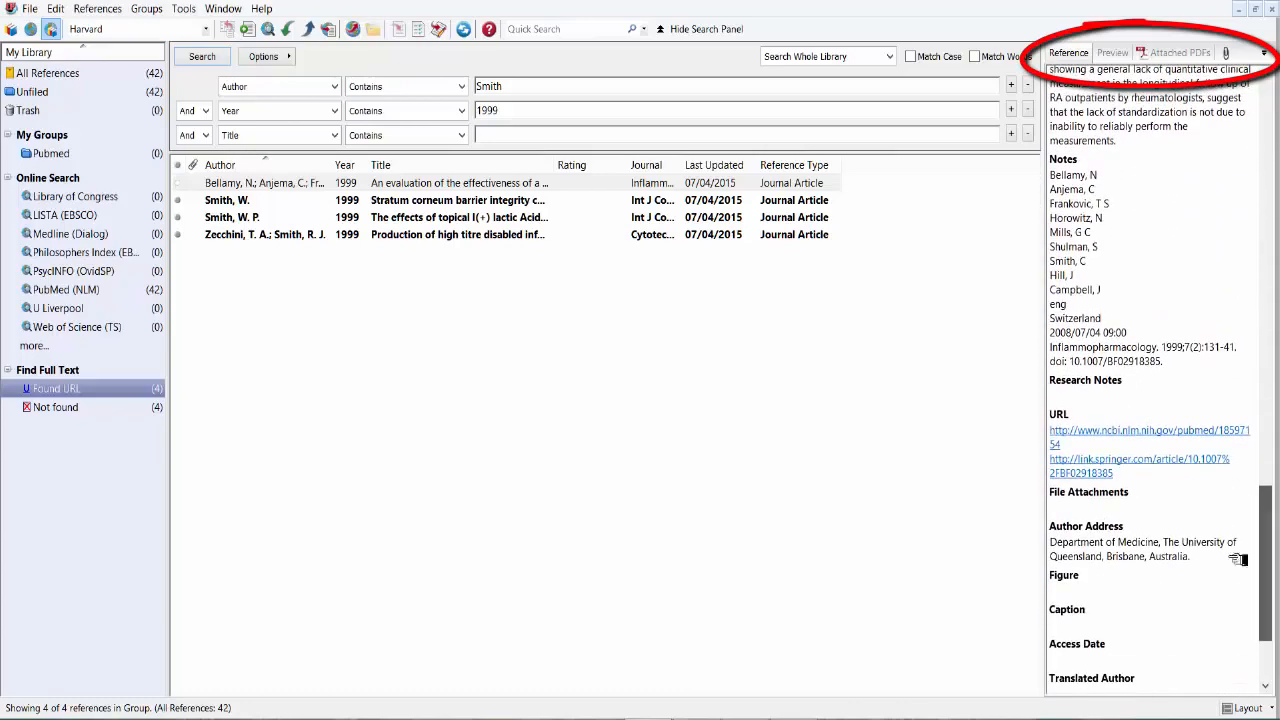
Open the reference's PubMed link in the browser, look over the abstract page, and return to the reference in EndNote
left_click(1085, 435)
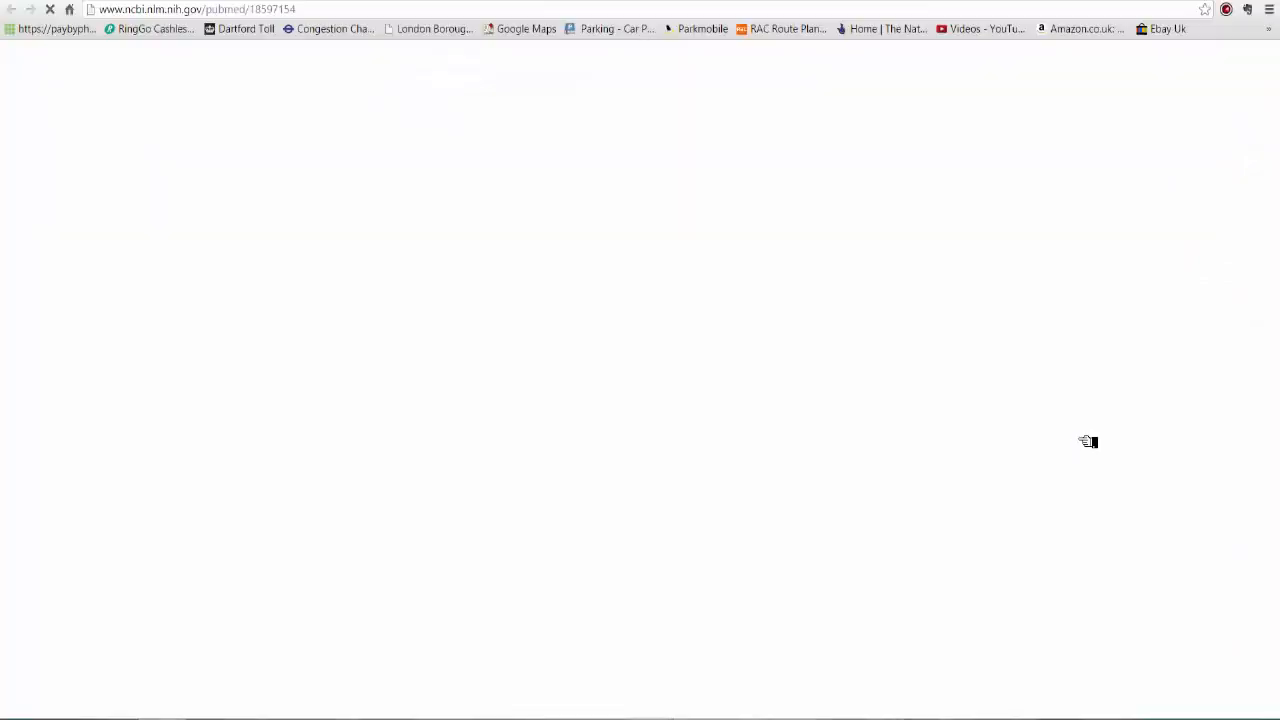
scroll(185, 388, "down", 3)
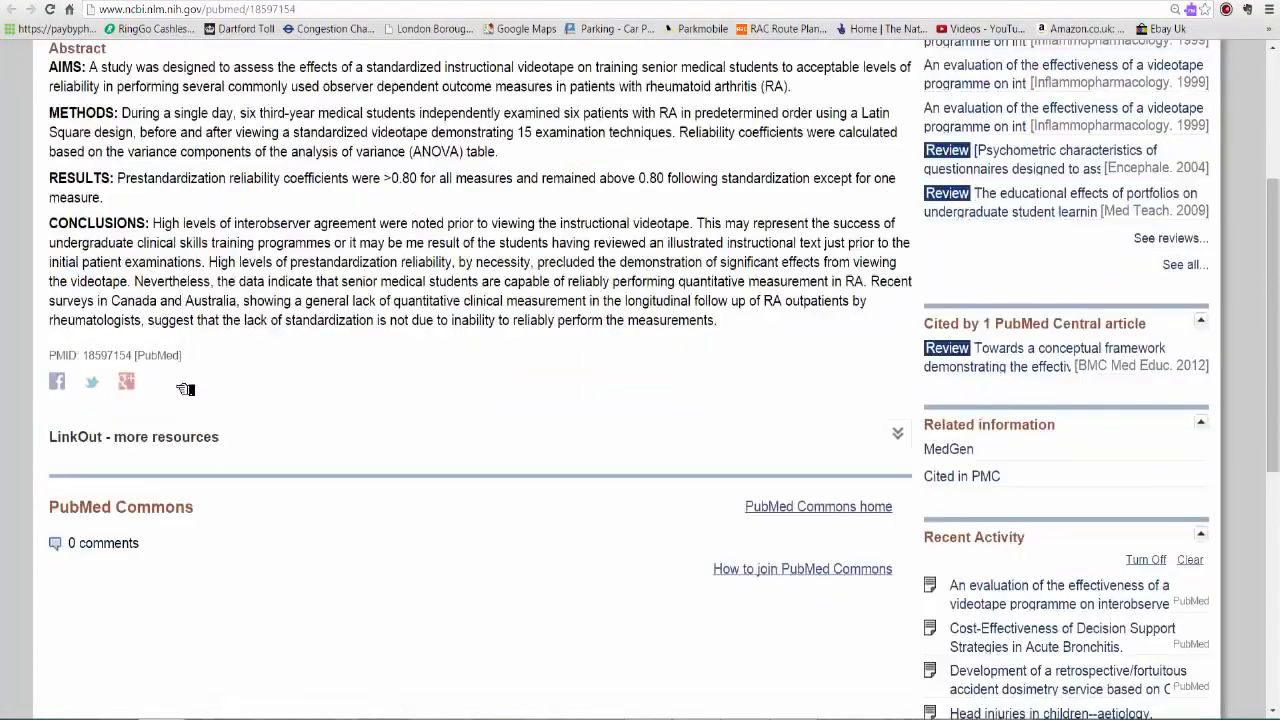
scroll(185, 388, "up", 3)
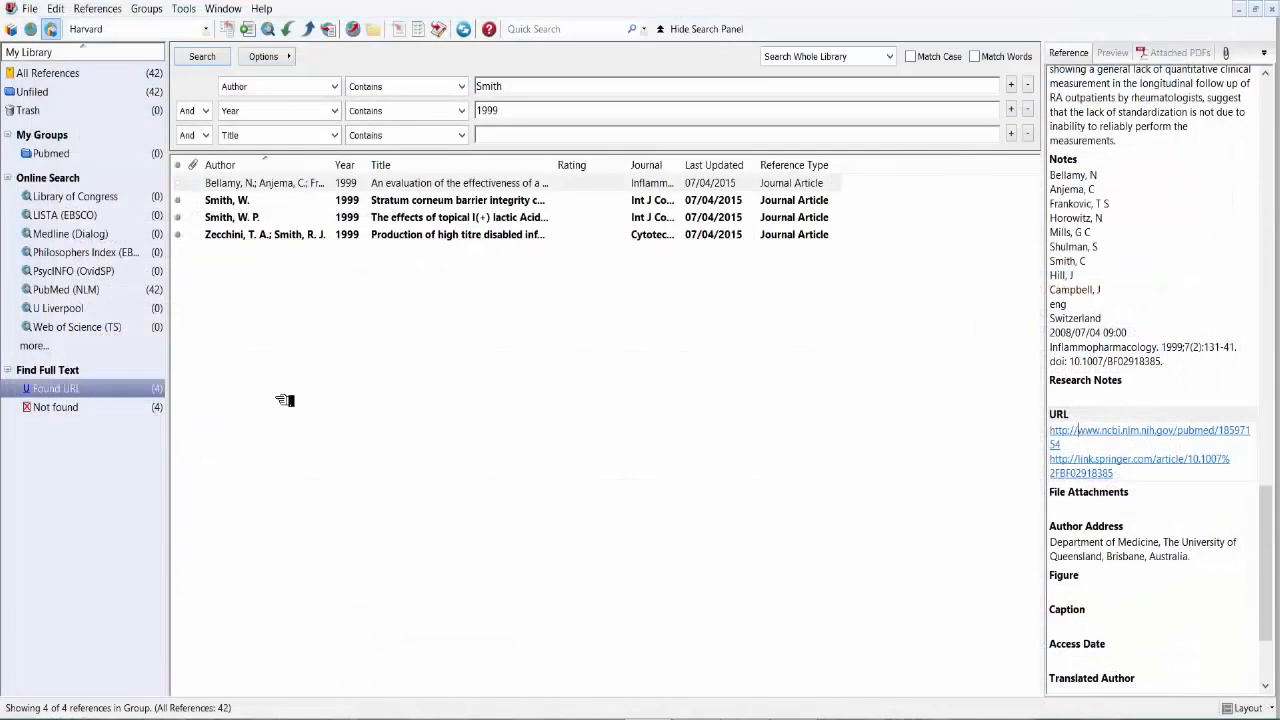
left_click(185, 191)
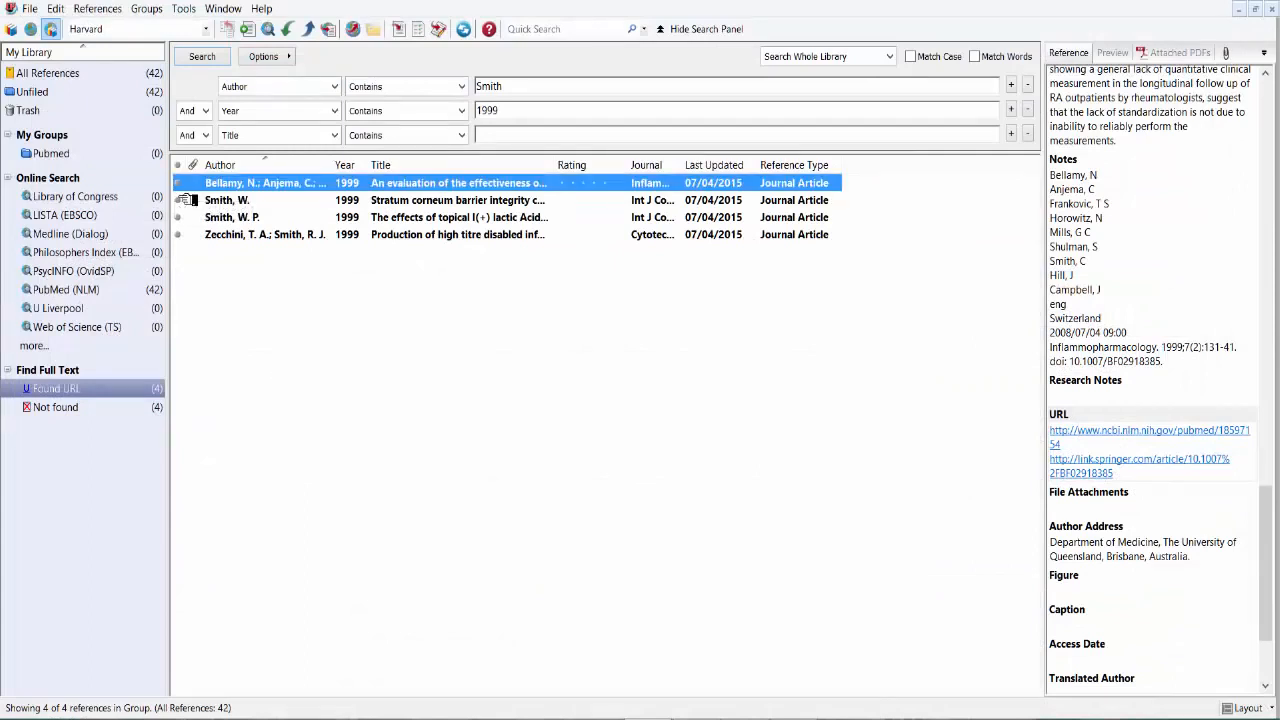
Add all four Found URL references to the Pubmed group under My Groups and show that group's contents
left_click(258, 238, "shift")
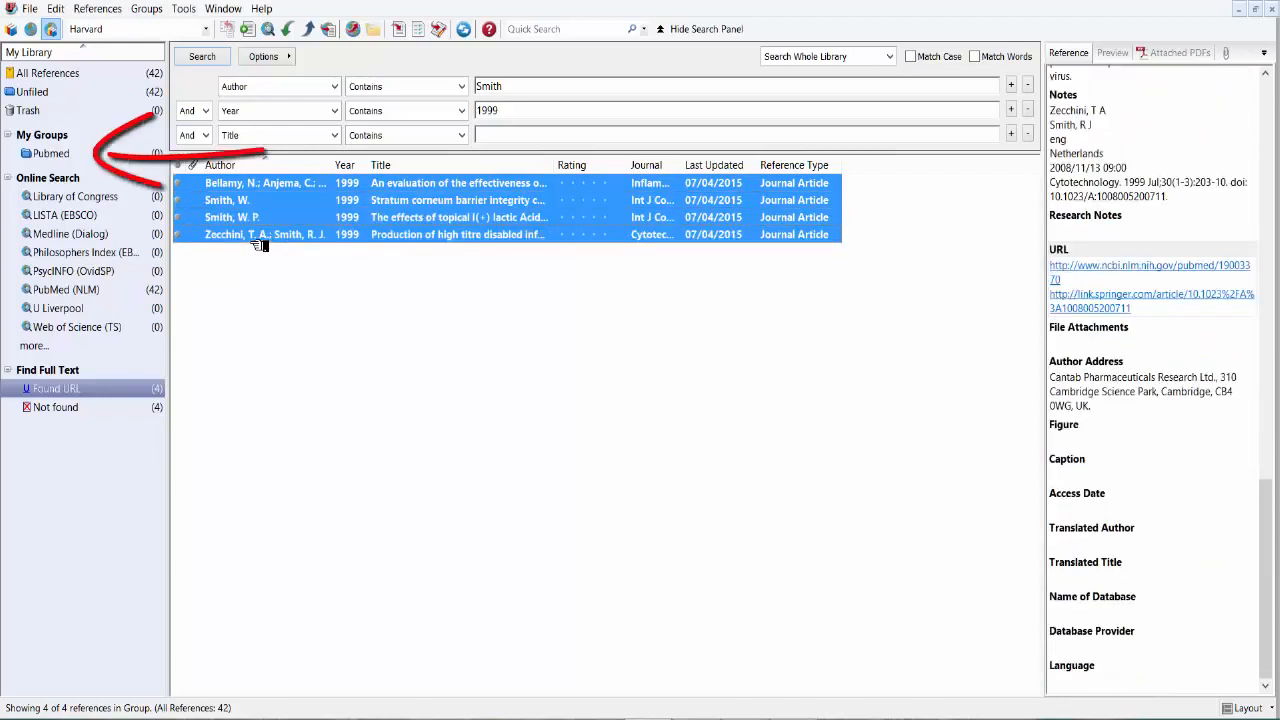
left_click_drag(262, 195, 70, 172)
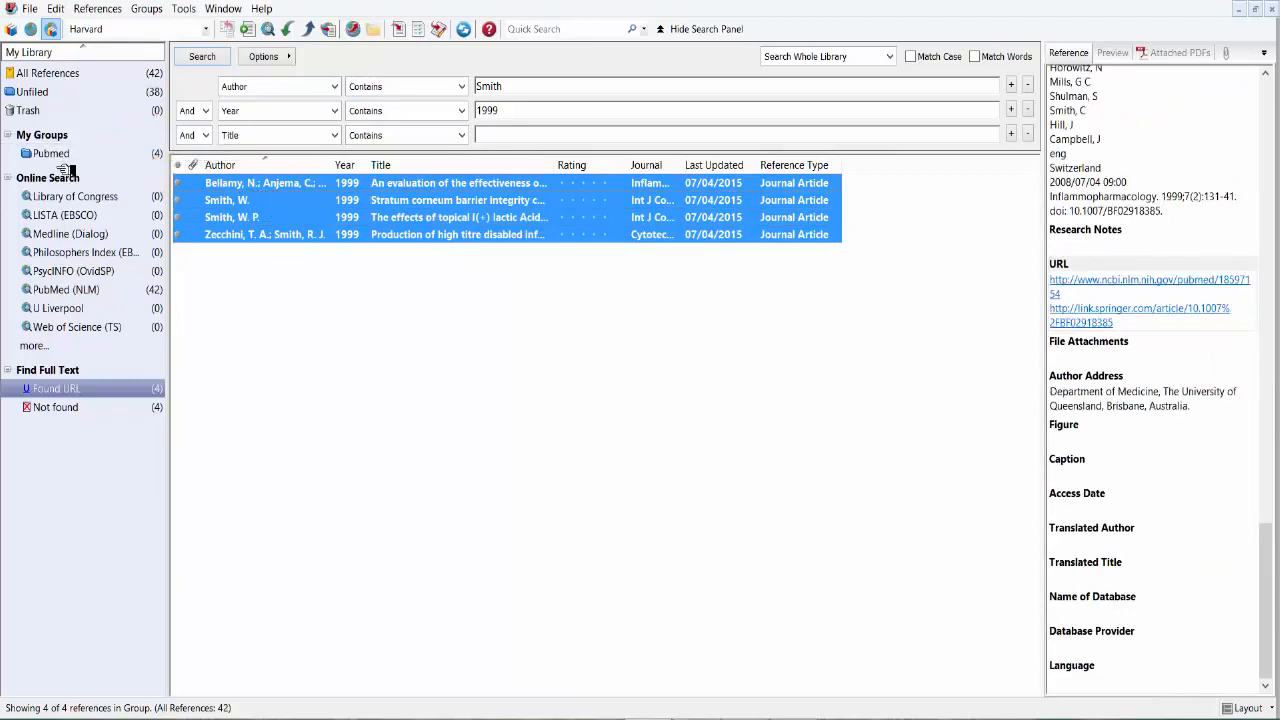
left_click(62, 162)
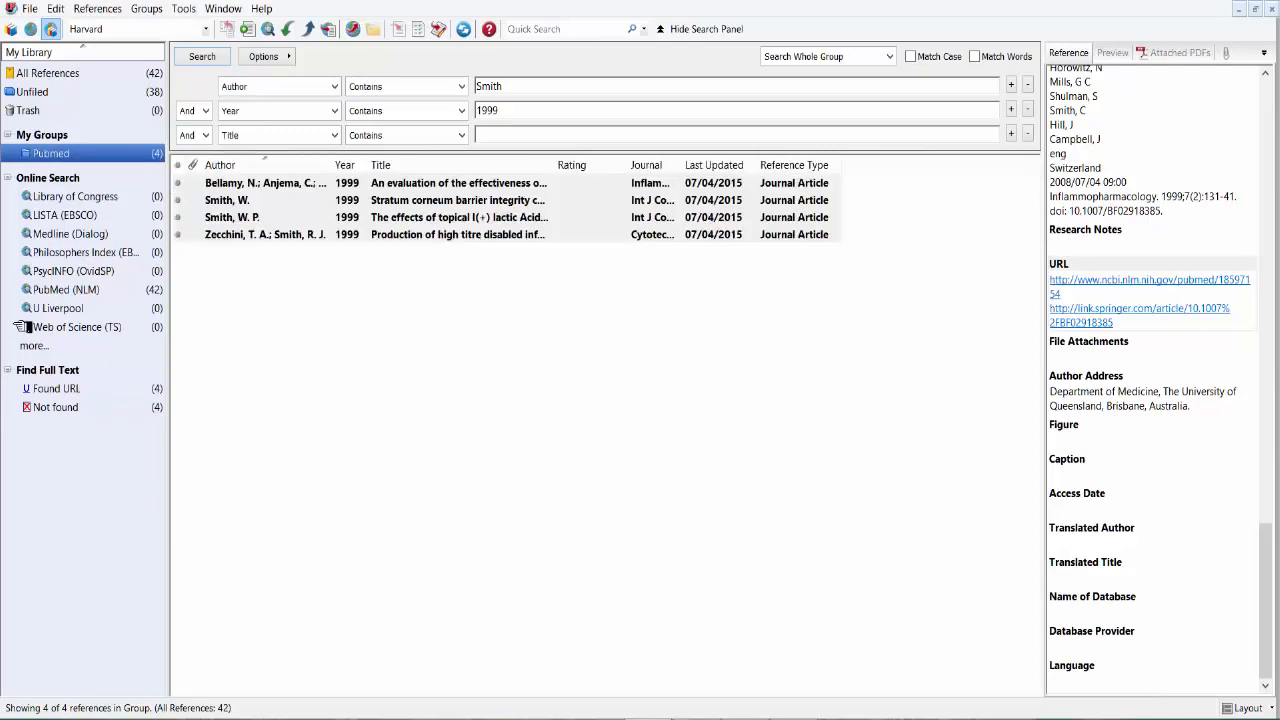
Show the PubMed (NLM) results, switch to local library mode, and compare the Pubmed and Unfiled groups
left_click(76, 298)
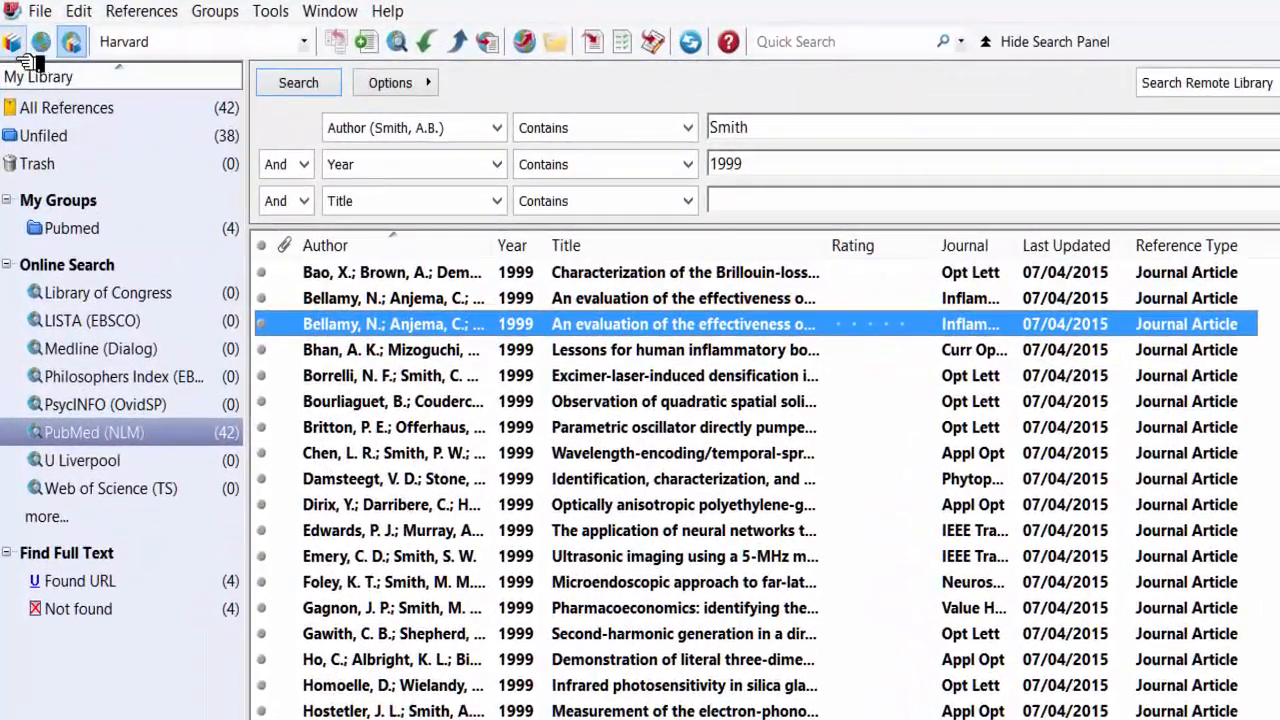
left_click(12, 42)
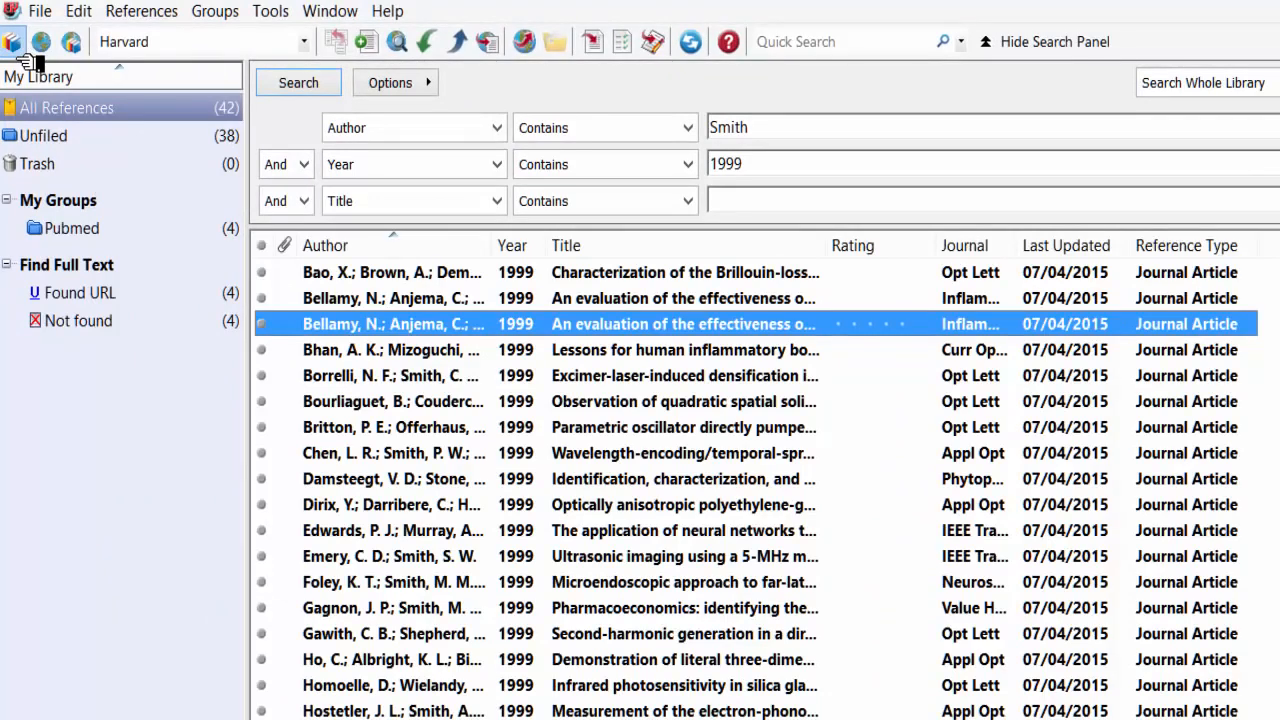
left_click(88, 242)
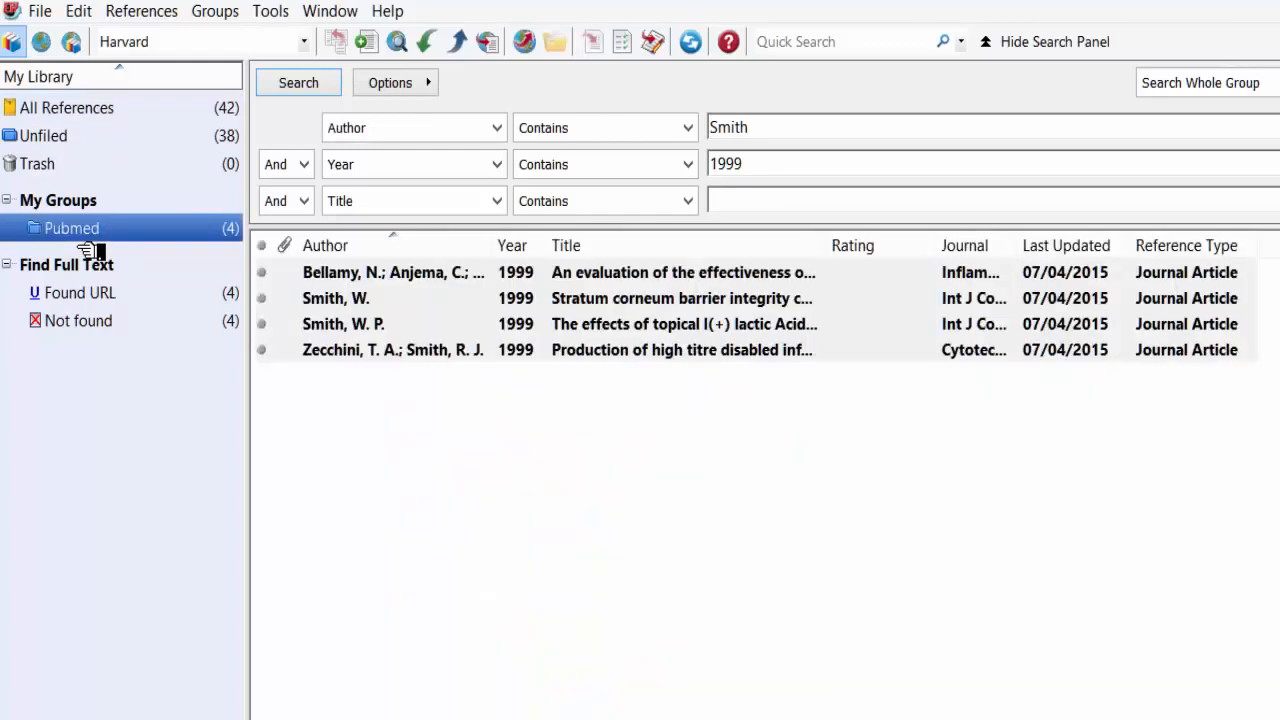
left_click(58, 155)
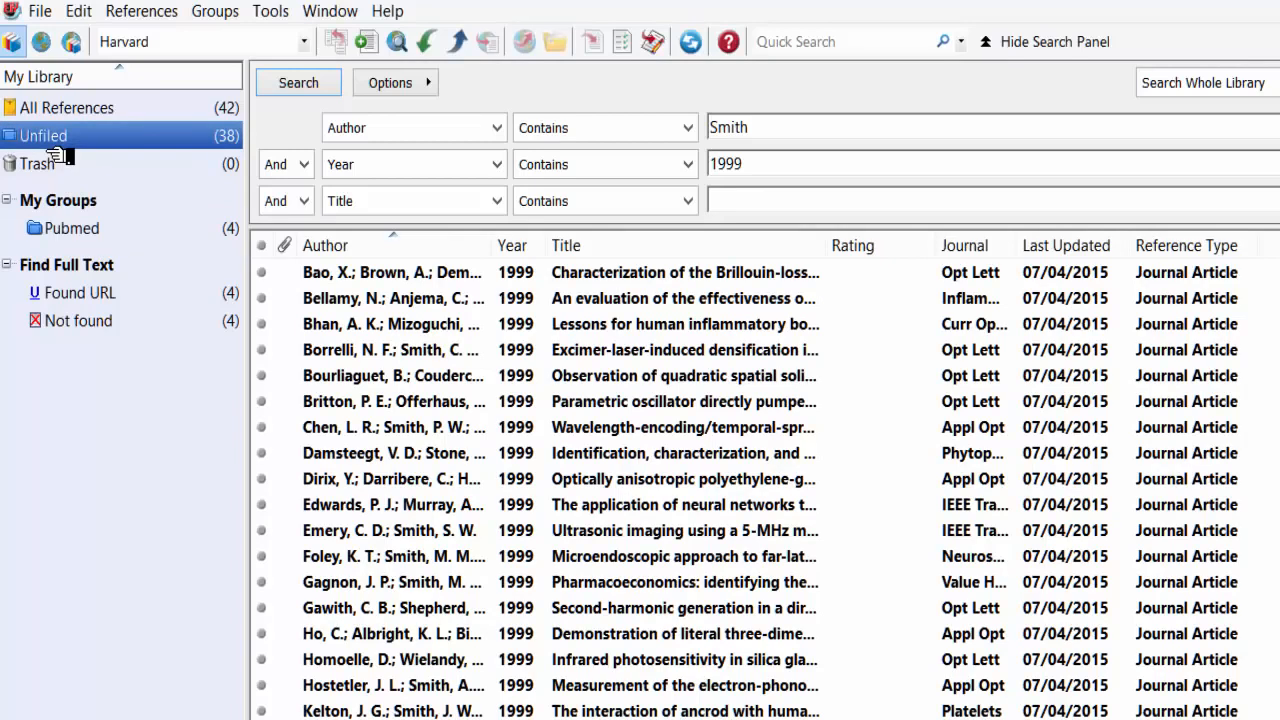
left_click(76, 238)
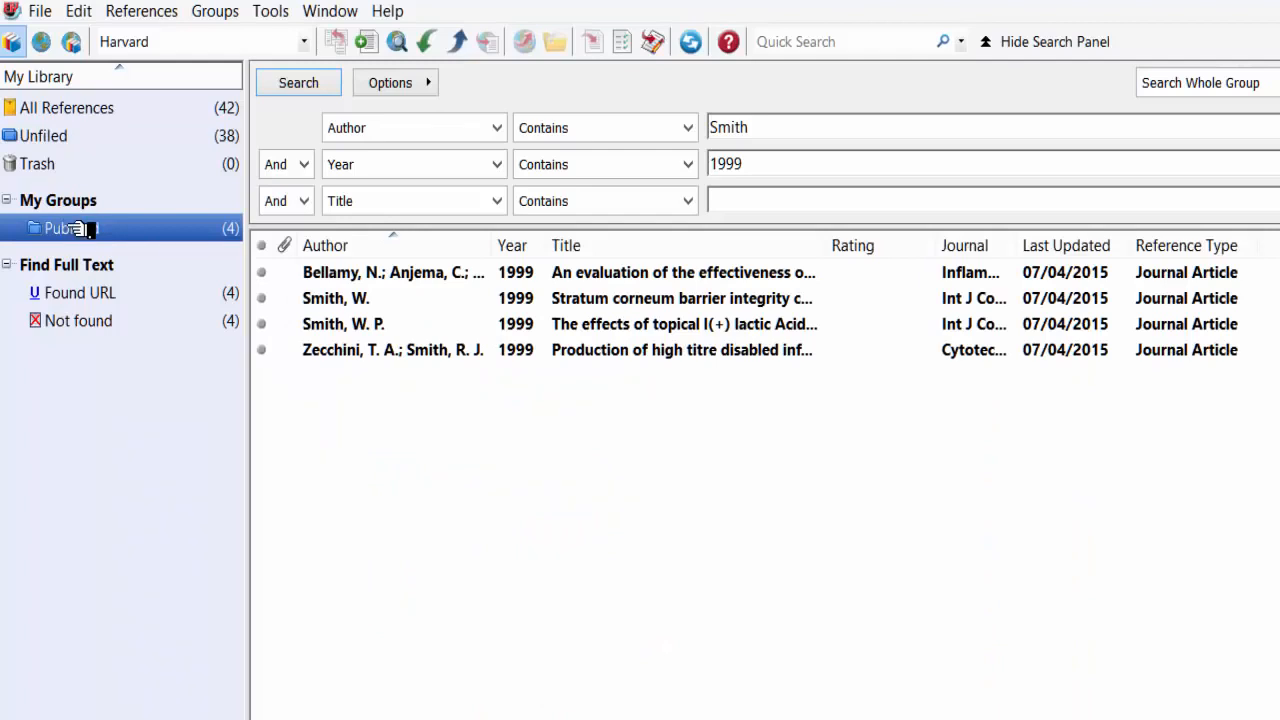
Start a new smart group and name it Pubmed
left_click(238, 14)
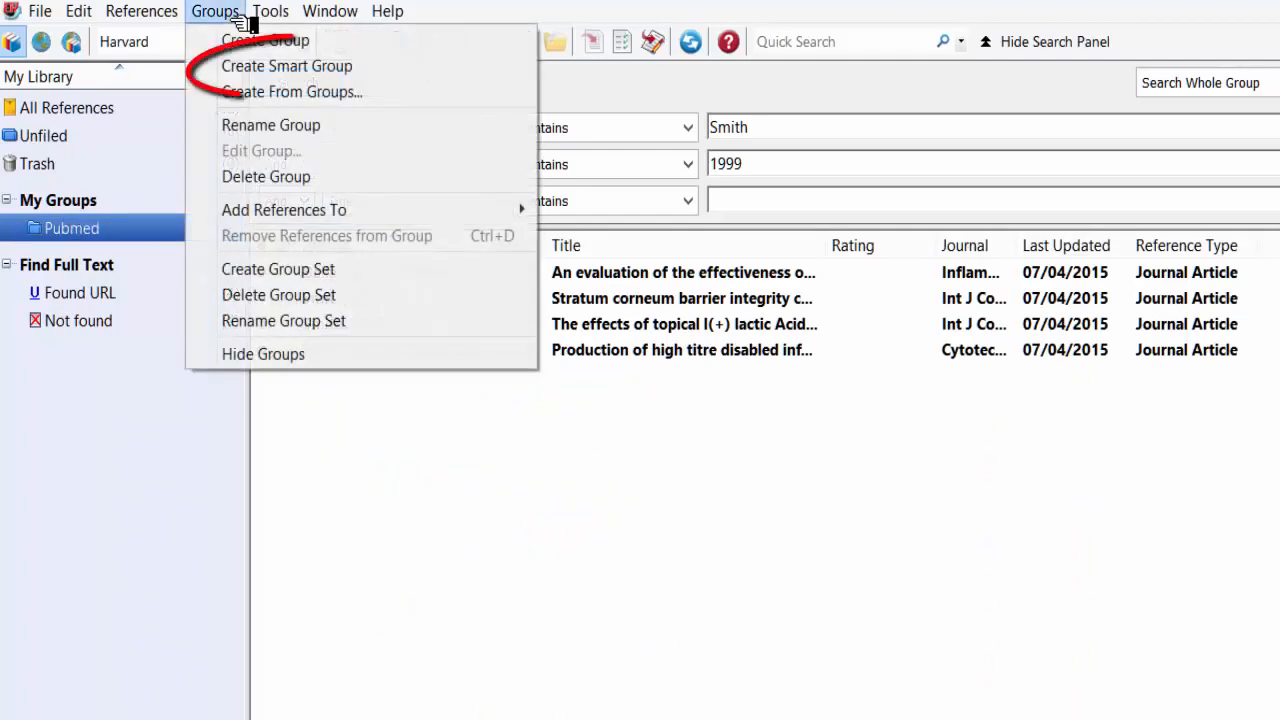
left_click(268, 67)
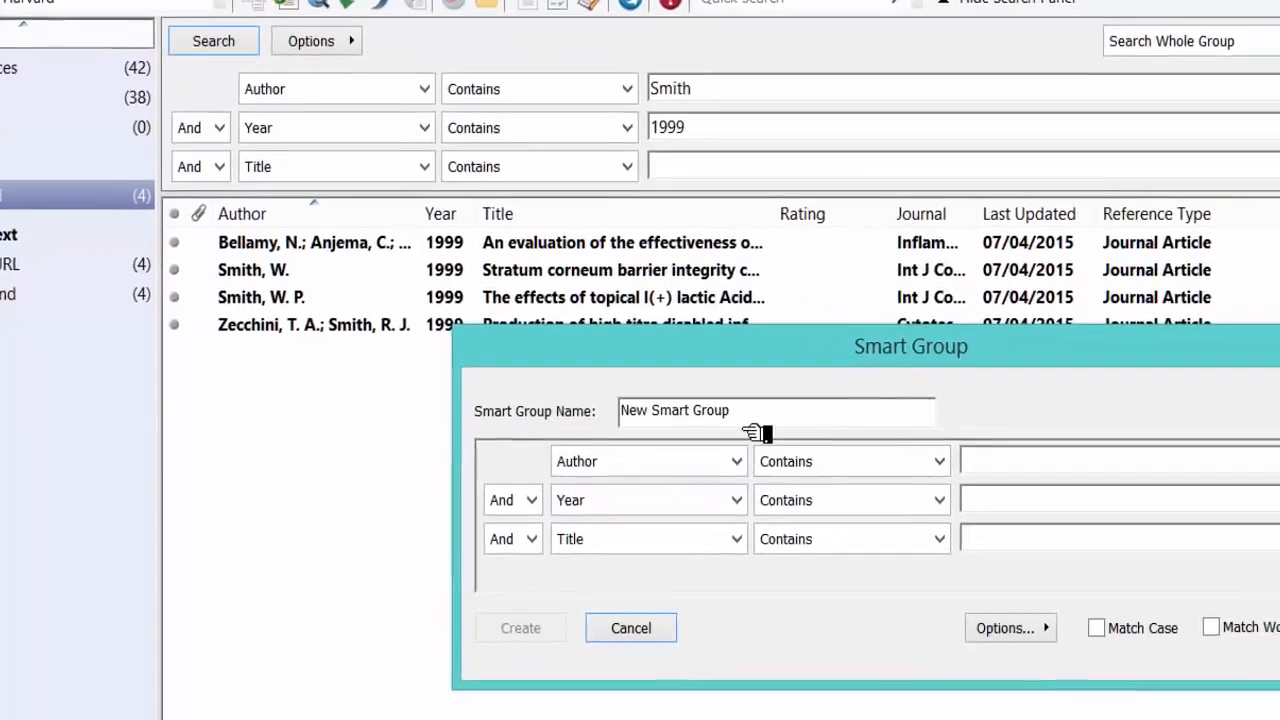
left_click_drag(795, 437, 613, 463)
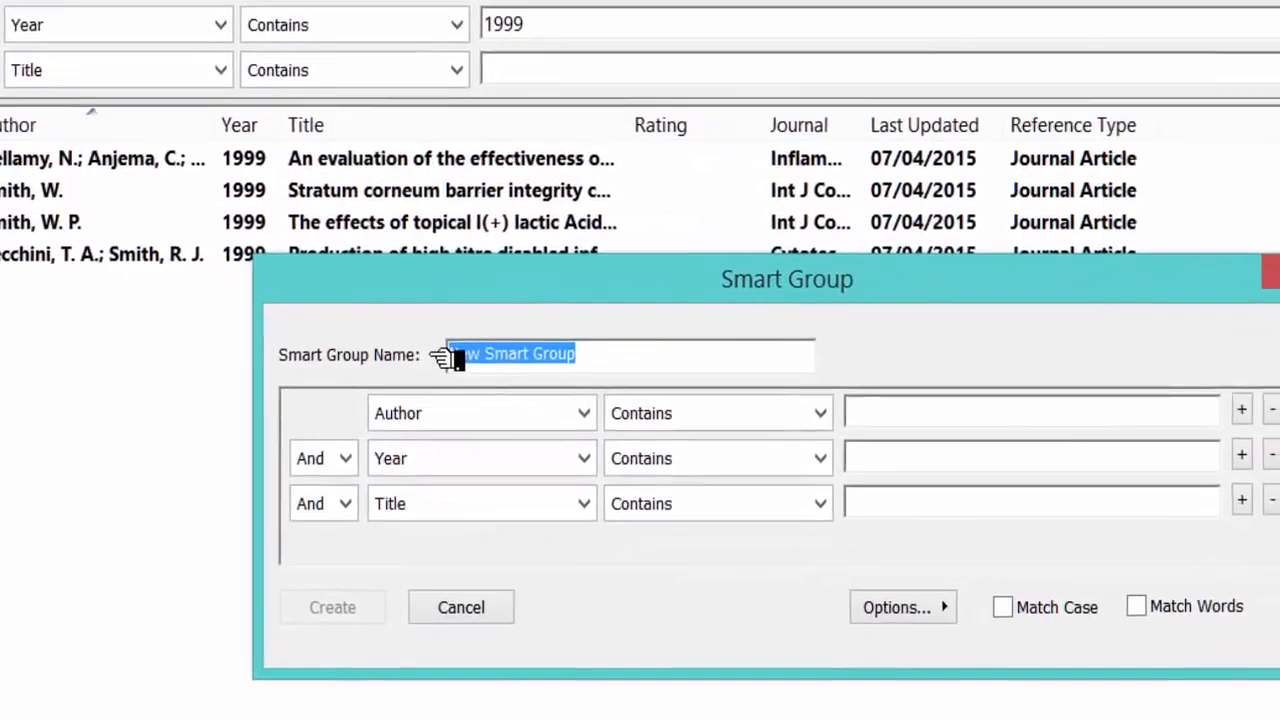
key("BackSpace")
type("Pubmed")
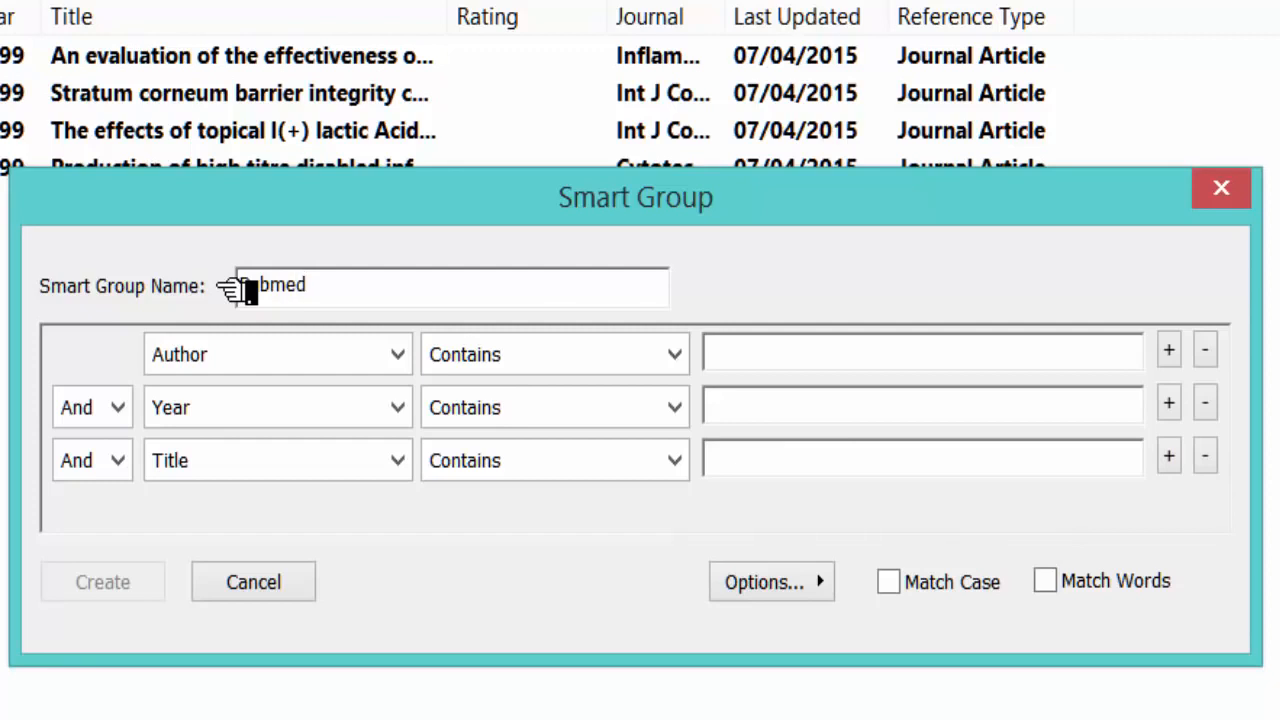
Create the smart group with Author containing the surname from the search panel, Year containing 1999 and Title containing An
left_click(780, 354)
type("smith")
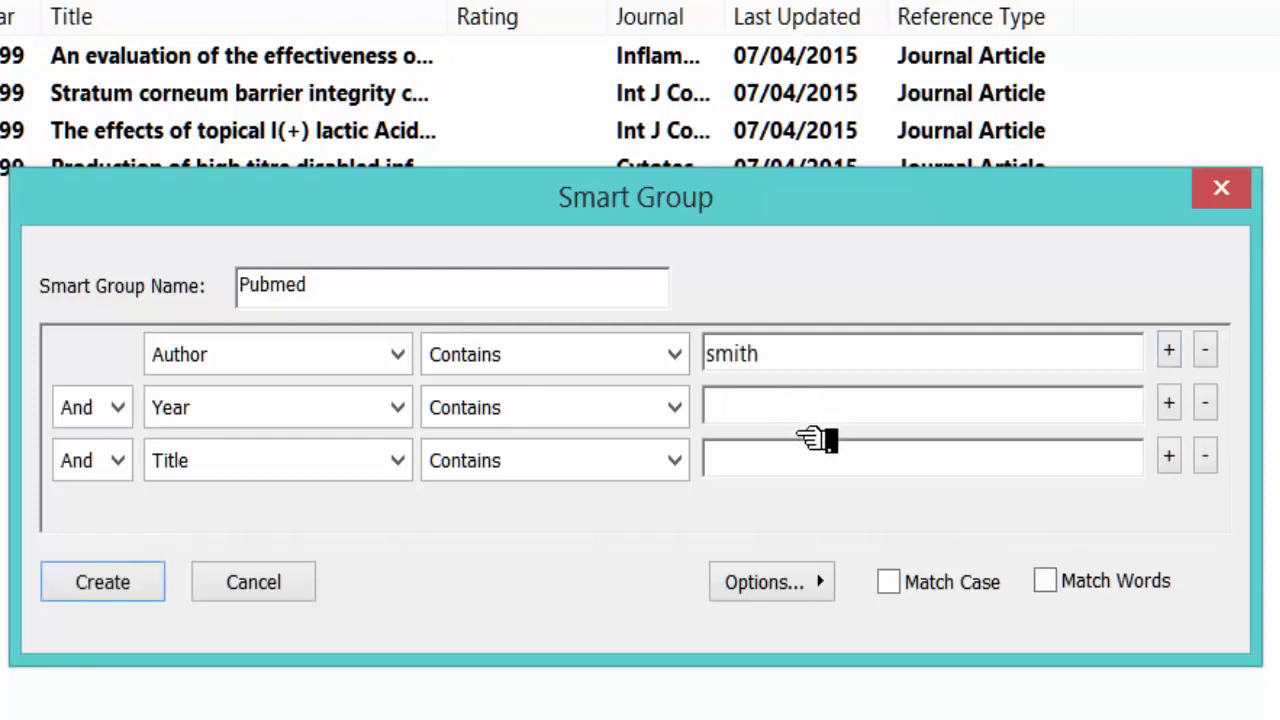
type("1999")
key("Tab")
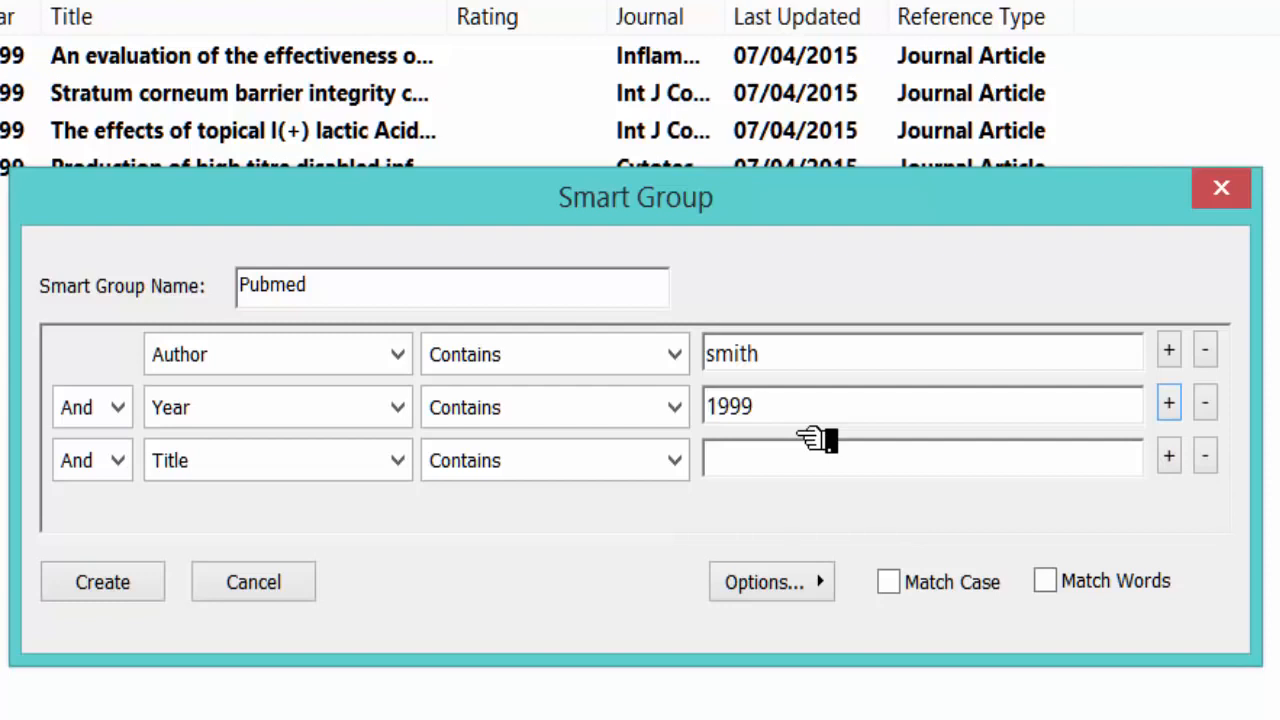
left_click(785, 470)
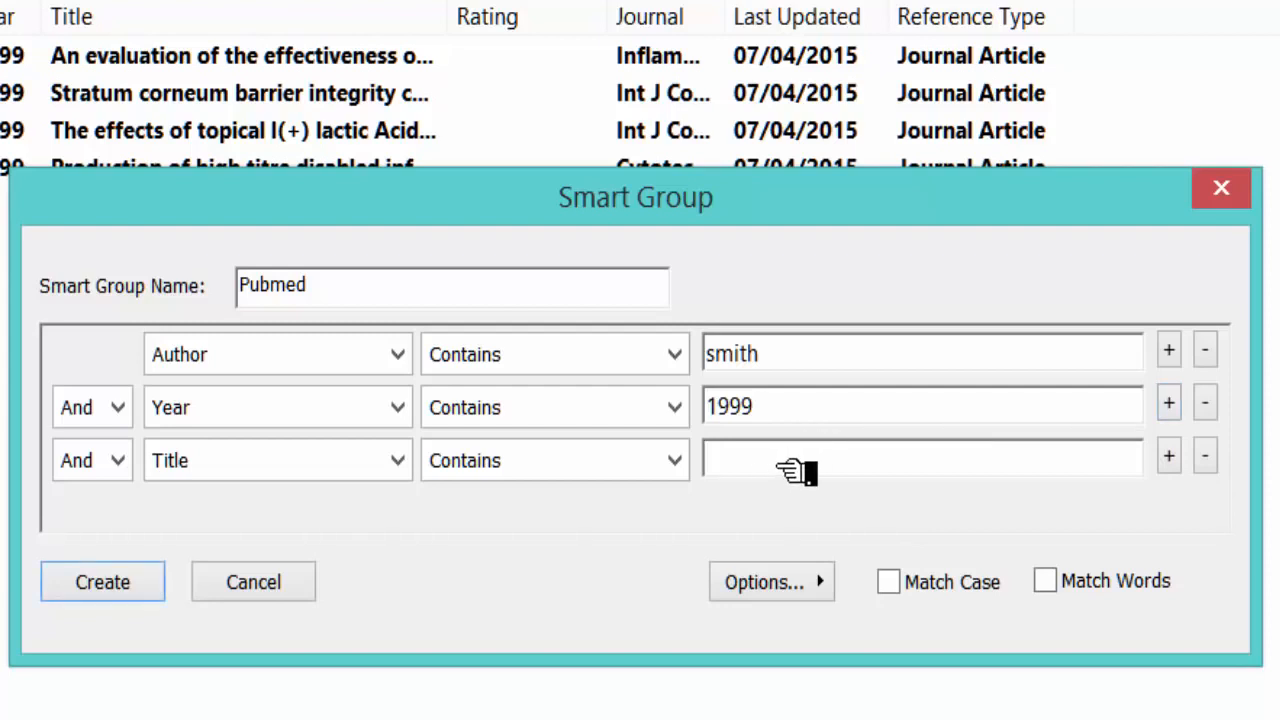
type("An")
left_click(145, 592)
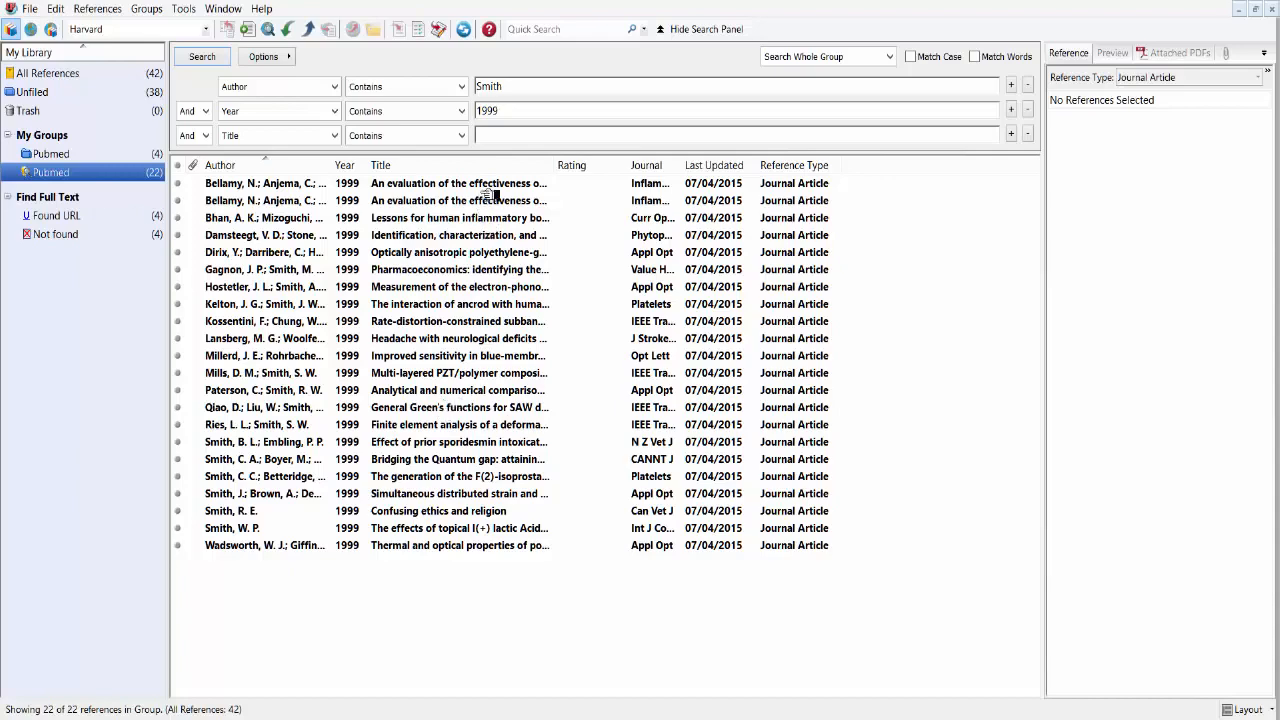
Widen the Title column of the reference list and compare the Pubmed smart group with the regular Pubmed group
left_click_drag(567, 178, 731, 177)
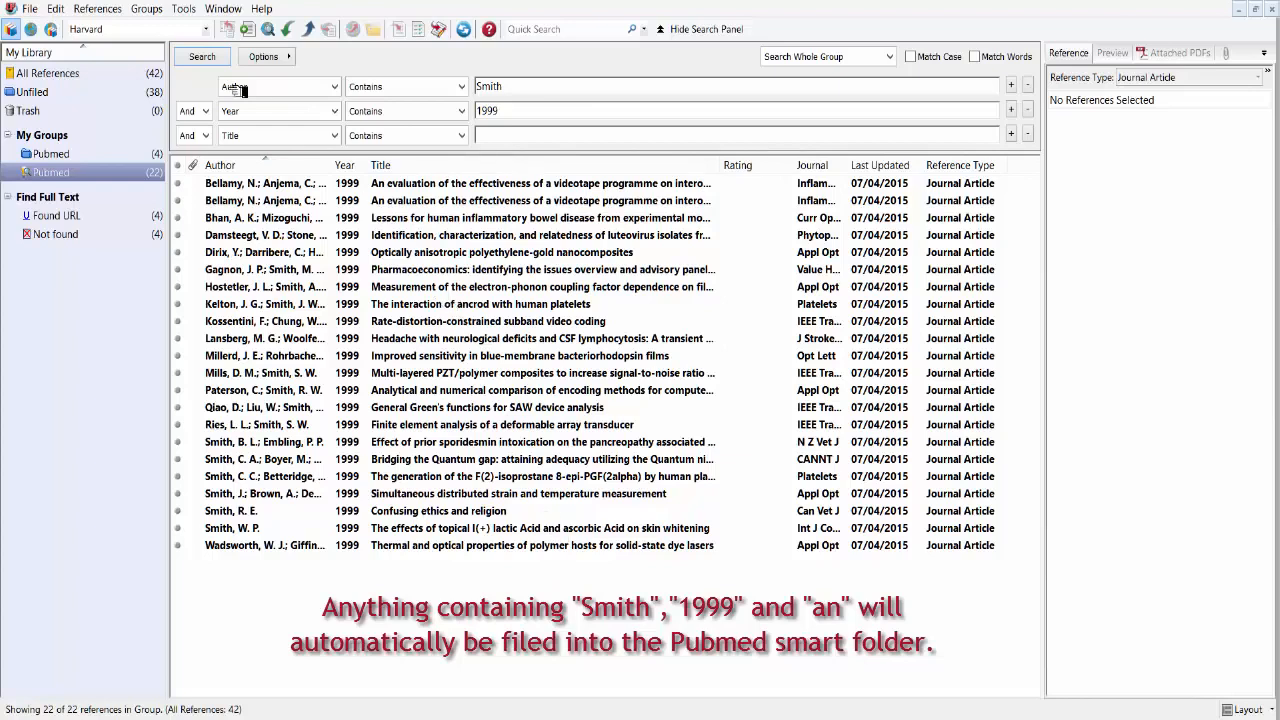
left_click(52, 160)
left_click(50, 177)
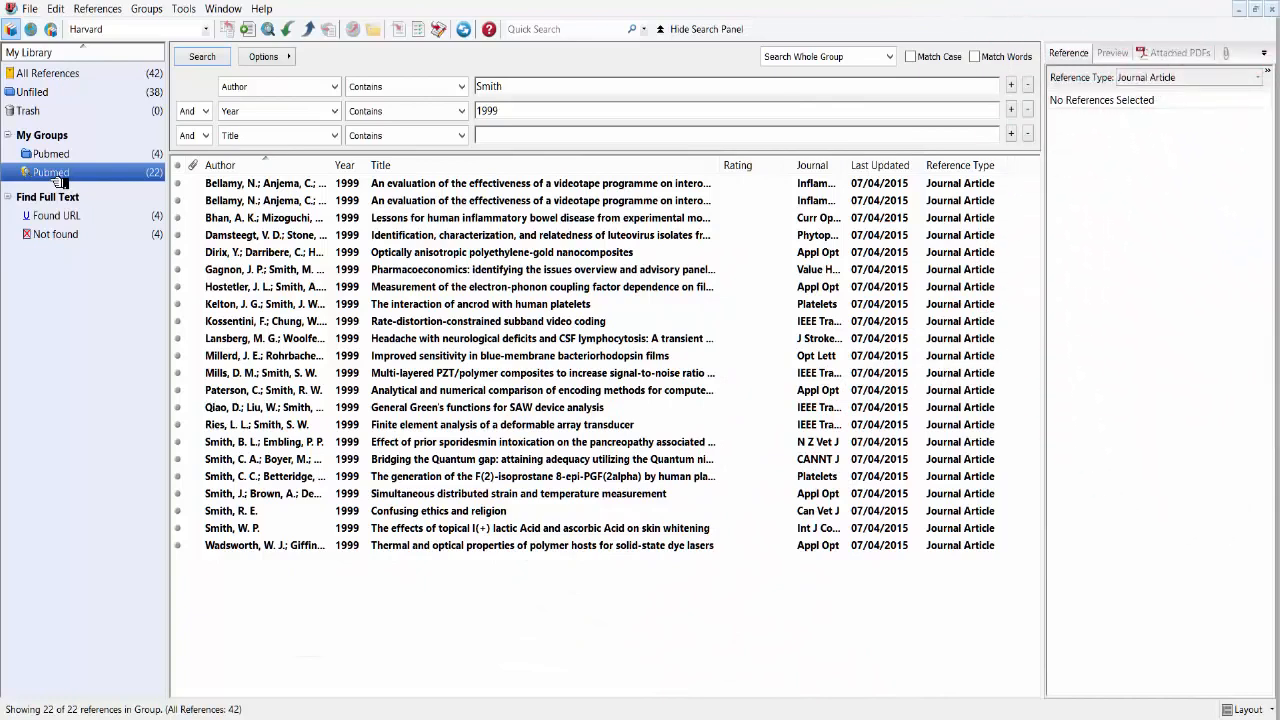
key("Up")
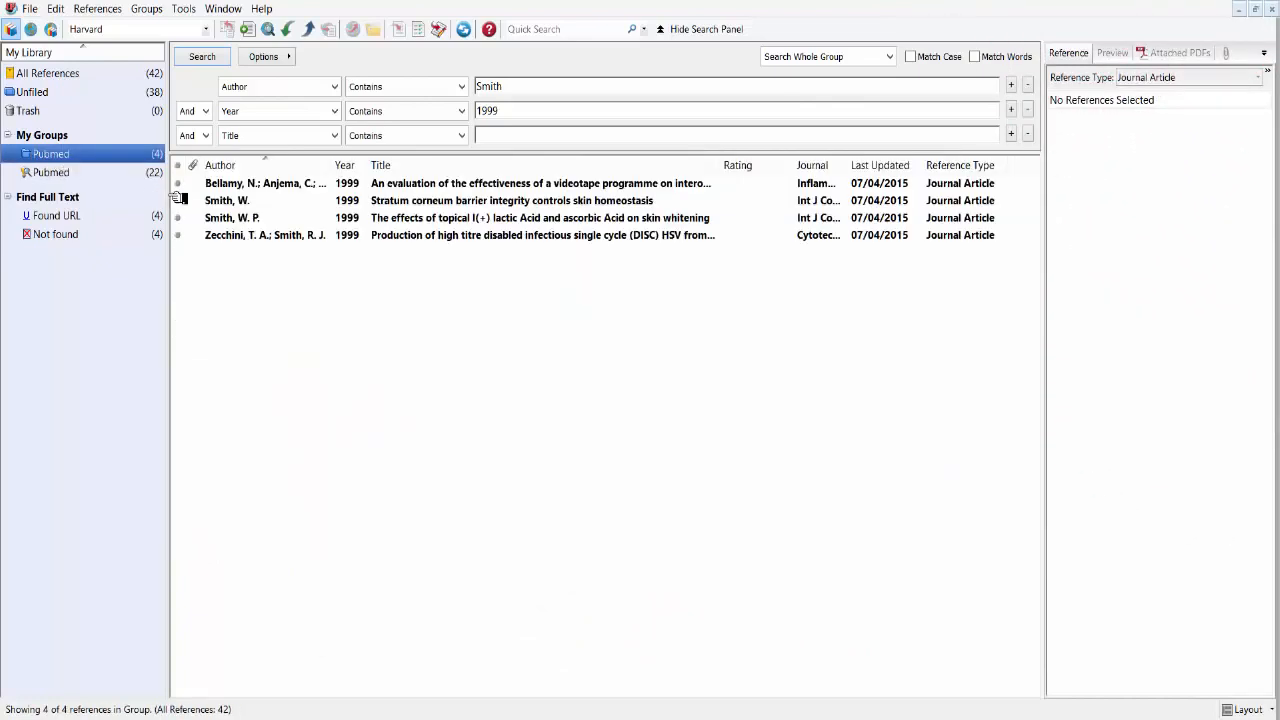
Select the first reference in the regular Pubmed group and switch to the Word document, showing the EndNote X7 tools
key("Tab")
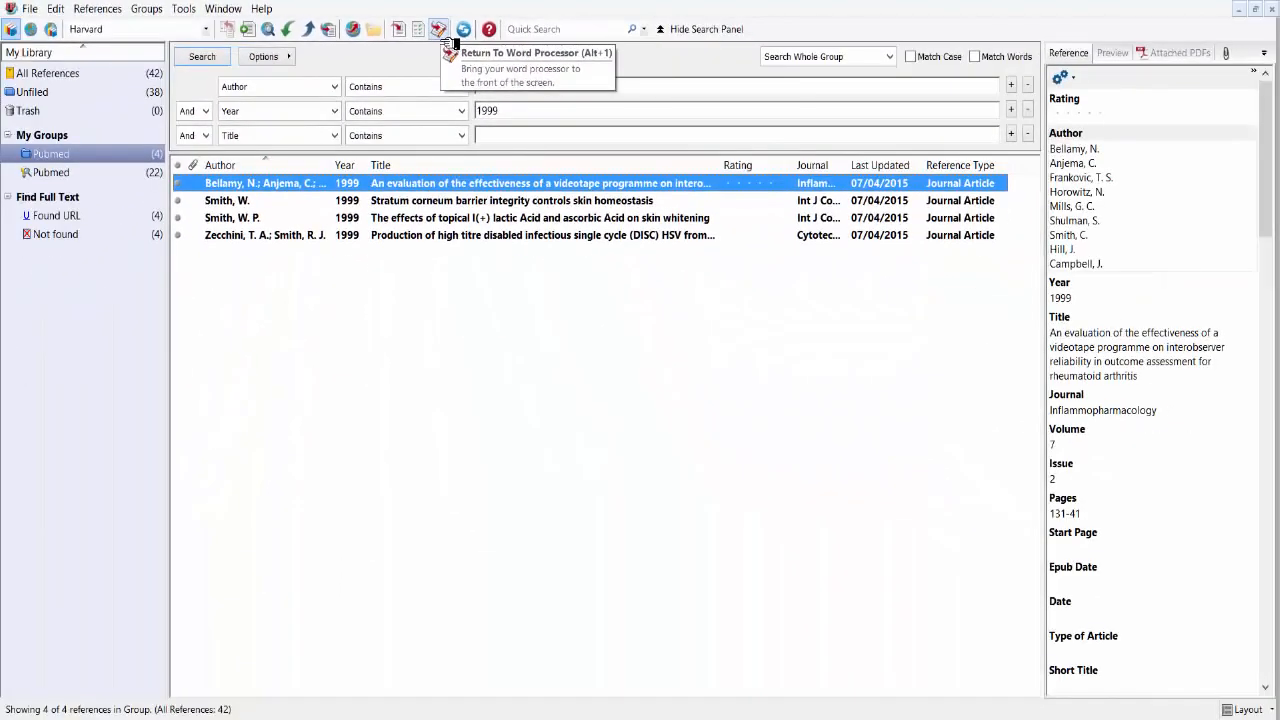
left_click(583, 105)
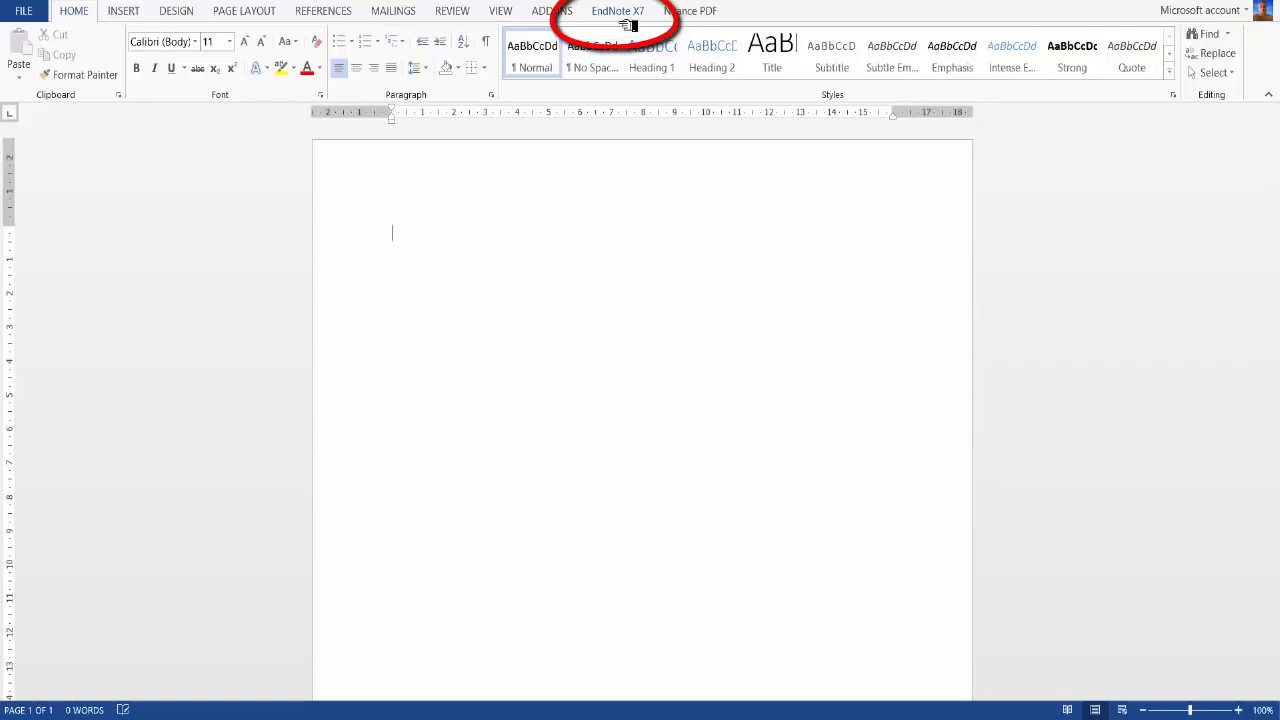
left_click(630, 14)
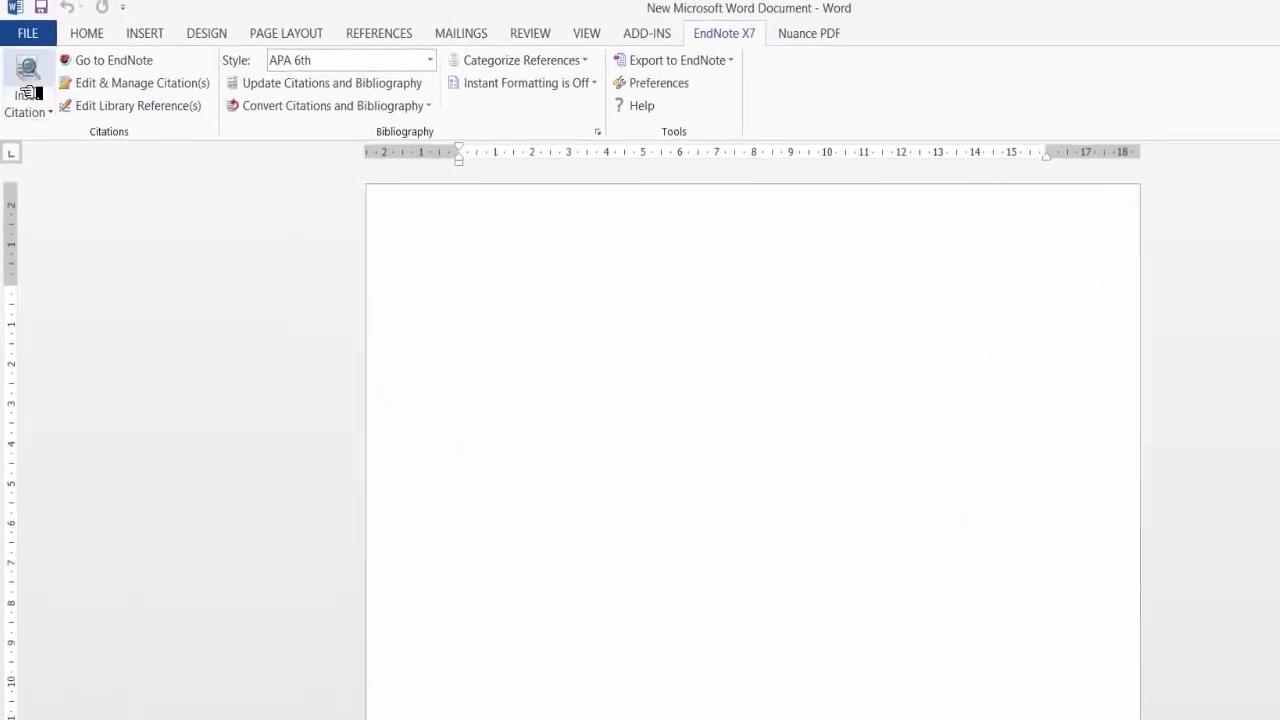
Search the library for citations matching "s", view "Lessons for human inflammatory bowel disease from experimental models", and close without inserting
left_click(28, 93)
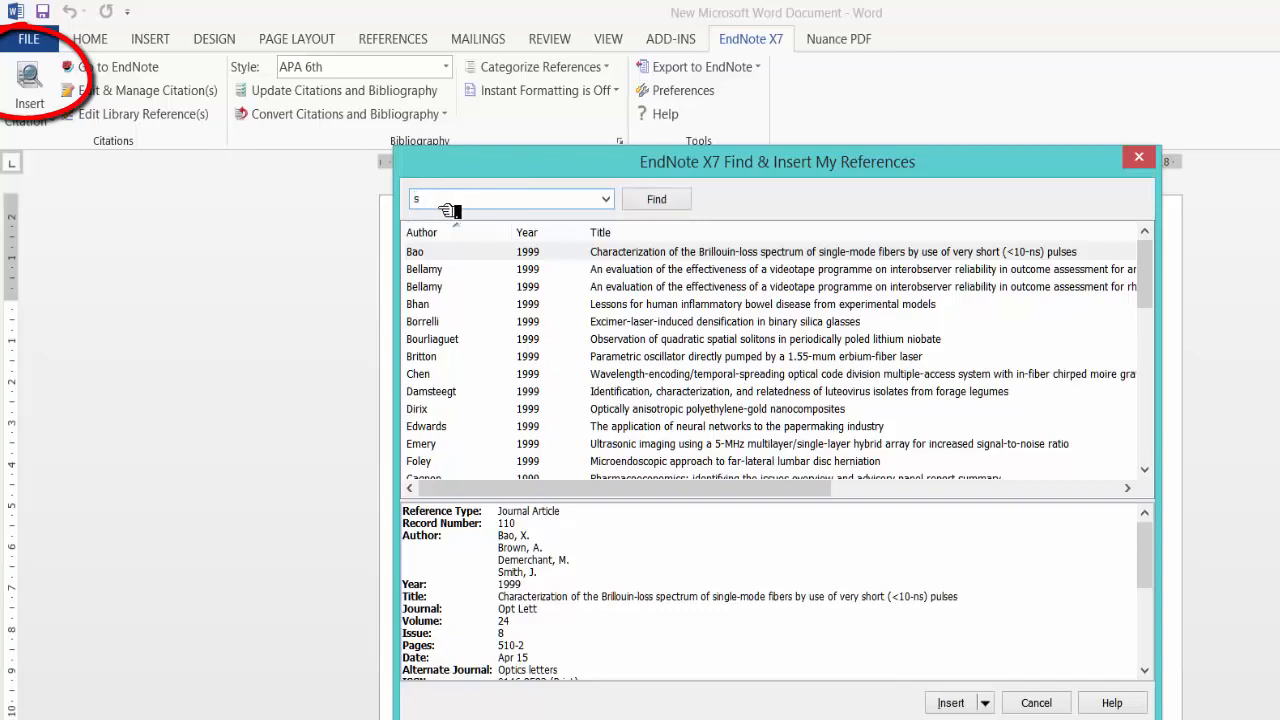
left_click(656, 200)
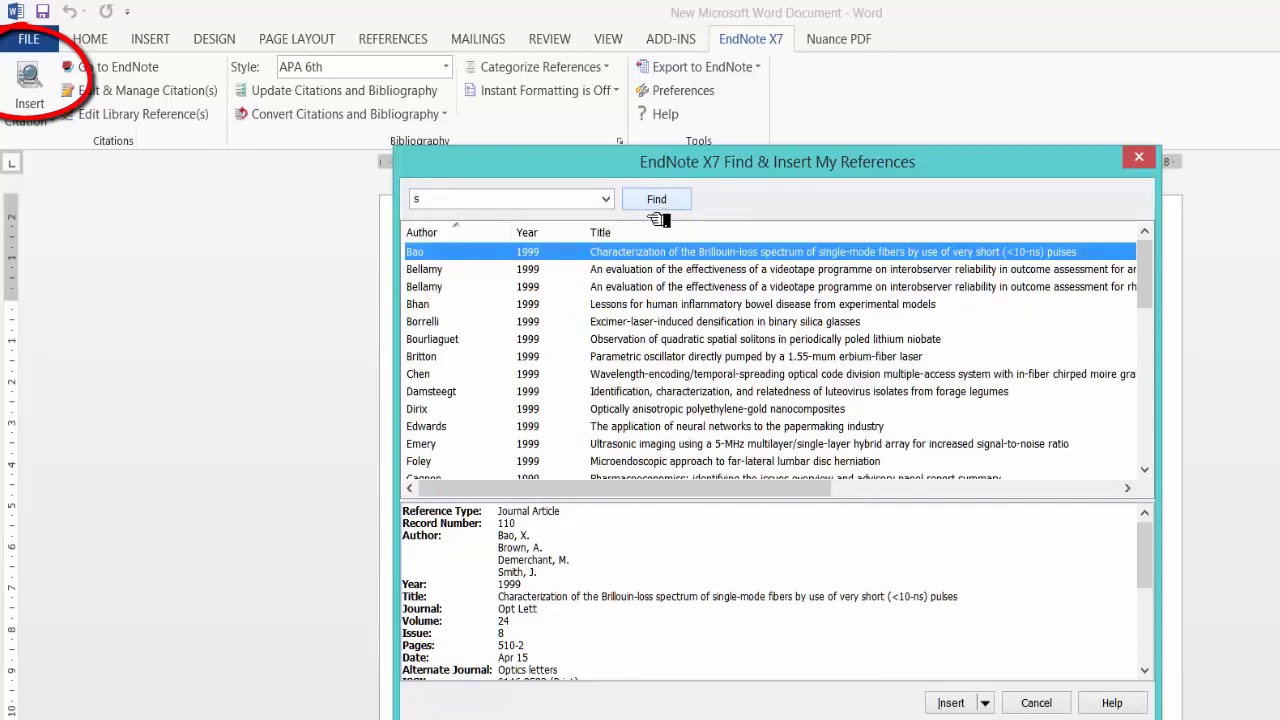
left_click(665, 305)
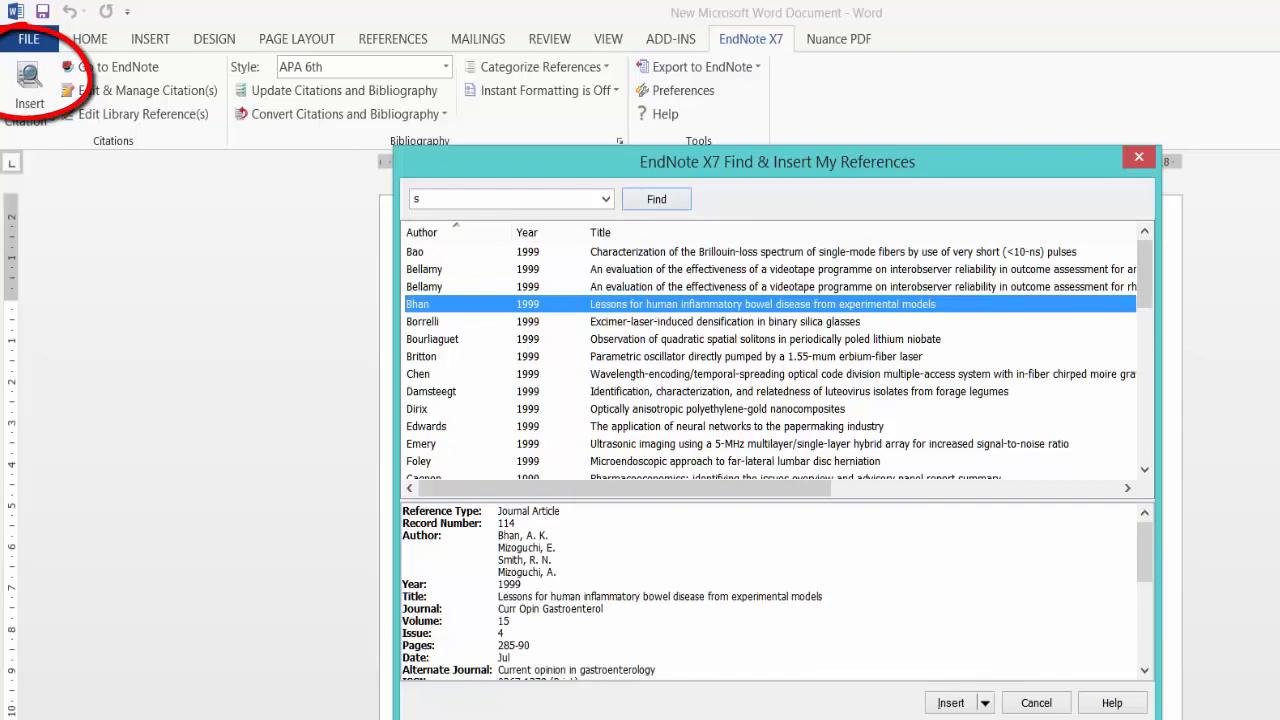
left_click(1138, 157)
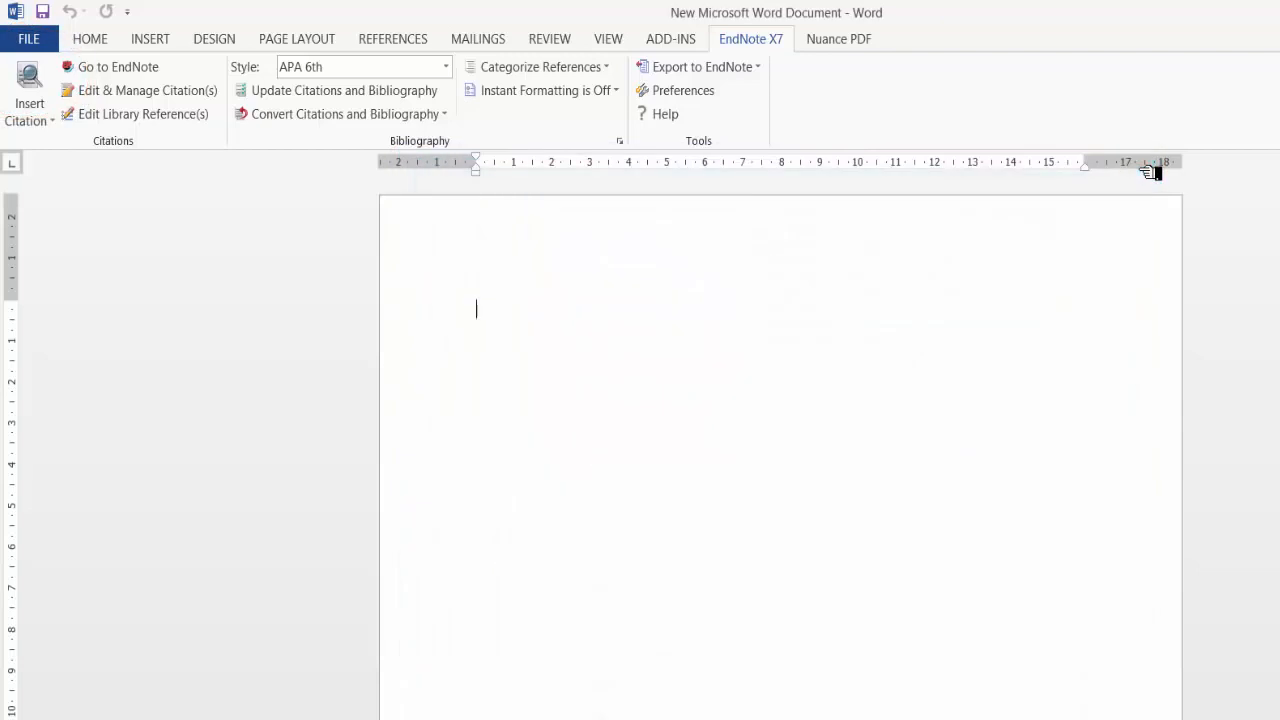
Switch to EndNote and back to Word, and try to edit and manage the document's citations
left_click(114, 70)
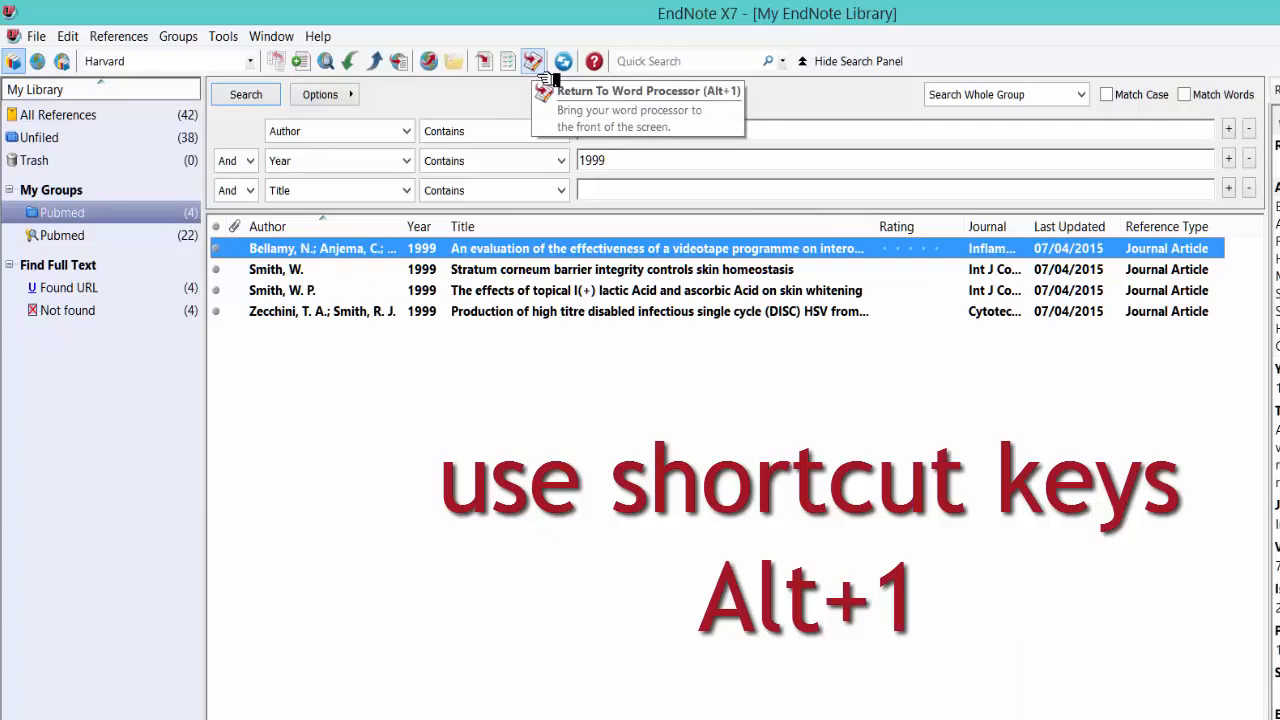
key("alt+1")
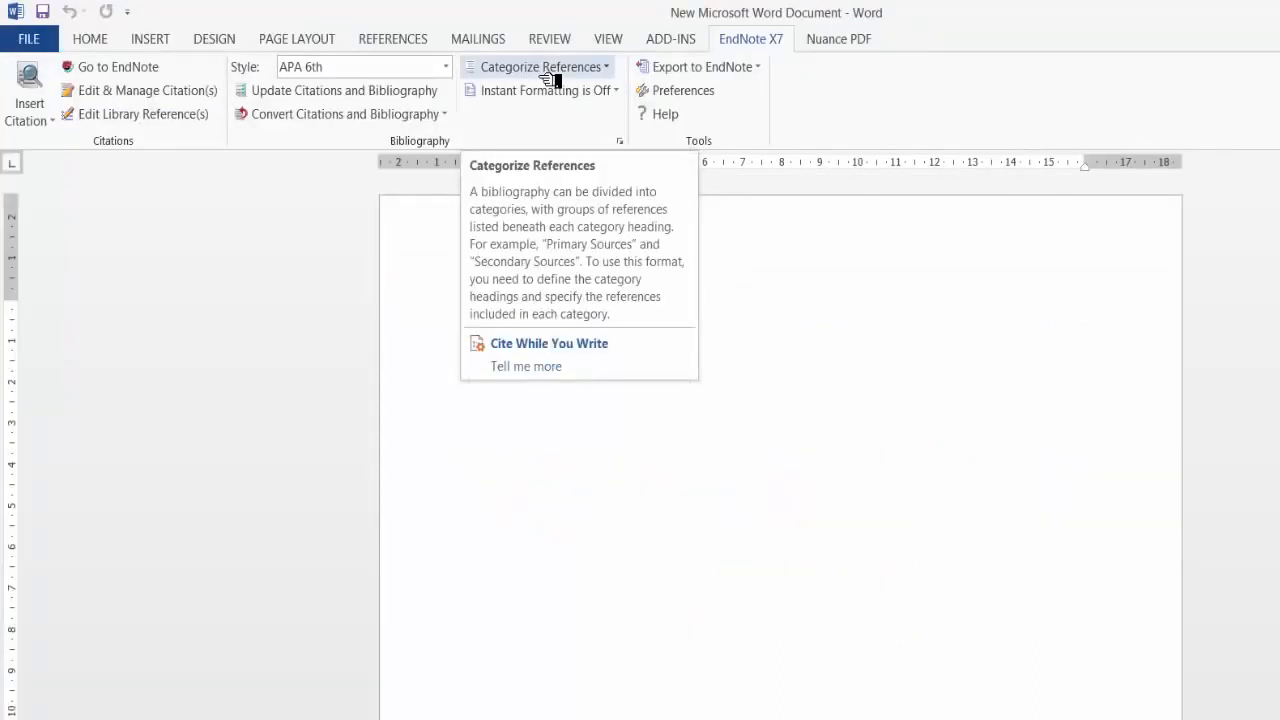
left_click(163, 103)
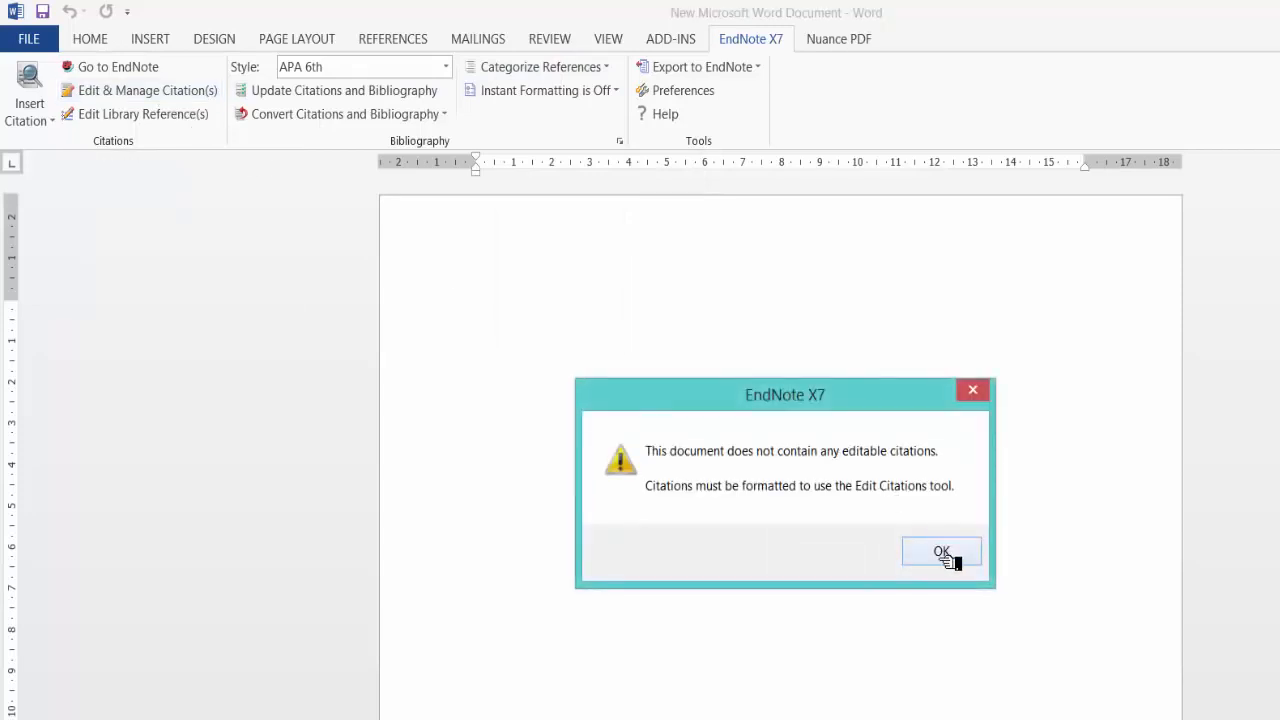
left_click(942, 553)
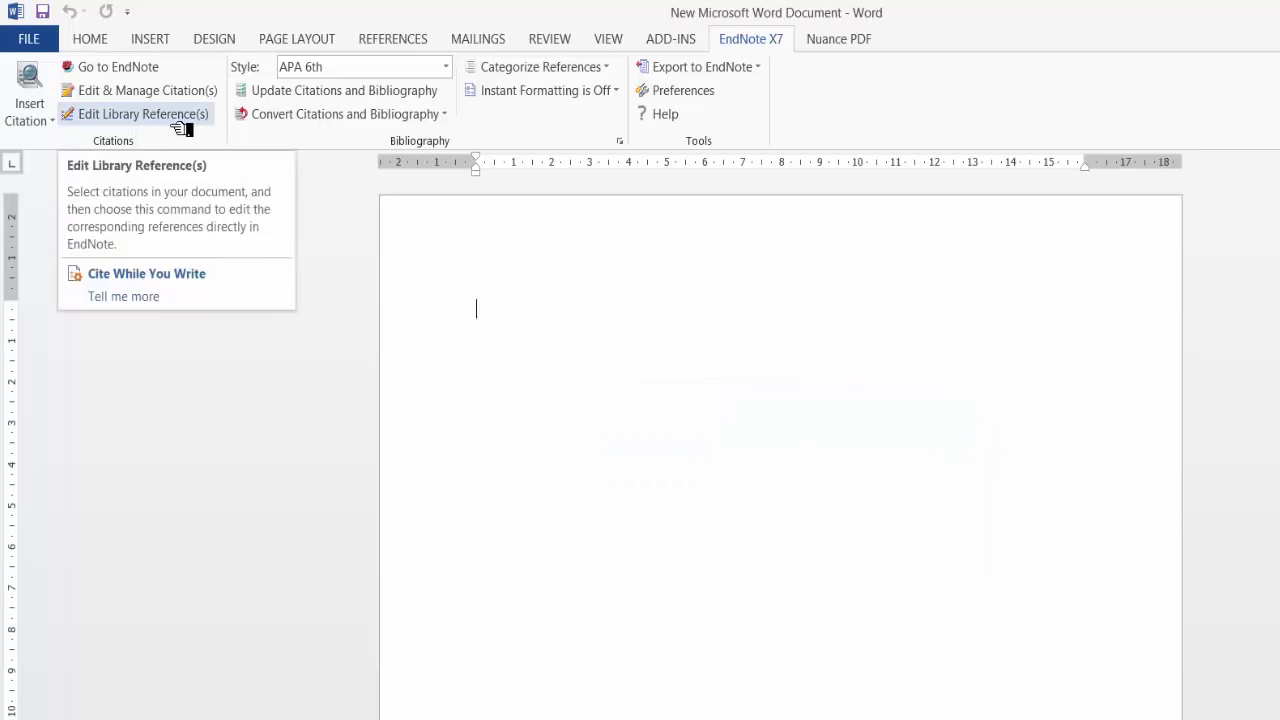
Look over the citation conversion options, turn on Instant Formatting, and return to the EndNote library
left_click(343, 128)
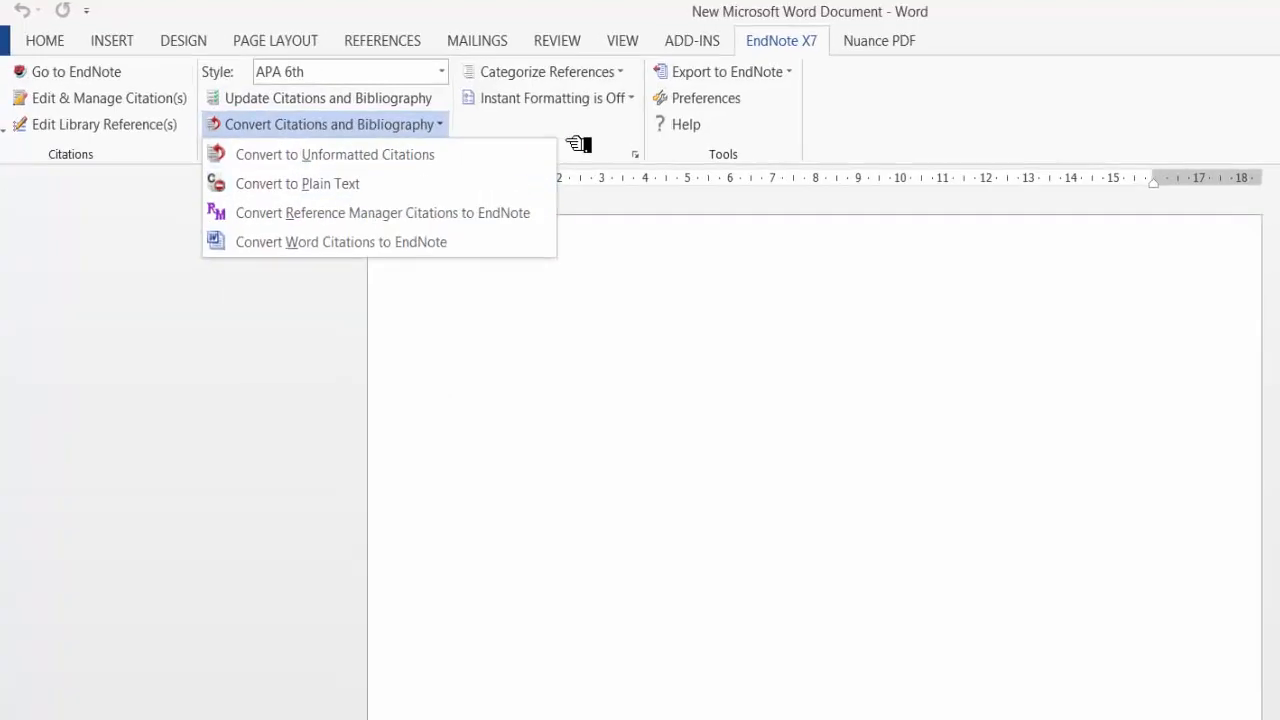
left_click(568, 142)
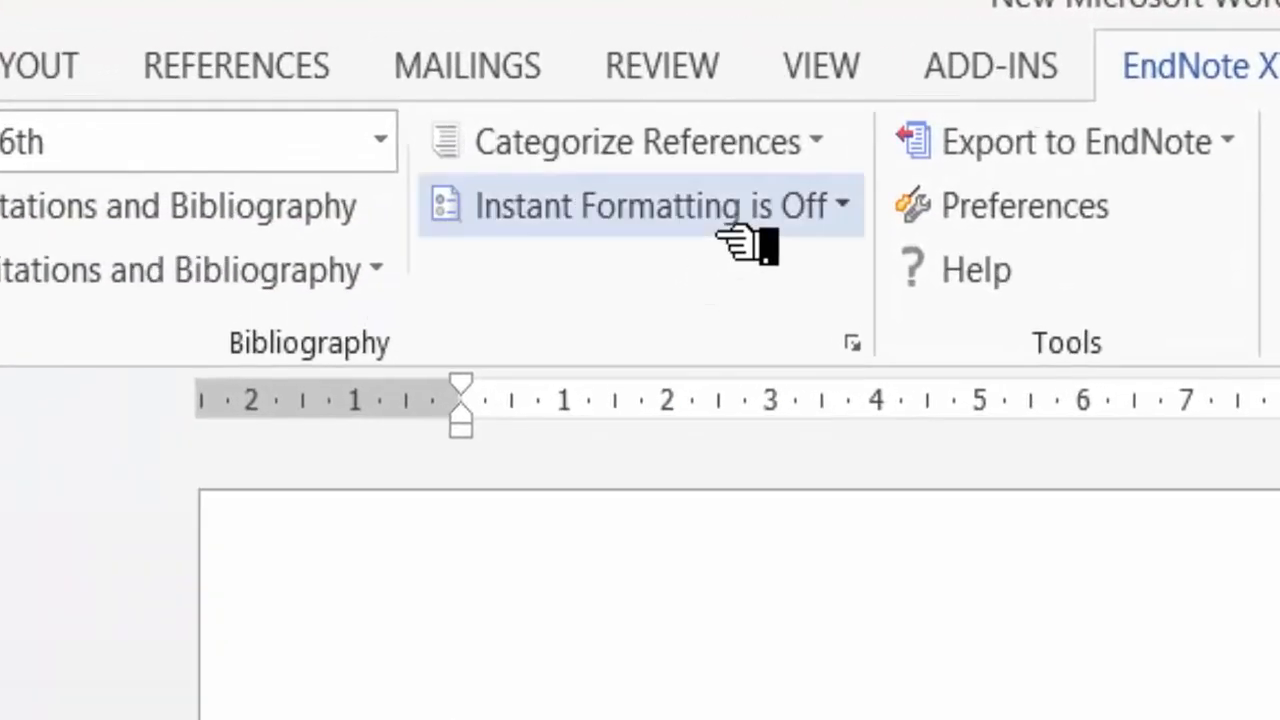
left_click(740, 240)
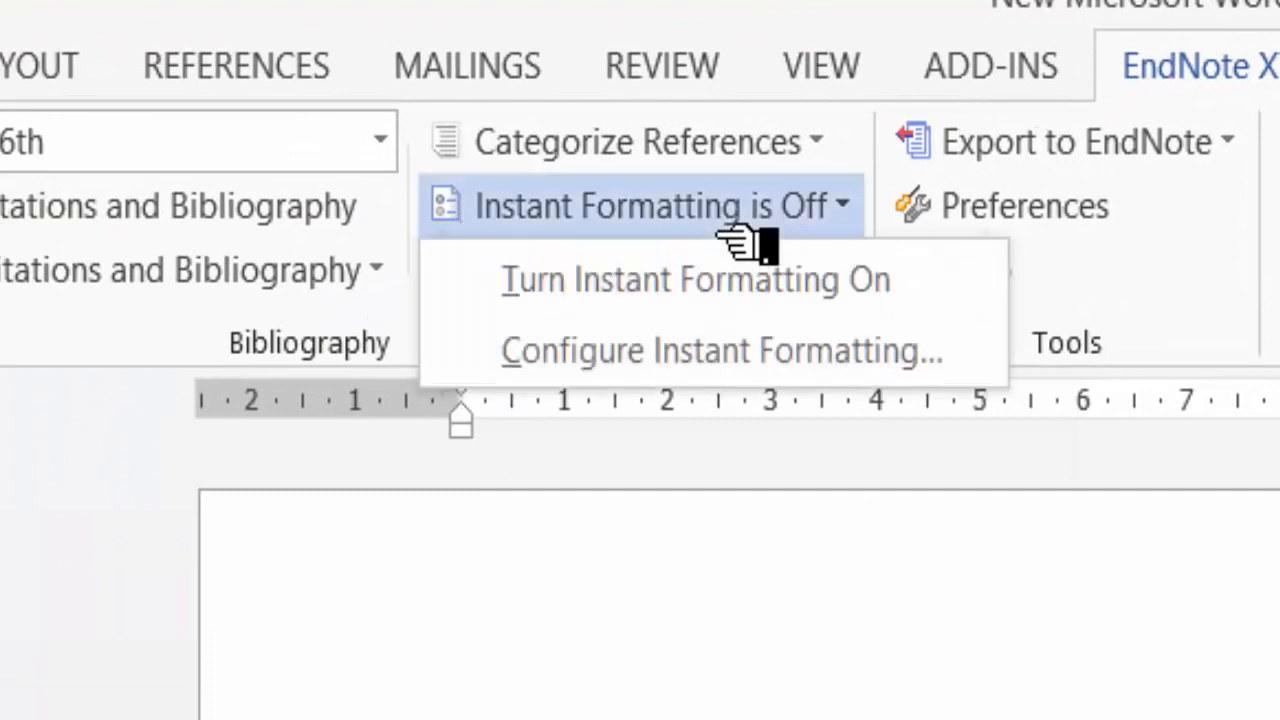
left_click(745, 296)
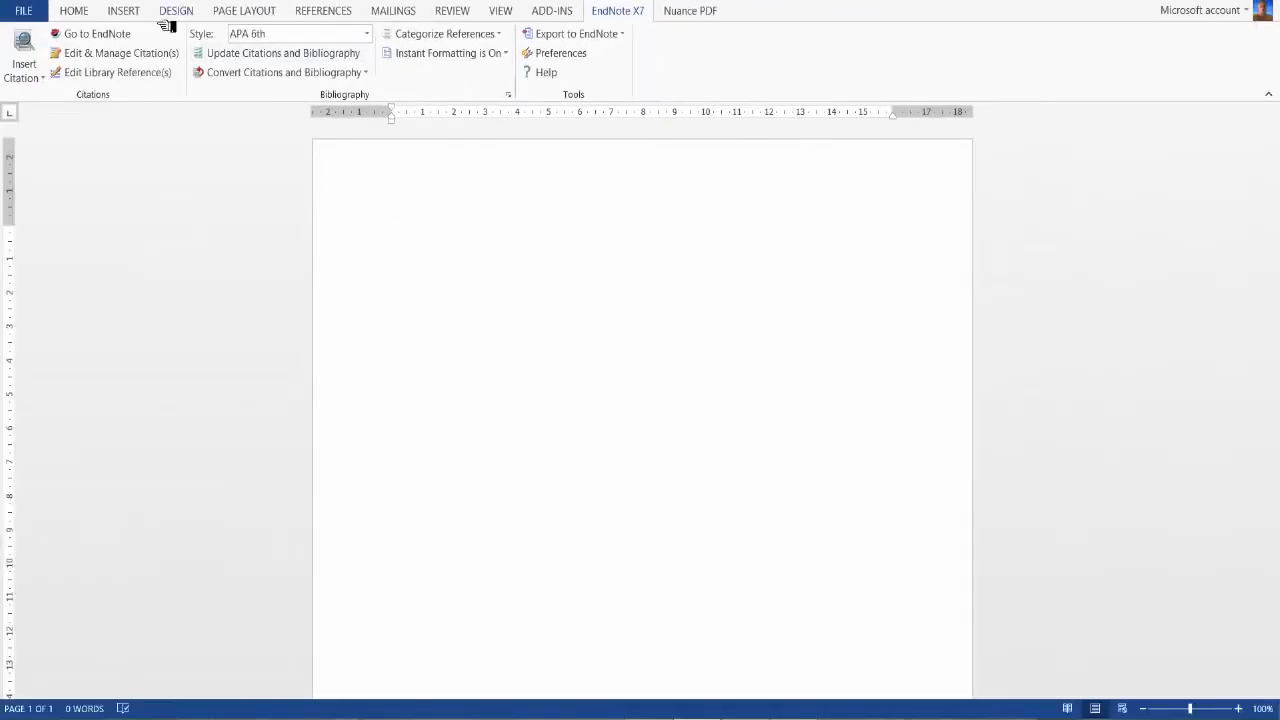
left_click(116, 43)
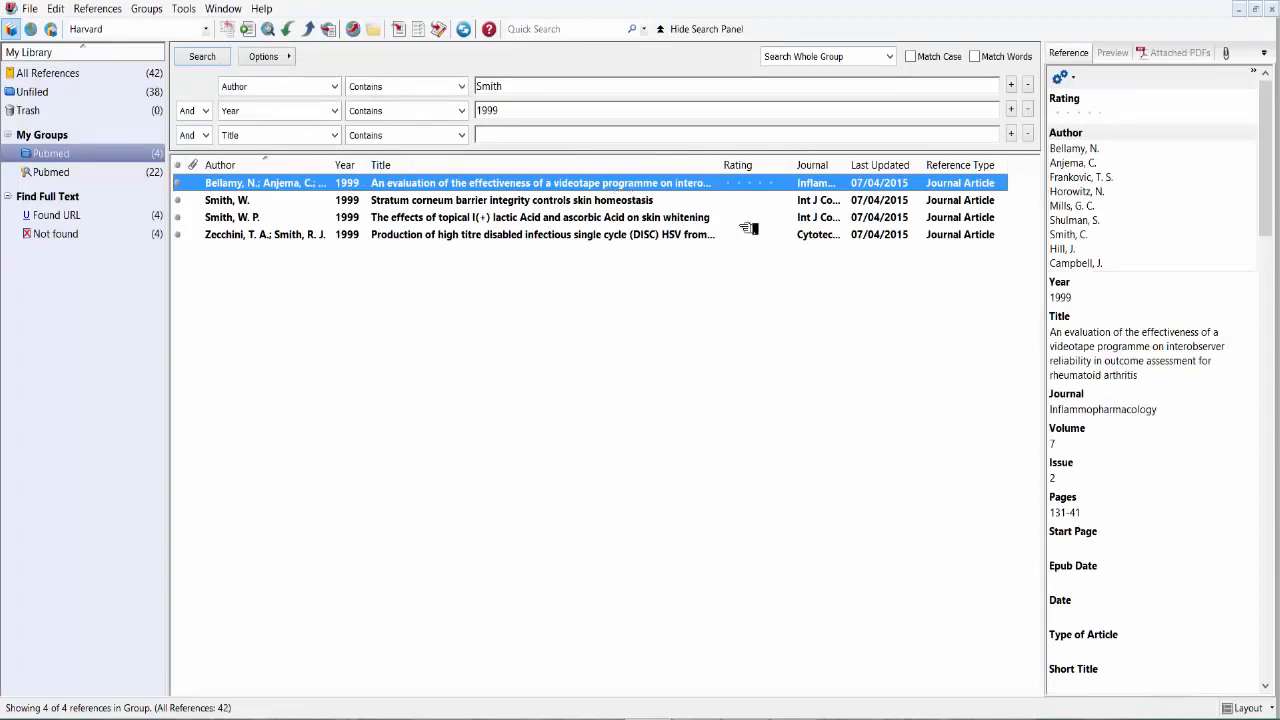
Switch to the Word document and write "This an example" on the empty page
mouse_move(1266, 166)
left_mouse_down()
mouse_move(1266, 316)
mouse_move(1266, 164)
left_mouse_up()
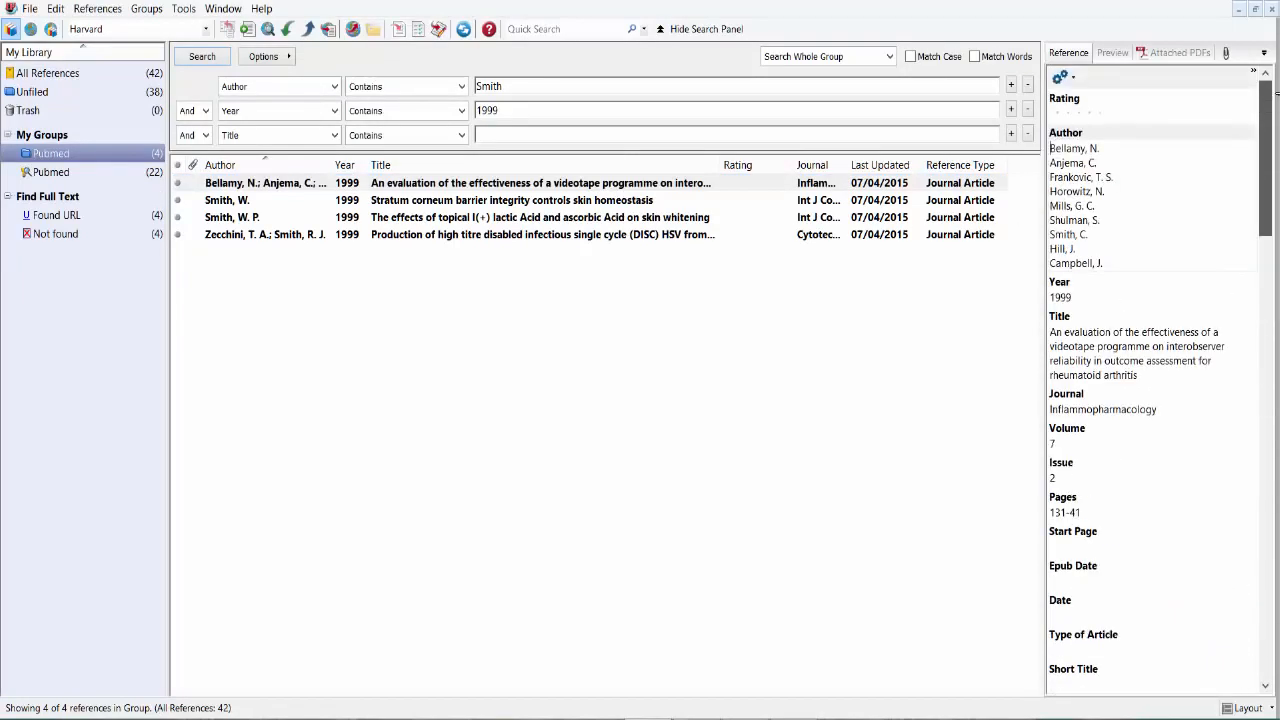
left_click(412, 40)
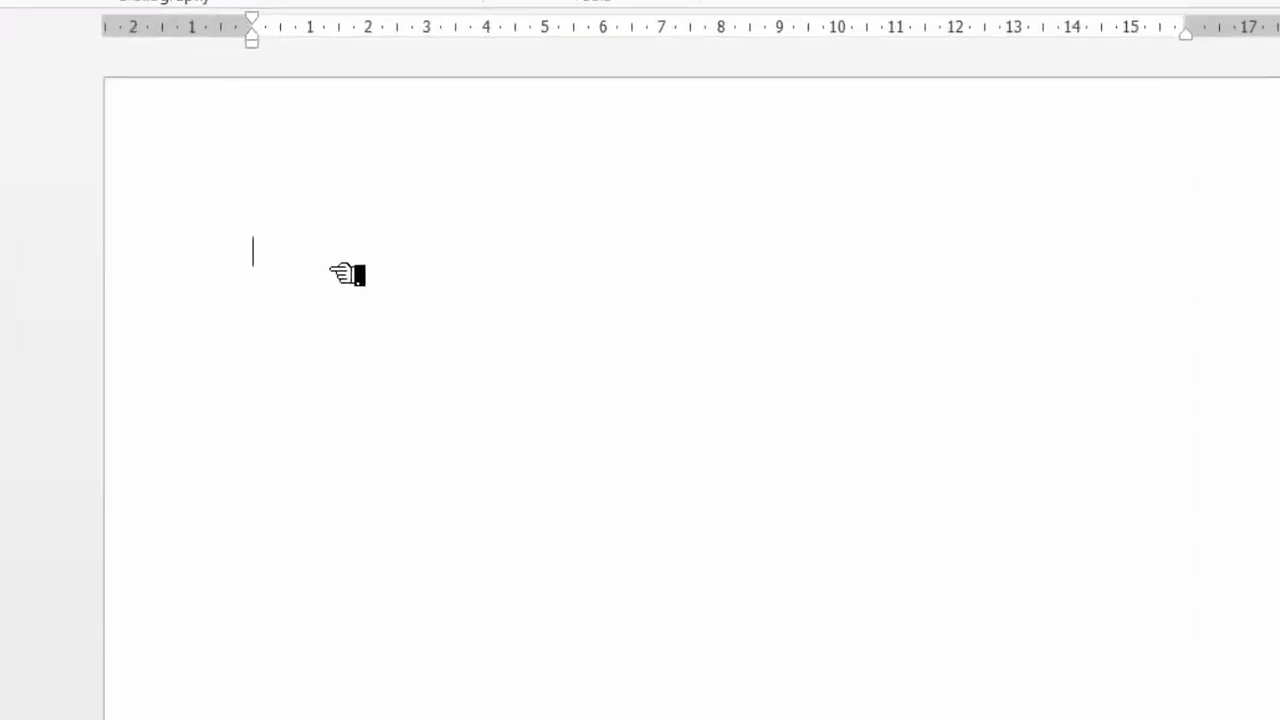
type("This an exa")
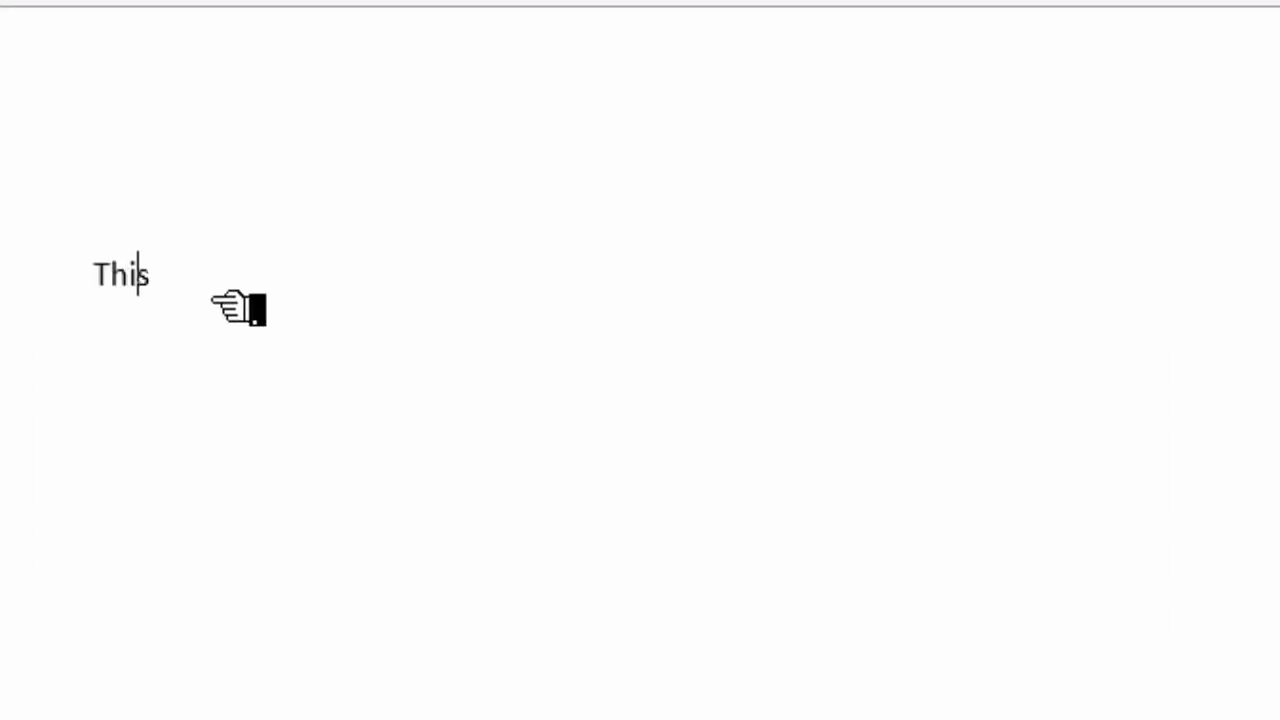
type("mple")
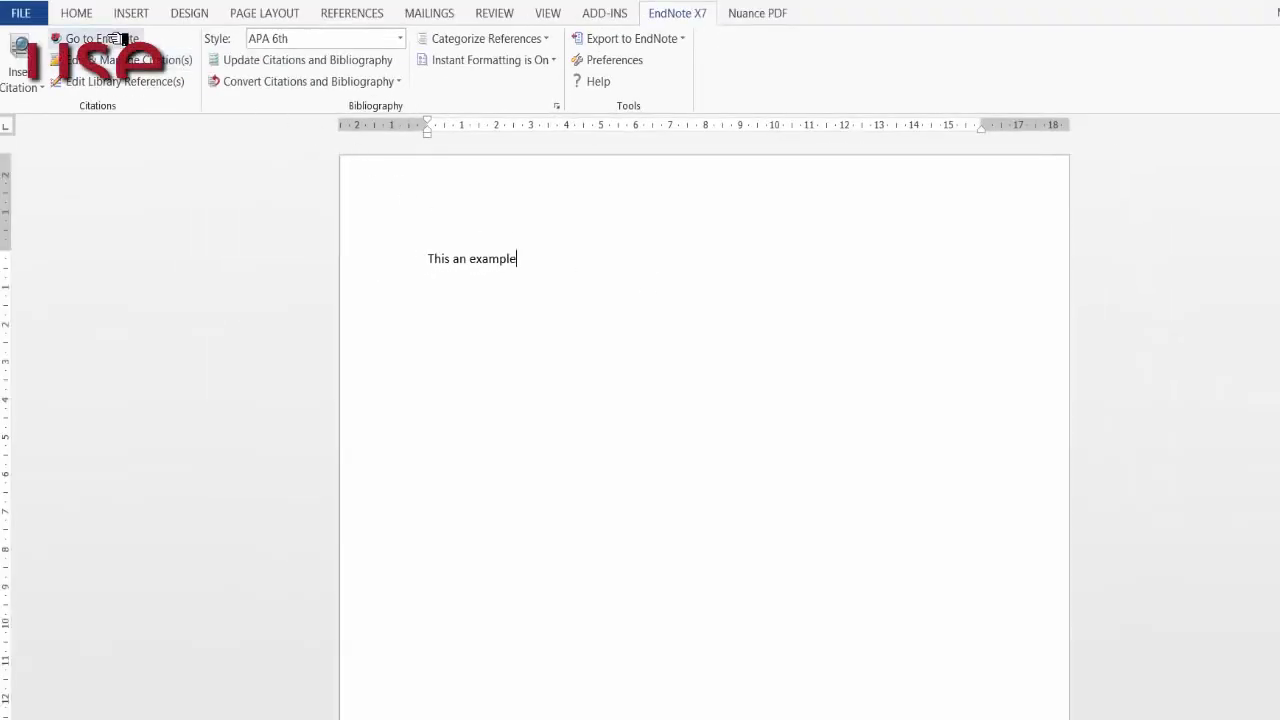
Return to EndNote, select the videotape programme reference on rheumatoid arthritis, and insert it as a citation after the example text in Word
left_click(122, 38)
left_click(296, 208)
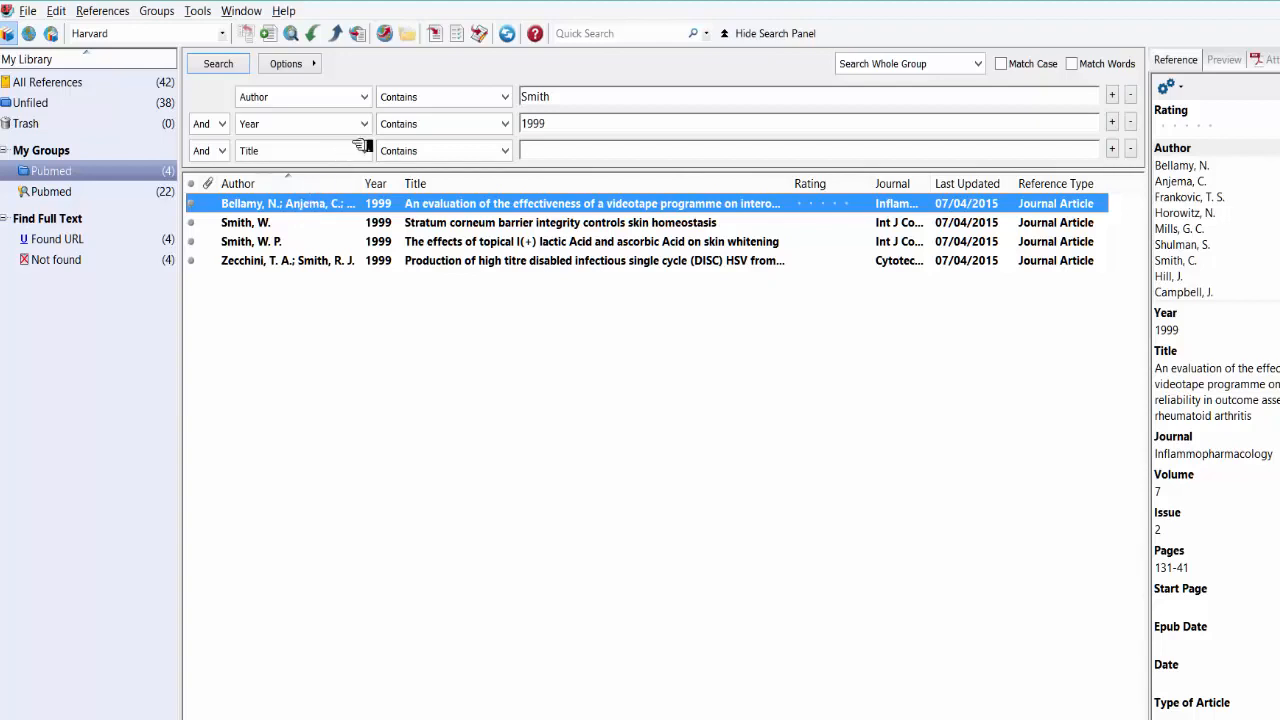
left_click(434, 35)
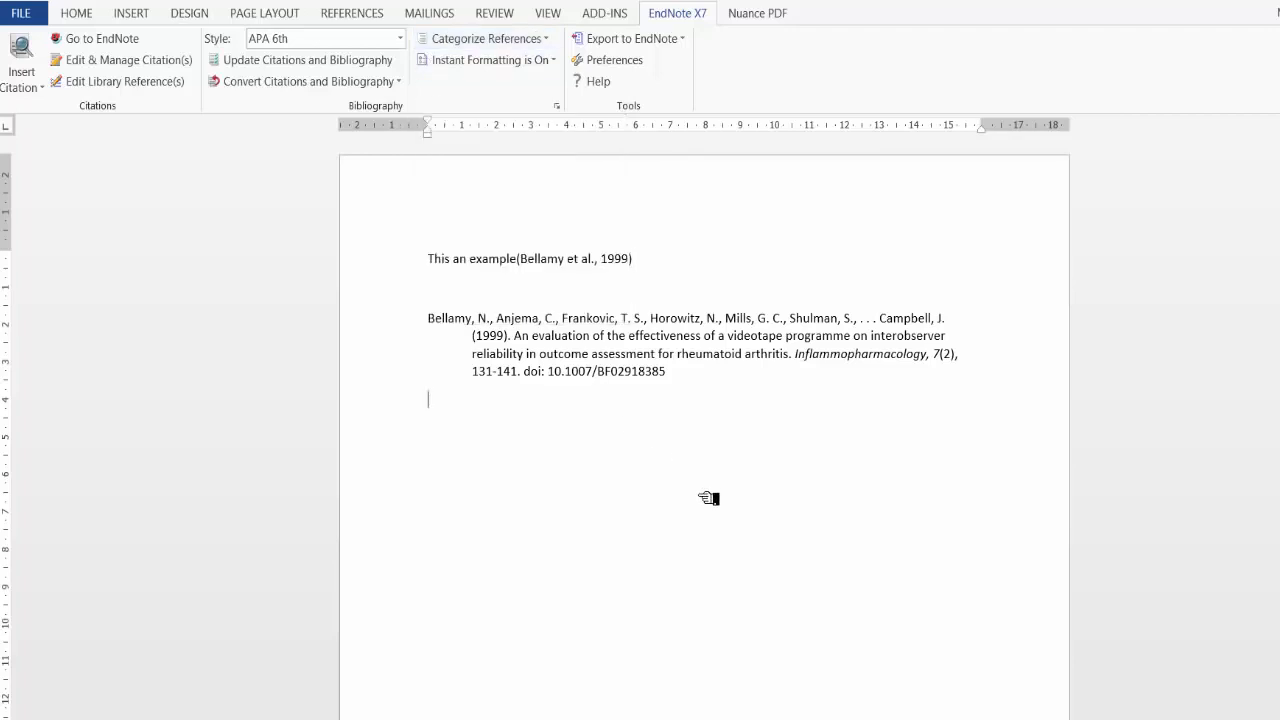
Find "Analytical and numerical comparison of encoding methods for computer-generated diffractive optical elements" in the library and insert its citation below the bibliography
left_click(38, 84)
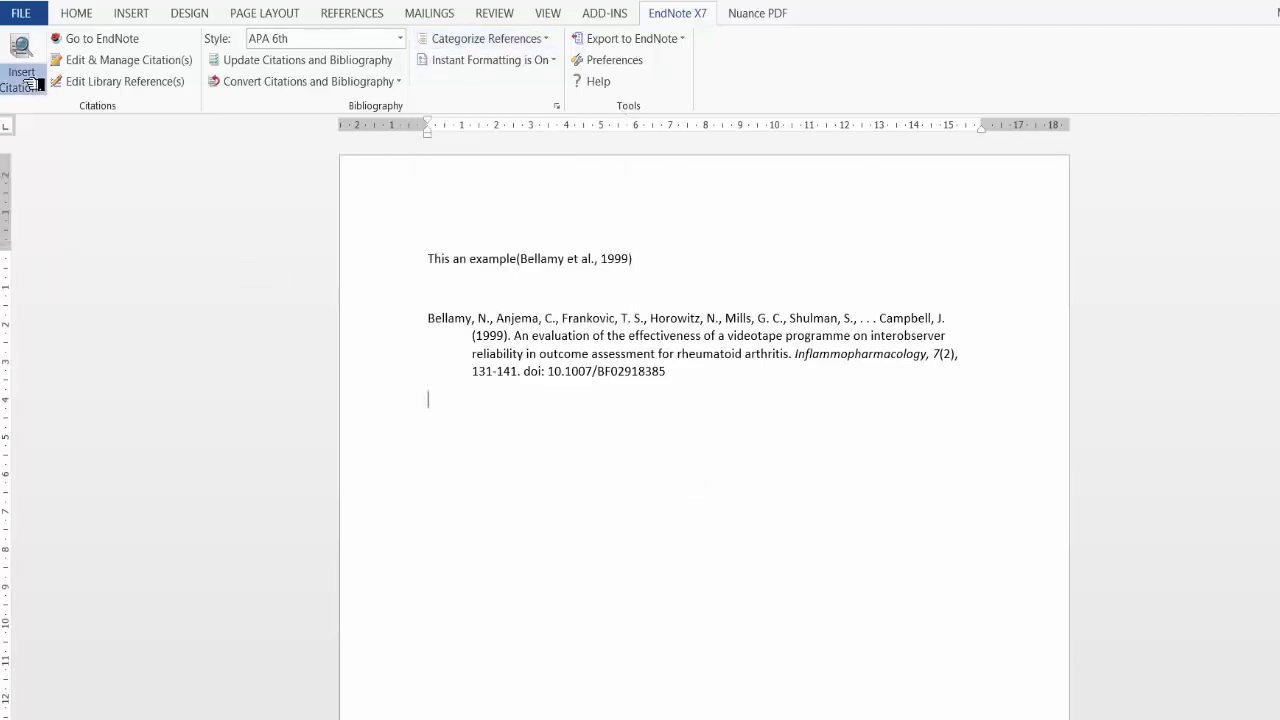
left_click(45, 112)
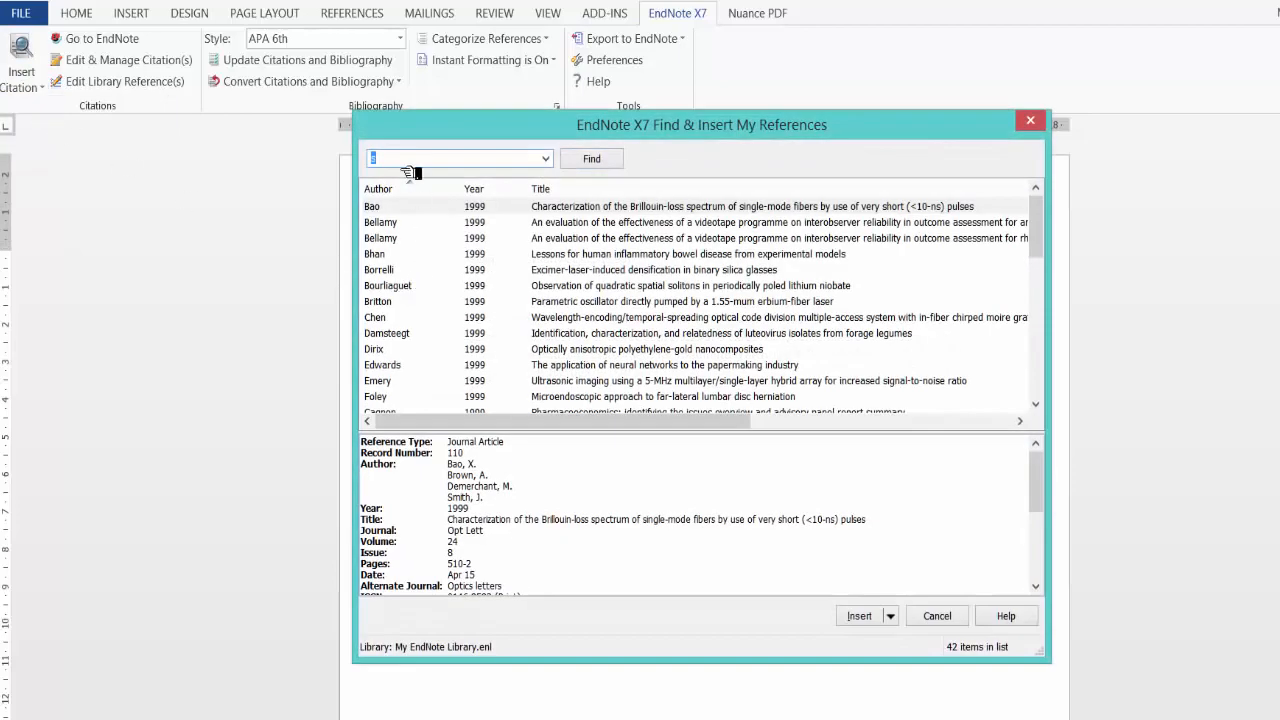
left_click(597, 304)
scroll(605, 308, "down", 4)
scroll(605, 308, "down", 2)
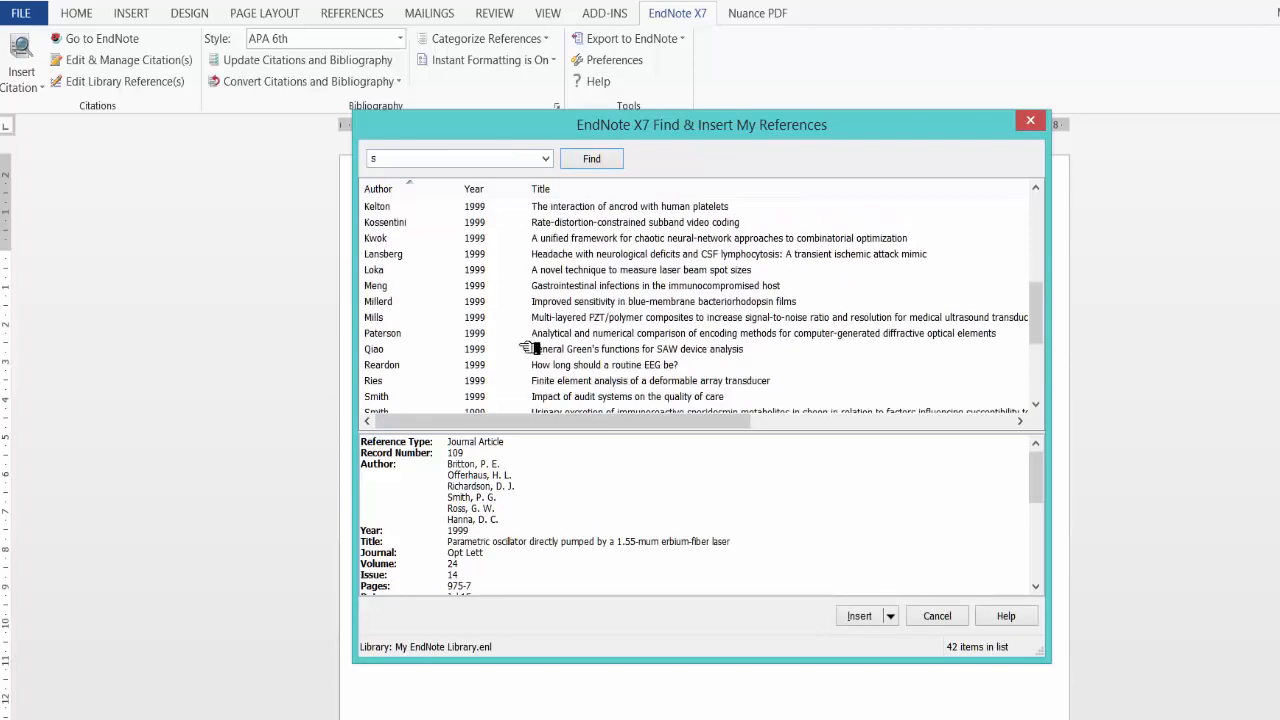
left_click(512, 337)
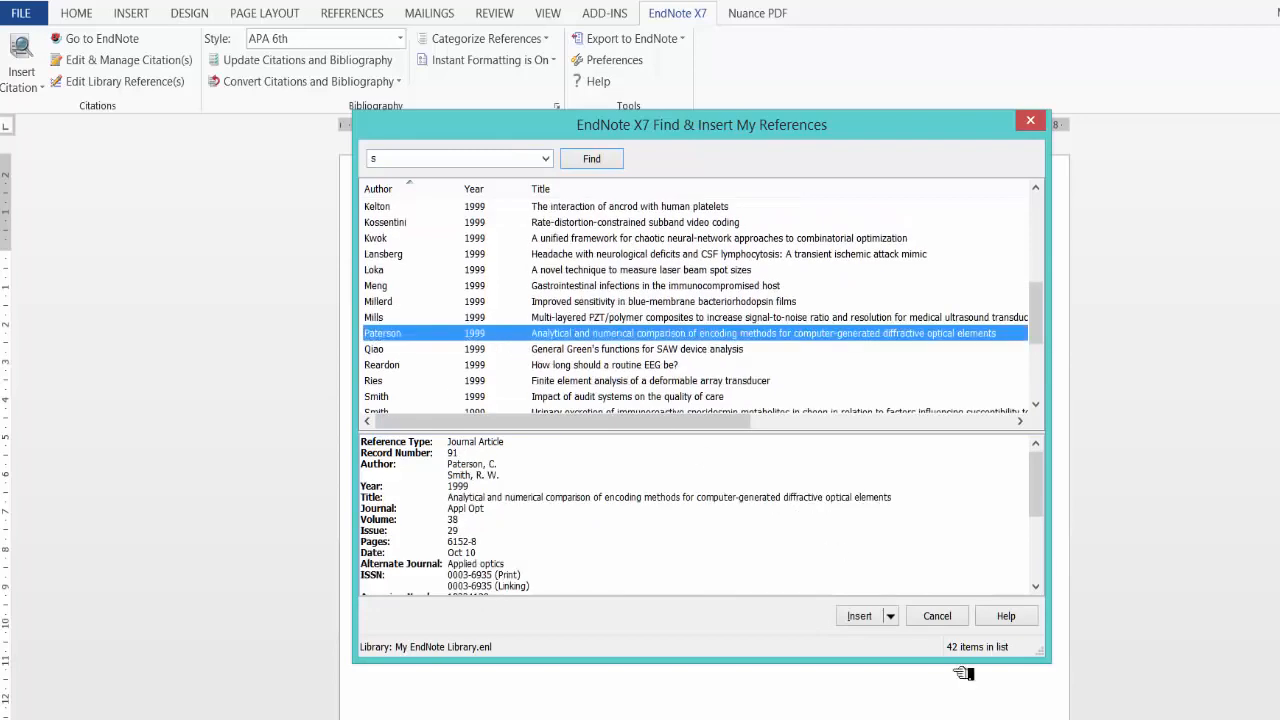
left_click(860, 616)
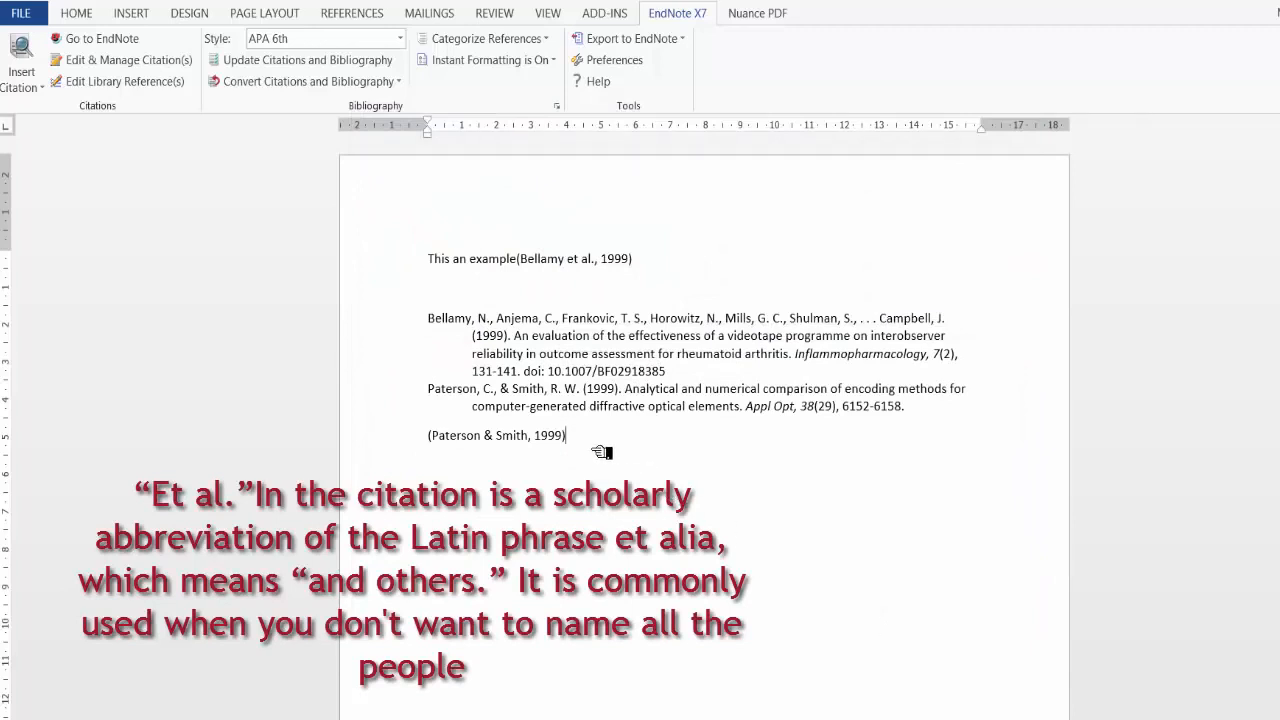
Delete the citation below the bibliography together with the bibliography entries, keeping only the example line
left_click_drag(566, 438, 402, 393)
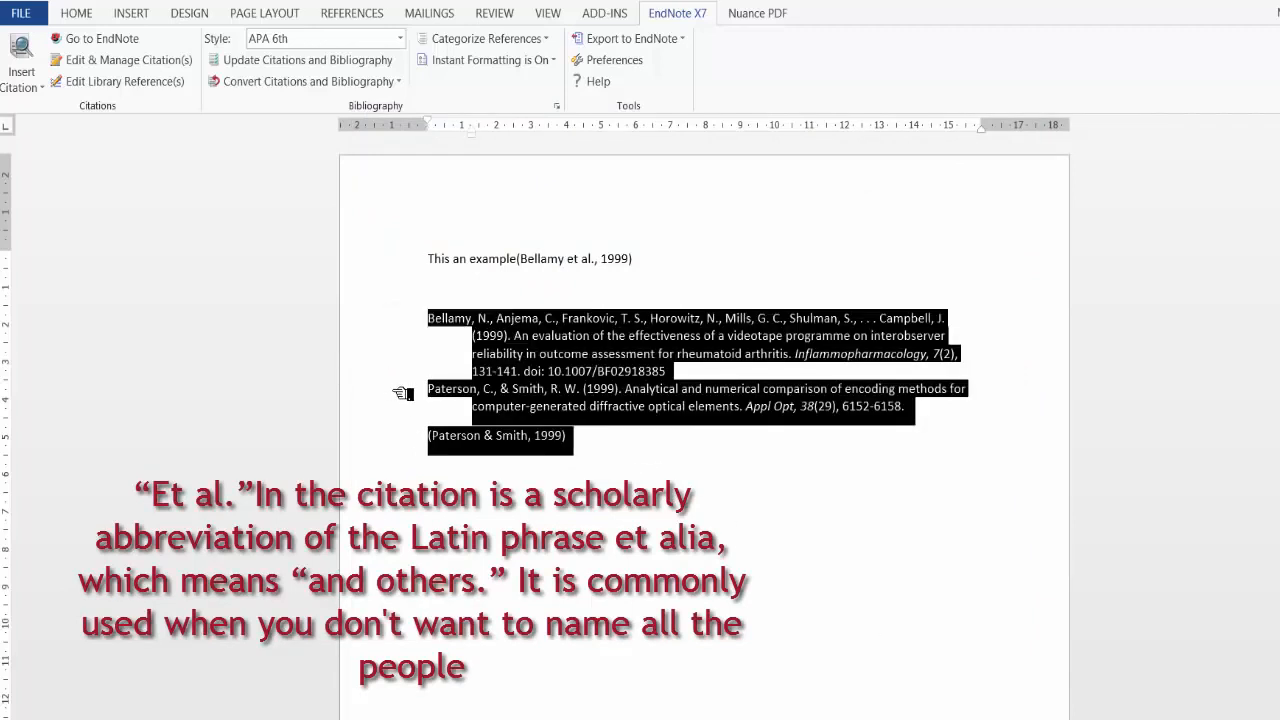
key("Delete")
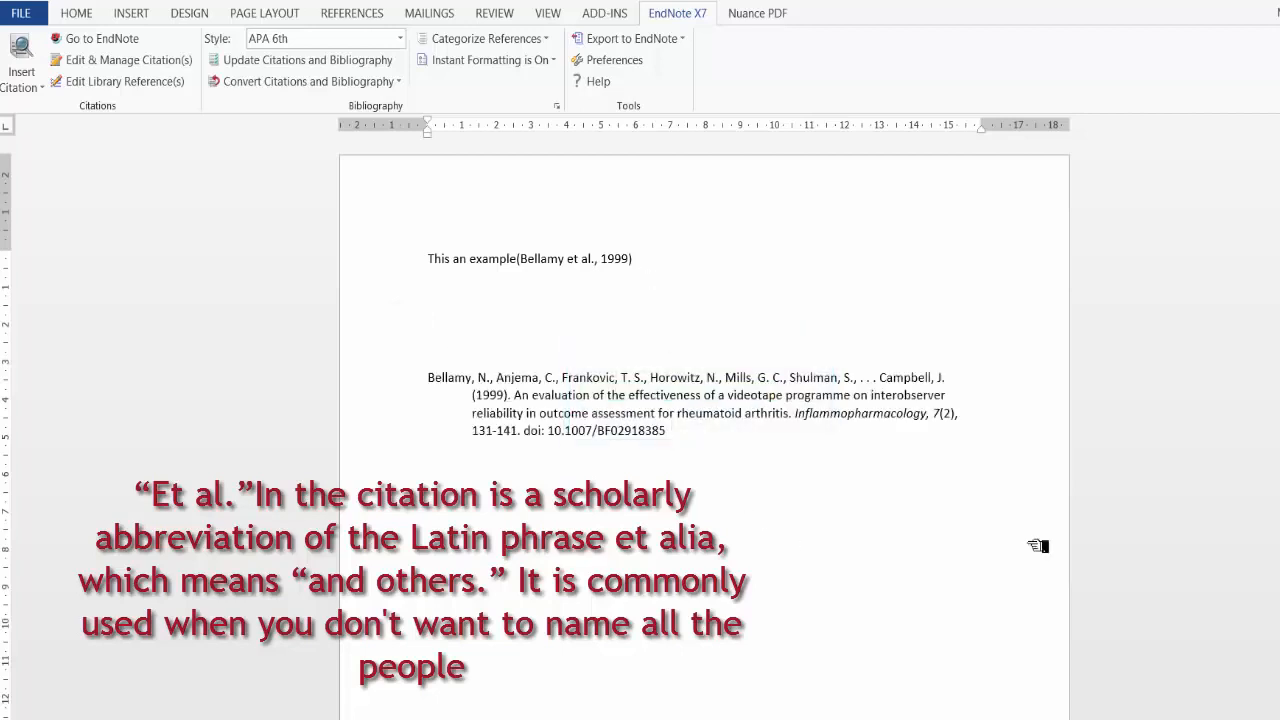
left_click_drag(763, 460, 446, 323)
key("Delete")
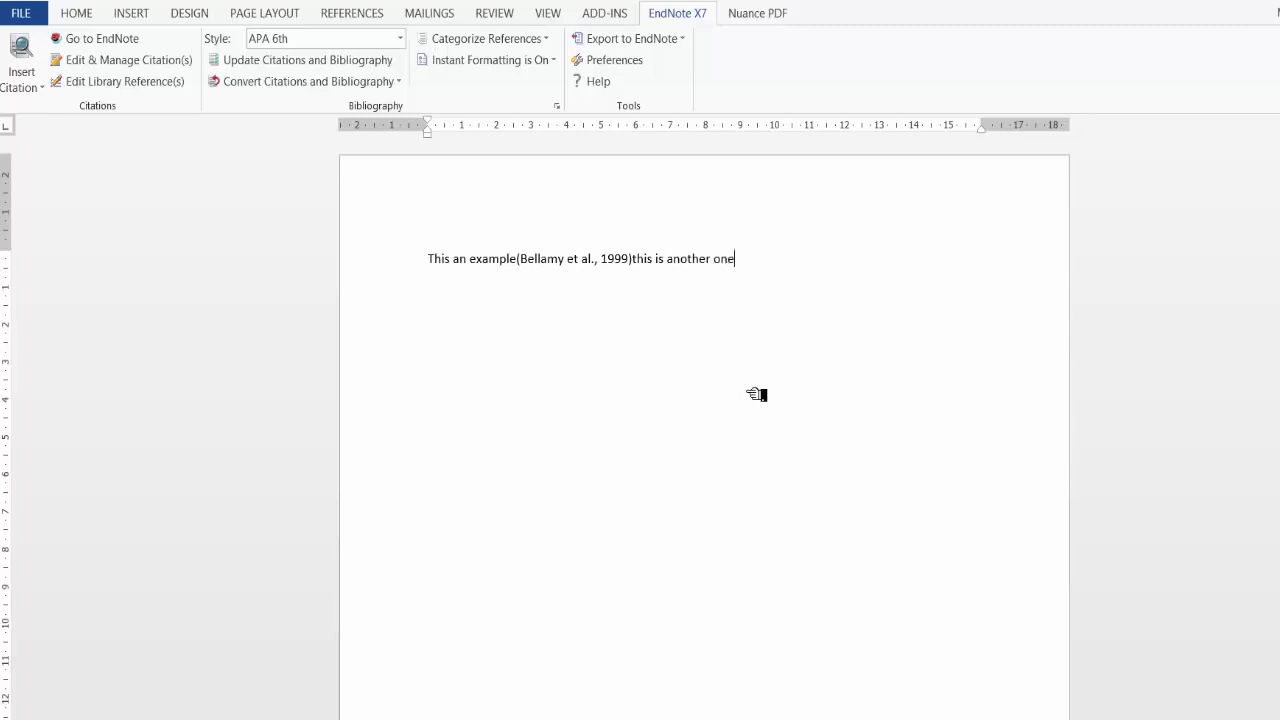
Extend the example line with "this is another one" and insert the citation for the videotape programme reference on ankylosing spondylitis
left_click(24, 88)
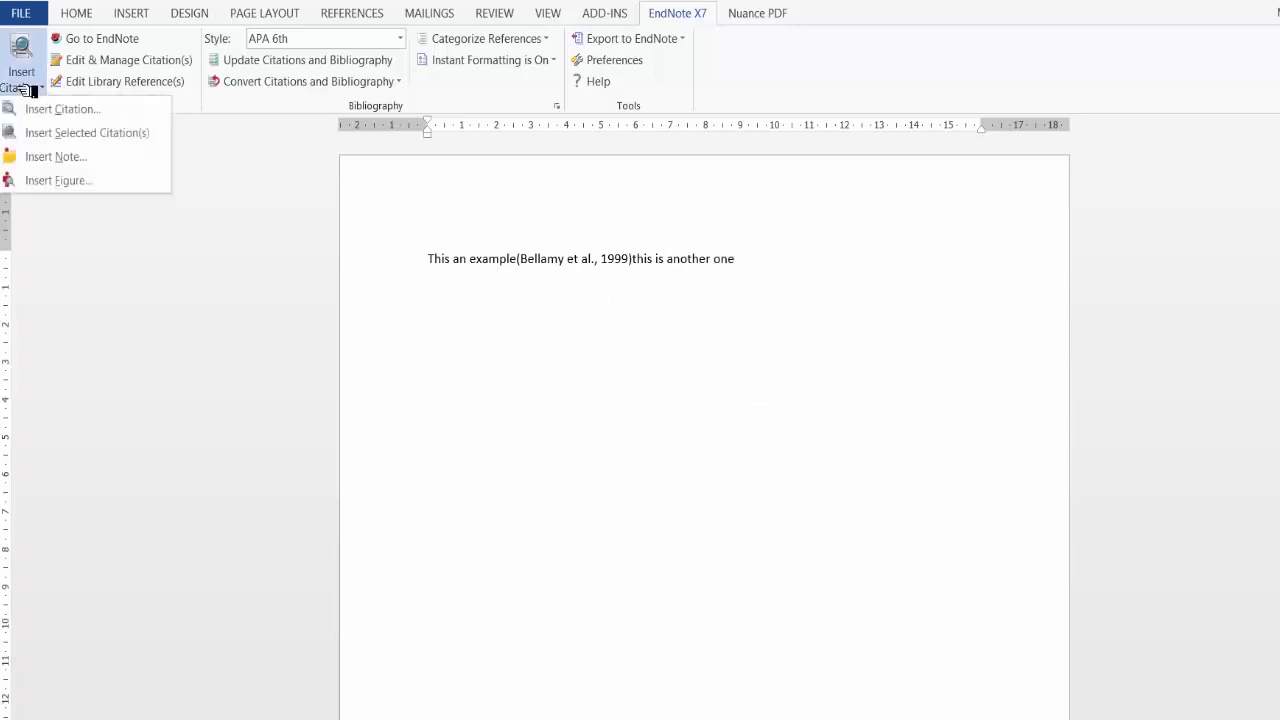
left_click(40, 110)
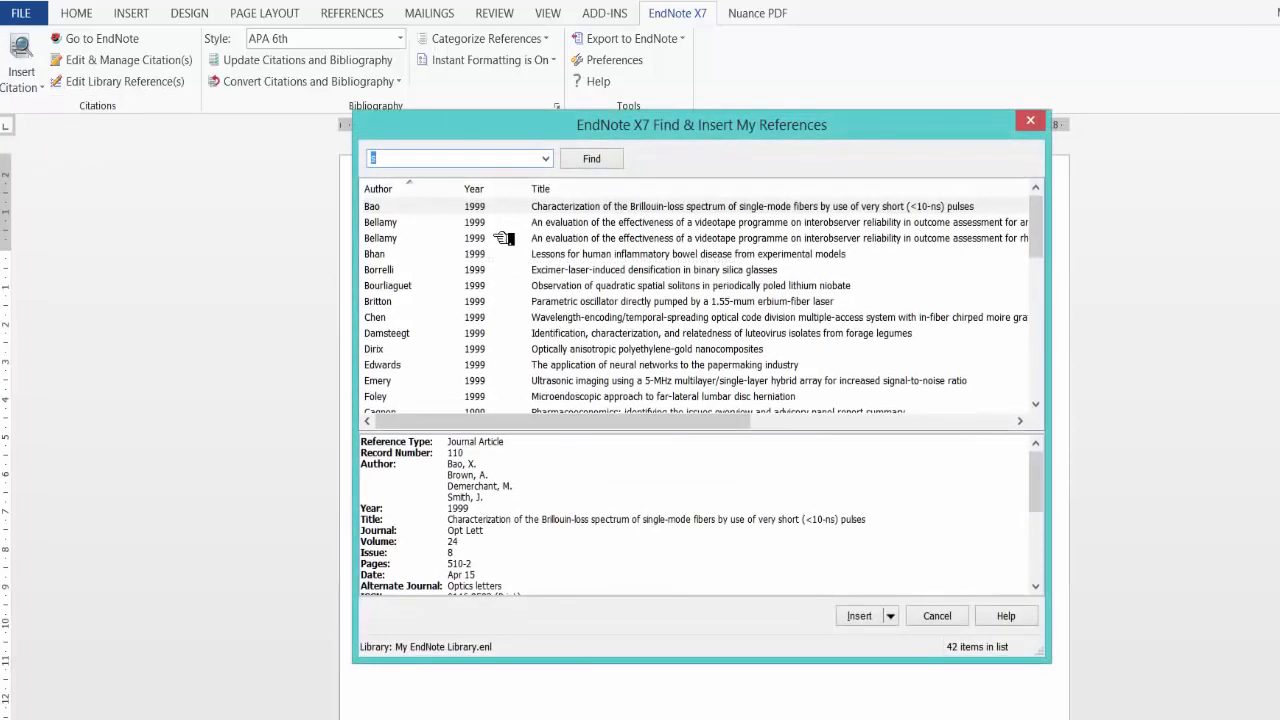
left_click(503, 222)
left_click(871, 620)
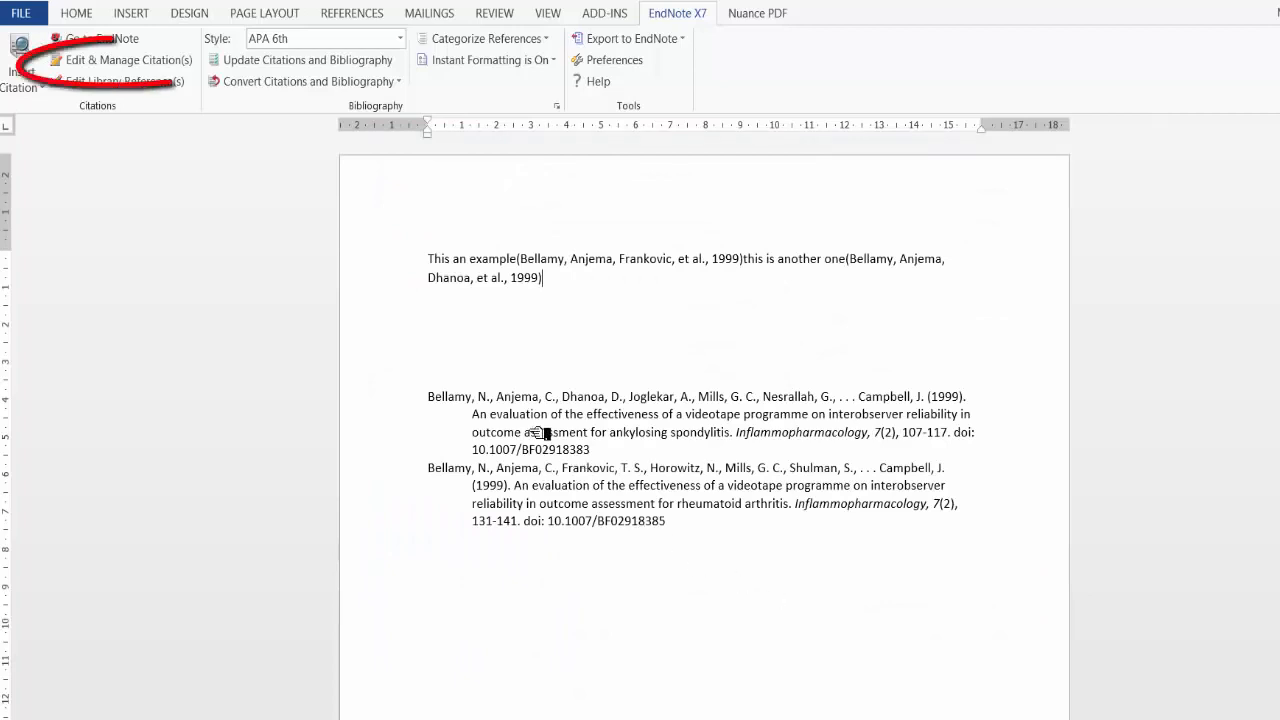
Open the citation manager, view the first citation's library reference, try updating it from the library, and close without changes
left_click(128, 60)
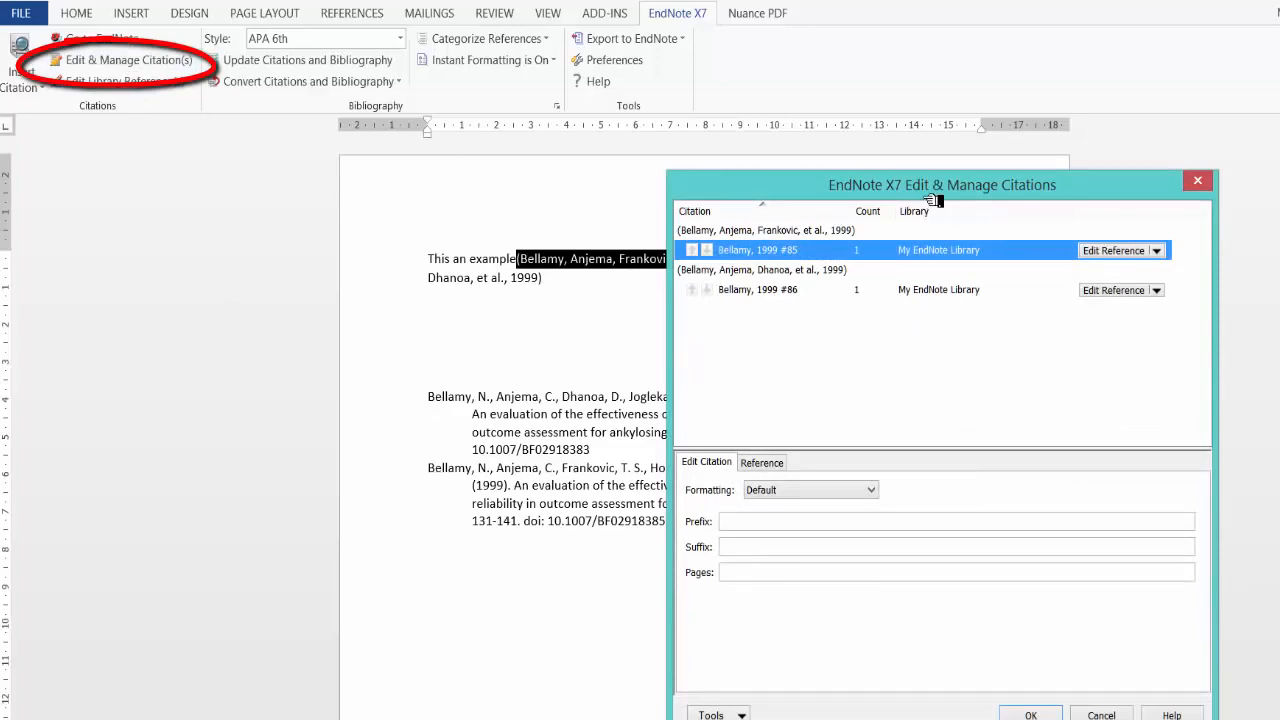
left_click_drag(926, 194, 1080, 175)
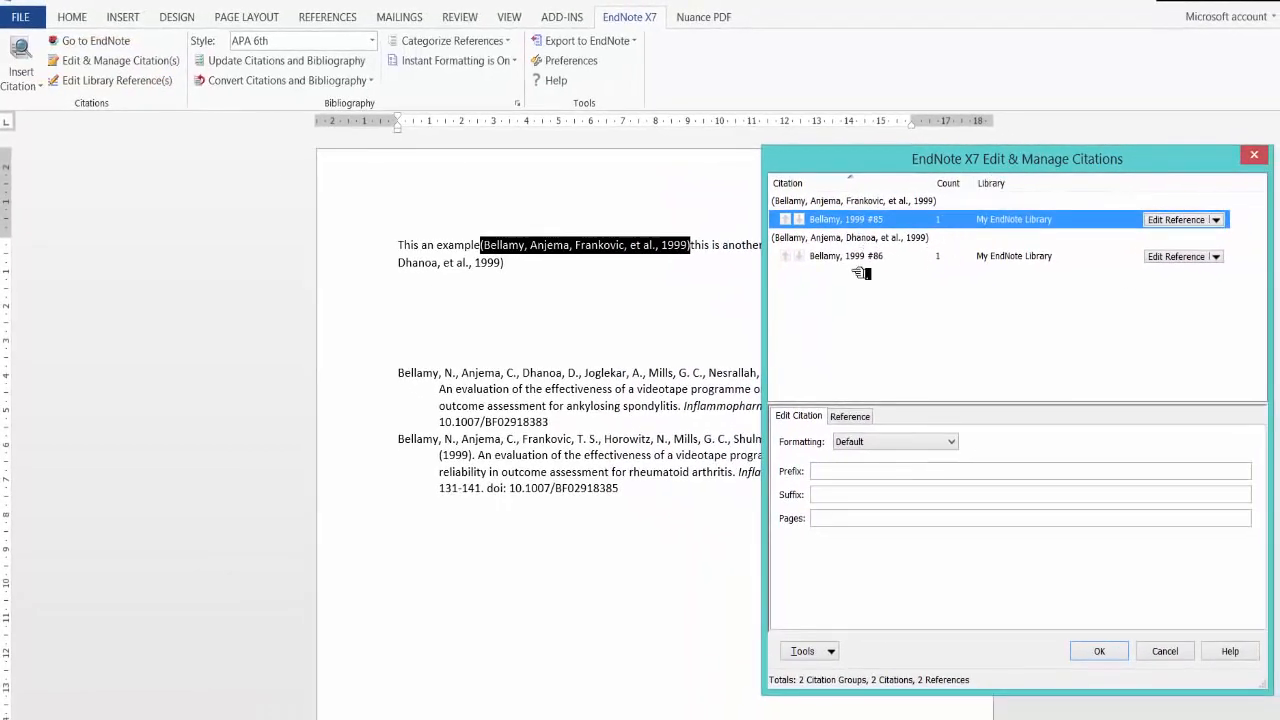
left_click(1217, 221)
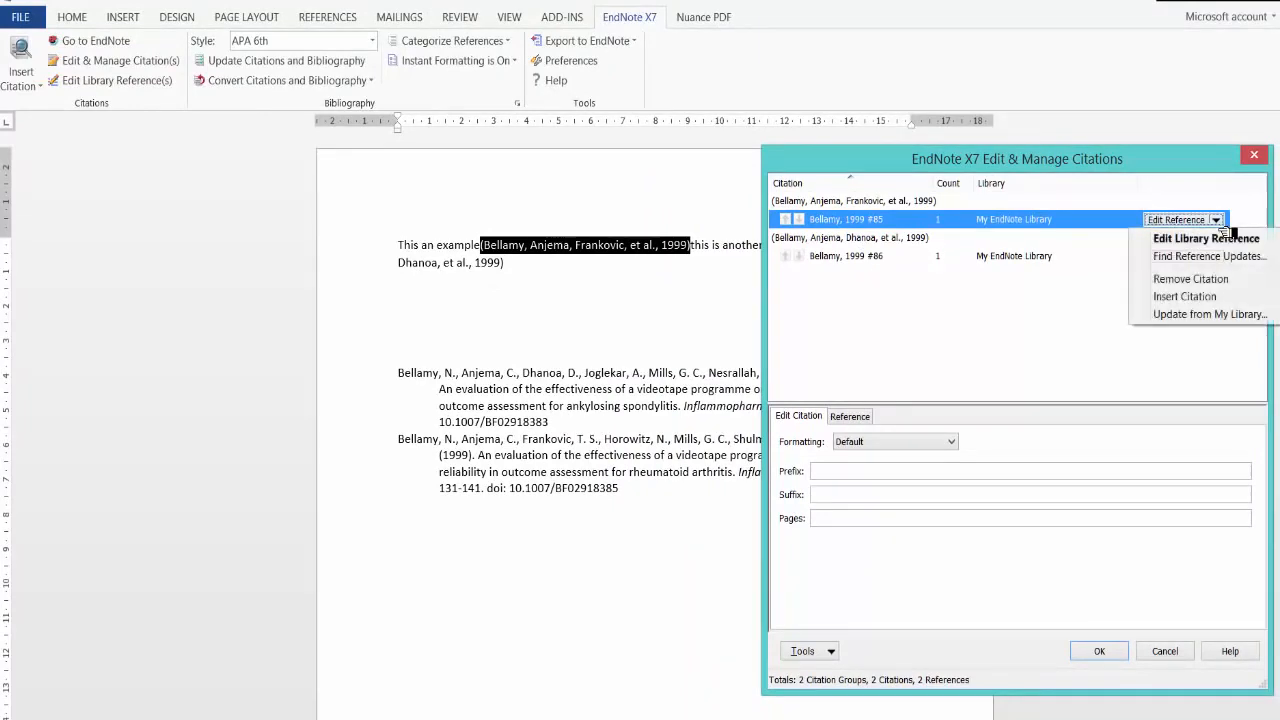
left_click(1222, 240)
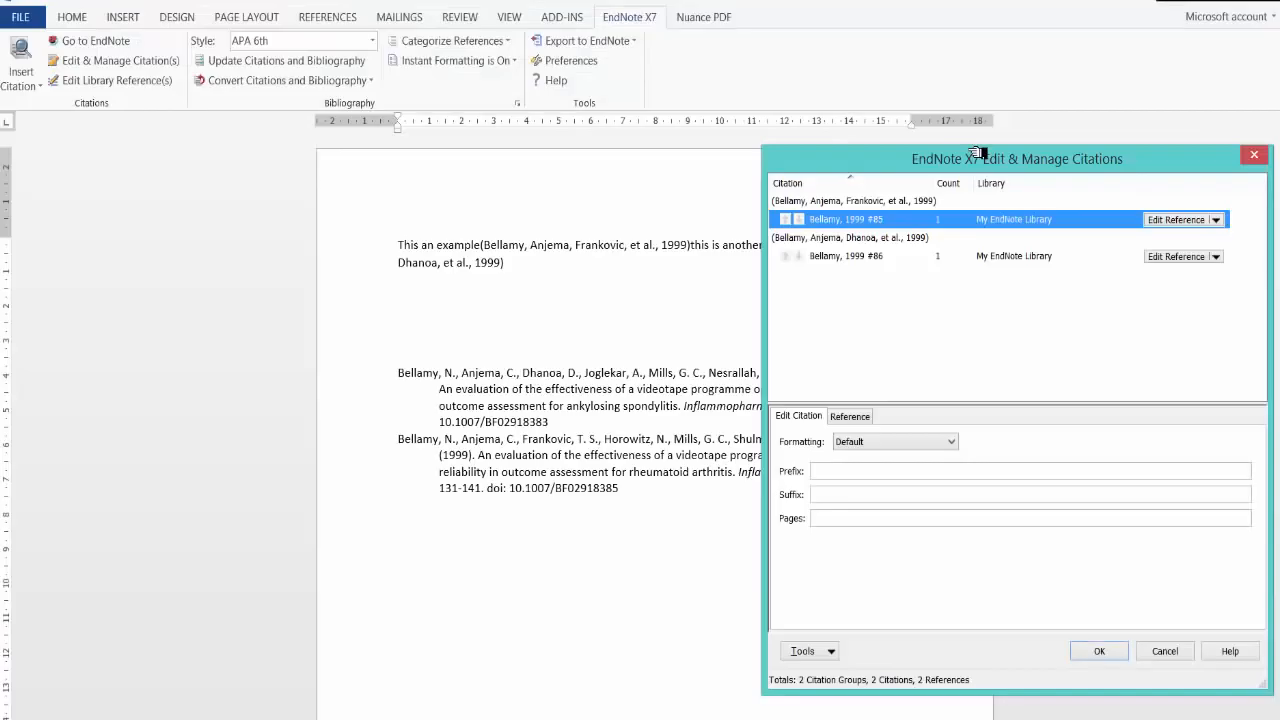
left_click(1216, 220)
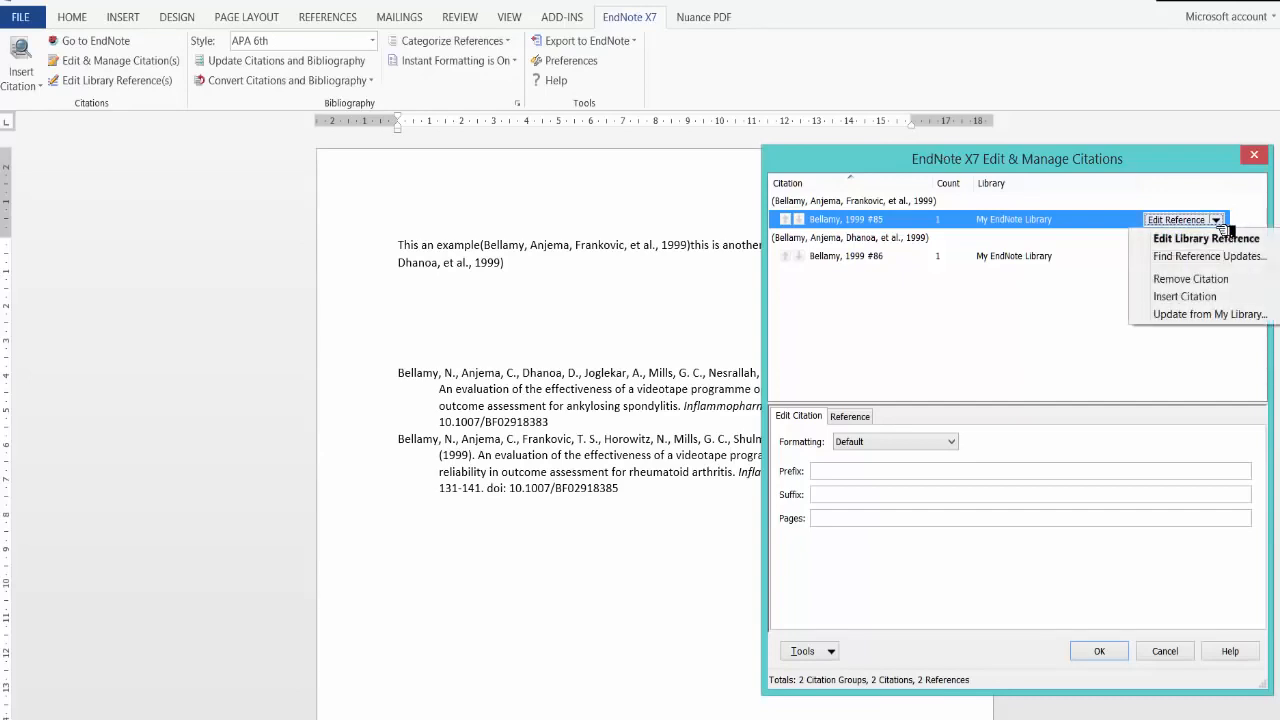
left_click(1199, 314)
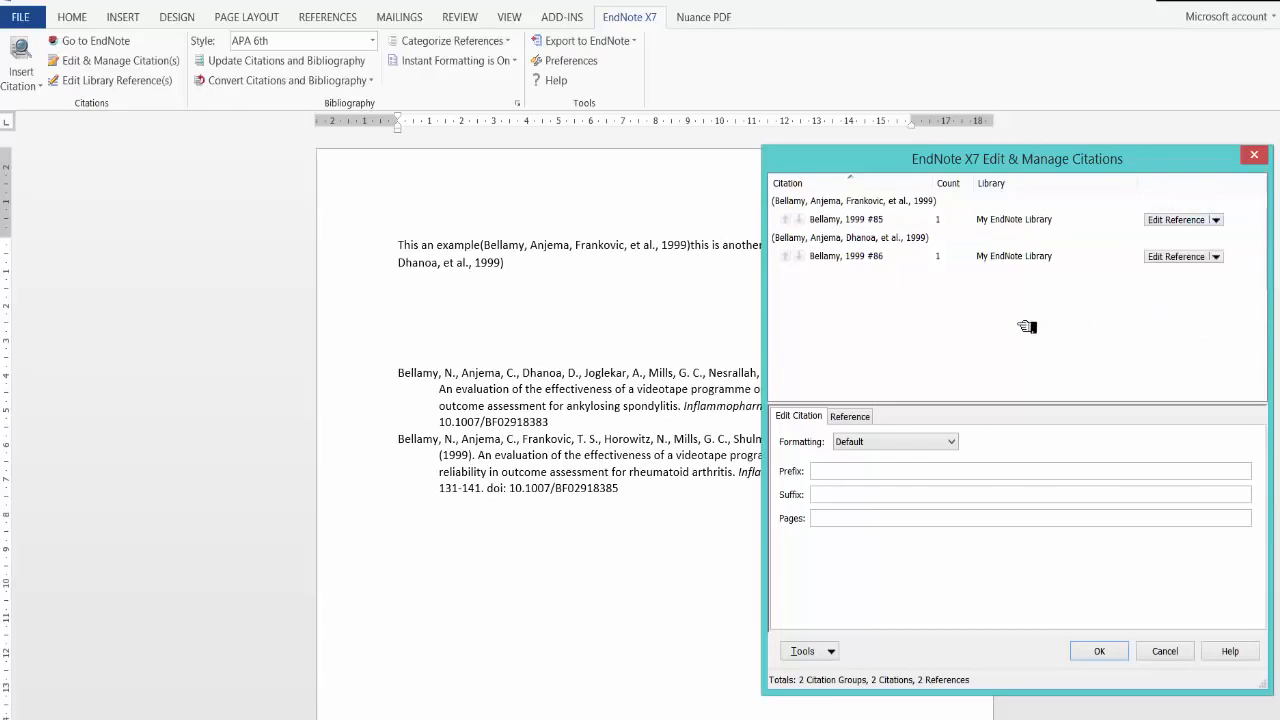
left_click(1165, 651)
Set the document's citation and bibliography style to Harvard
left_click(525, 272)
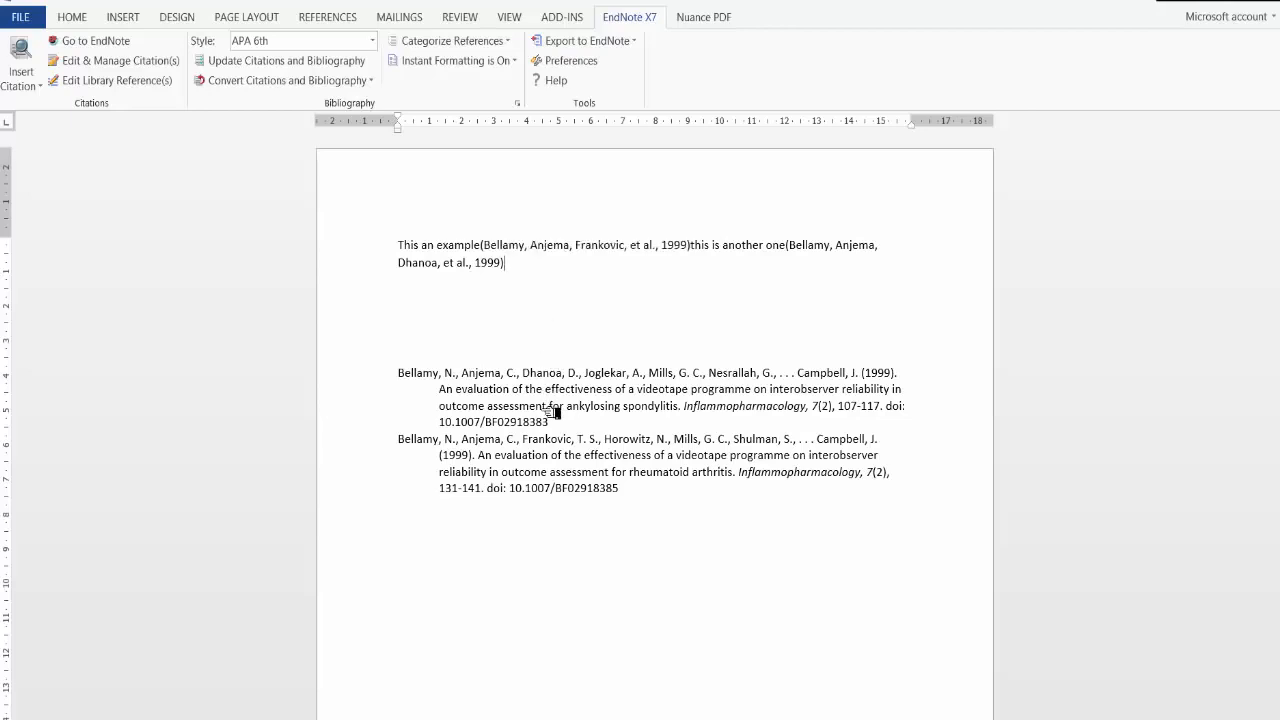
left_click(372, 41)
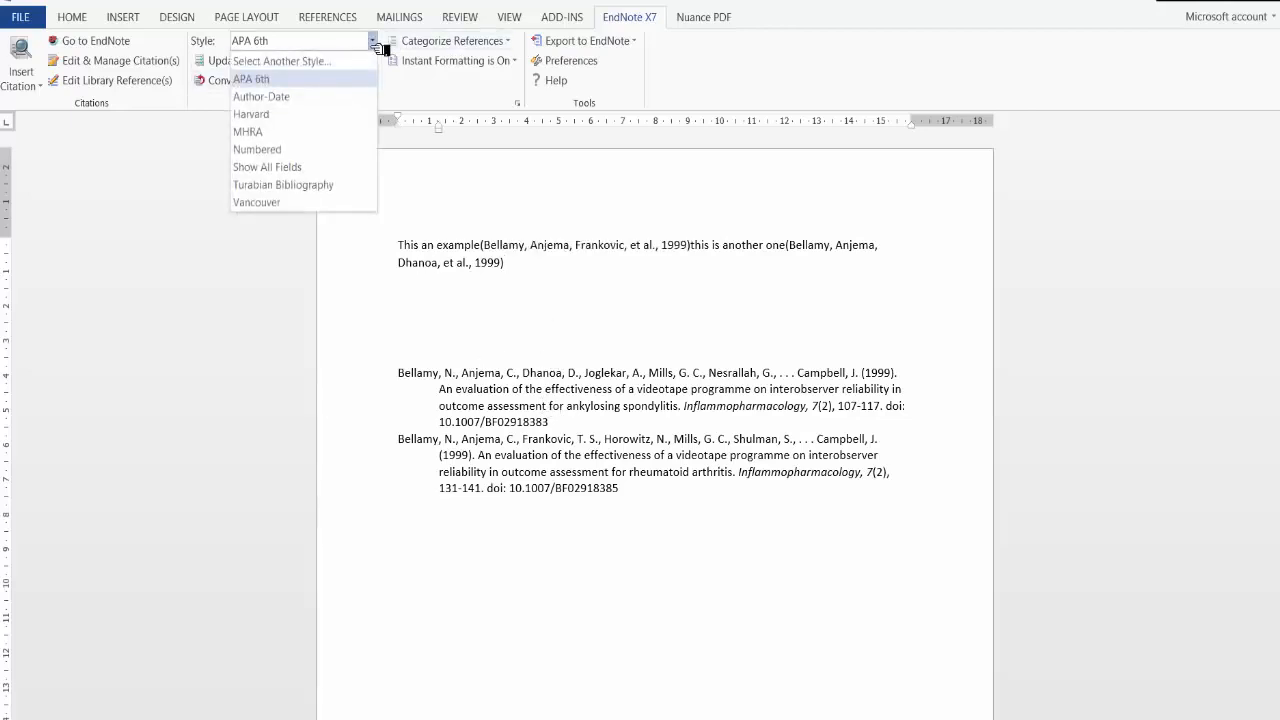
left_click(289, 116)
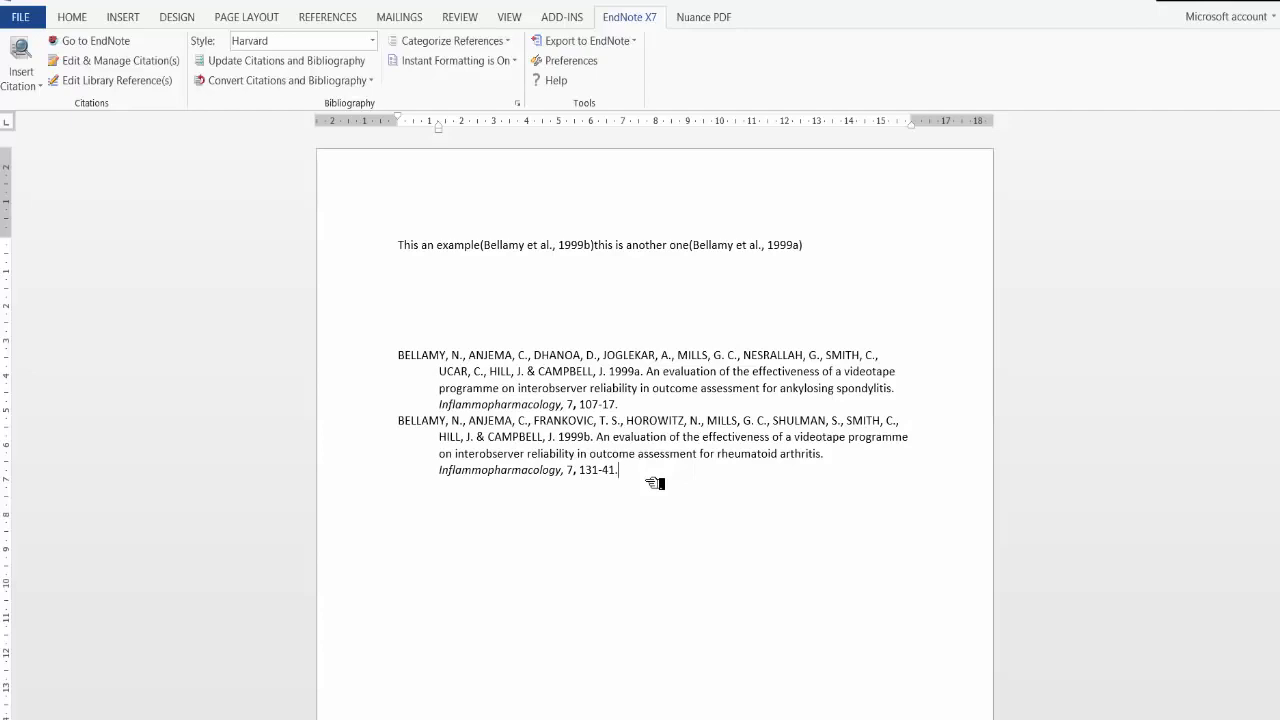
Go to EndNote, close the open reference, and display the library in online search mode
left_click(106, 47)
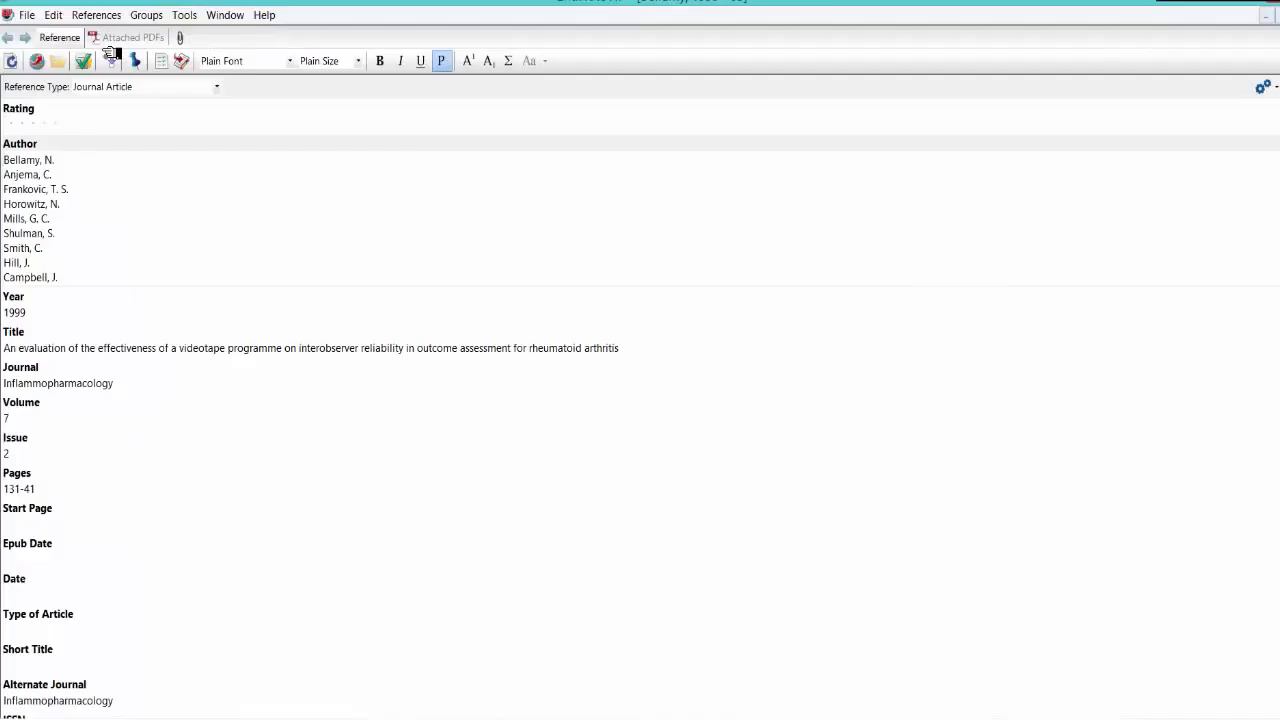
left_click(1268, 33)
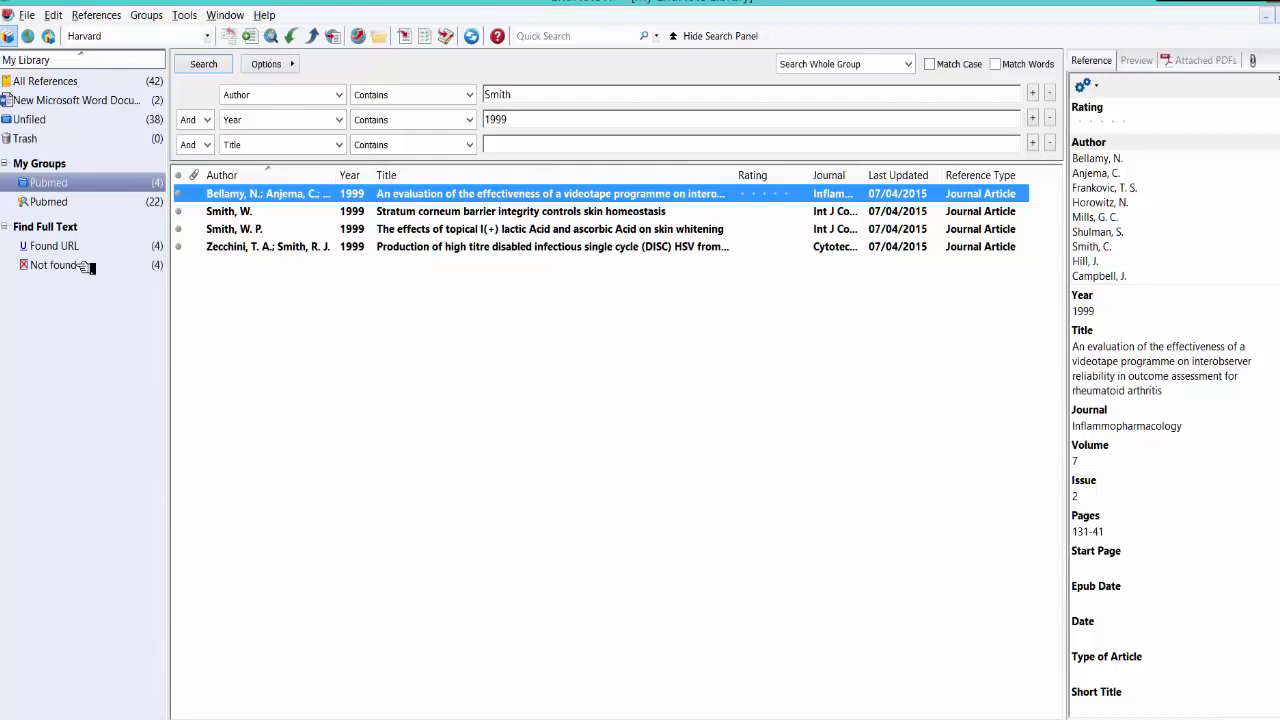
left_click(28, 36)
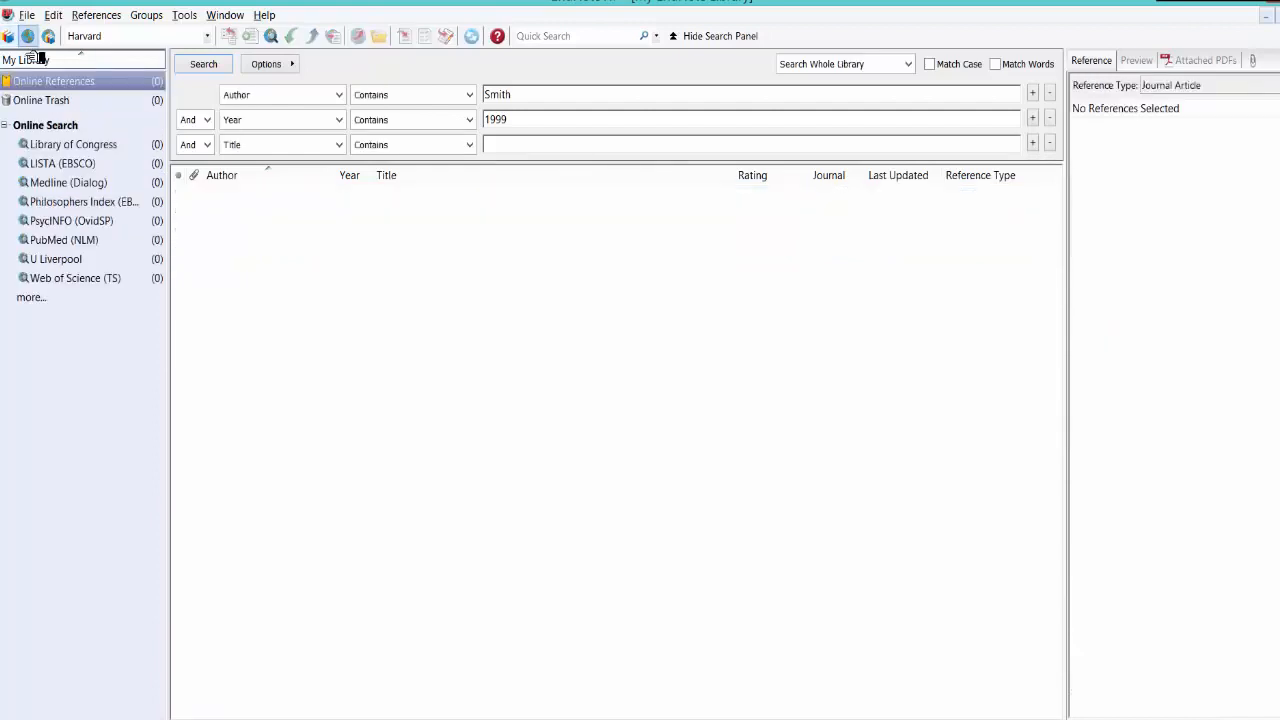
Choose the Philosophers Index (EBSCO) connection, cancel its login, and select PubMed (NLM) as the online source
left_click(30, 300)
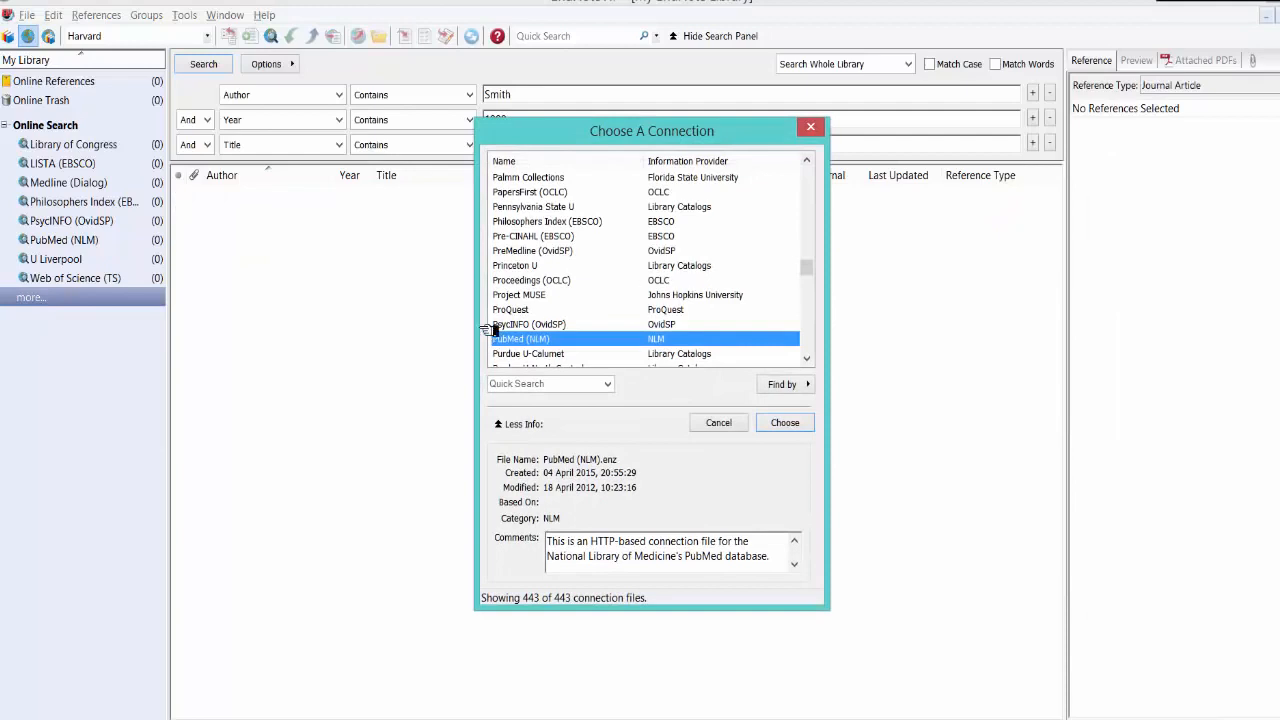
left_click(525, 226)
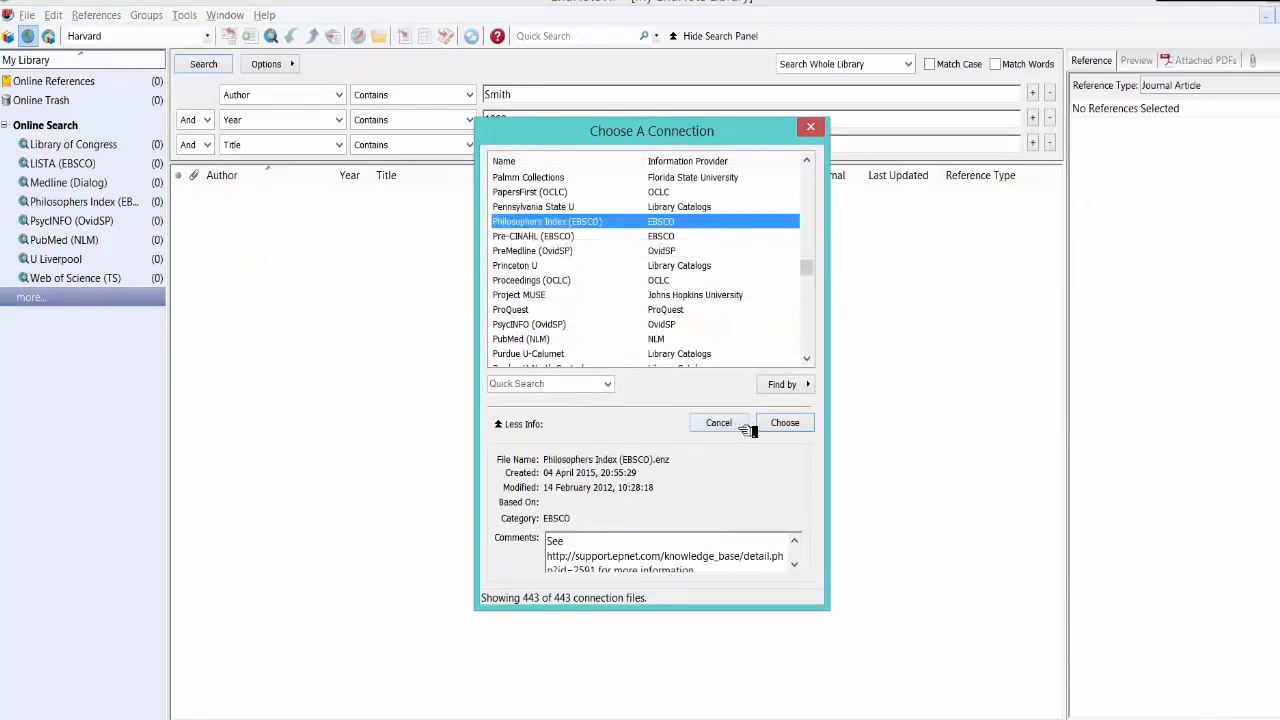
left_click(780, 425)
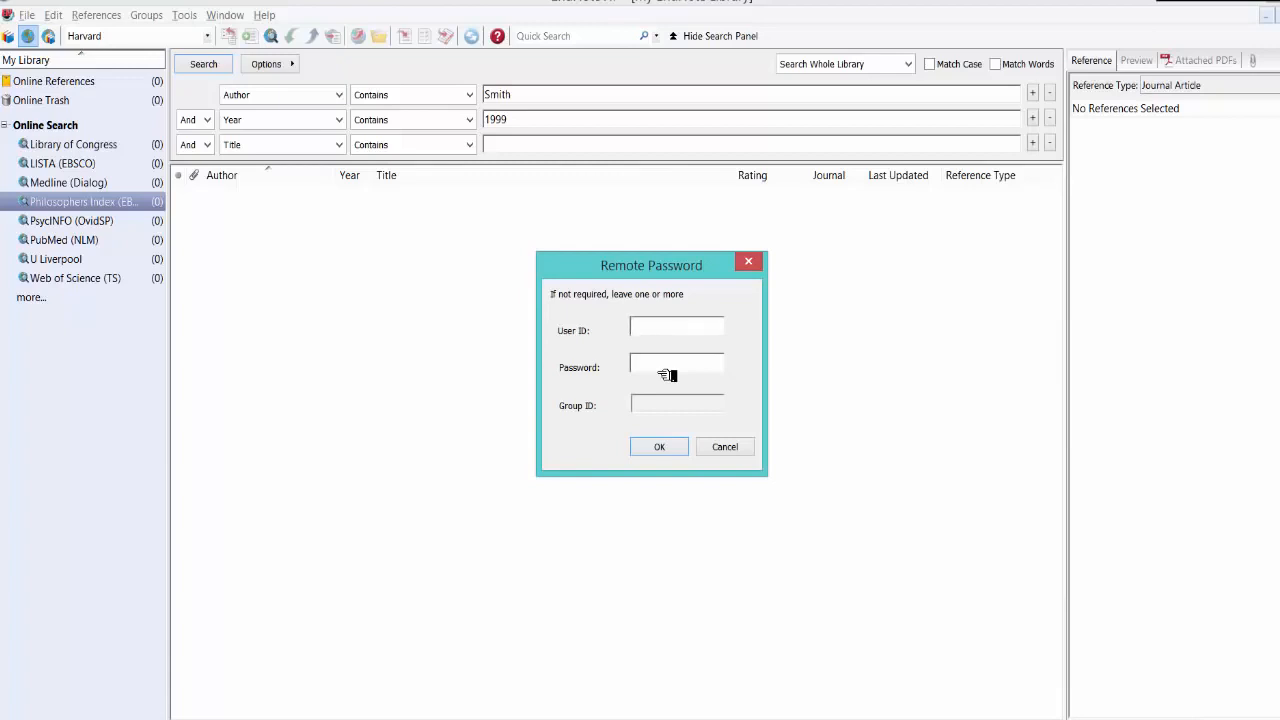
left_click(724, 446)
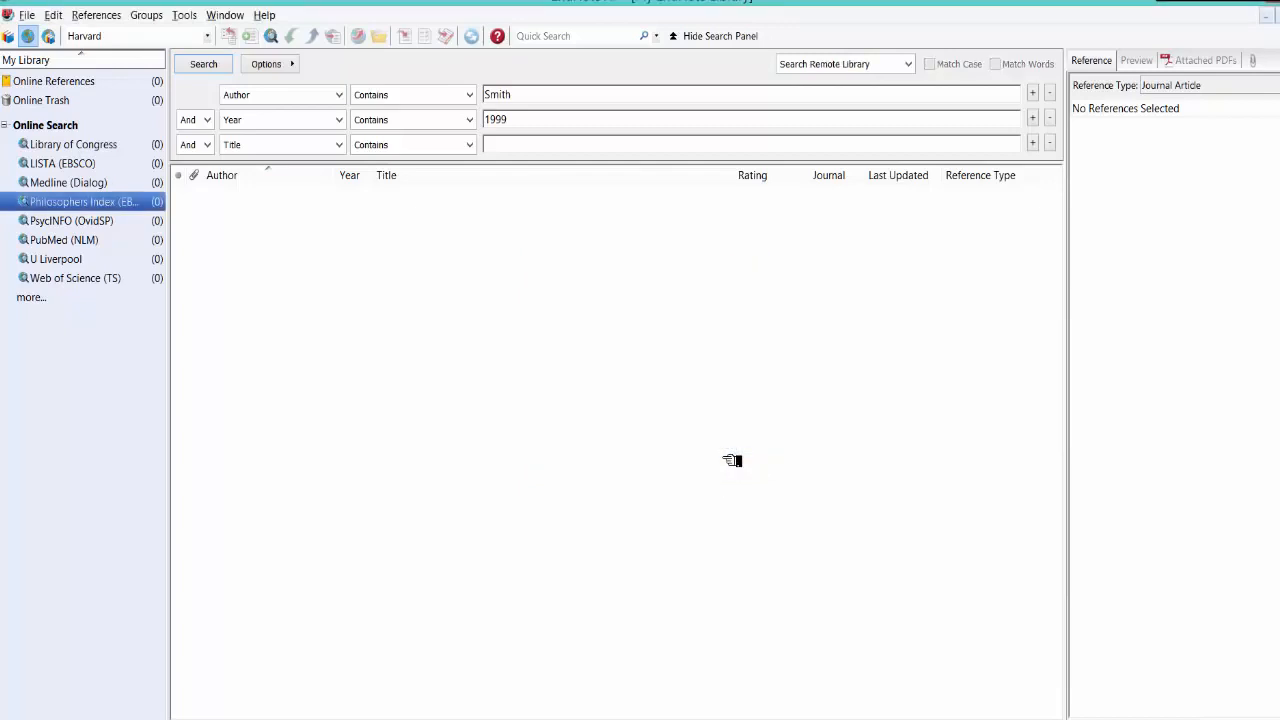
left_click(66, 248)
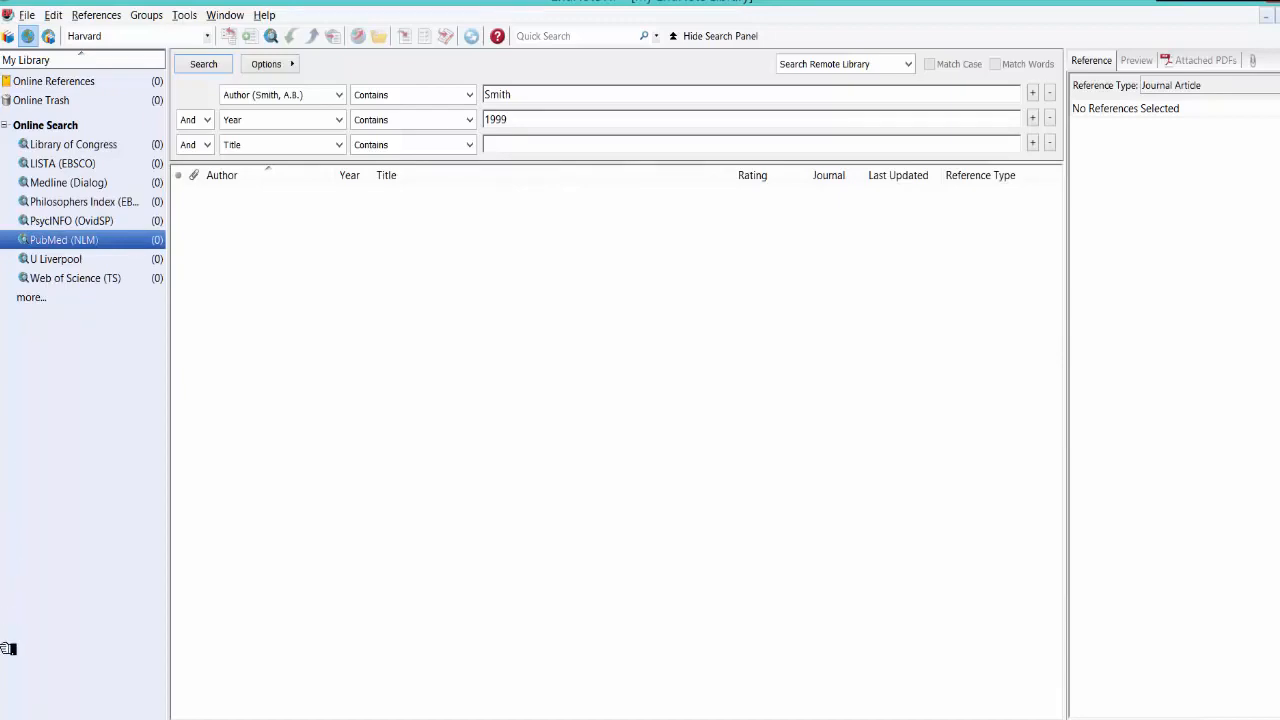
Switch to the web browser, search Google for "worldcat", and open the WorldCat.org site
left_click(110, 719)
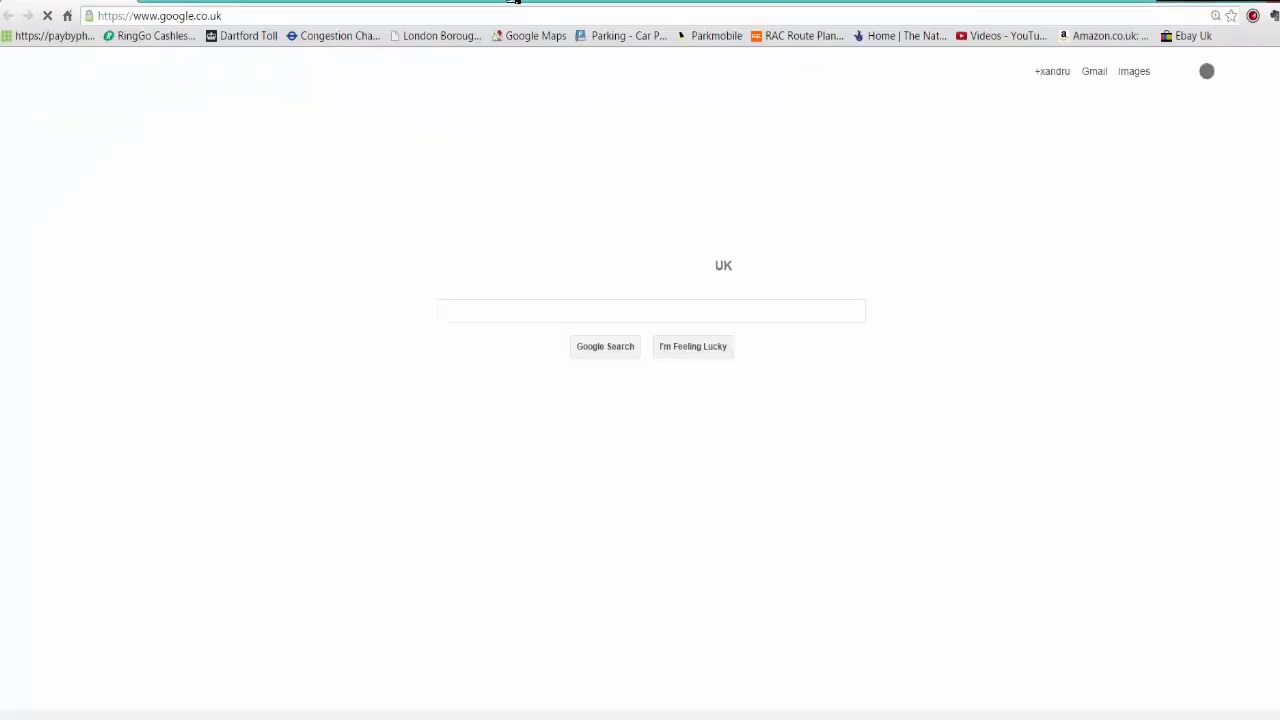
type("wo")
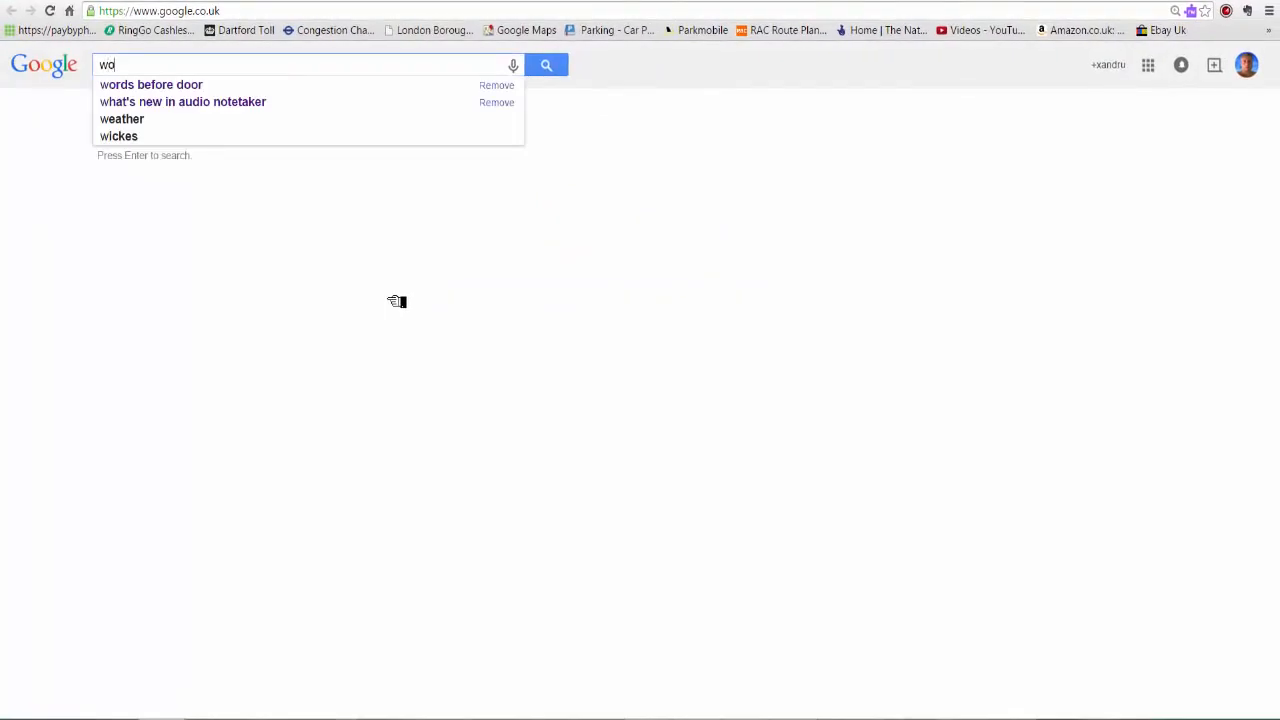
type("rld")
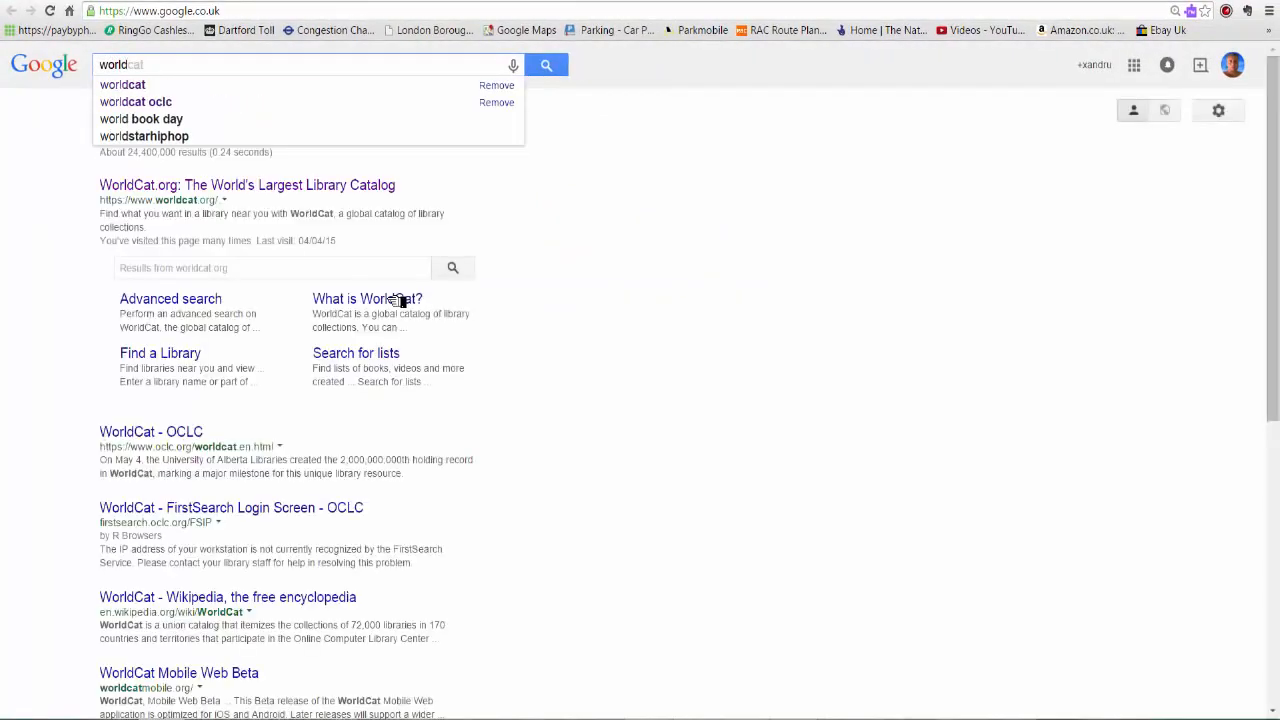
type("cat")
key("Return")
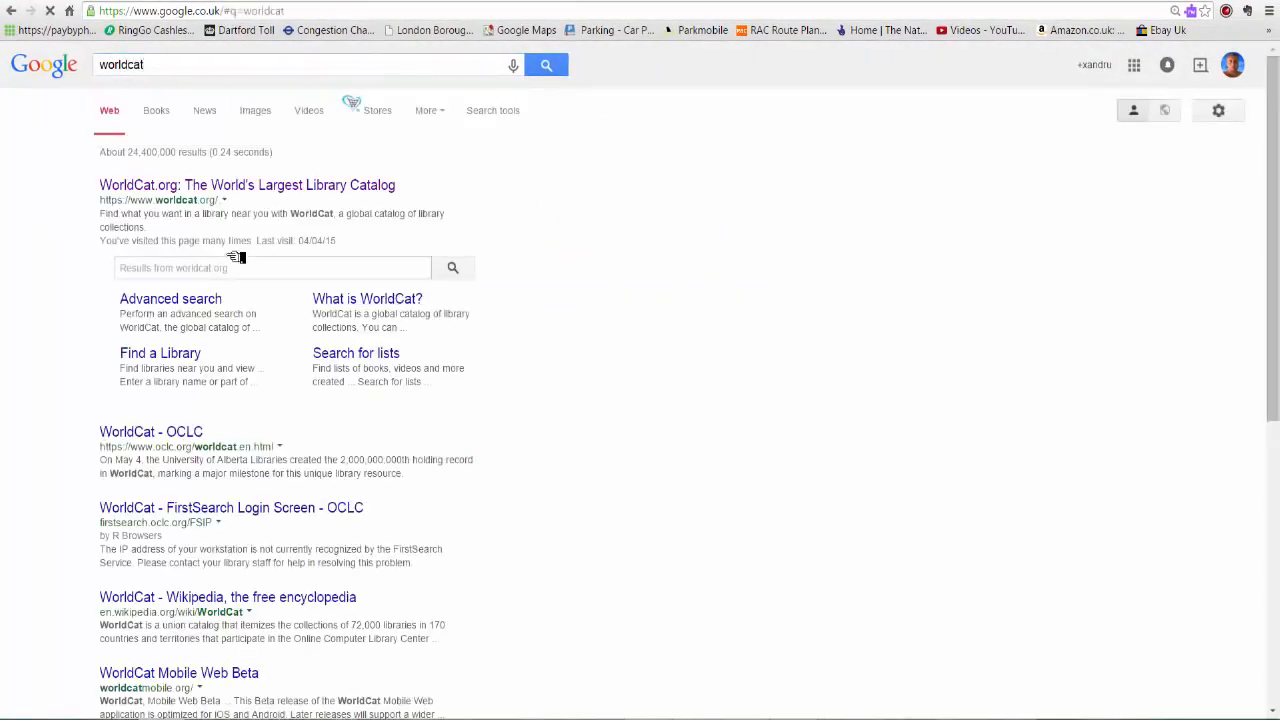
left_click(264, 190)
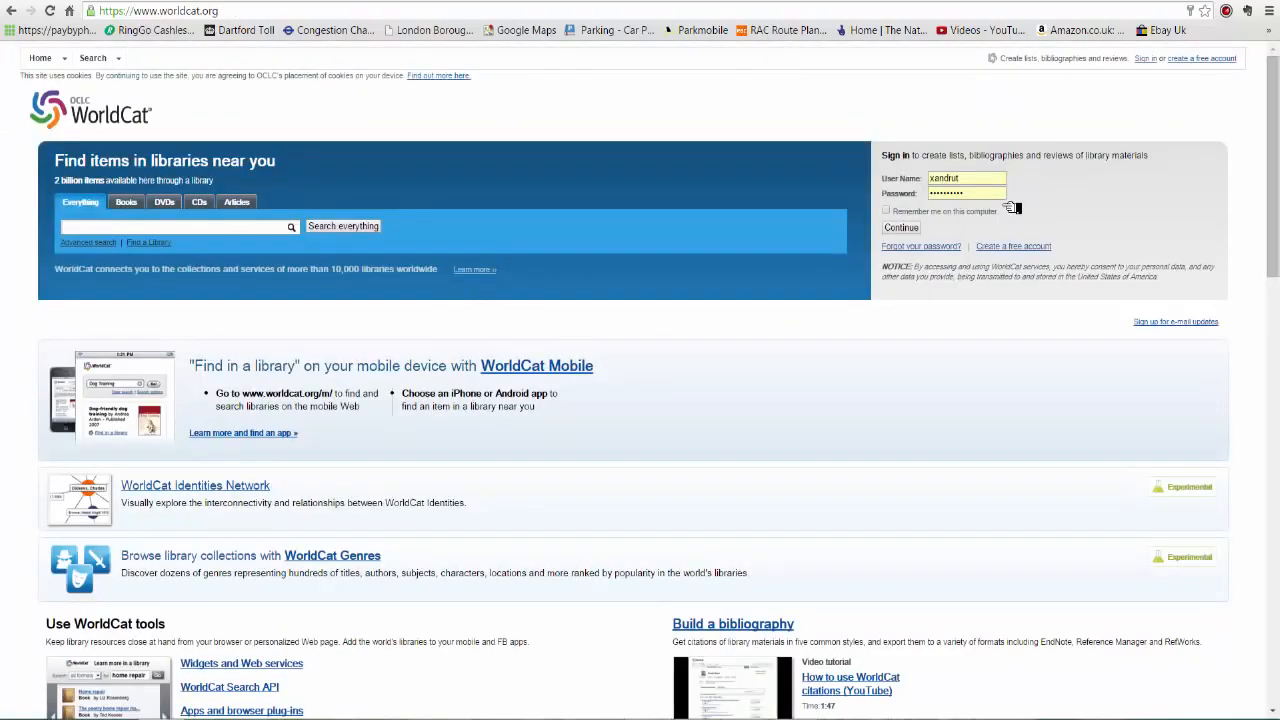
Enable remembering the sign-in on this computer and search WorldCat's books for "health"
left_click(886, 211)
left_click(127, 206)
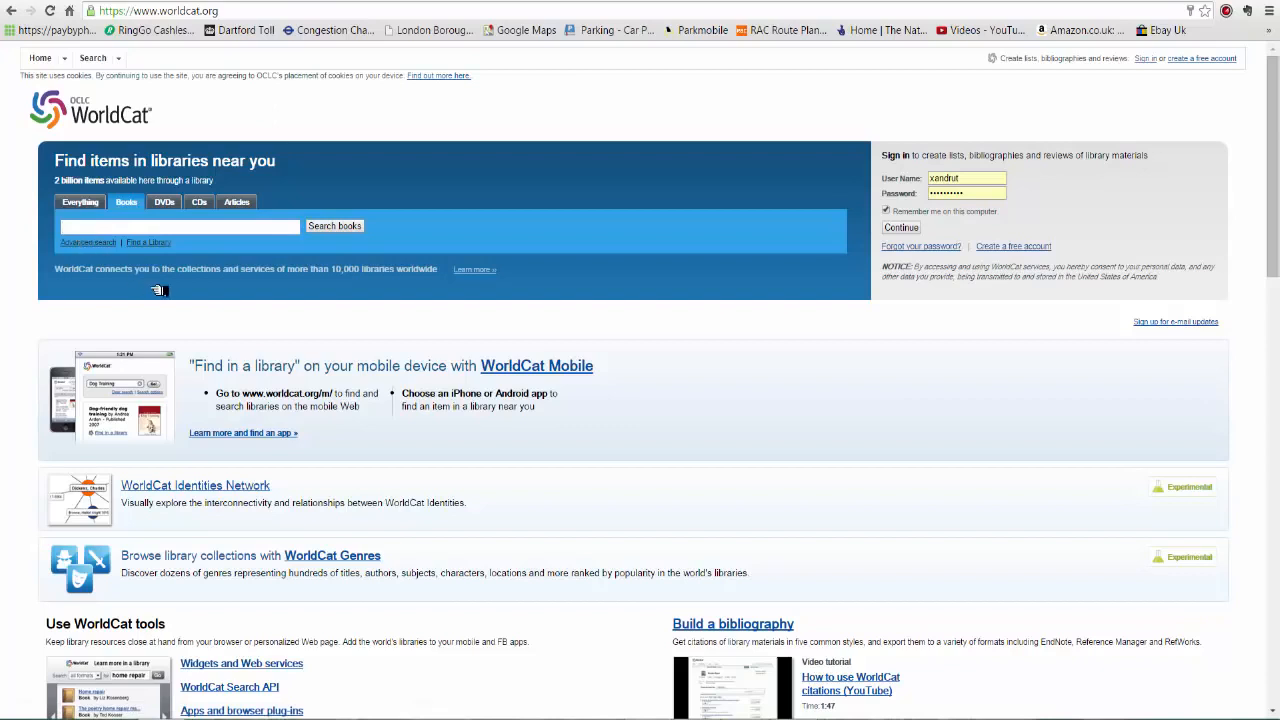
type("health")
left_click(355, 229)
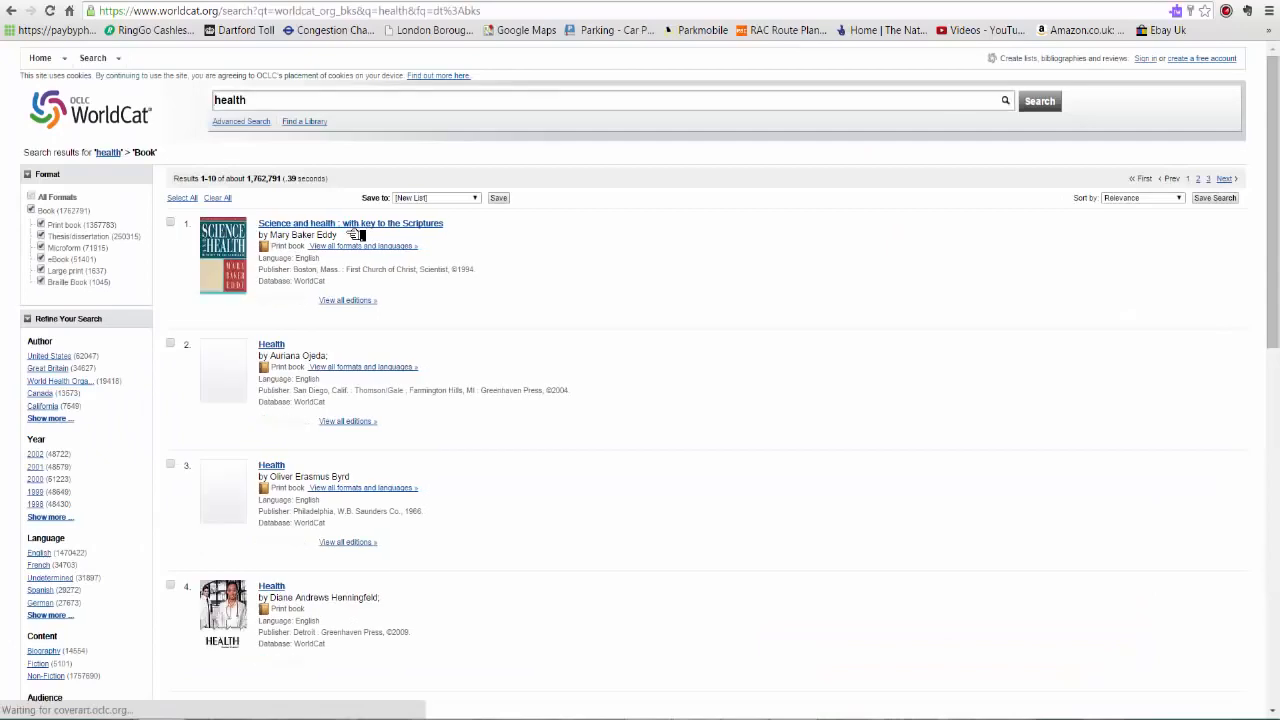
Open the fourth result, the 2009 Greenhaven Press book "Health", and look through its record details
scroll(560, 407, "down", 3)
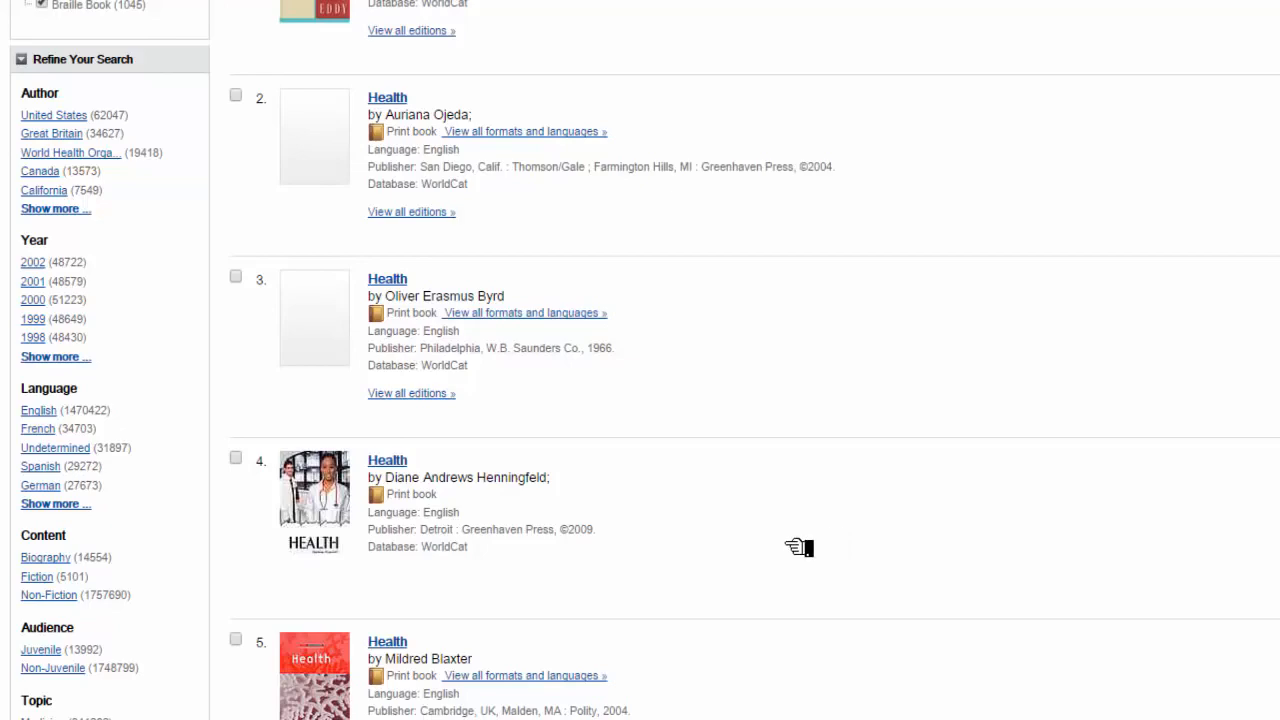
left_click(396, 468)
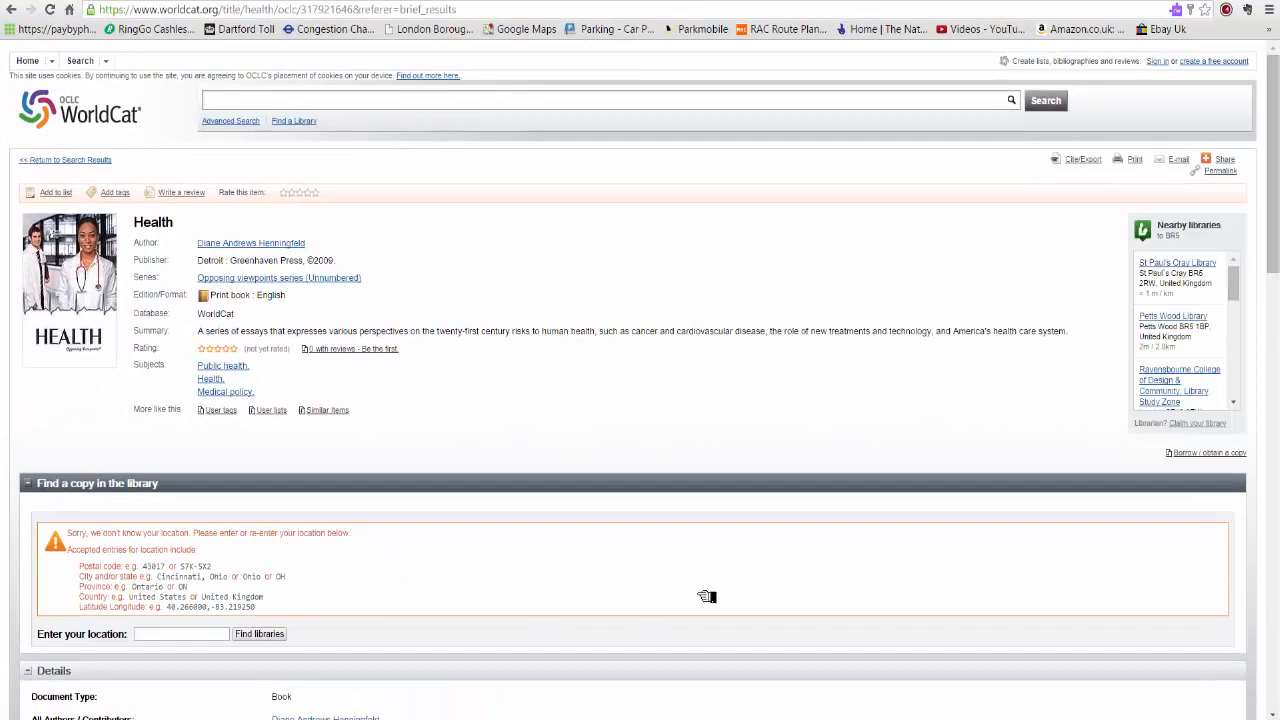
scroll(707, 597, "down", 8)
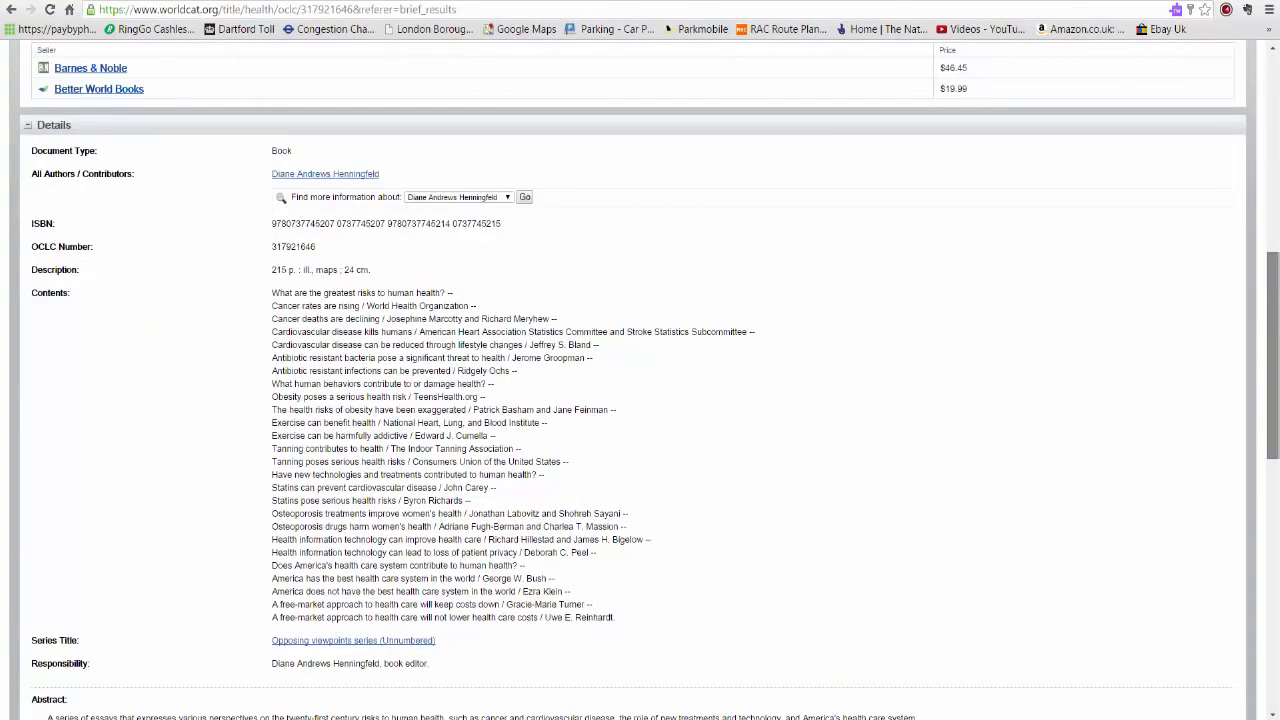
scroll(640, 380, "down", 7)
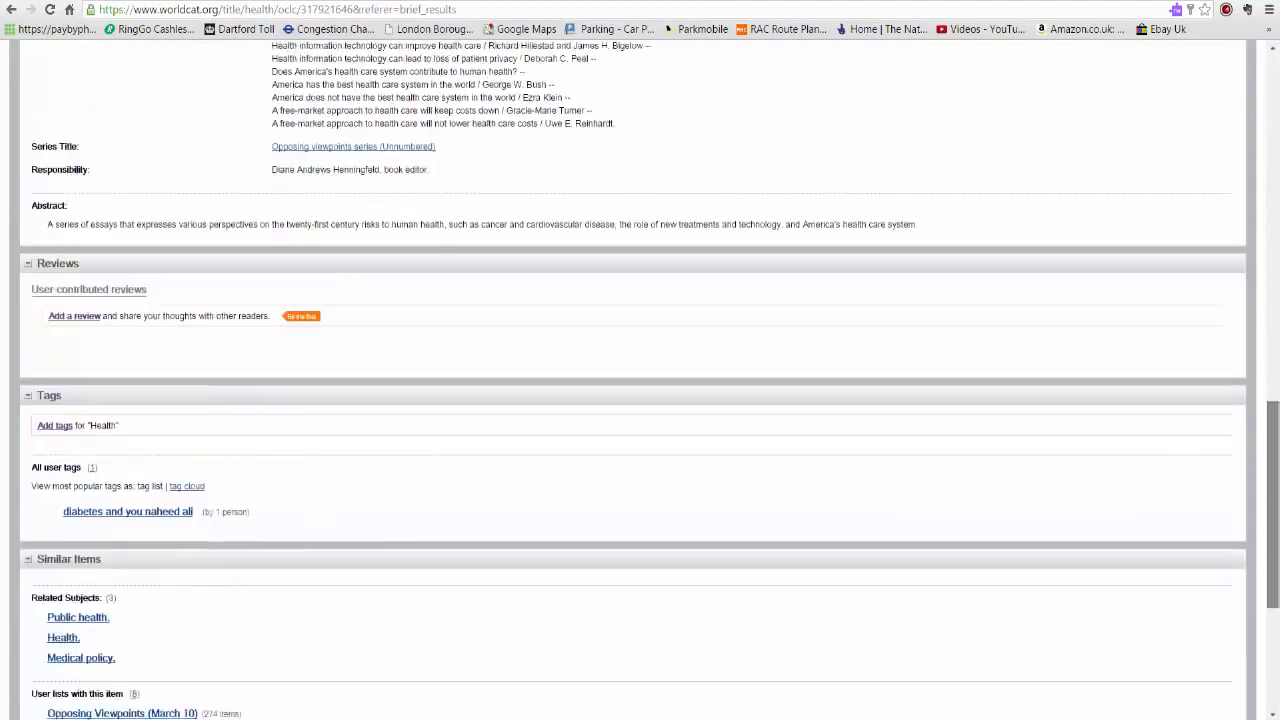
scroll(640, 380, "up", 15)
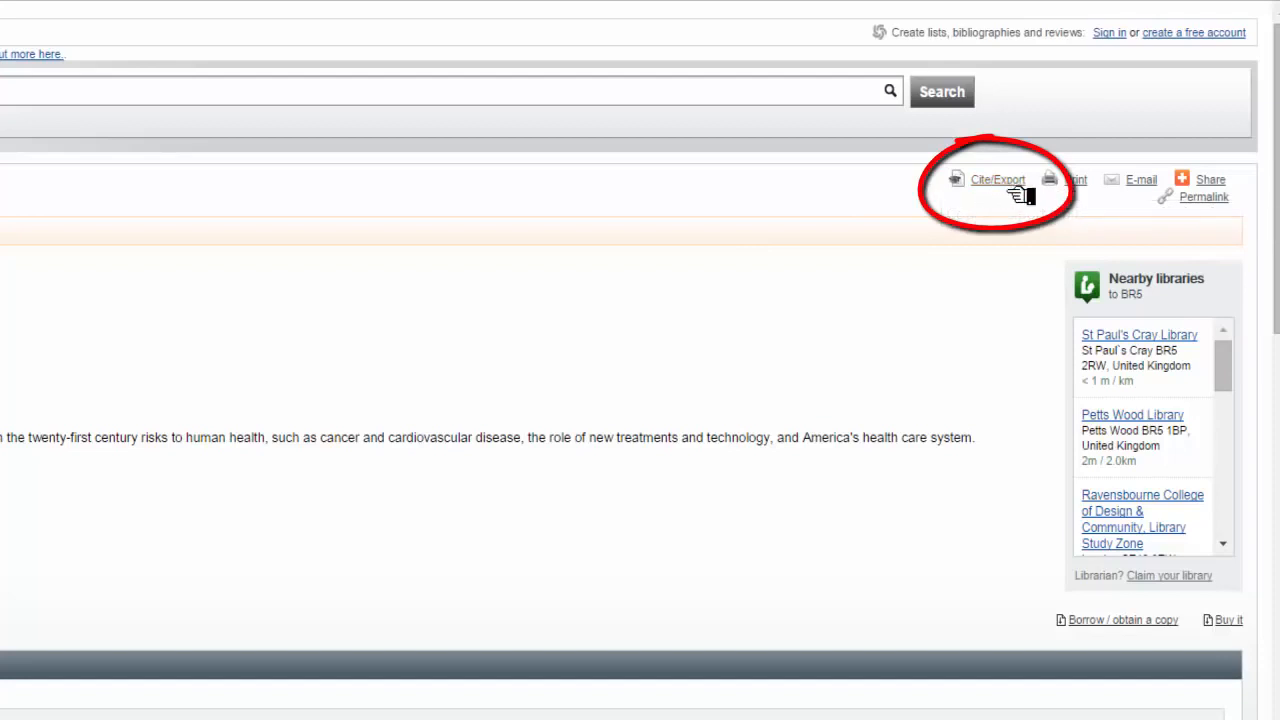
Open the citation and export options for the book and preview its APA and Harvard citations
left_click(1012, 188)
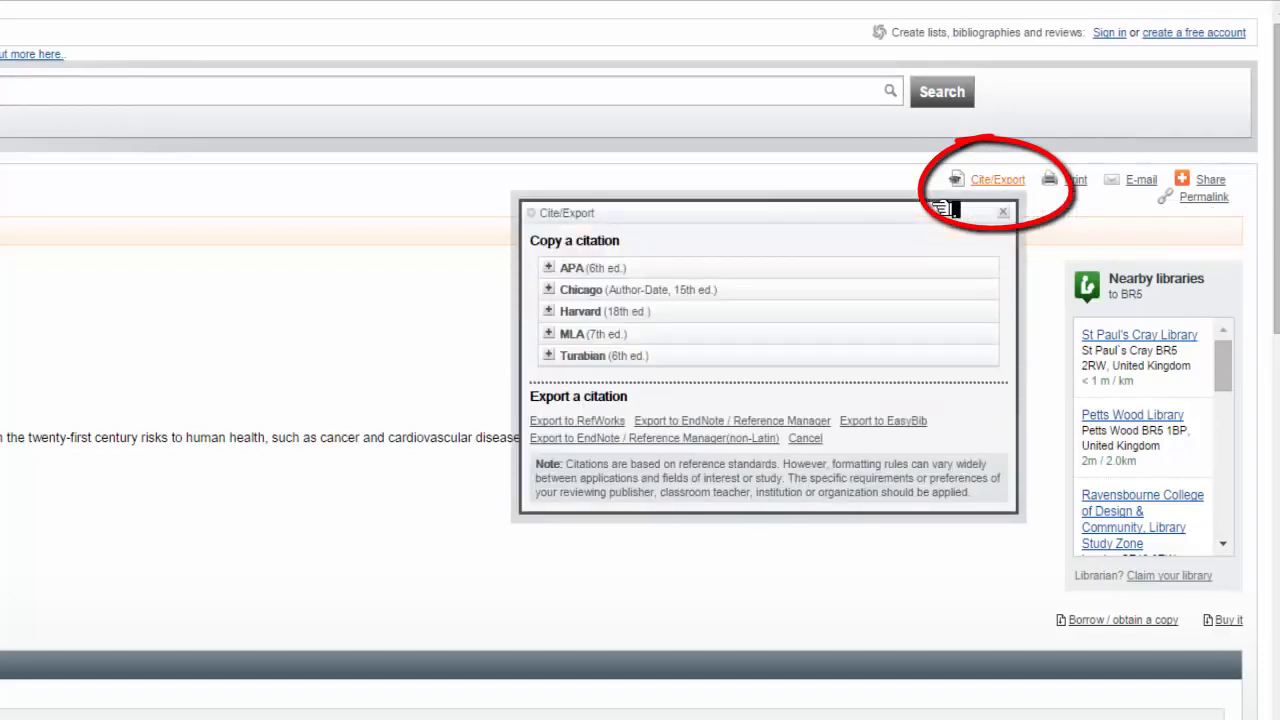
left_click(553, 272)
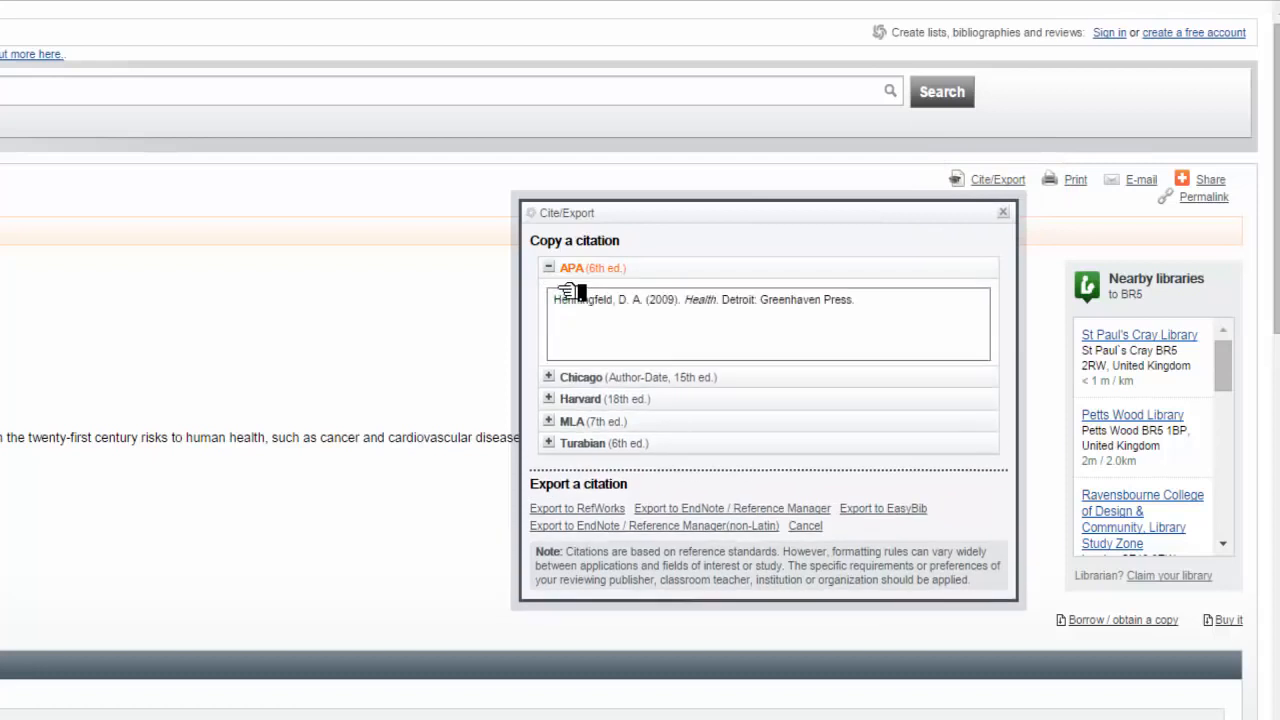
left_click_drag(860, 320, 562, 288)
left_click(558, 270)
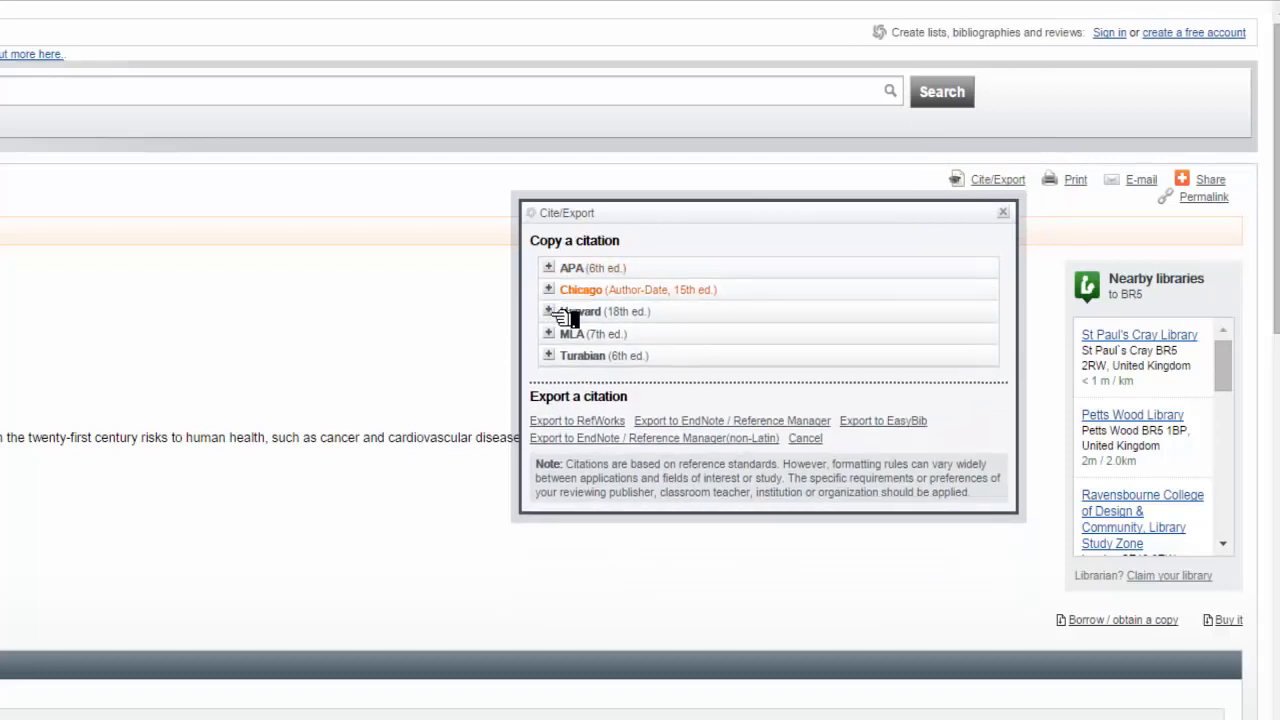
left_click(566, 312)
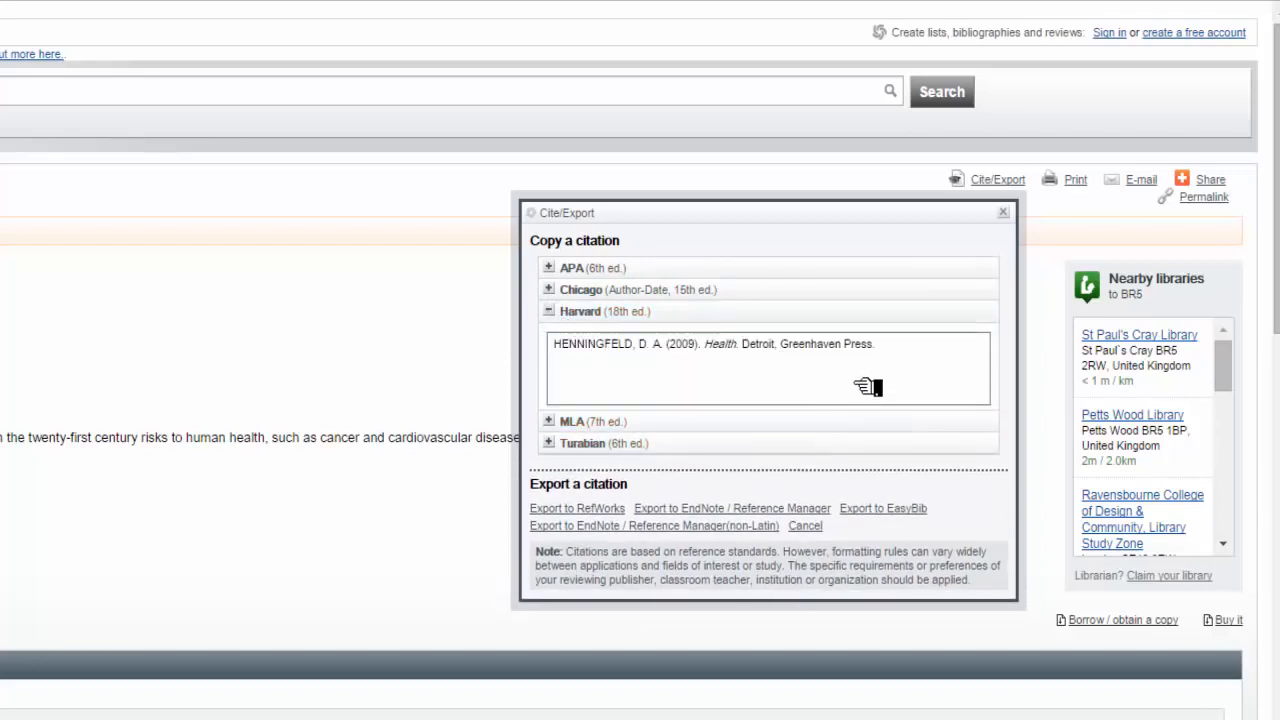
left_click(558, 320)
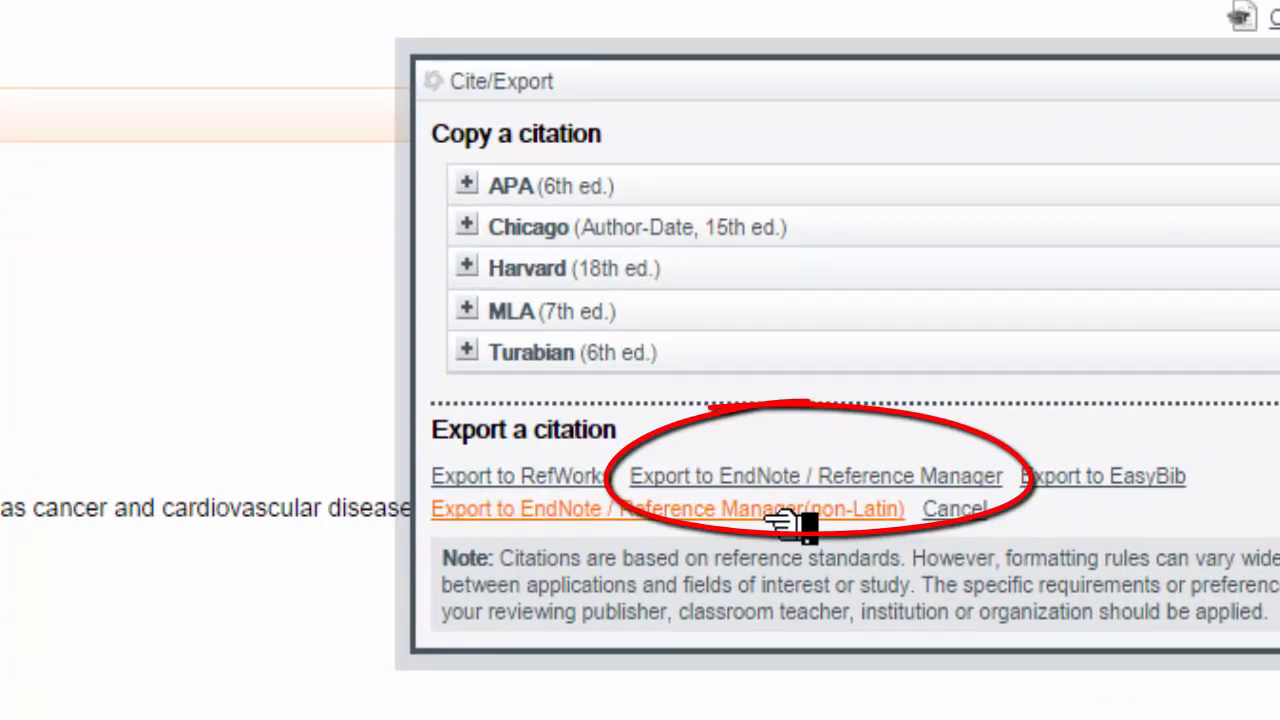
Export the book's citation in EndNote / Reference Manager format and import the downloaded WorldCat_317921646 file from its folder into EndNote
left_click(770, 516)
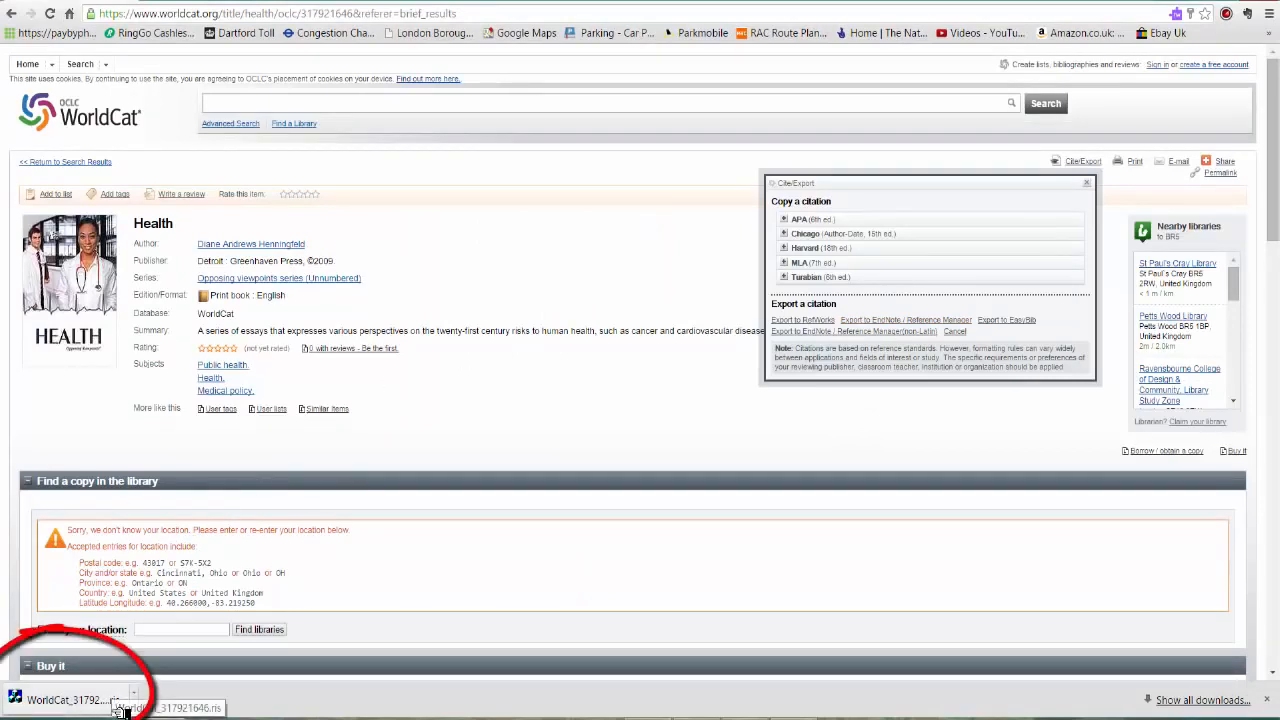
mouse_move(148, 714)
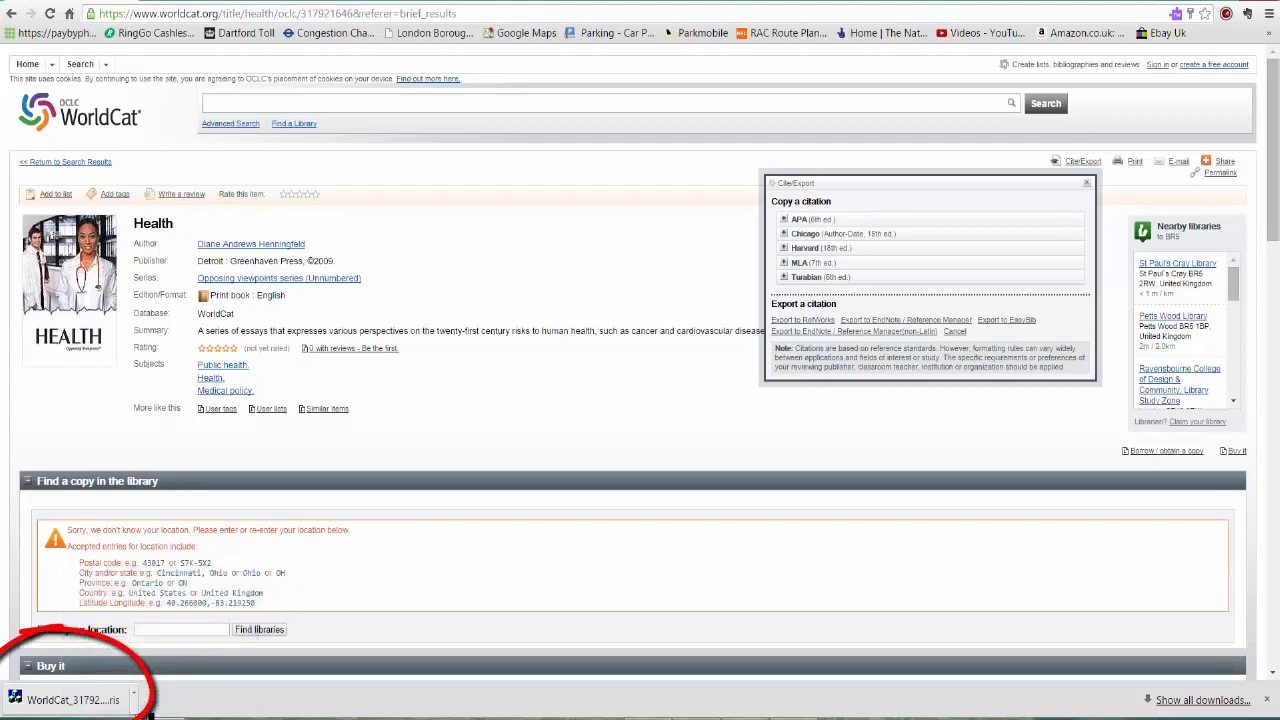
left_click(134, 697)
left_click(175, 650)
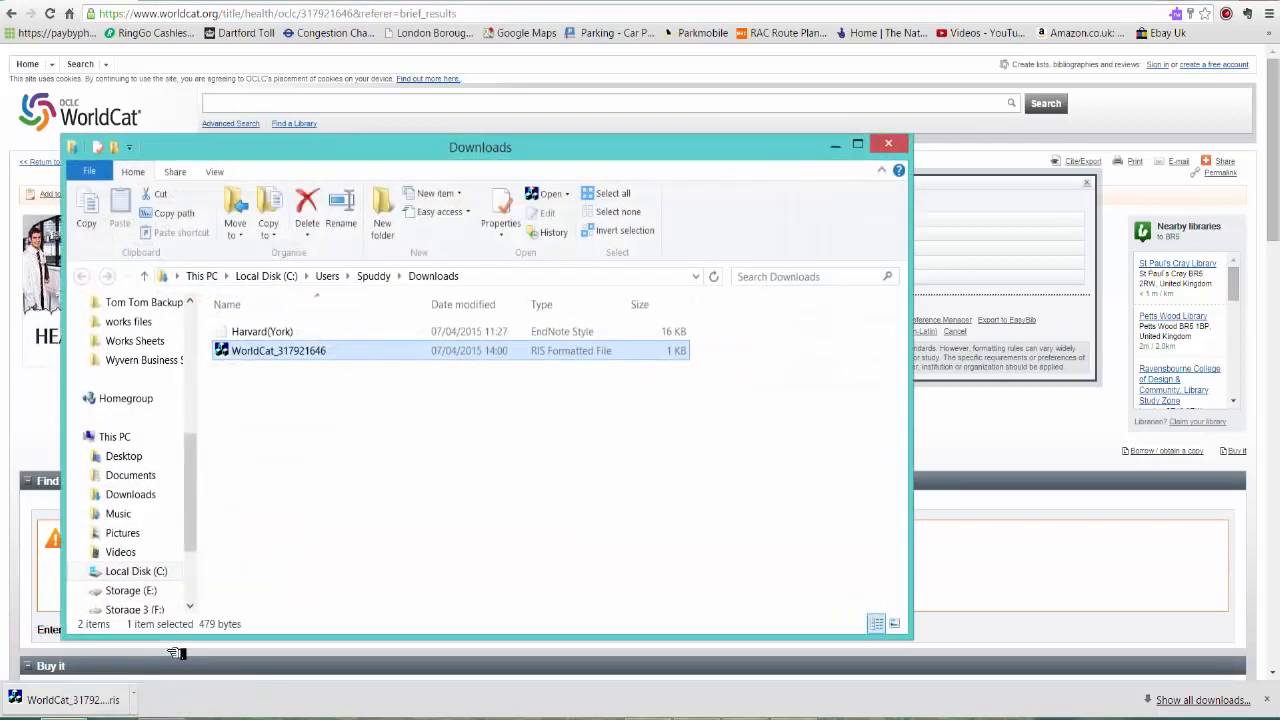
double_click(268, 351)
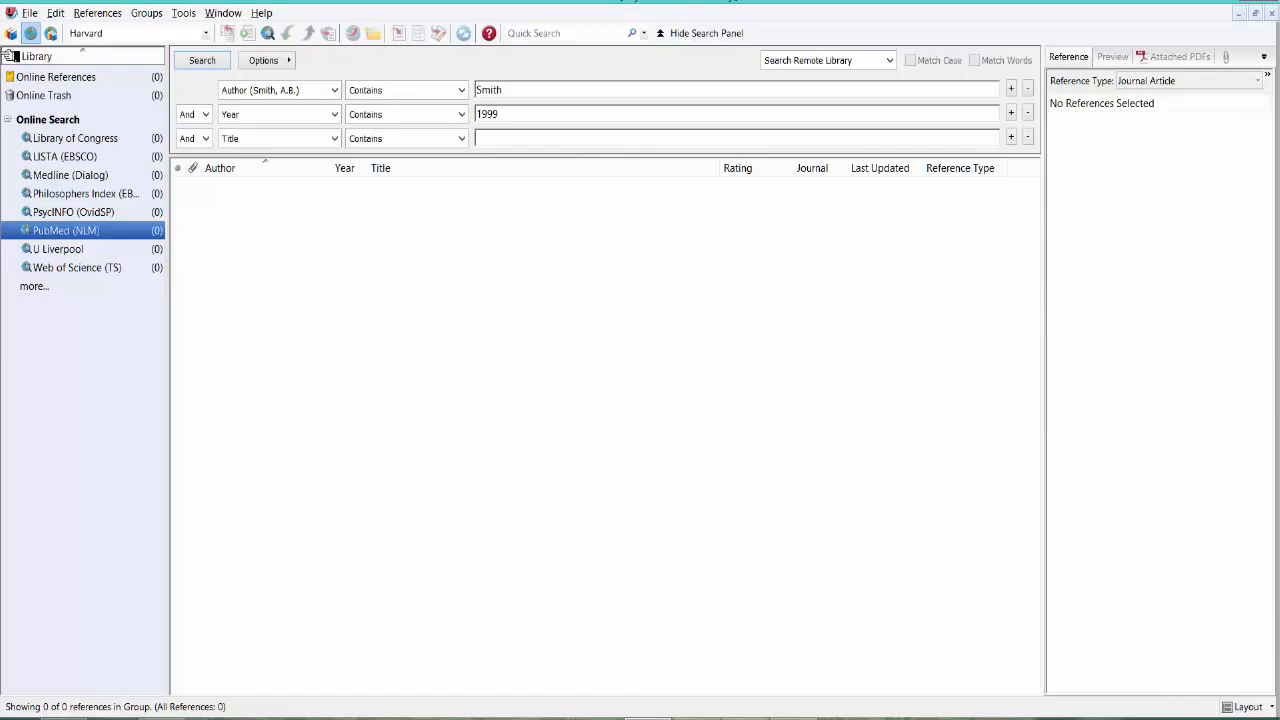
Show the imported references in the local library and create a new group named Books
left_click(11, 33)
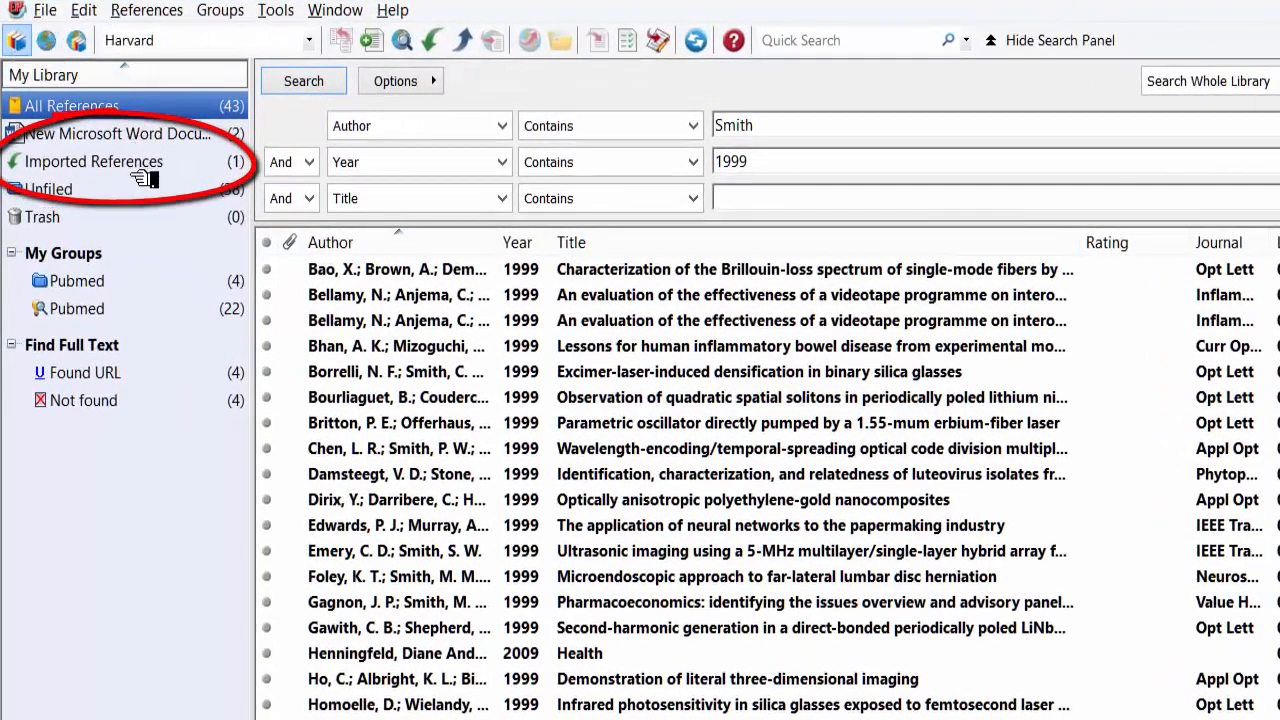
left_click(100, 162)
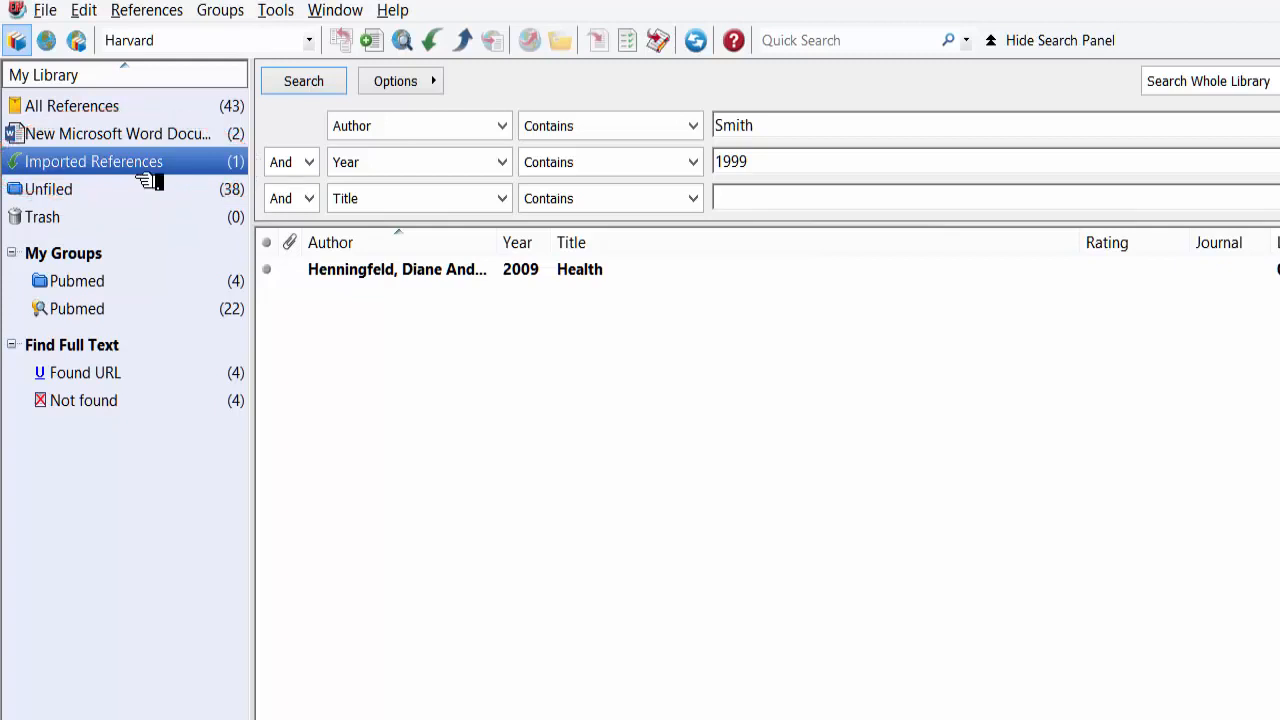
left_click(219, 14)
left_click(234, 45)
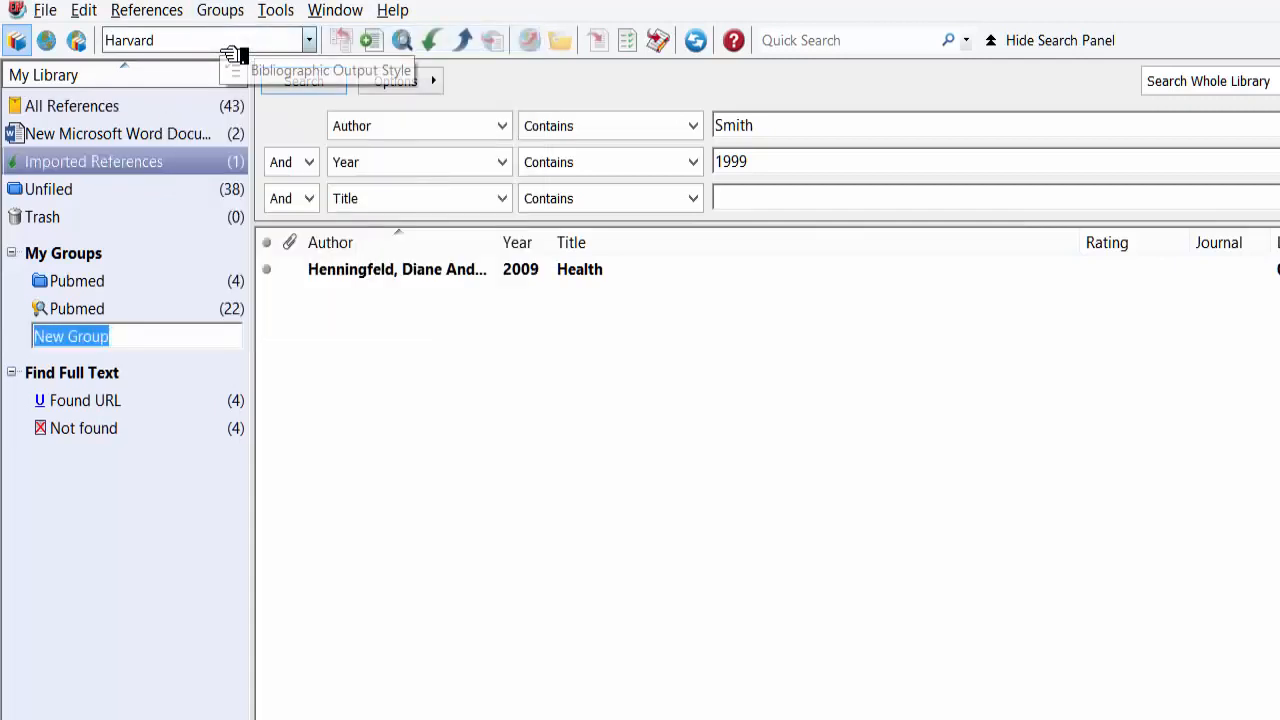
type("Books")
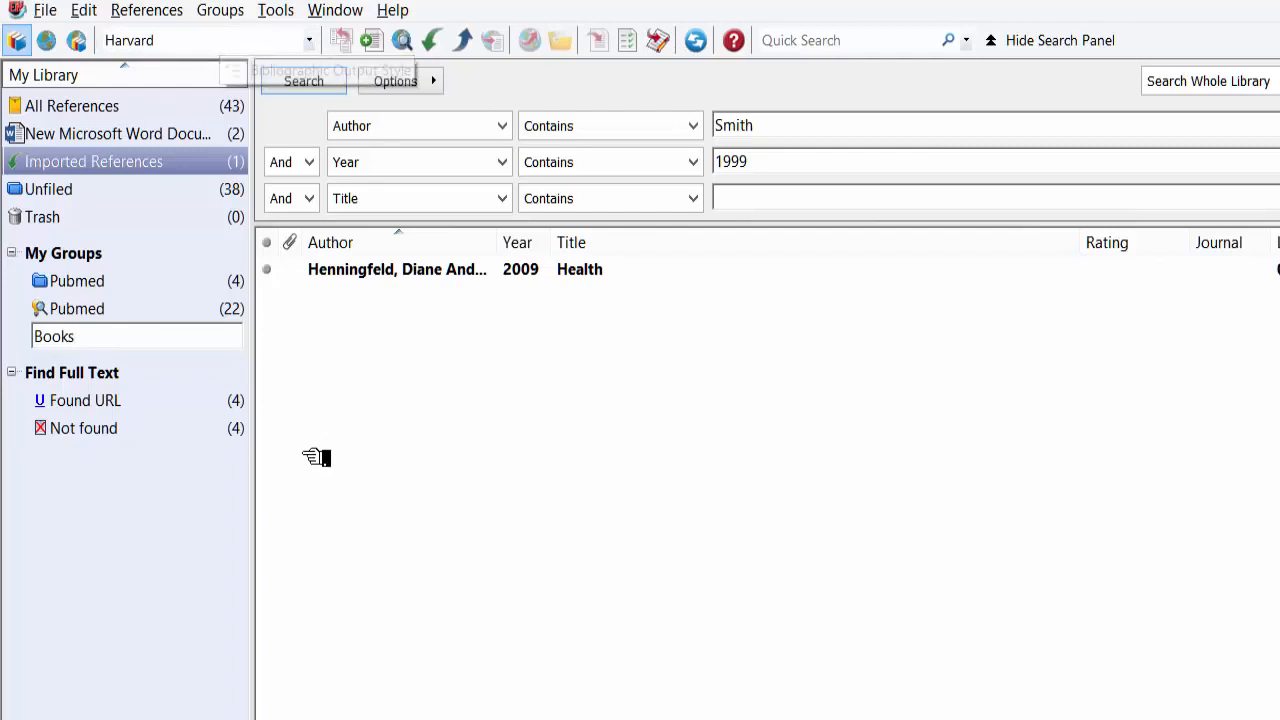
key("Return")
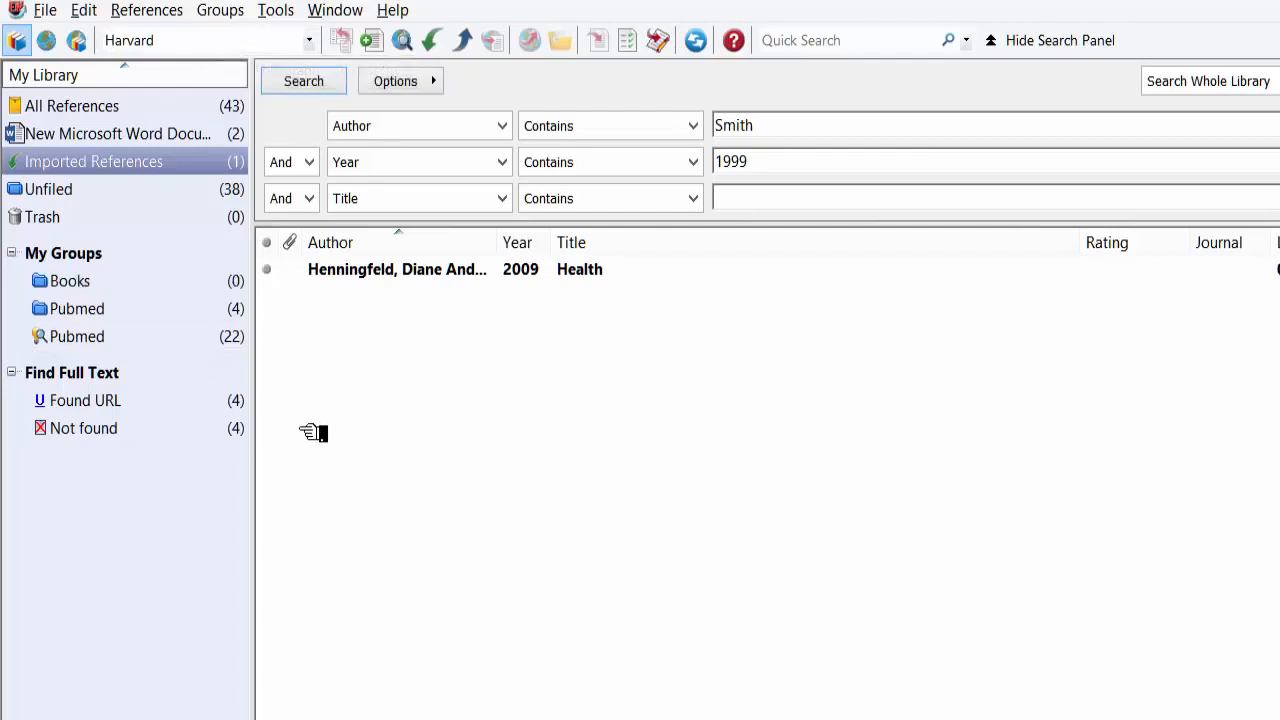
Add the imported "Health" reference to the Books group and display that group
left_click(84, 284)
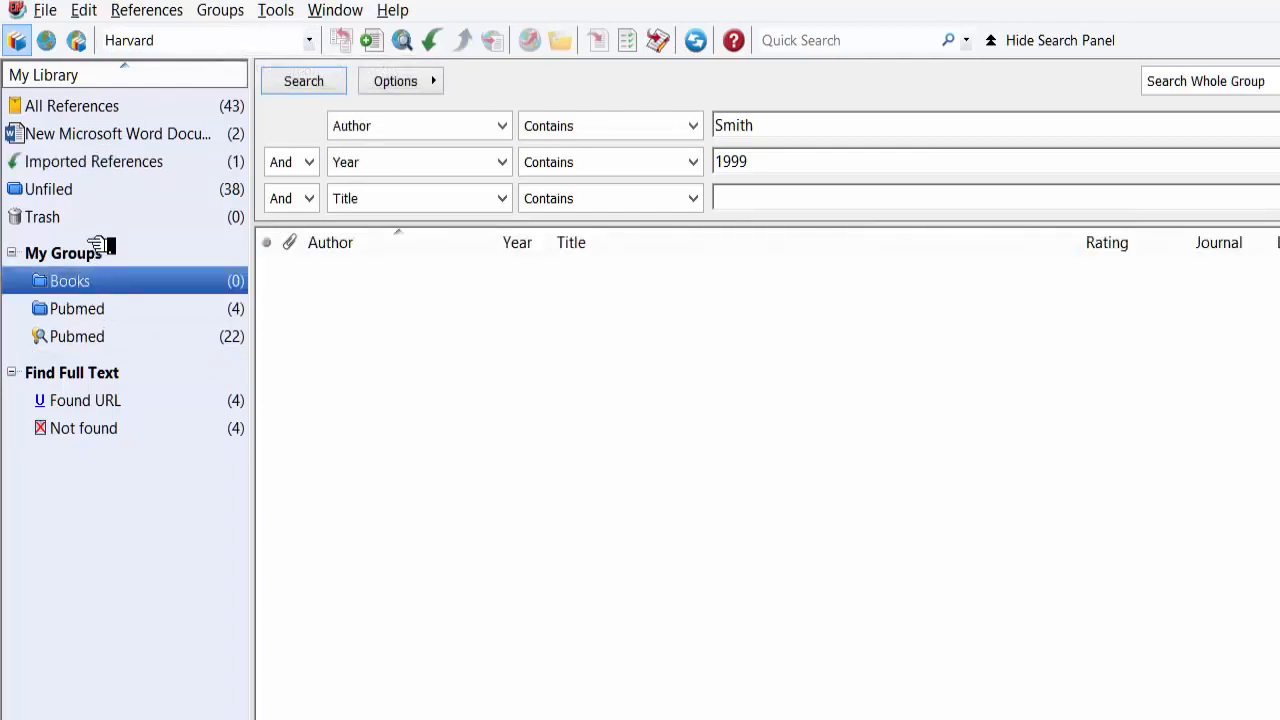
left_click(115, 167)
left_click(345, 272)
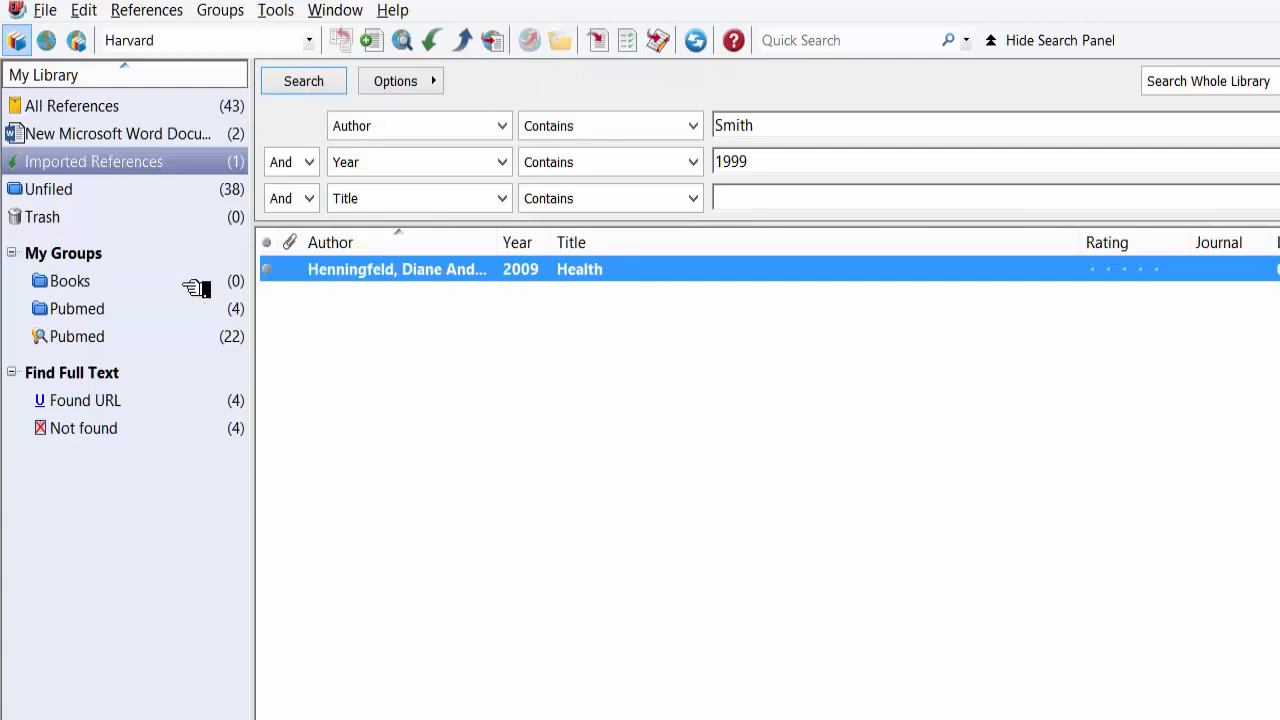
left_click_drag(104, 336, 78, 301)
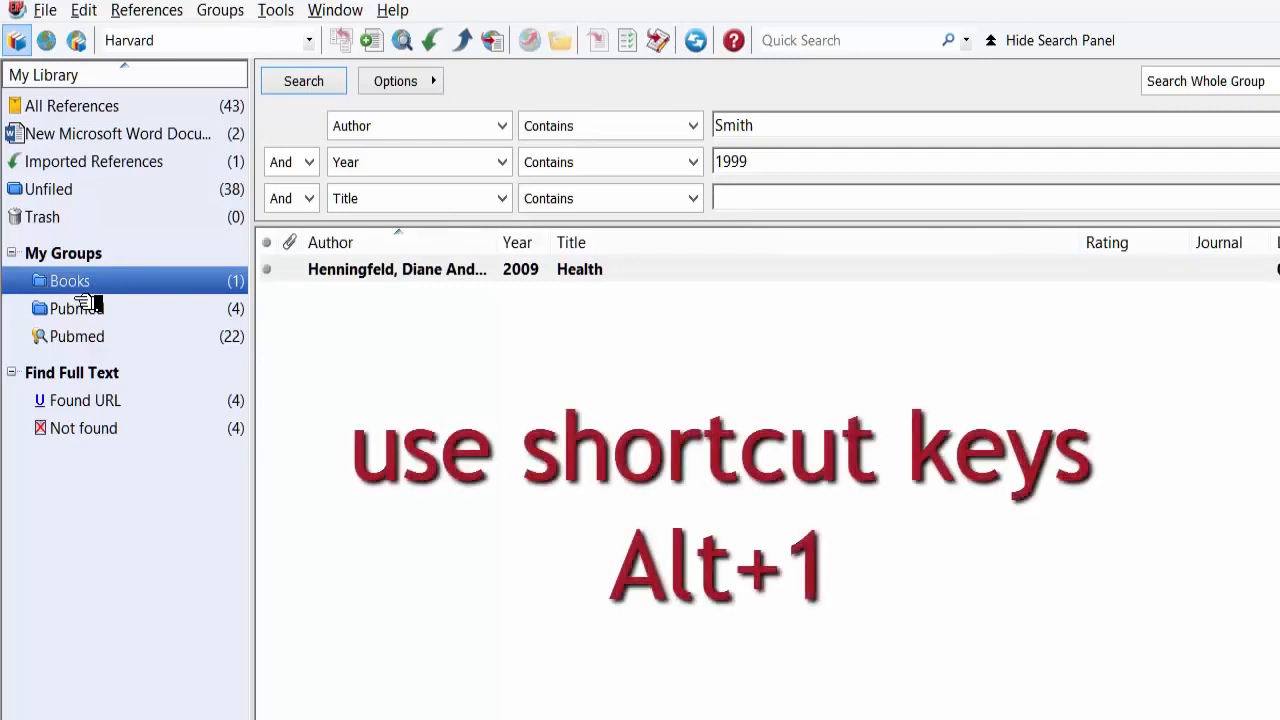
Switch to the Word document, return to EndNote, and select the "Health" reference in the Books group
key("alt+1")
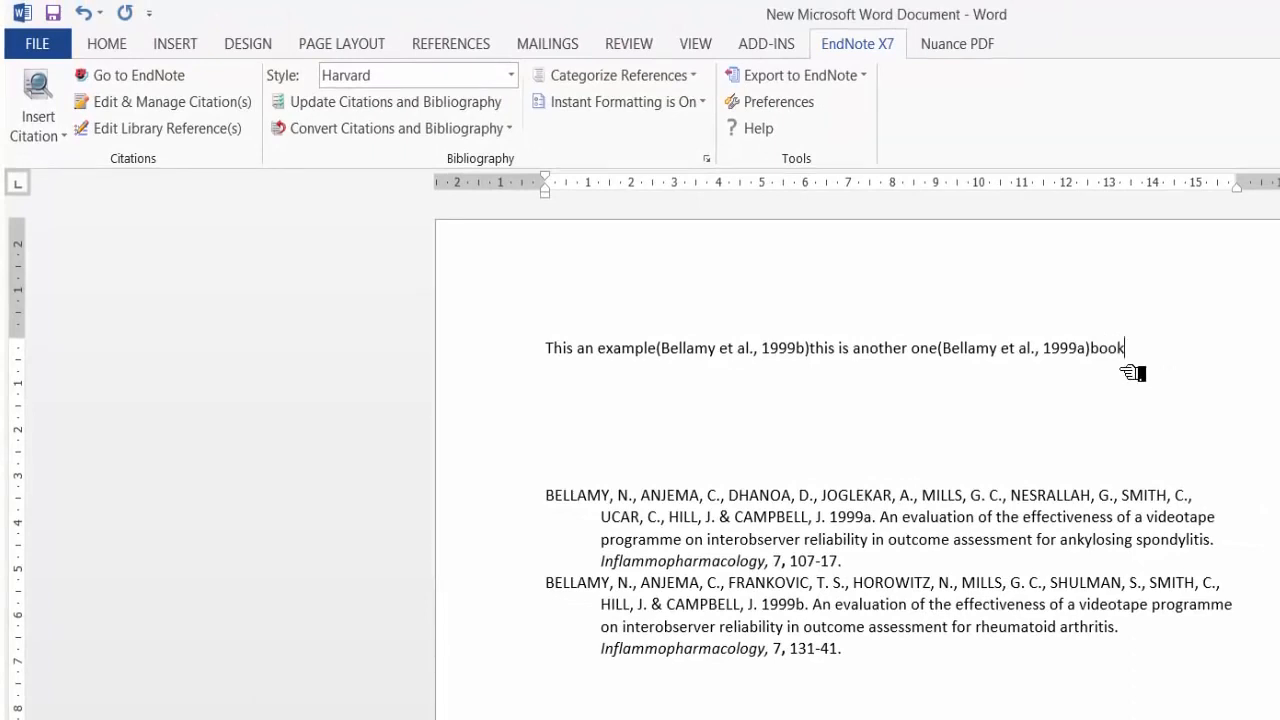
left_click(166, 84)
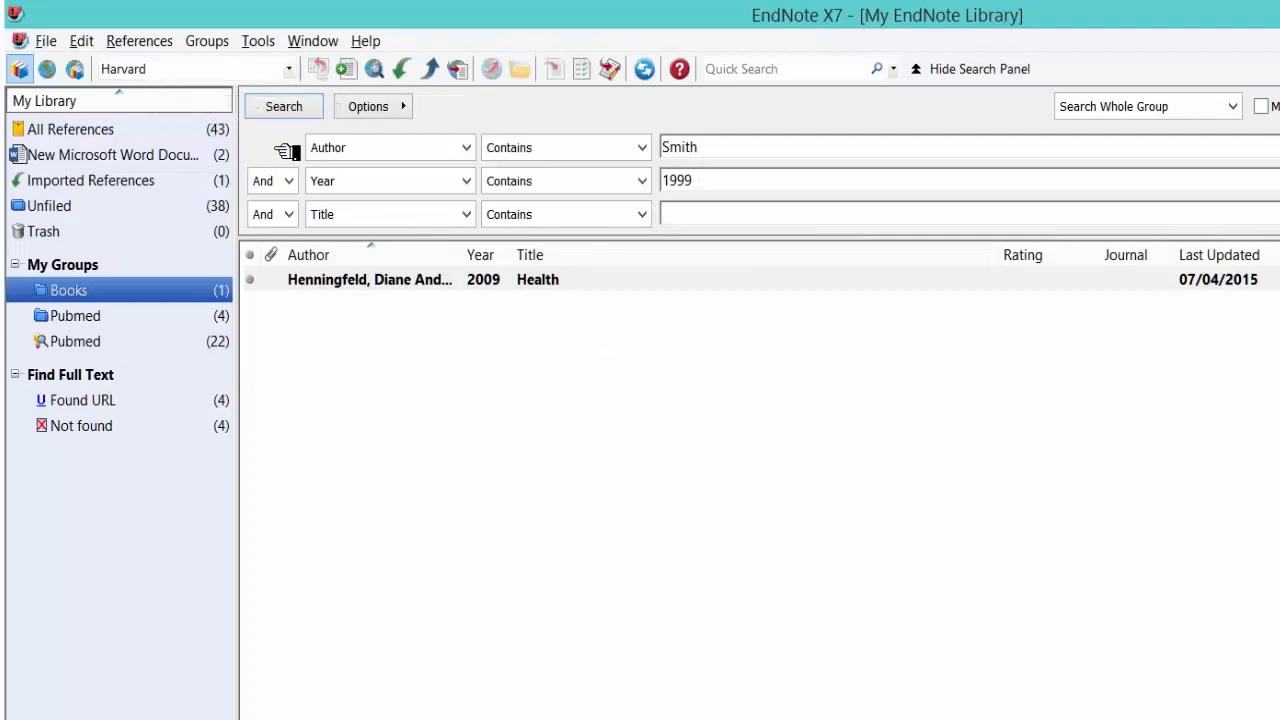
left_click(560, 287)
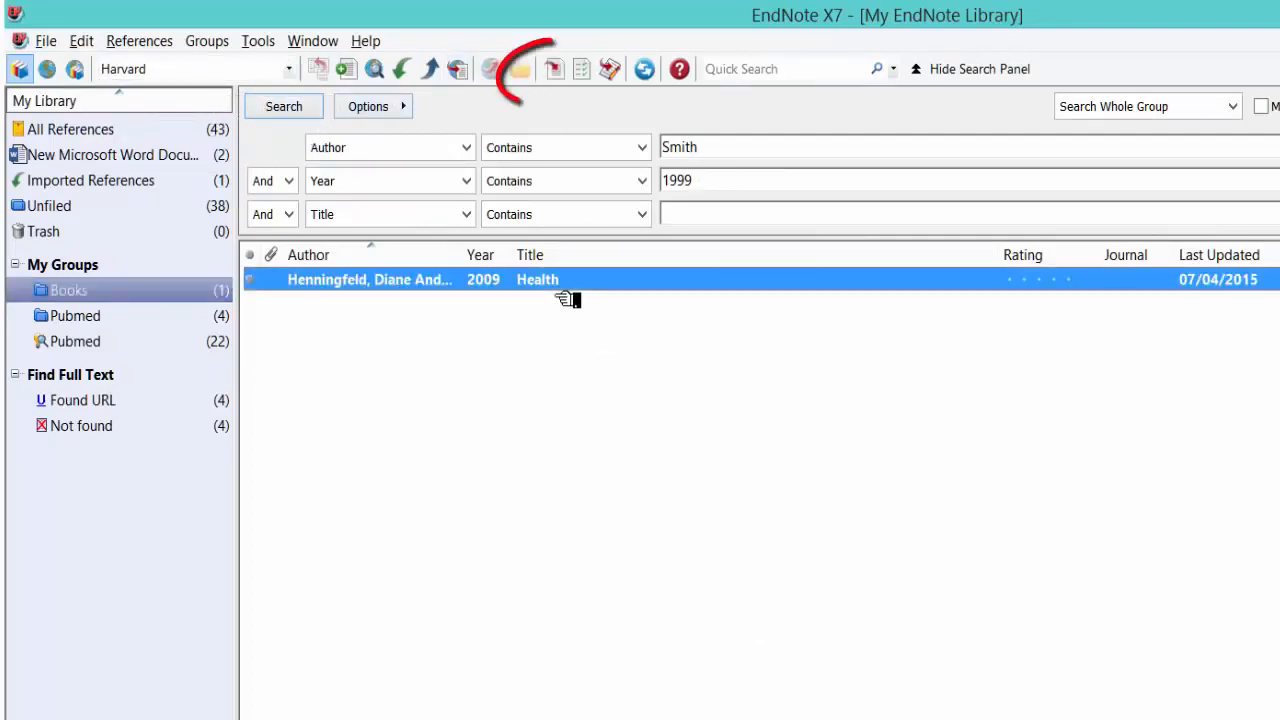
Open the bibliography configuration for the Word document, review its layout options for font and line spacing, and cancel without changes
left_click(583, 74)
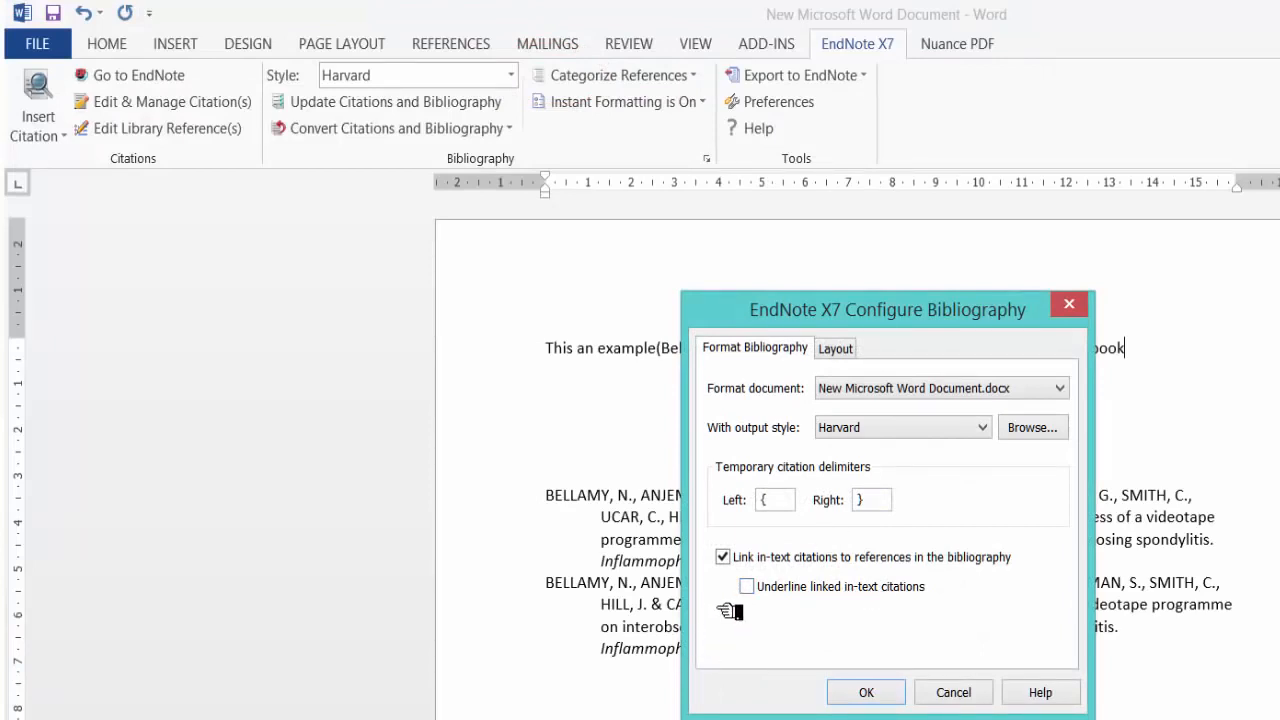
left_click(845, 355)
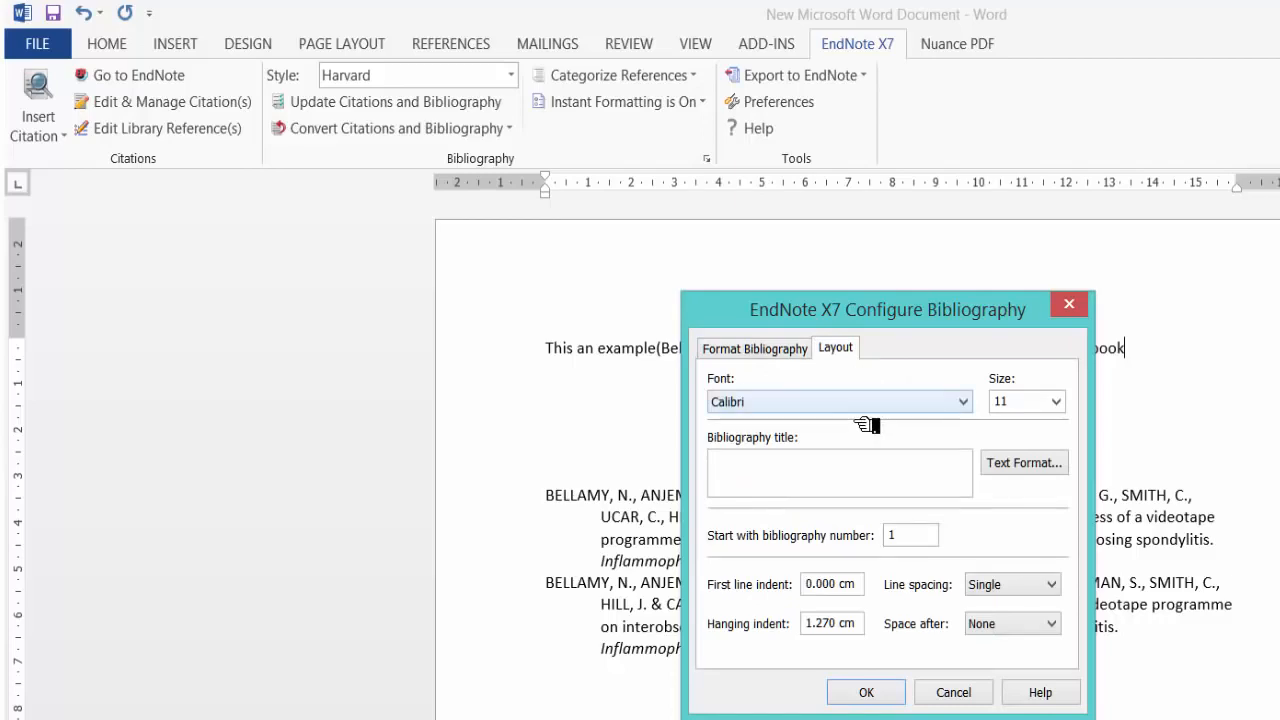
left_click(860, 405)
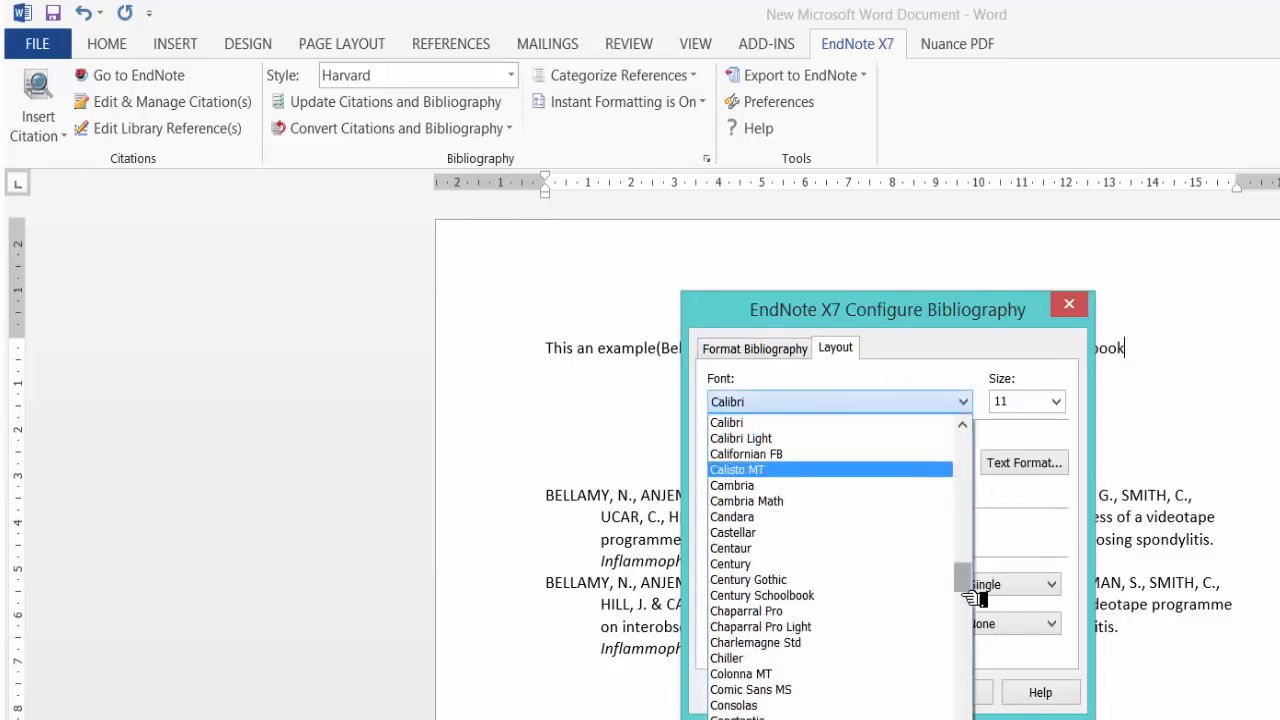
left_click_drag(964, 588, 1001, 719)
left_click(972, 312)
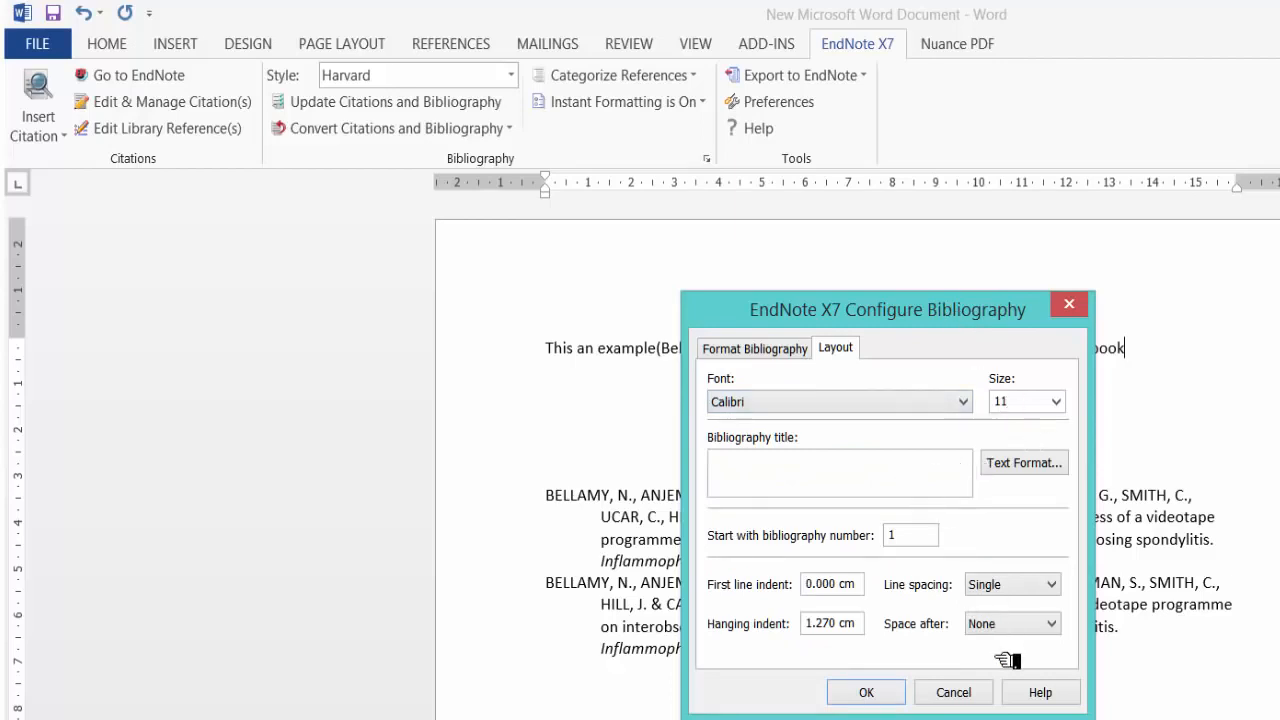
left_click(1015, 588)
left_click(1015, 601)
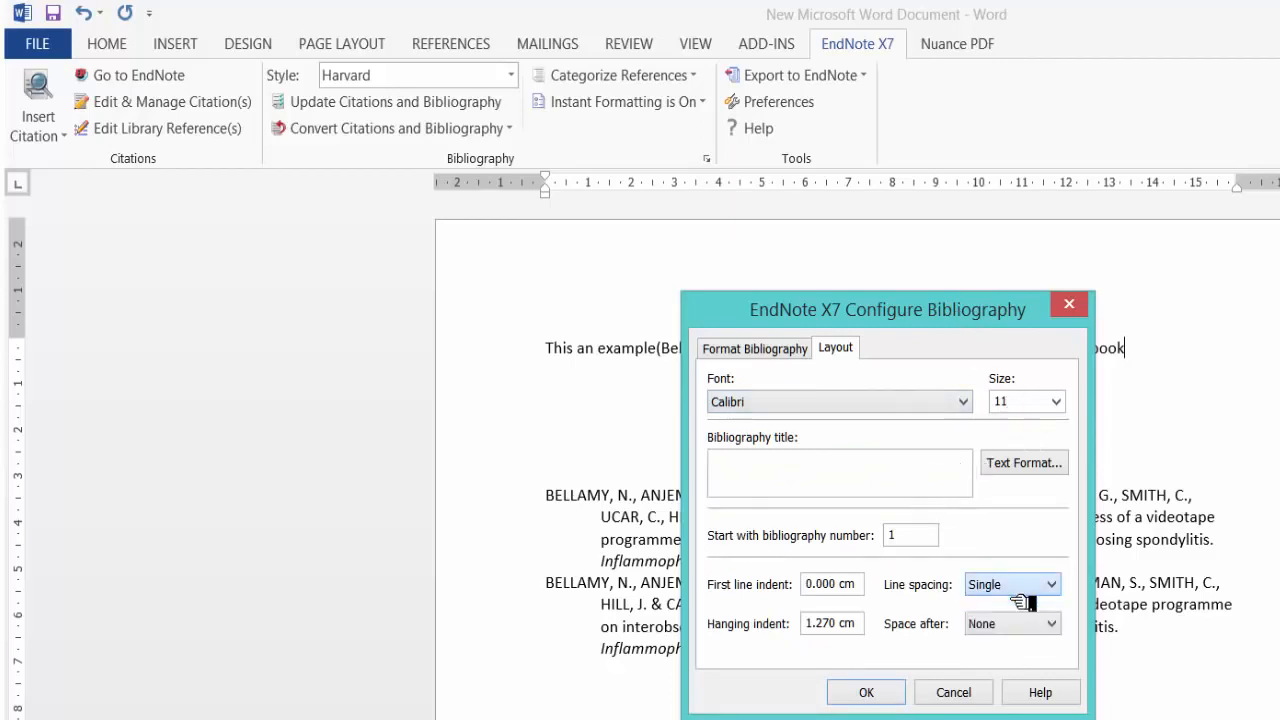
left_click(952, 697)
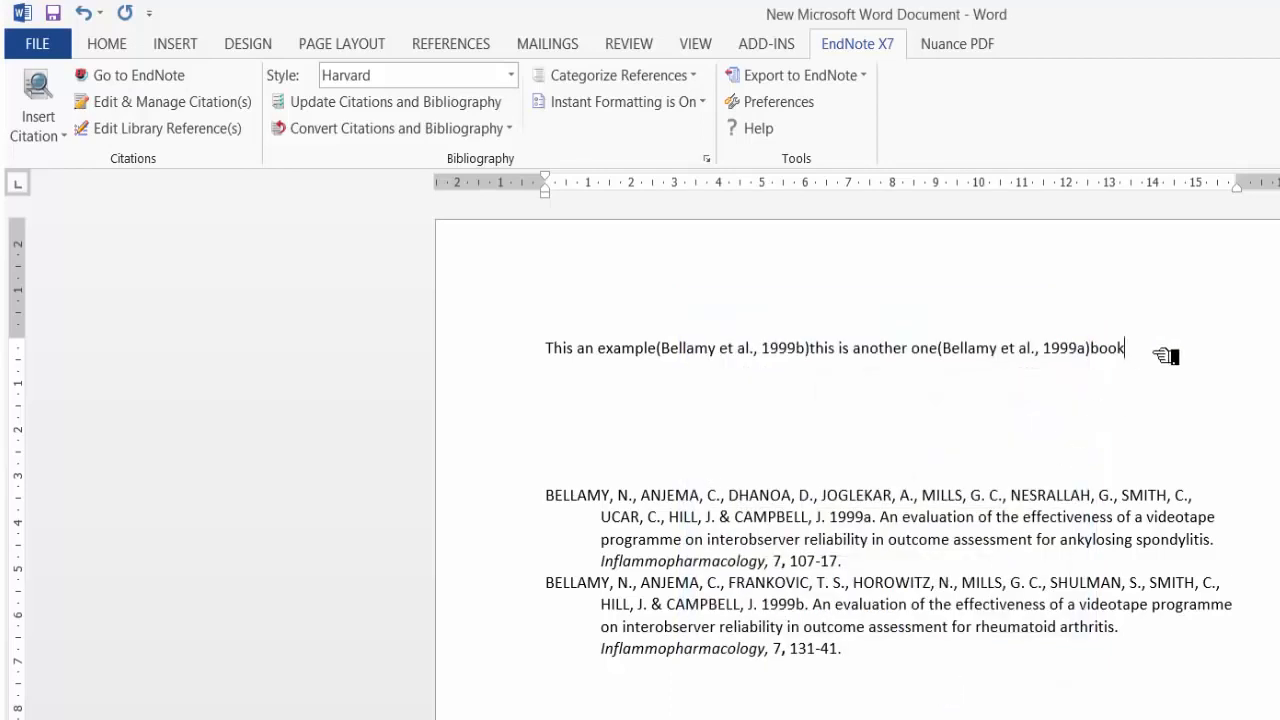
Return to EndNote, insert the selected "Health" reference as a citation after "book" in the Word document, and highlight its bibliography entry
left_click(140, 78)
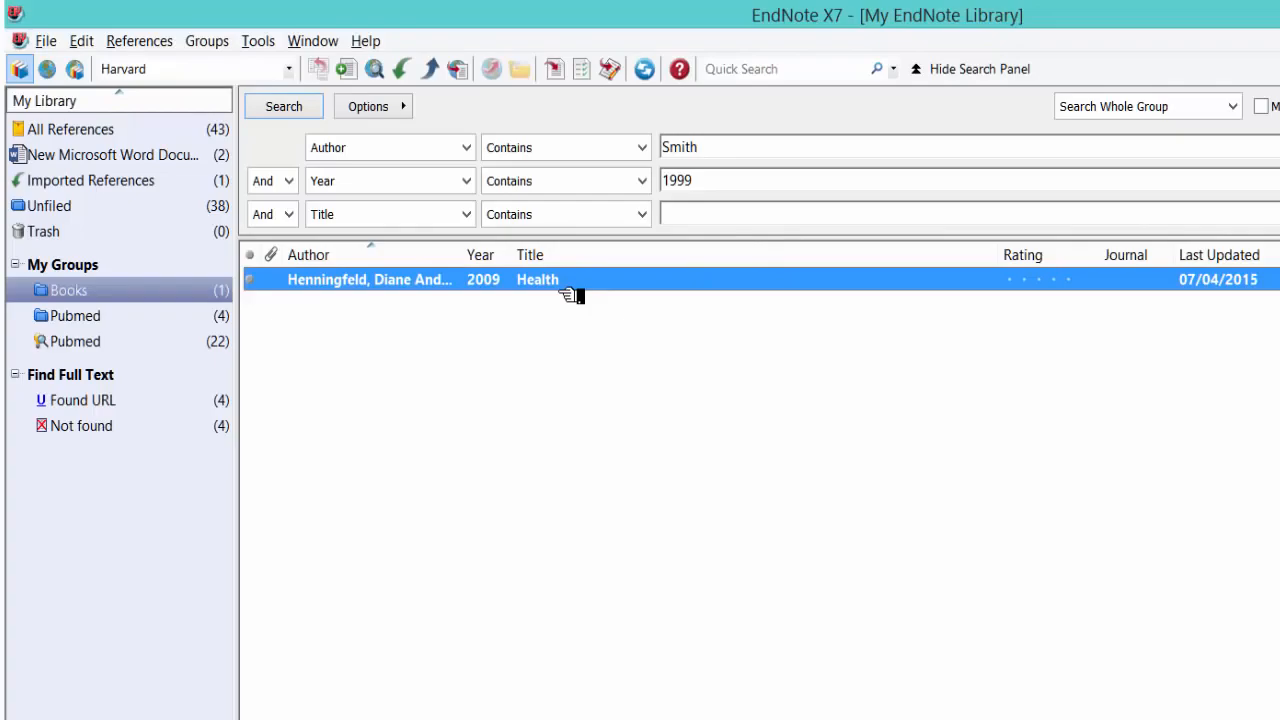
left_click(556, 69)
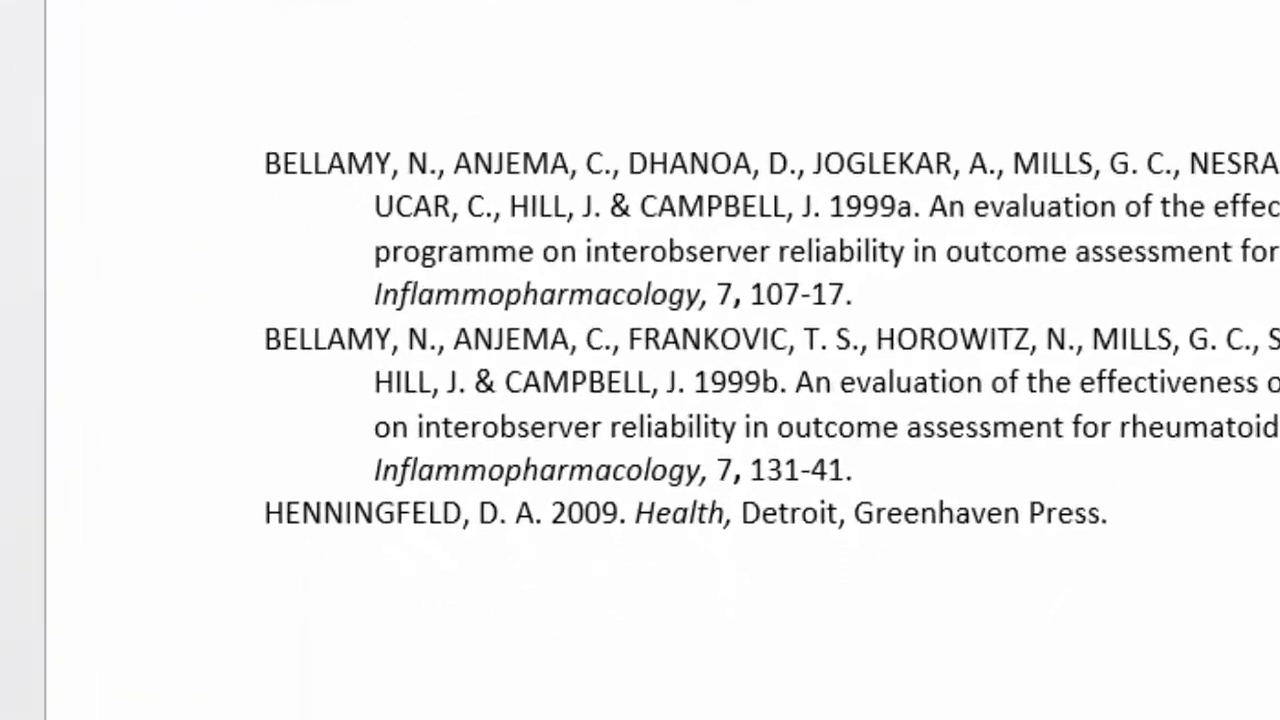
left_click_drag(1192, 445, 250, 500)
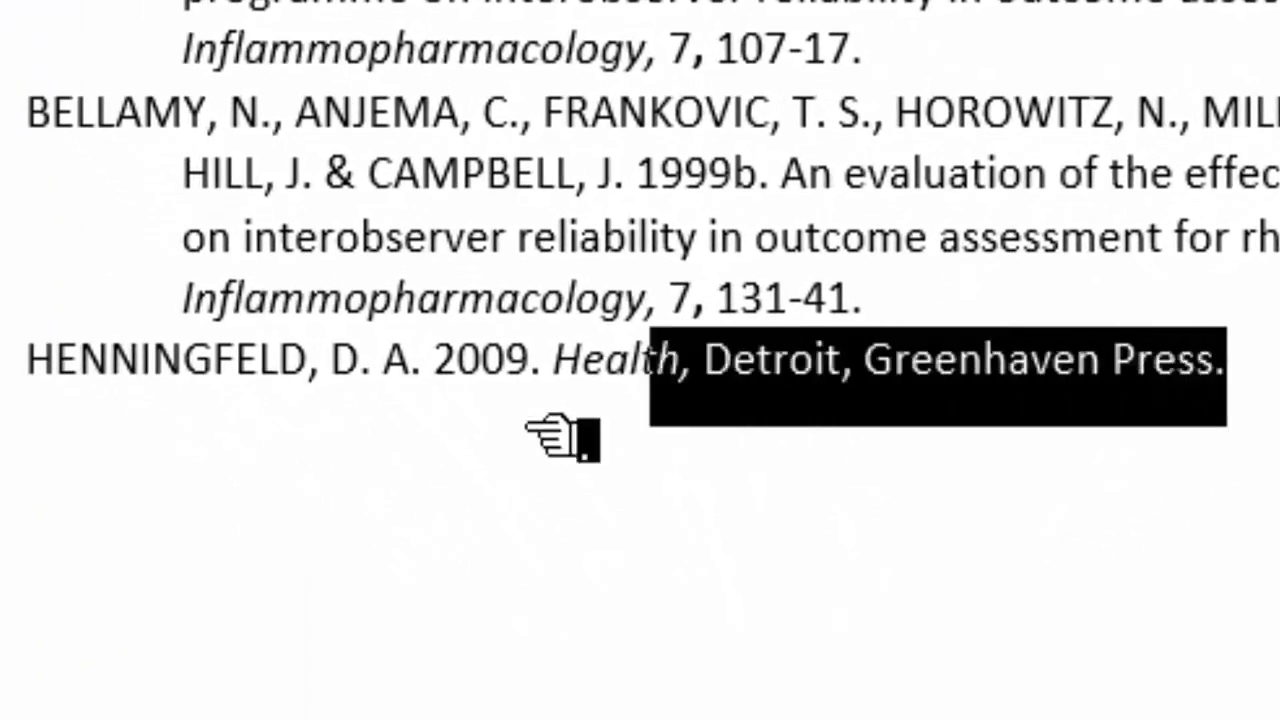
left_click_drag(128, 453, 42, 456)
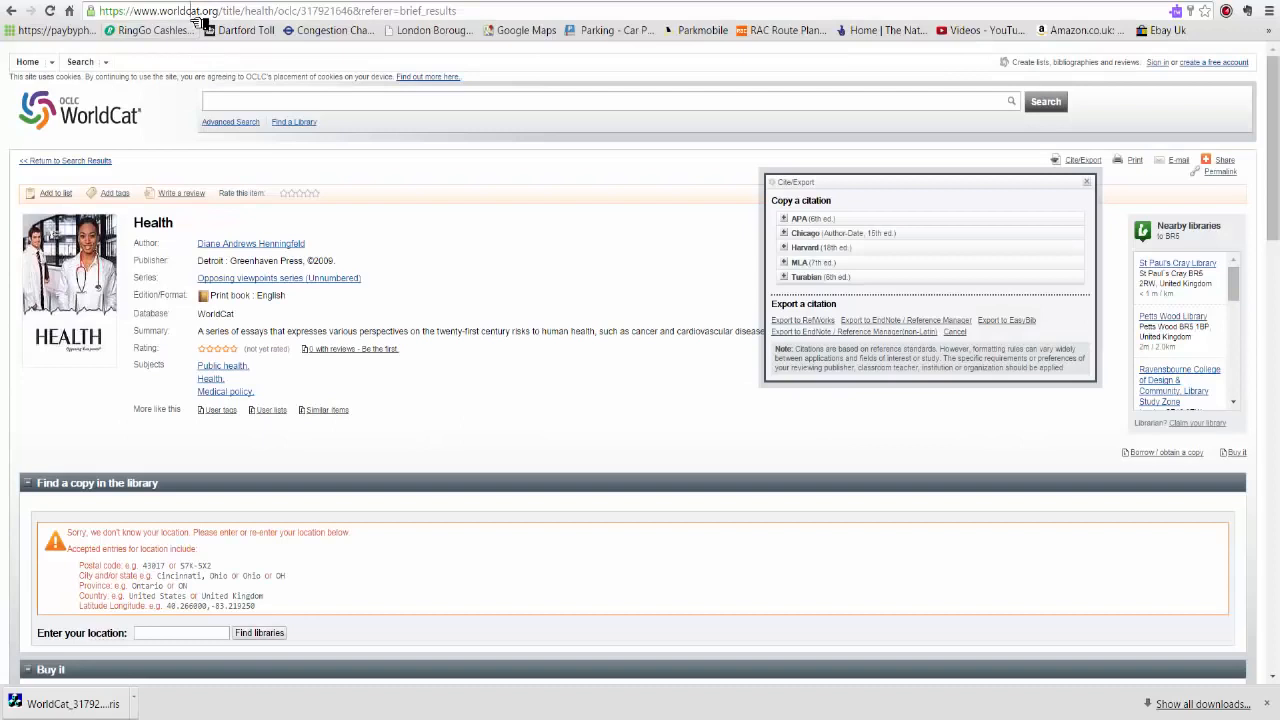
Switch to the browser, search the web for "endnote output styles" and open the EndNote Output Styles page
left_click(201, 14)
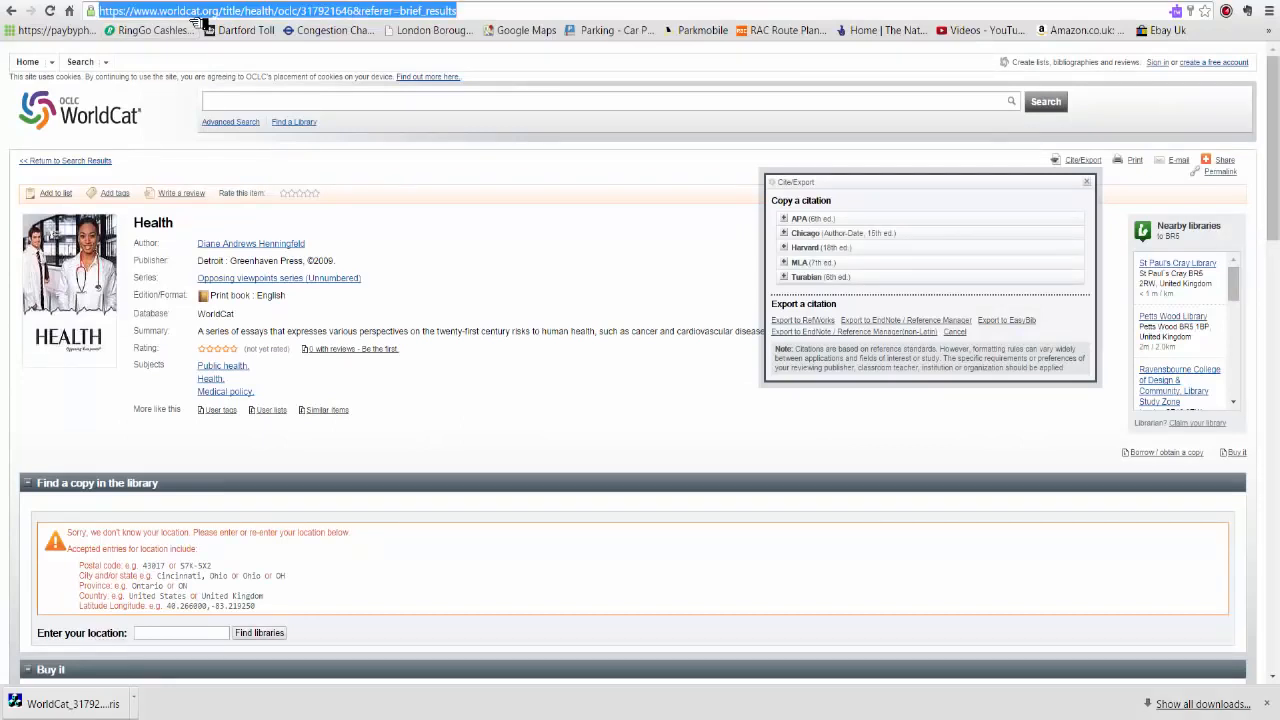
type("endnote")
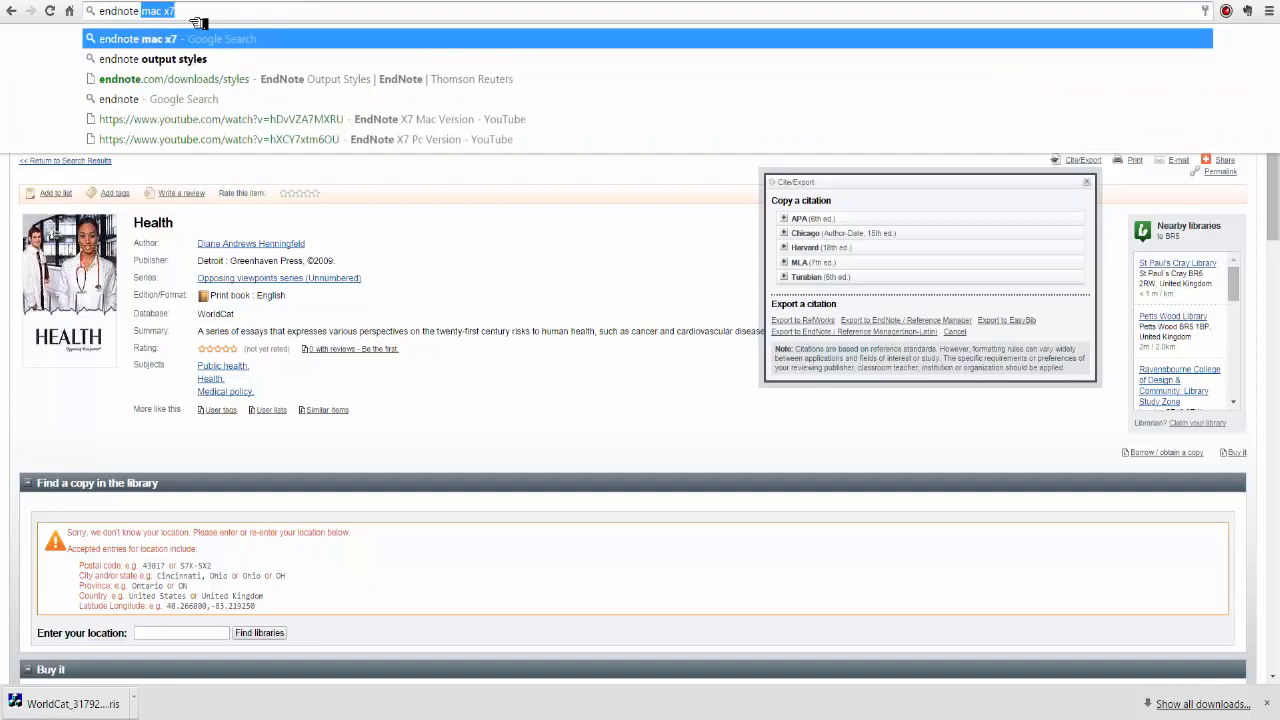
type(" out")
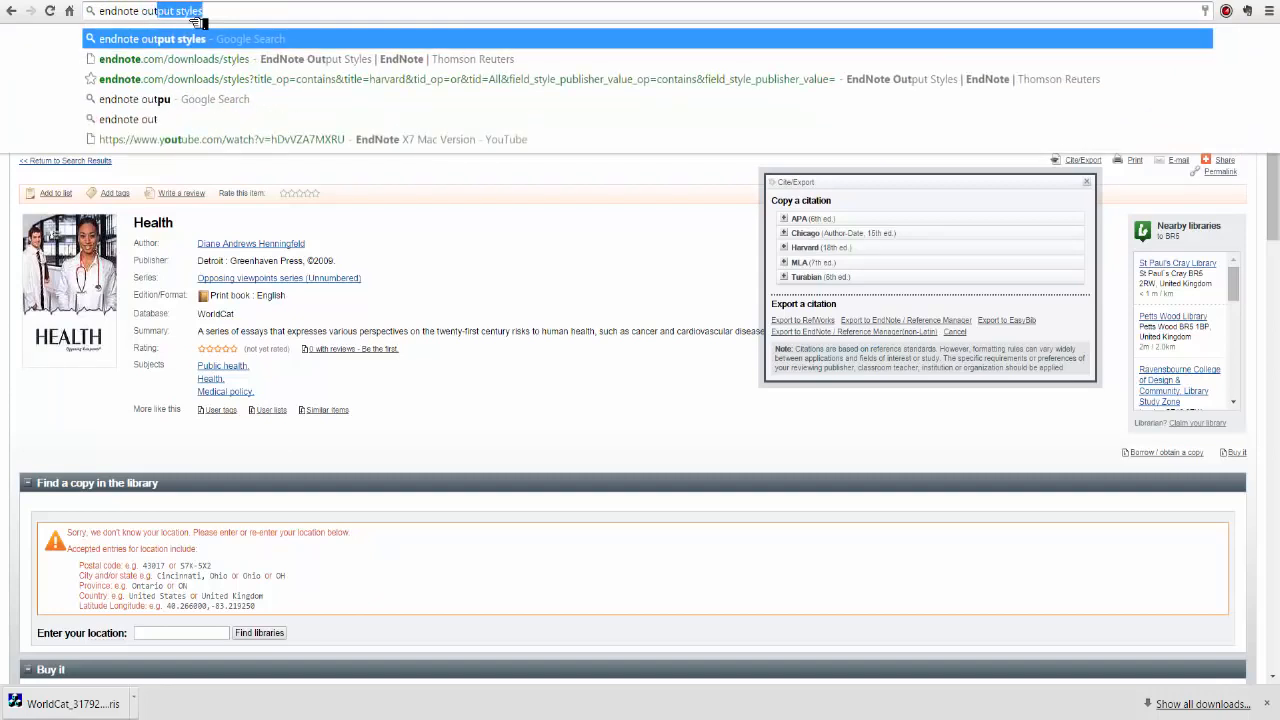
type("put styles")
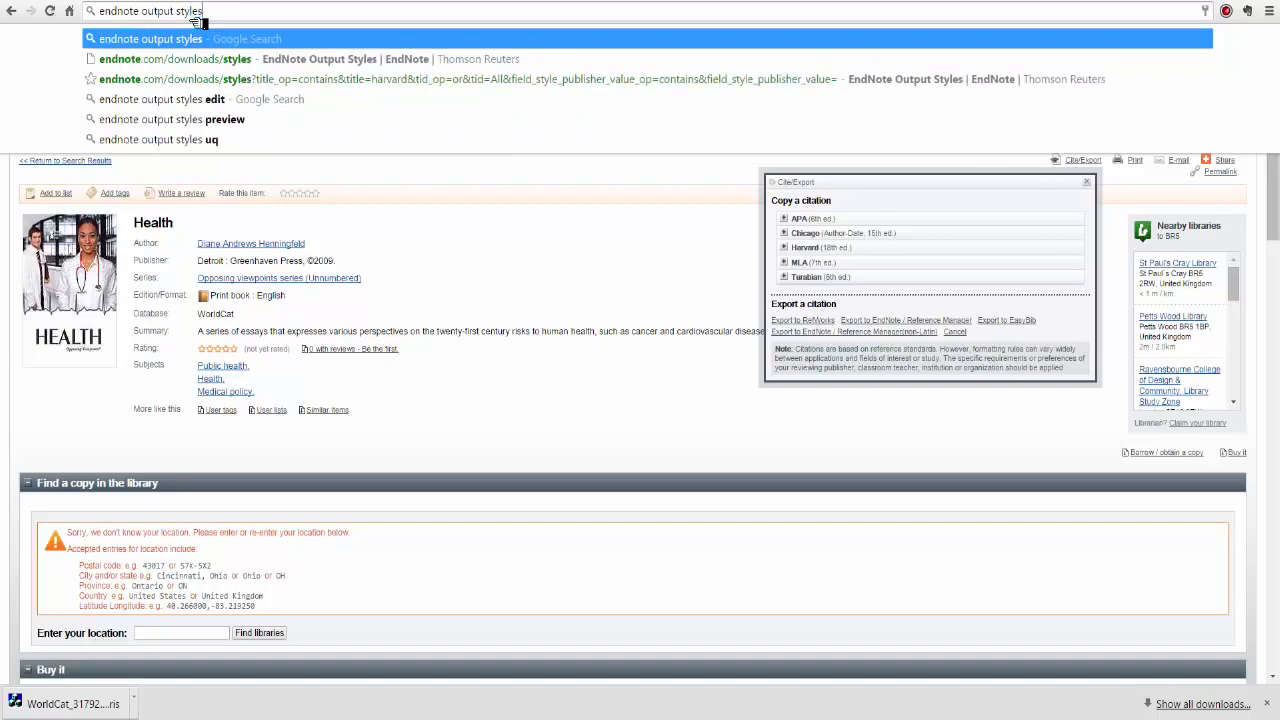
key("Return")
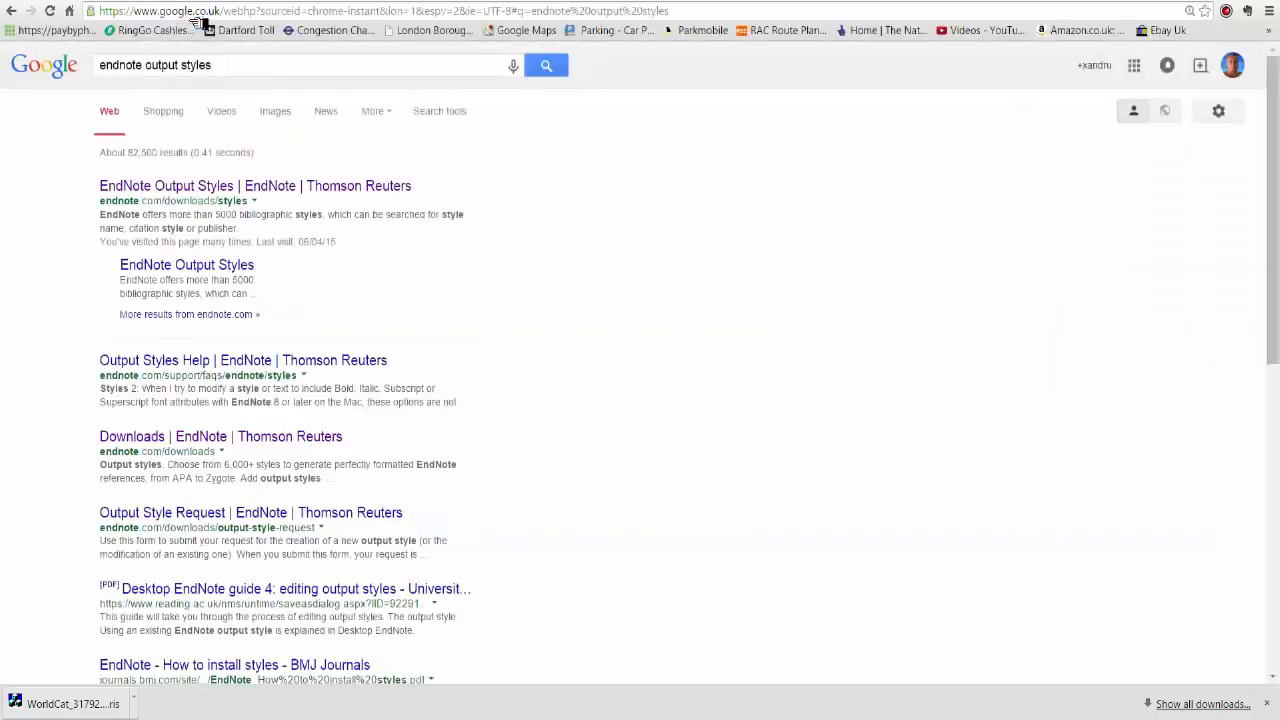
left_click(282, 188)
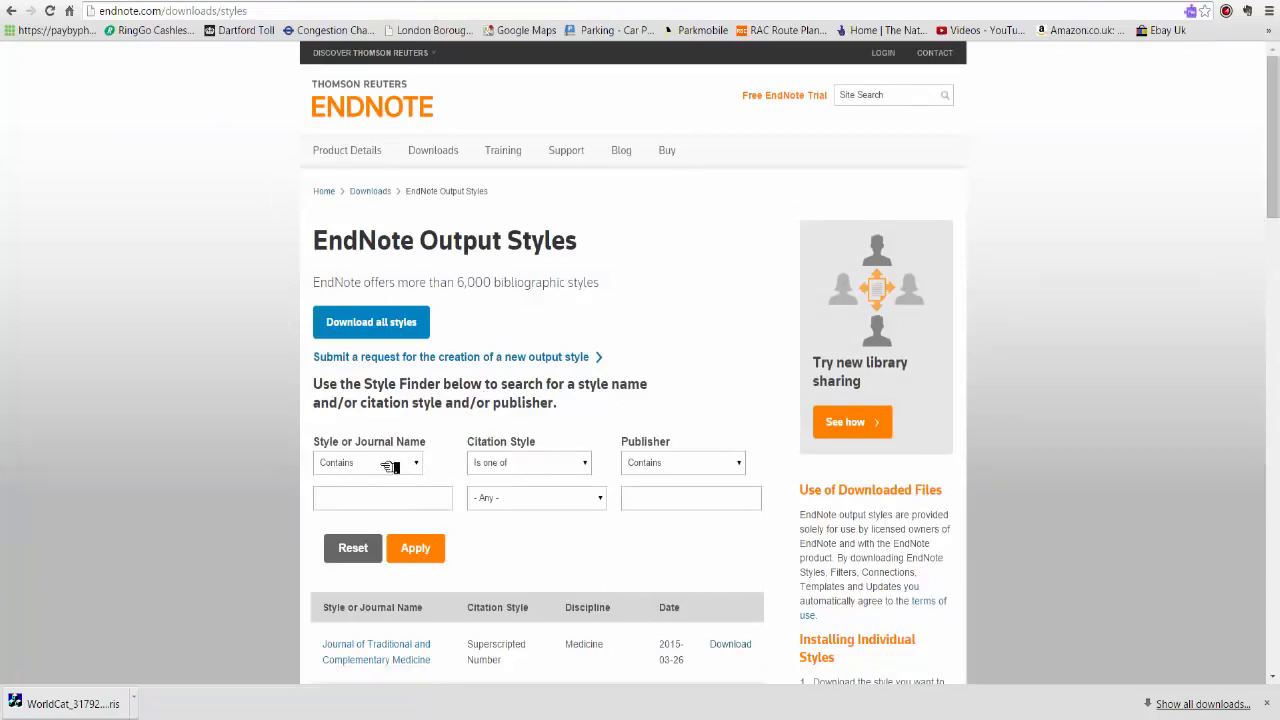
Search the Style Finder for styles whose name contains "harvard", keeping the citation style condition at "Is one of"
left_click(510, 465)
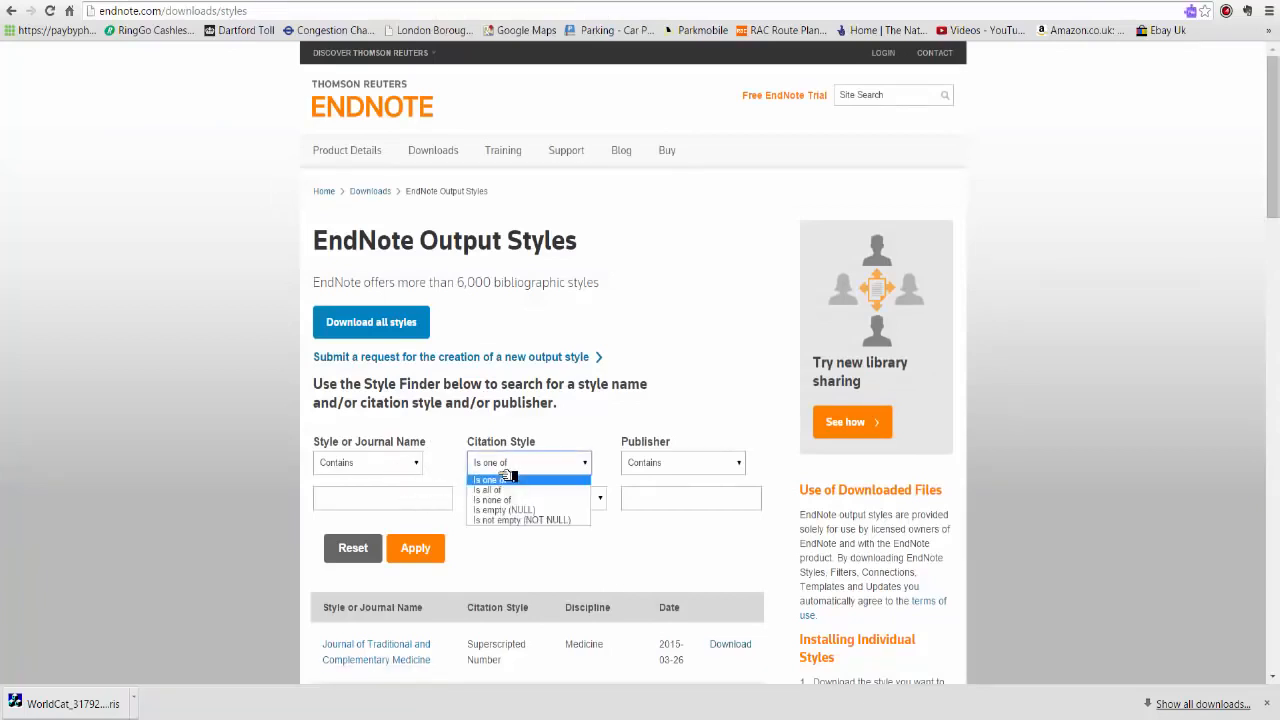
left_click(508, 479)
left_click(383, 500)
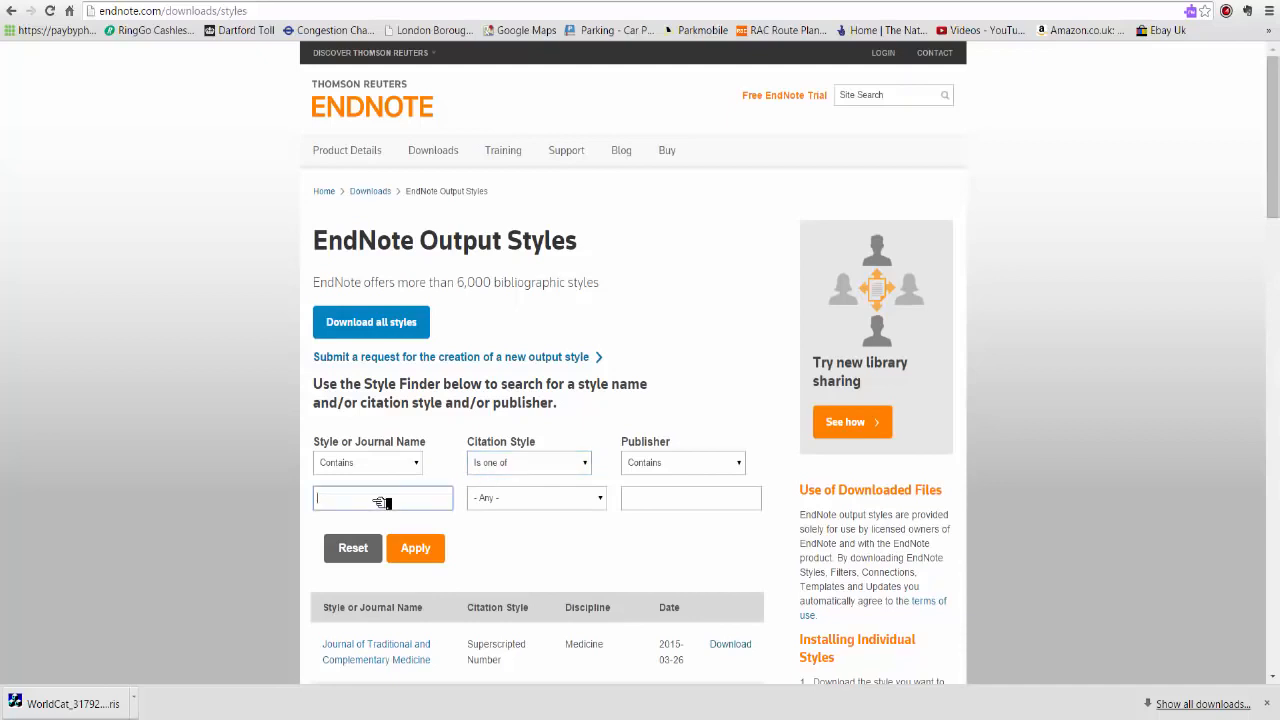
type("har")
type("vard")
key("Return")
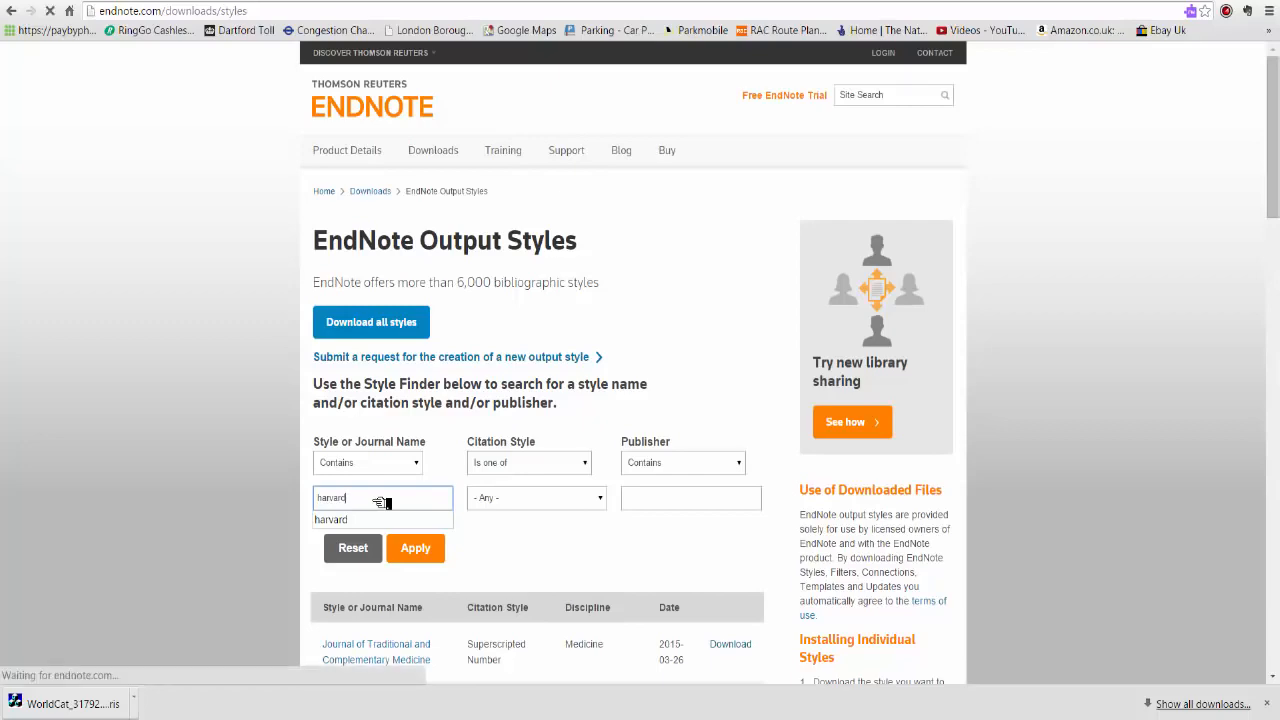
left_click(408, 550)
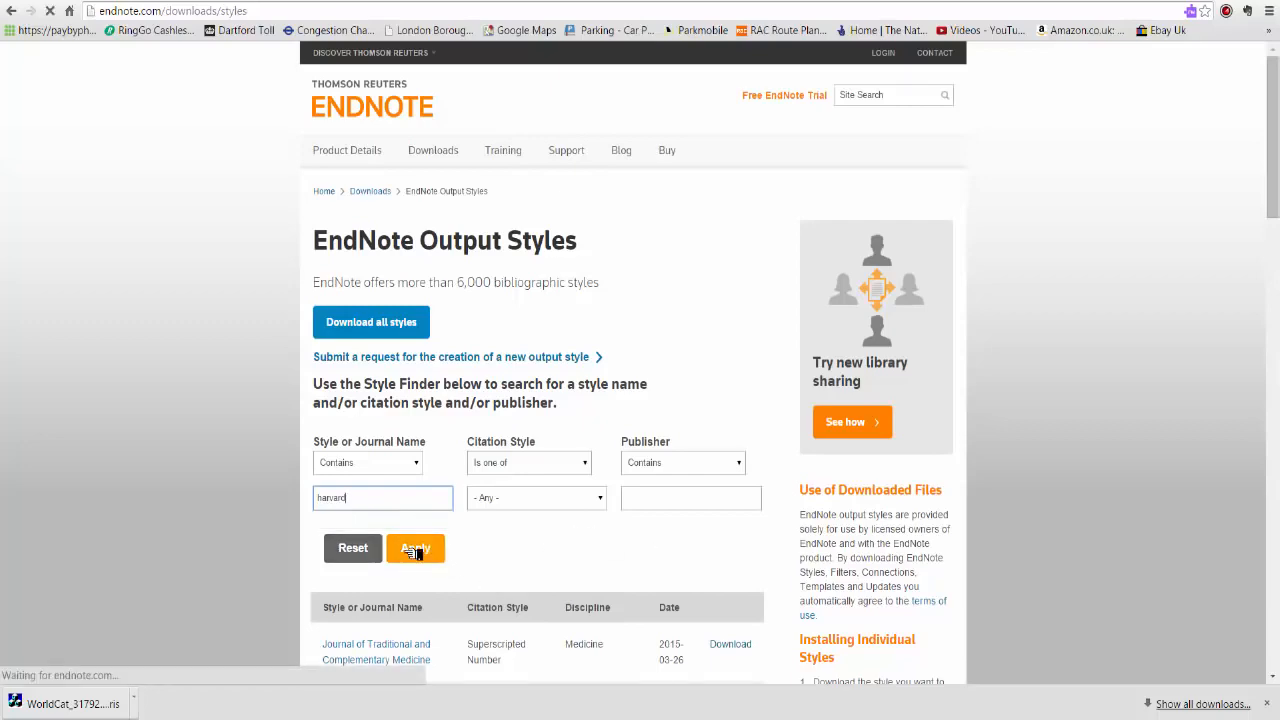
Find the Harvard (York University) style in the list of matching styles and download it
scroll(595, 600, "down", 3)
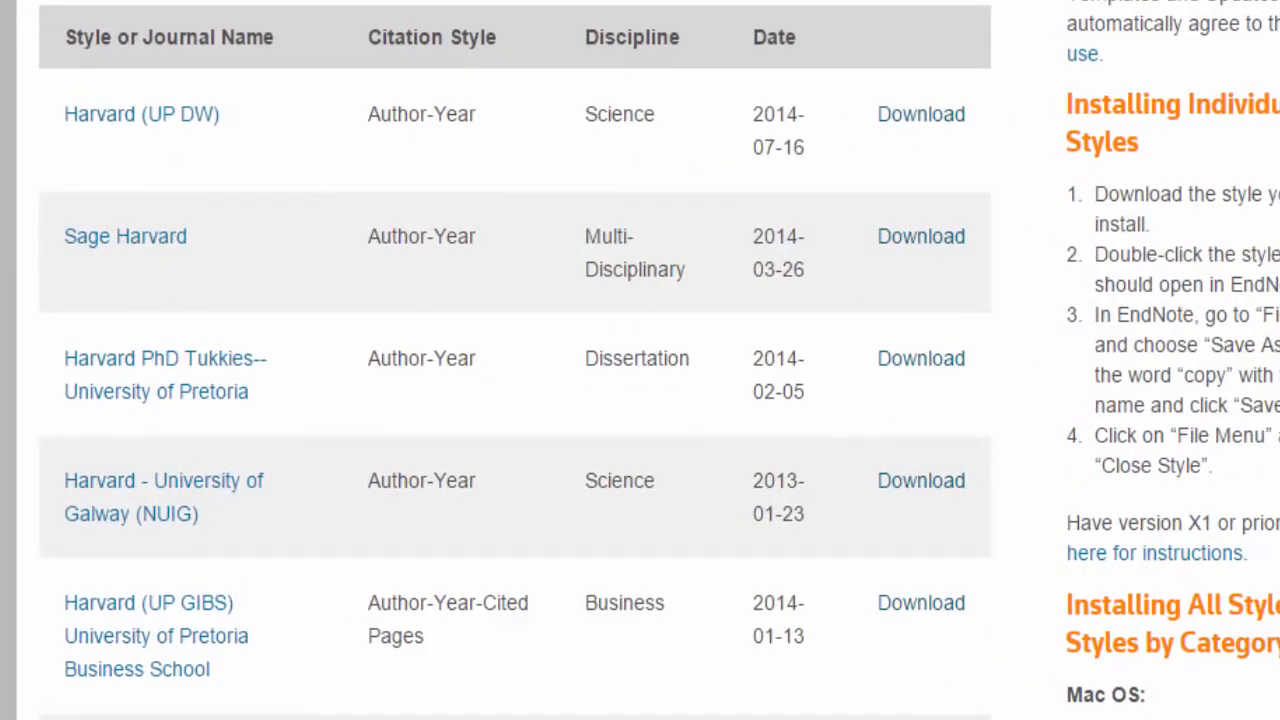
scroll(268, 482, "down", 5)
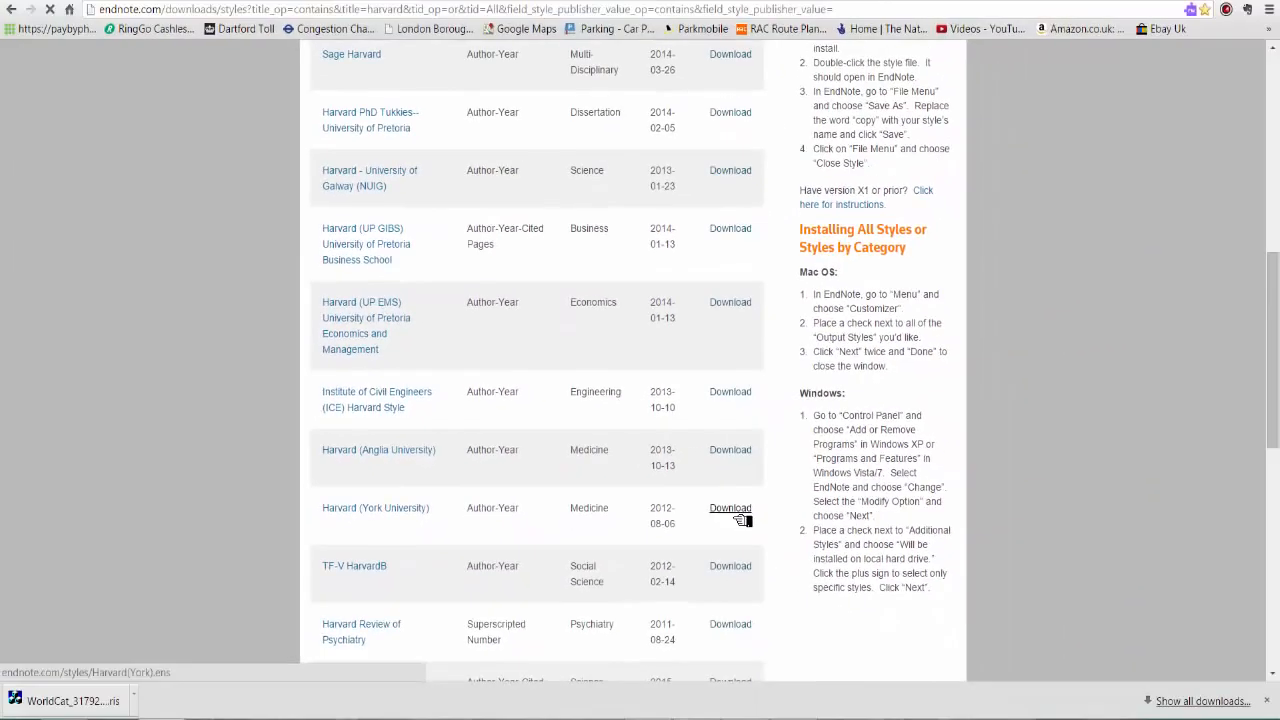
left_click(928, 604)
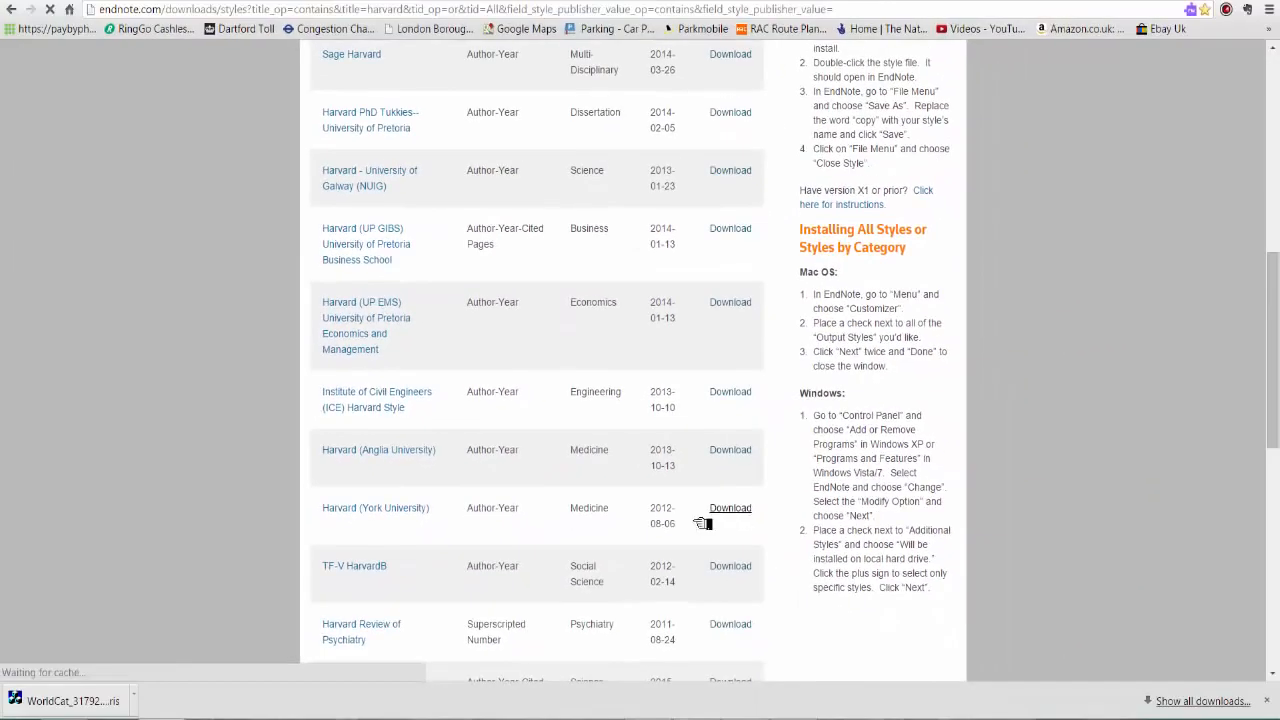
Show the downloaded files in their folder and open the Harvard(York) style file in EndNote
left_click(140, 710)
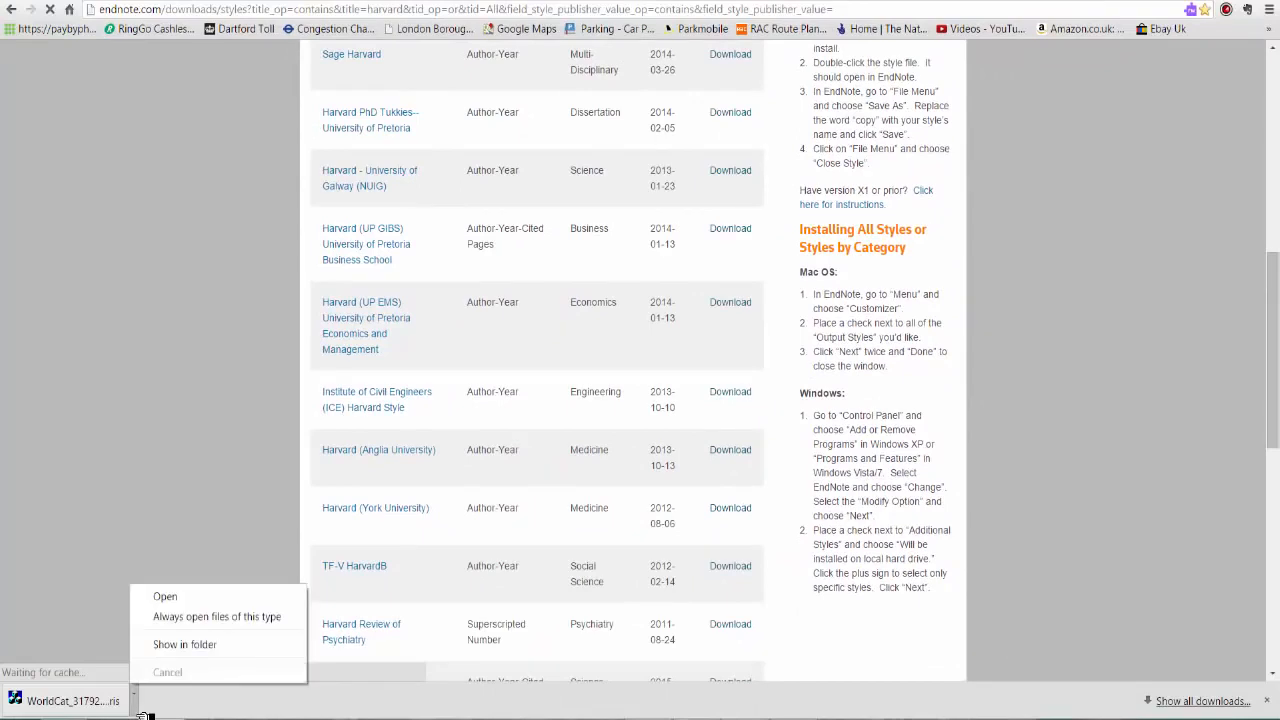
left_click(172, 646)
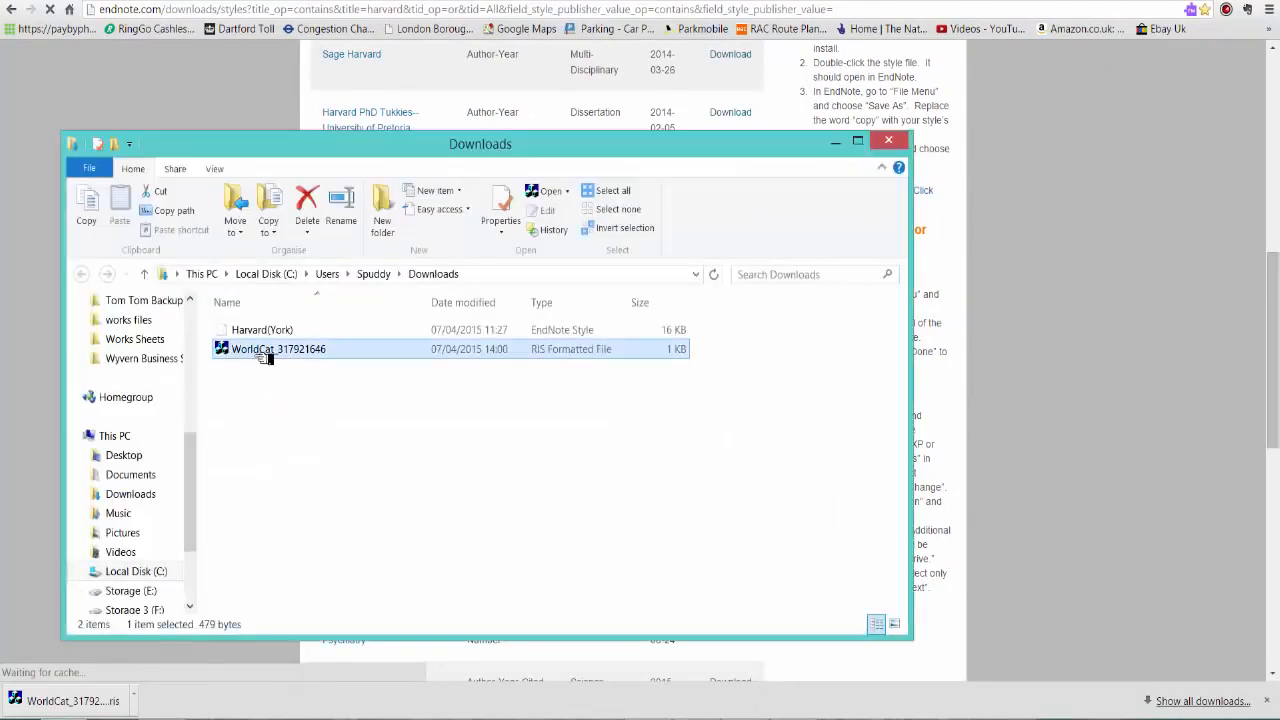
left_click(284, 334)
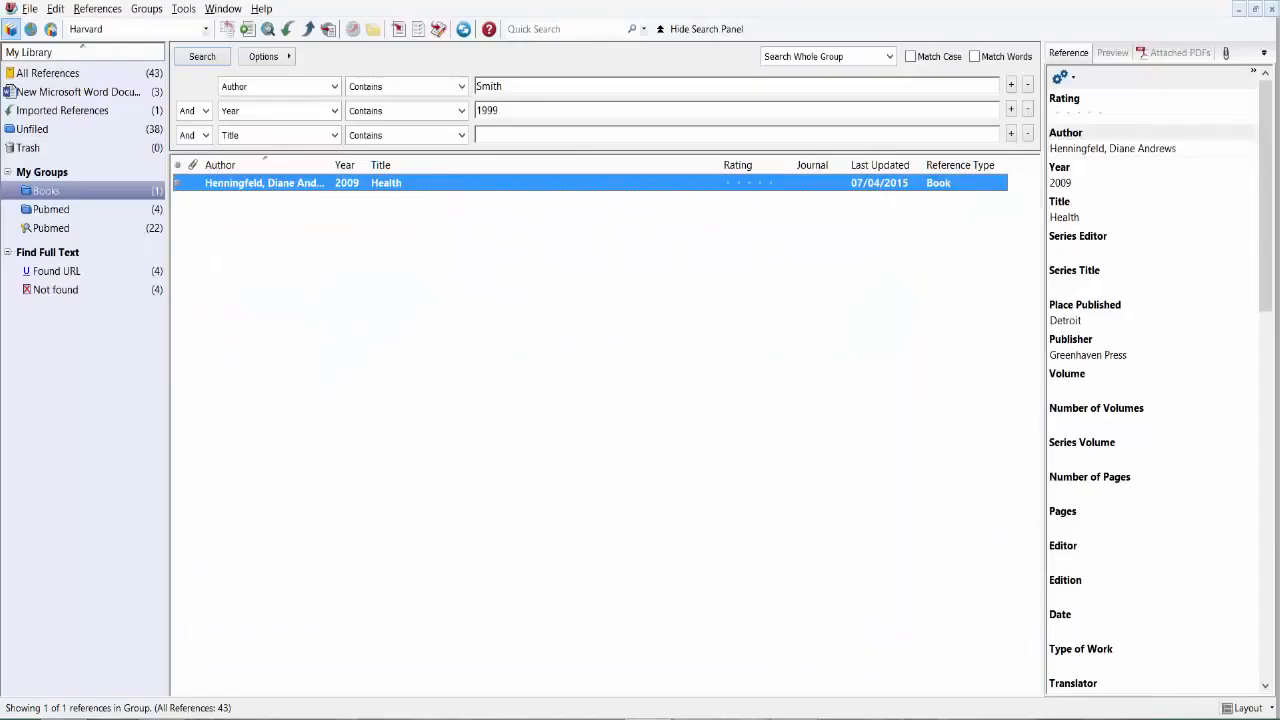
left_click(120, 676)
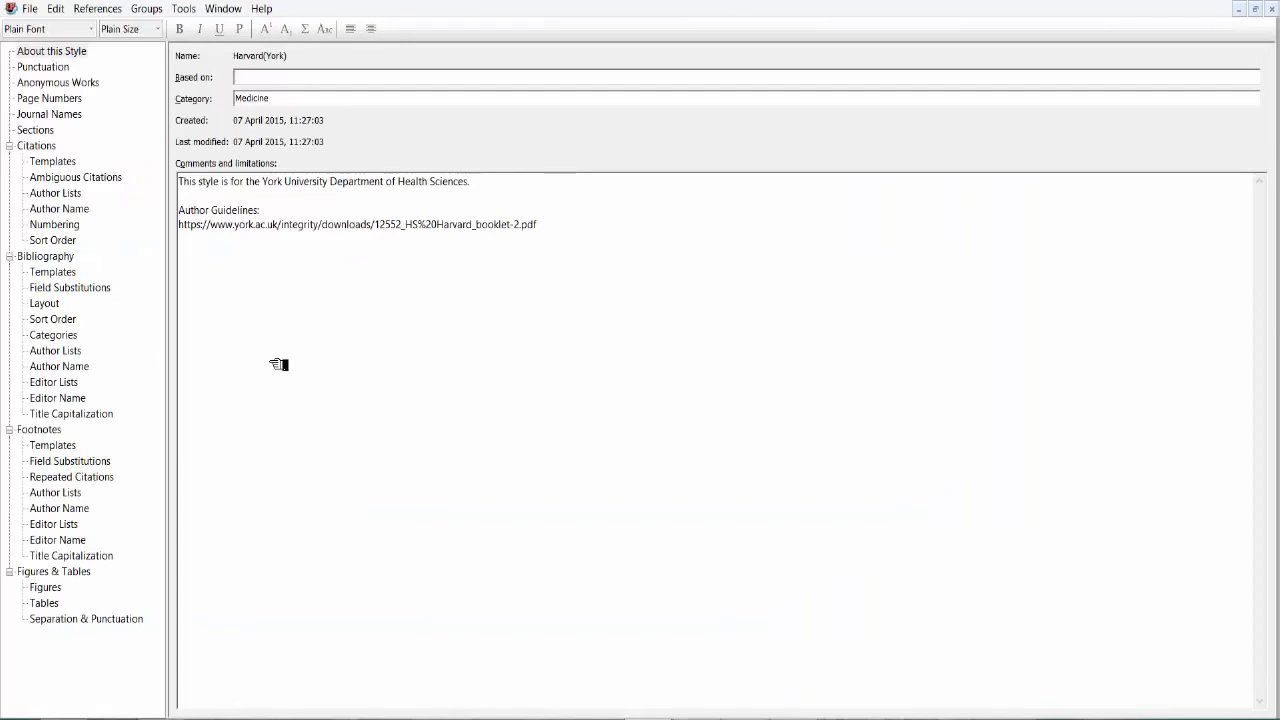
Return to the Downloads folder, check which application opens the Harvard(York) style file, and close the folder
left_click(84, 705)
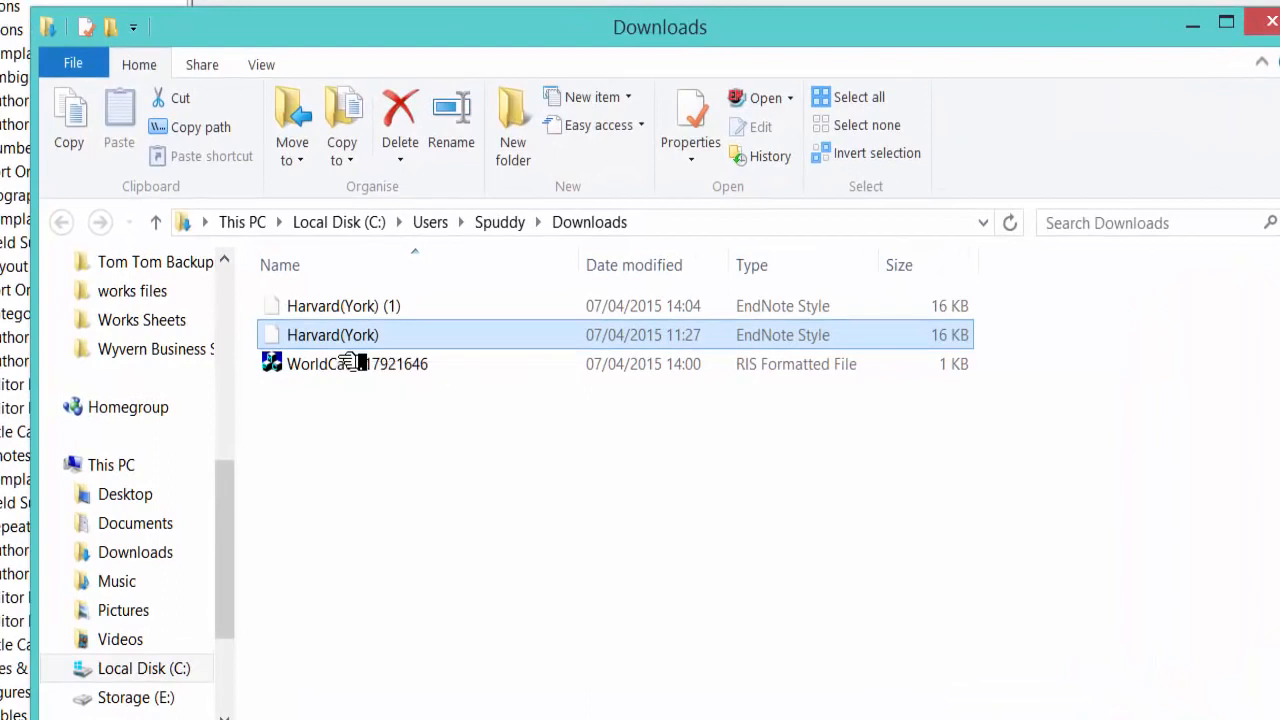
right_click(342, 345)
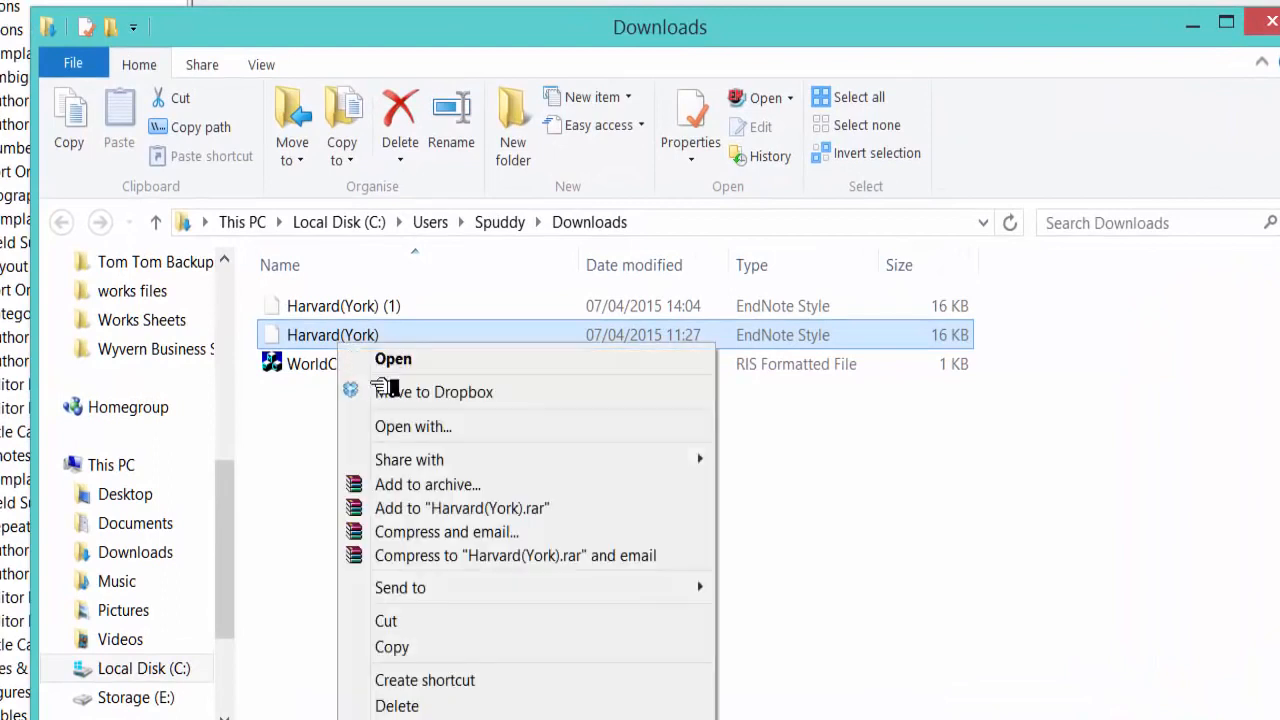
left_click(446, 426)
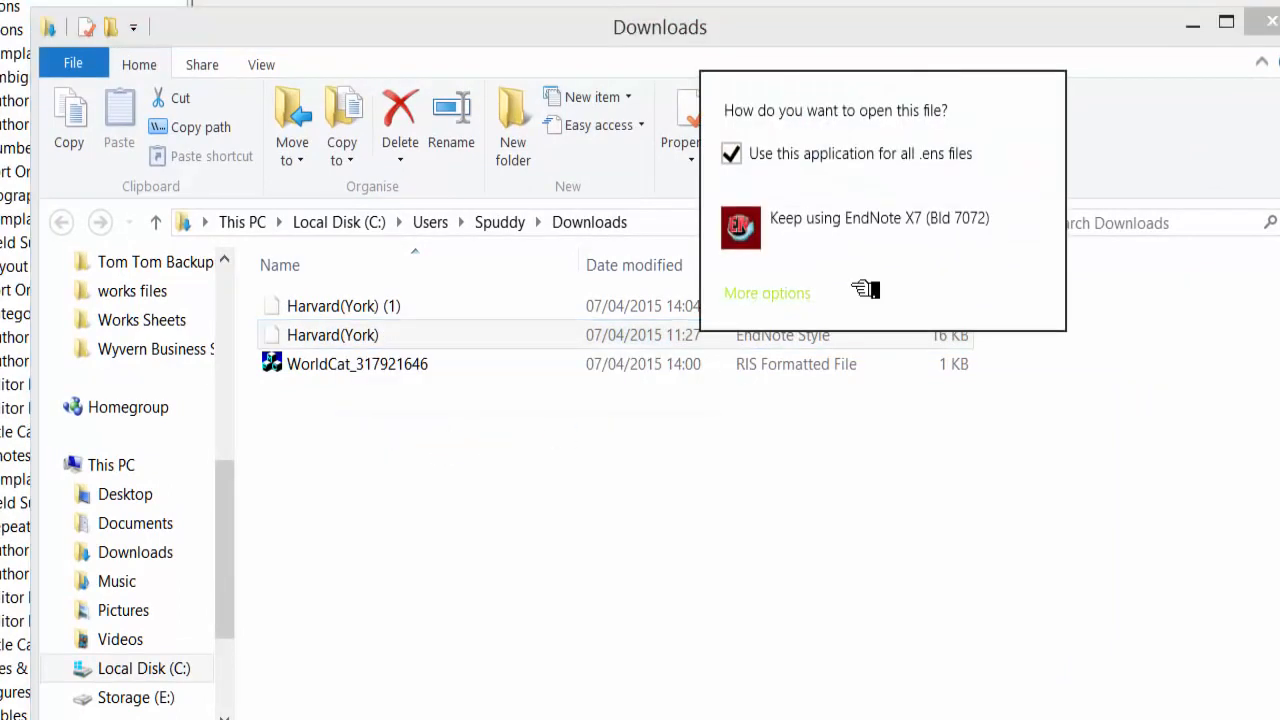
left_click(899, 449)
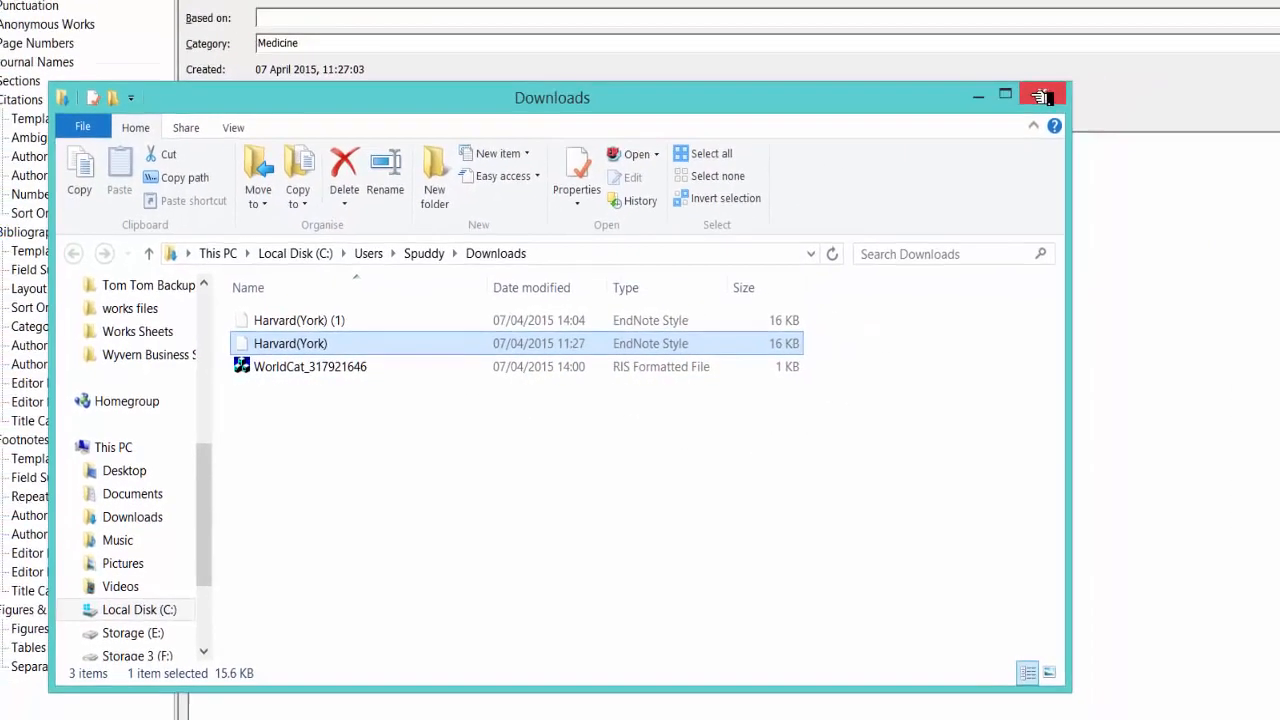
left_click(1042, 97)
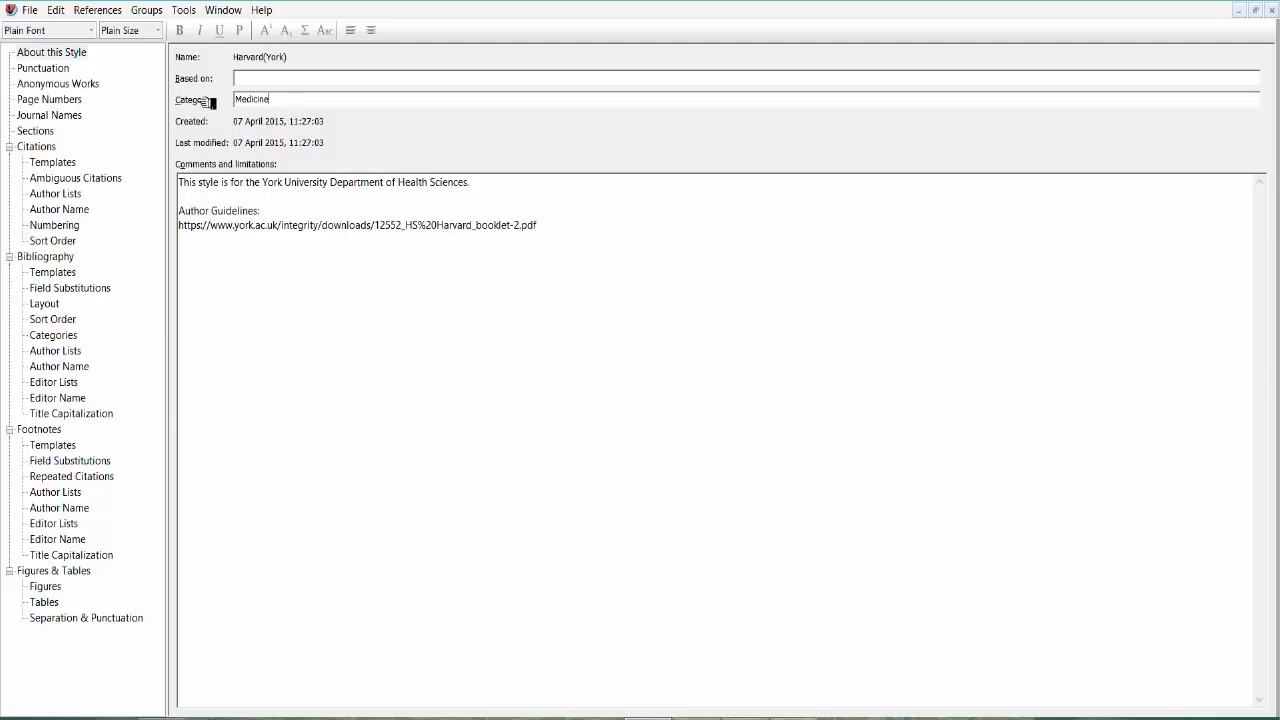
Review the Harvard(York) style's settings from Punctuation, Anonymous Works, Page Numbers and Journal Names through Sections to the bibliography templates
left_click(66, 73)
left_click(68, 89)
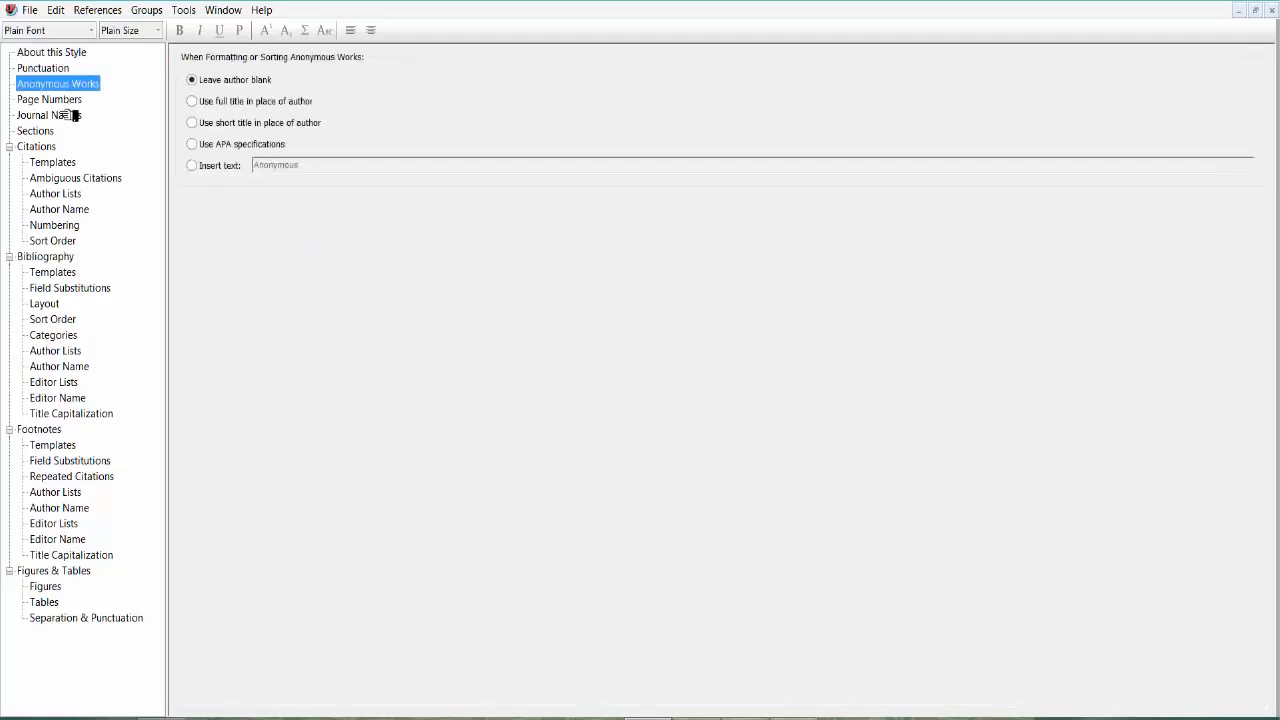
left_click(62, 104)
left_click(60, 116)
left_click(58, 137)
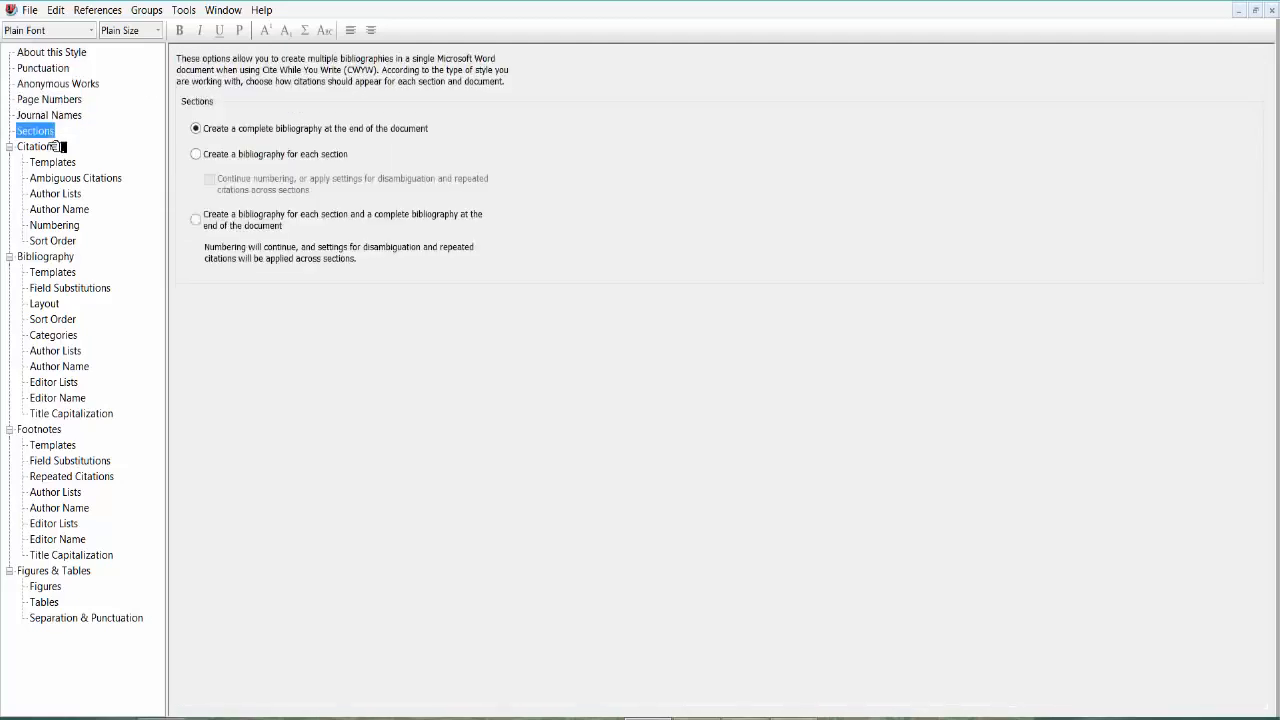
left_click(70, 279)
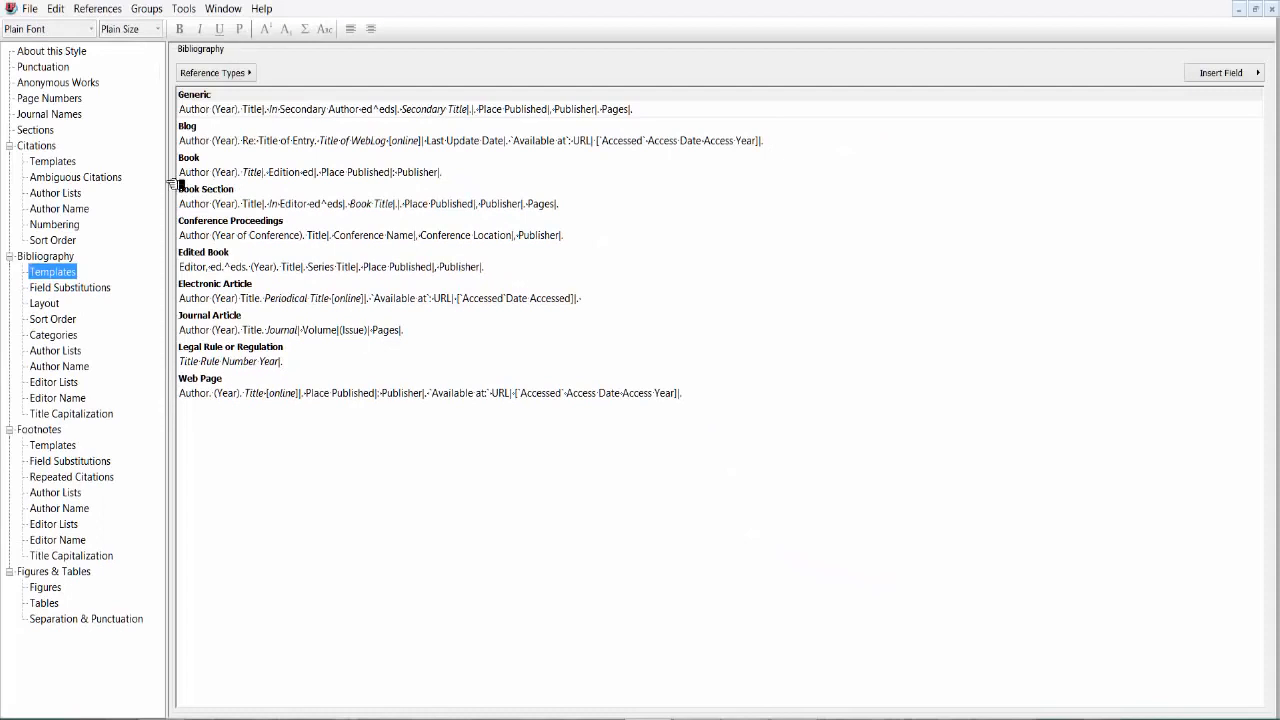
Save a copy of the style under the name Harvard(York) main one and close the style
left_click(30, 9)
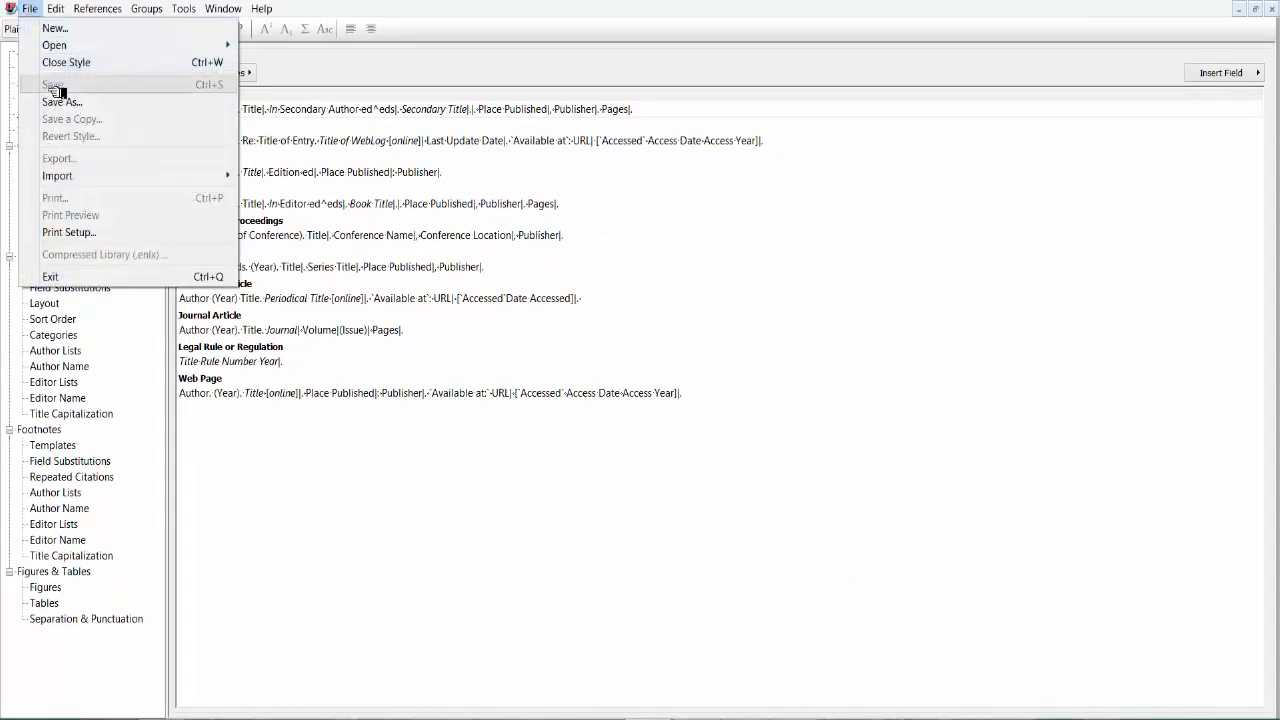
left_click(66, 104)
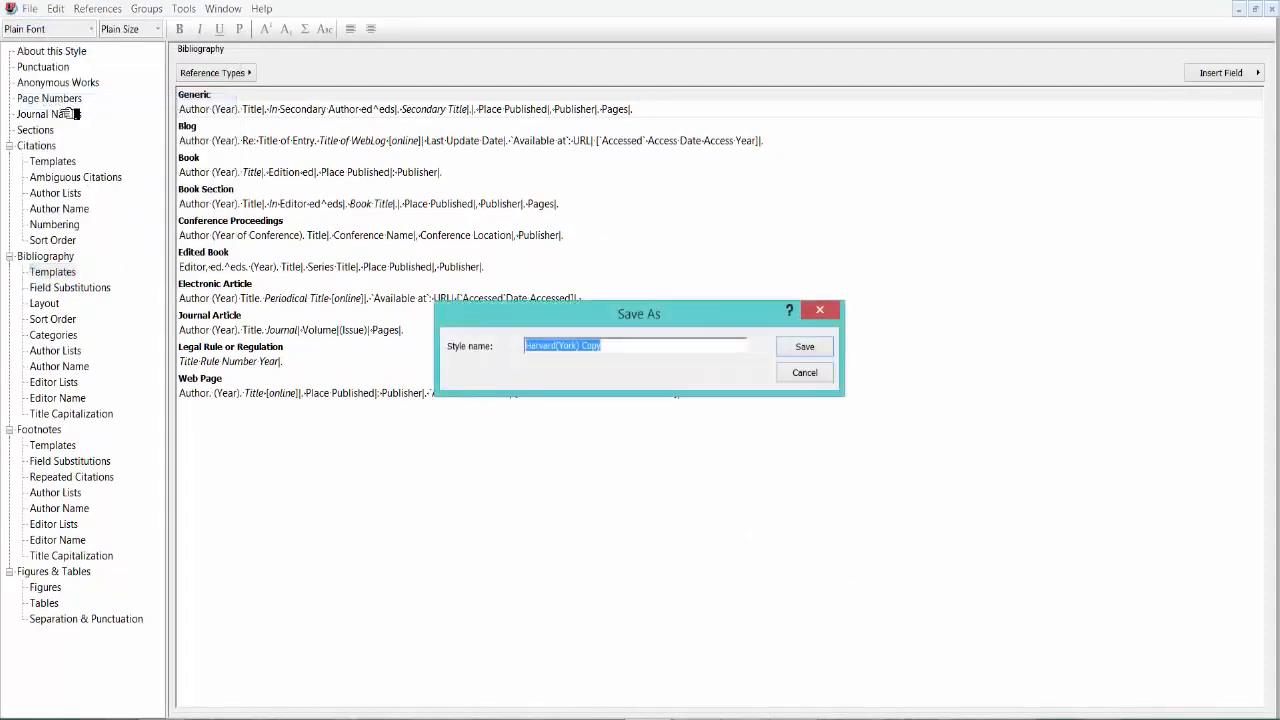
left_click(629, 356)
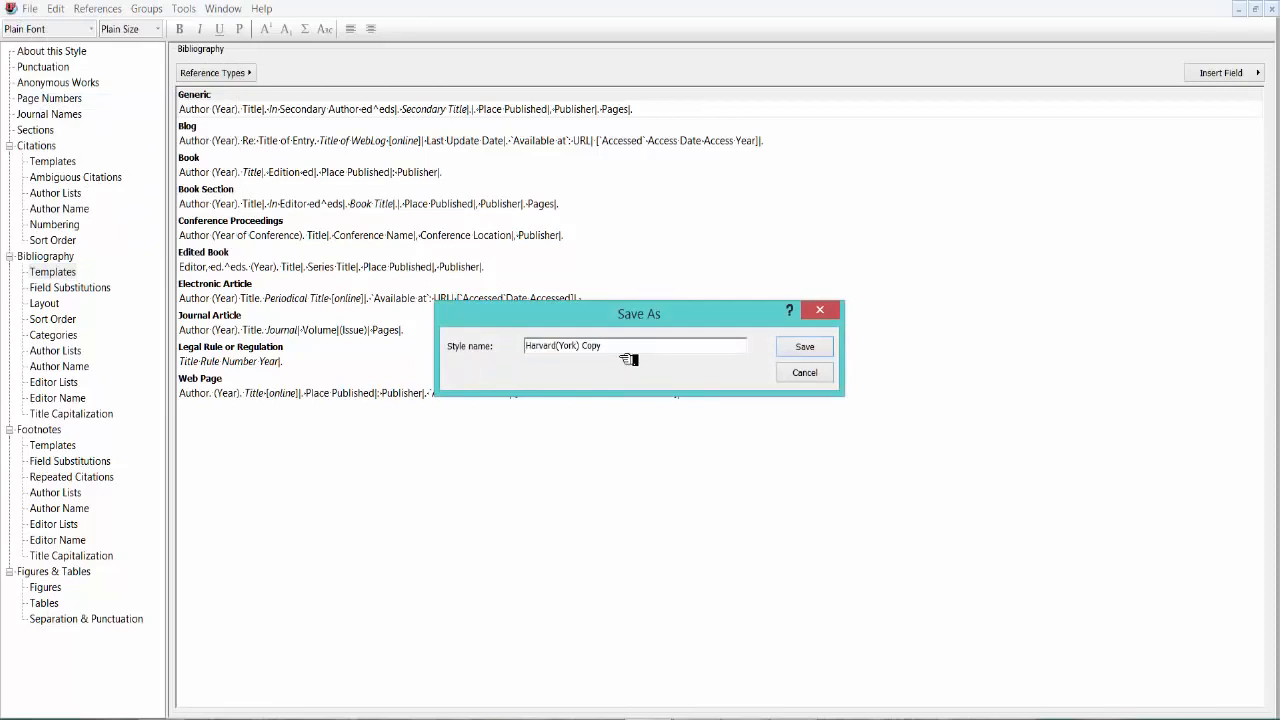
key("BackSpace")
key("BackSpace")
key("BackSpace")
type("main")
left_click(800, 357)
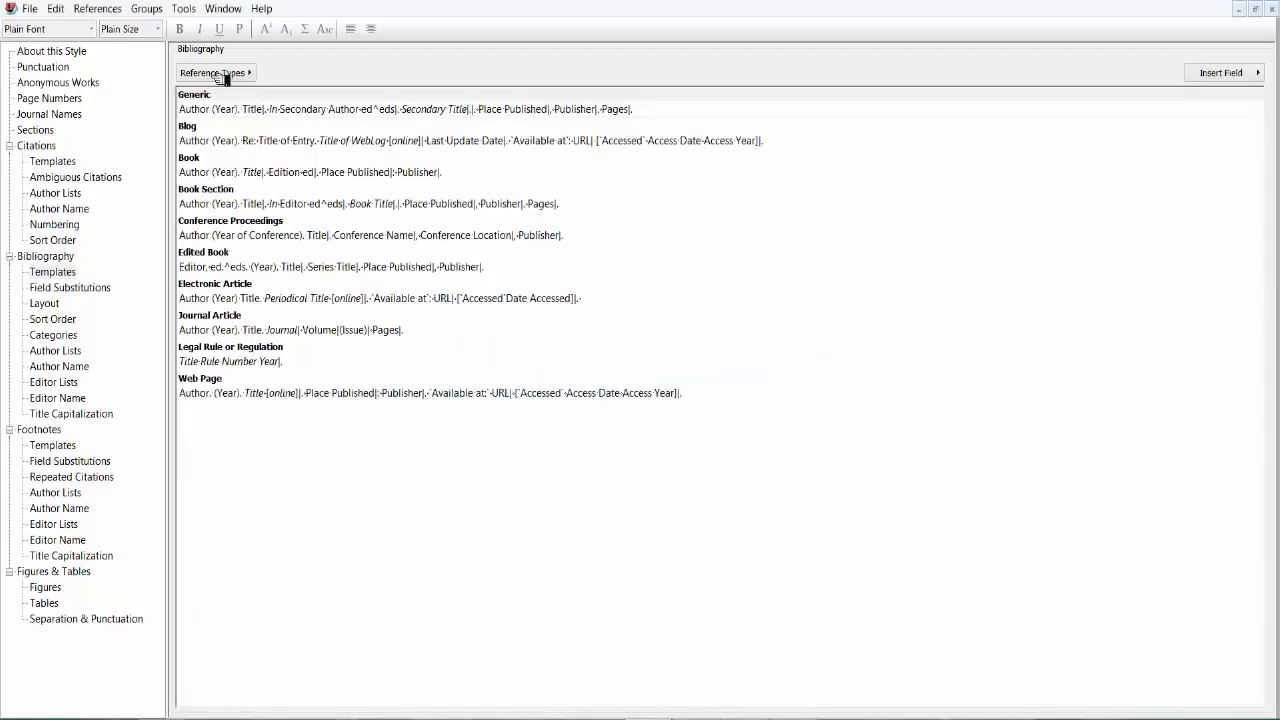
left_click(34, 12)
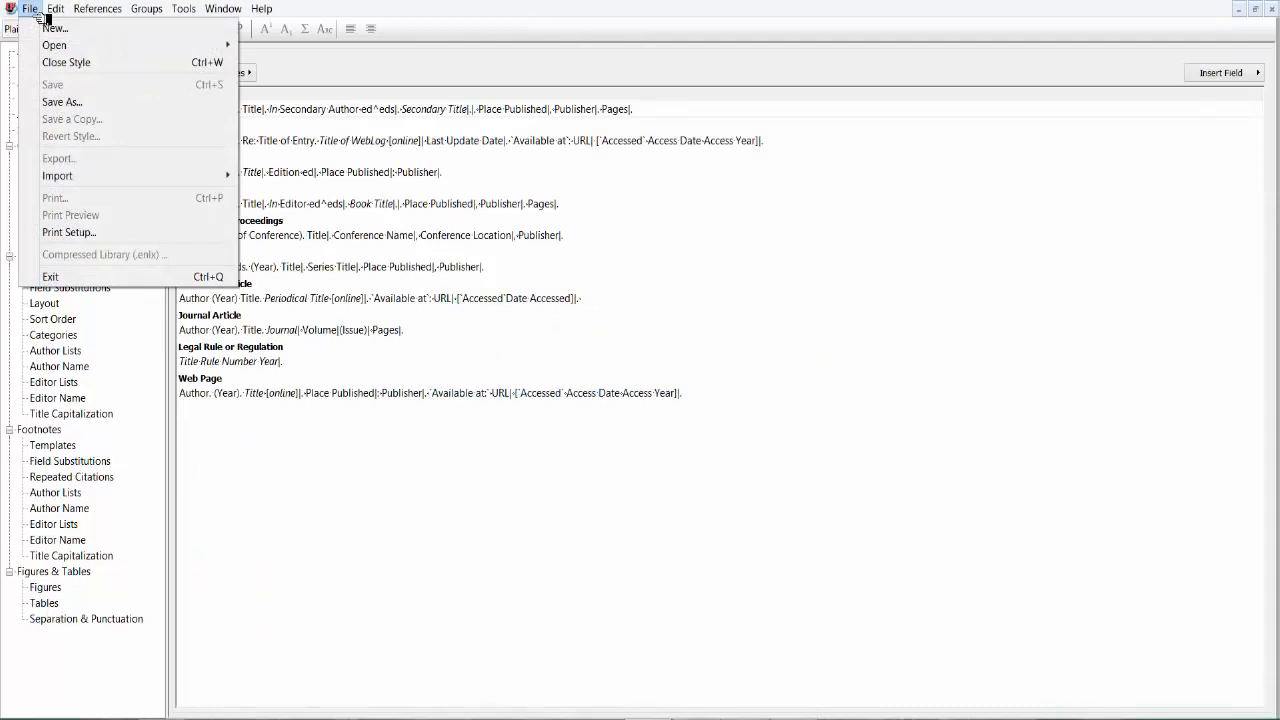
left_click(58, 66)
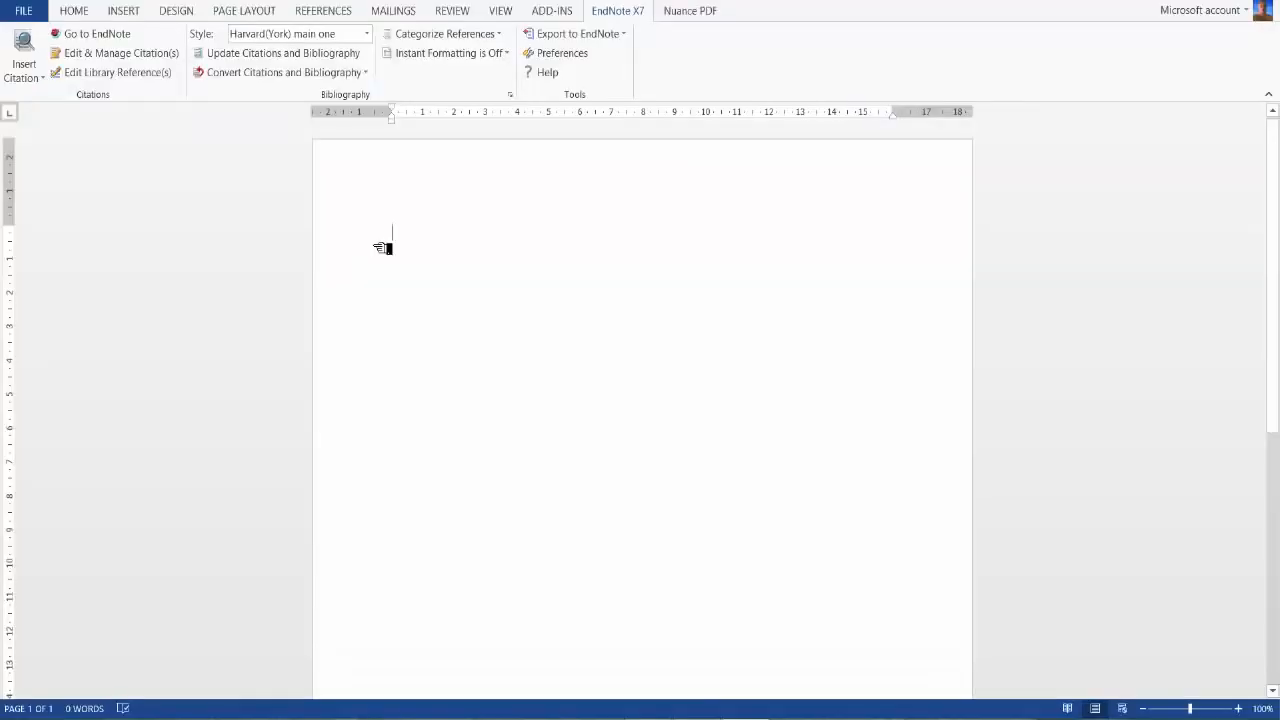
Switch to the Word document, write "This is a quote" and check the available output styles, keeping Harvard(York) main one
type("Th")
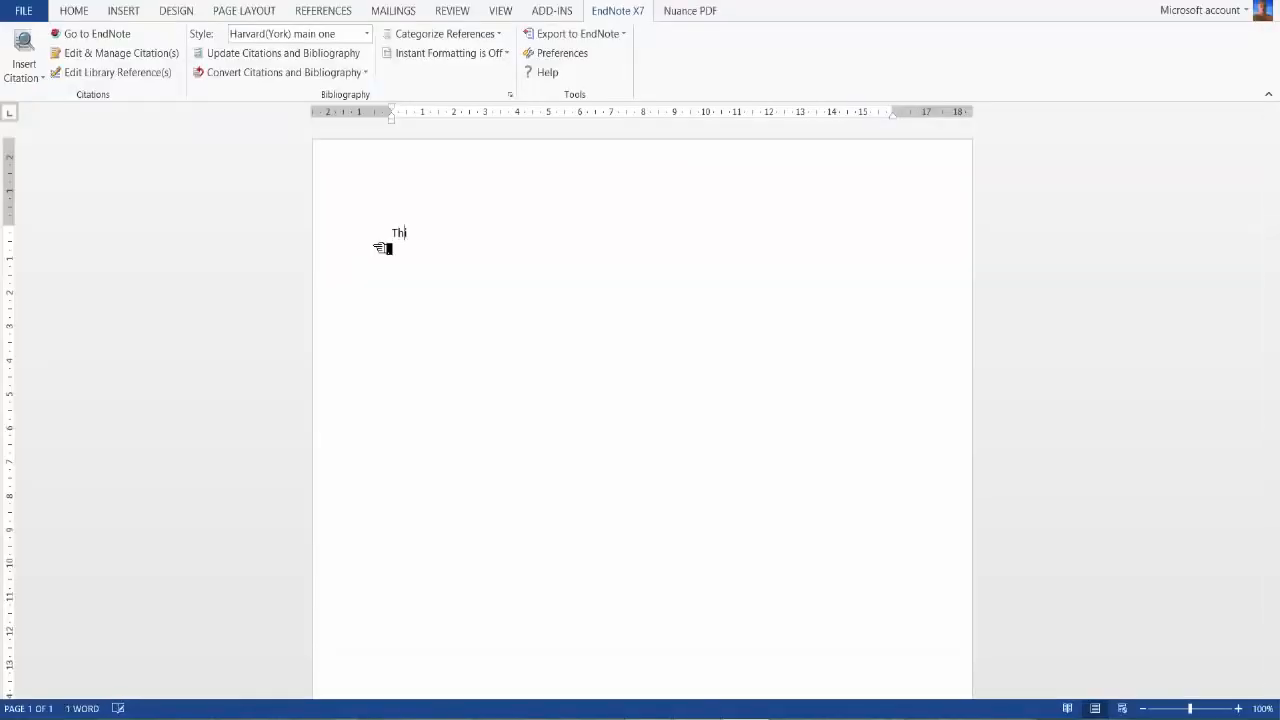
type("is is a p")
type("uote")
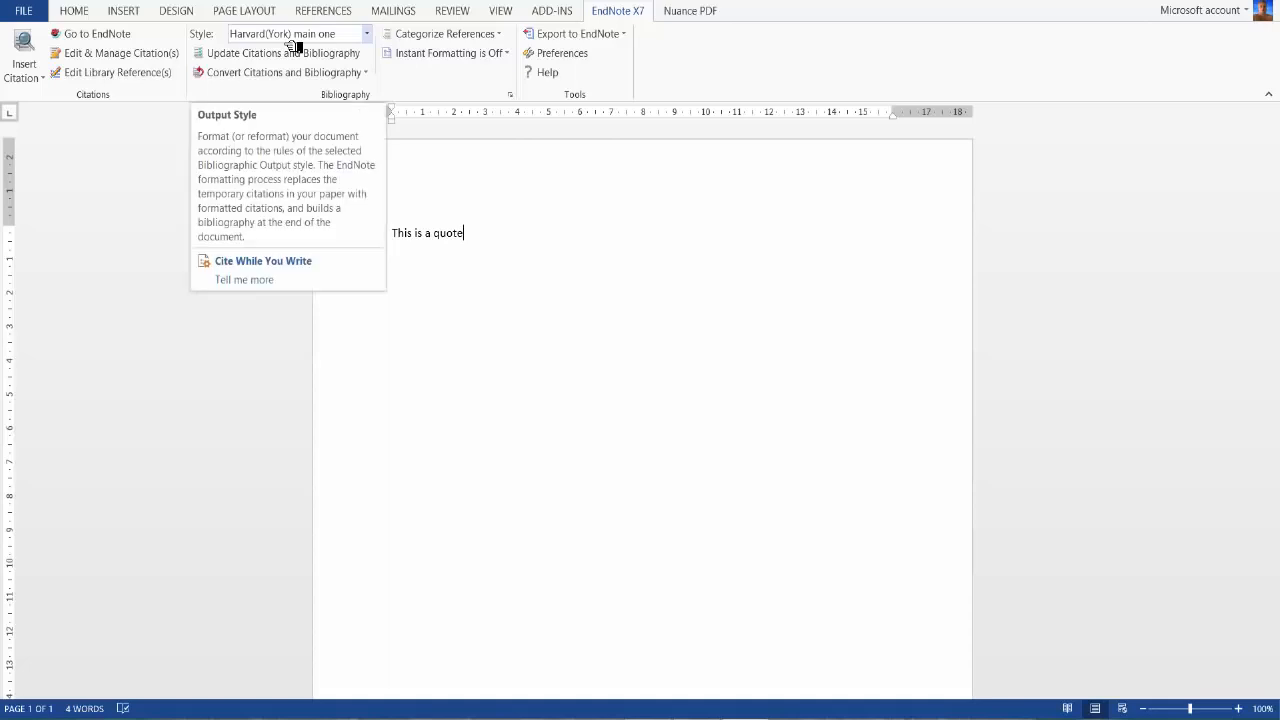
left_click(368, 40)
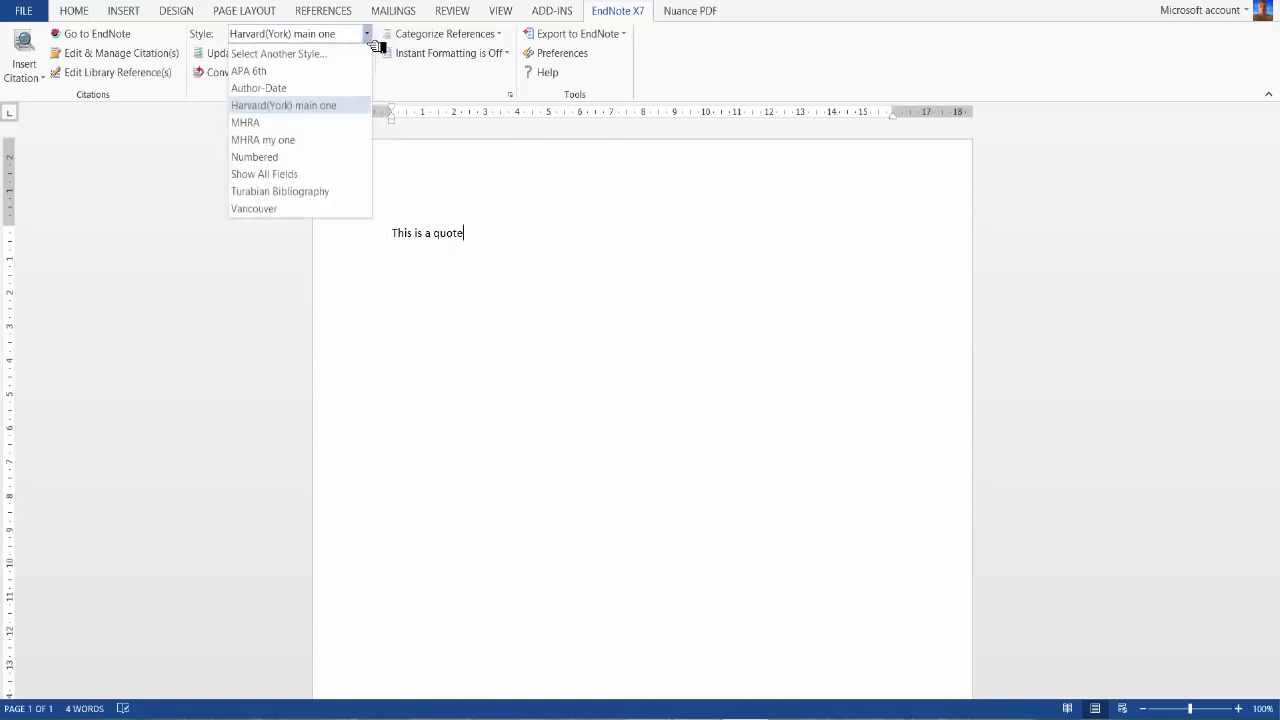
left_click(374, 46)
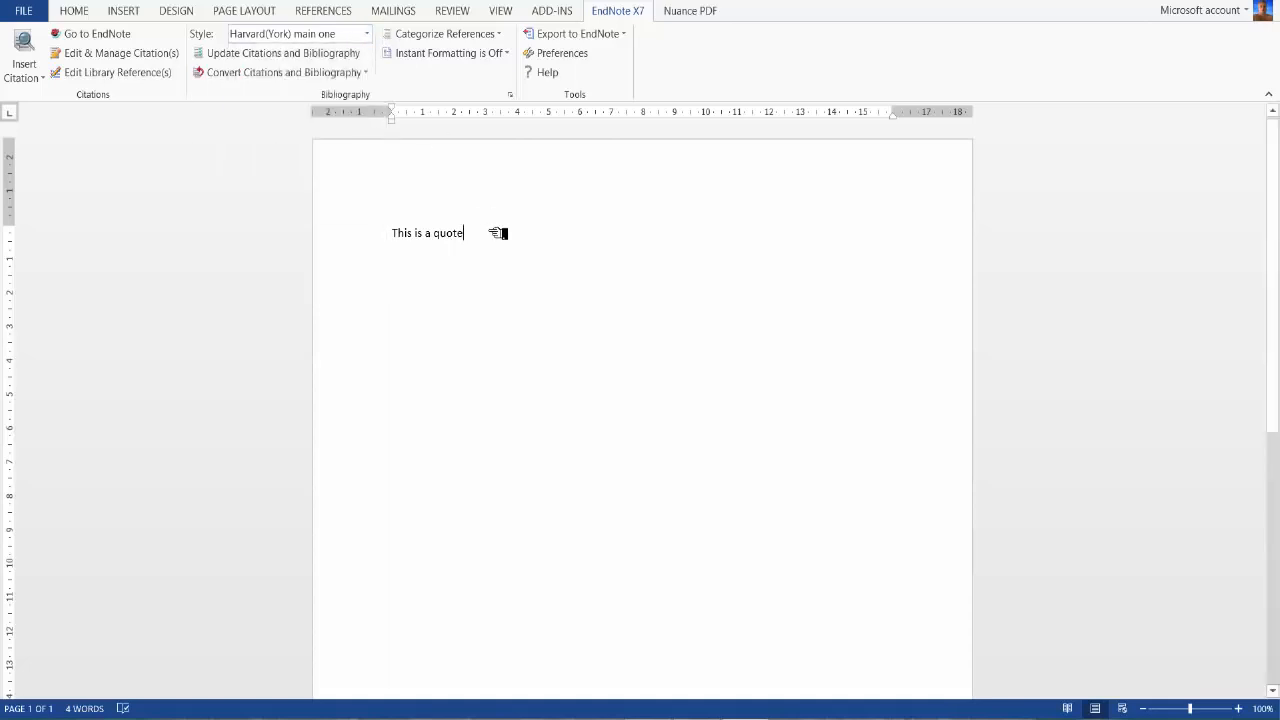
Insert a citation for the 1999 article on ultrasonic imaging using a 5-MHz multilayer/single-layer hybrid array after the quote
left_click(43, 80)
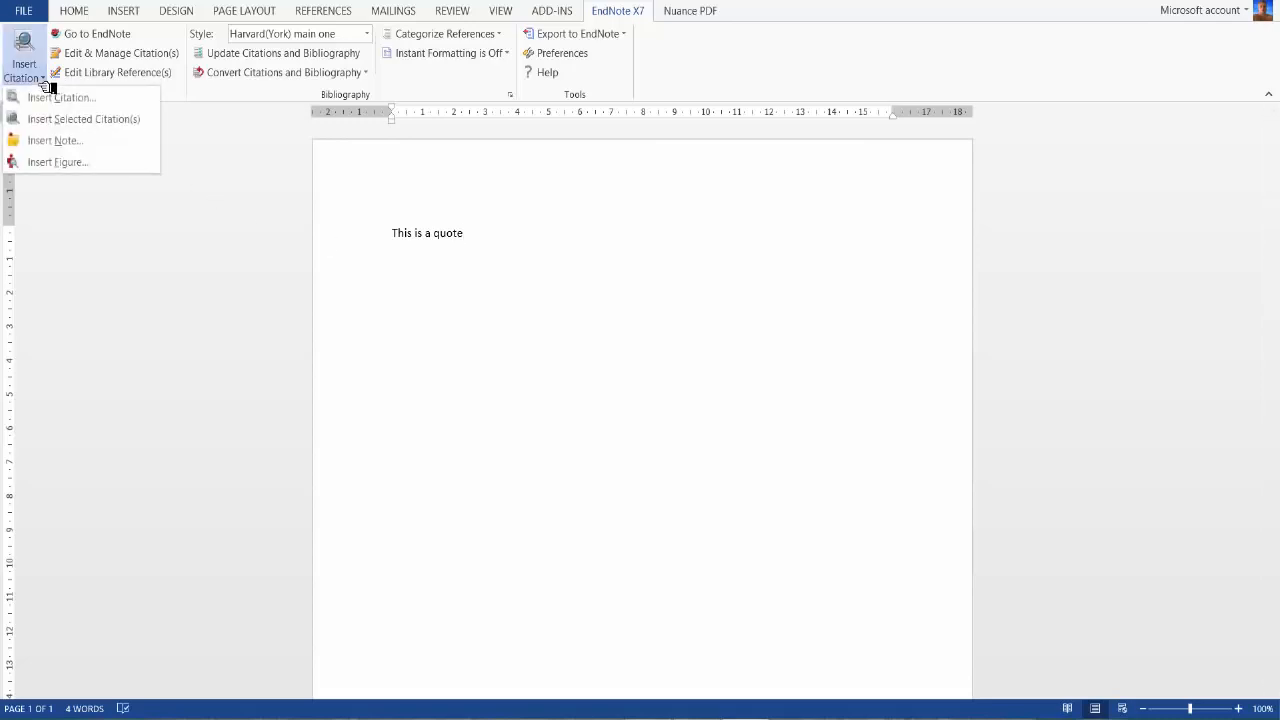
left_click(50, 95)
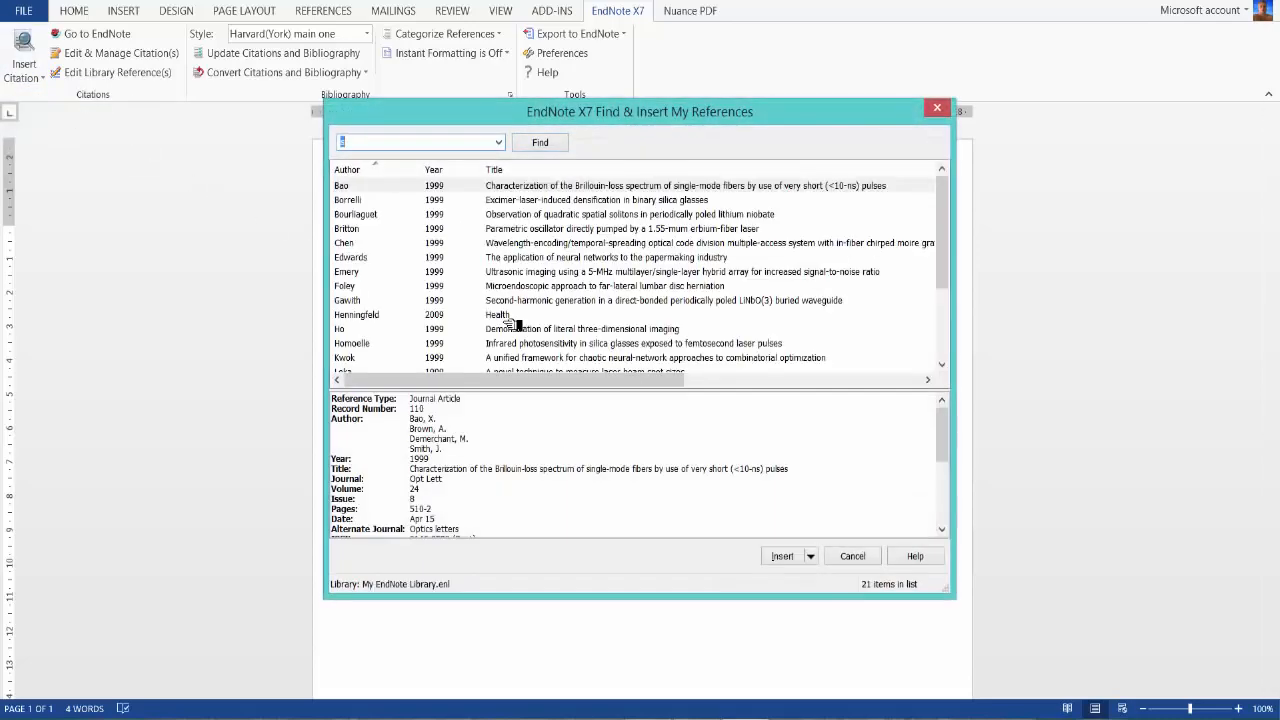
left_click(470, 277)
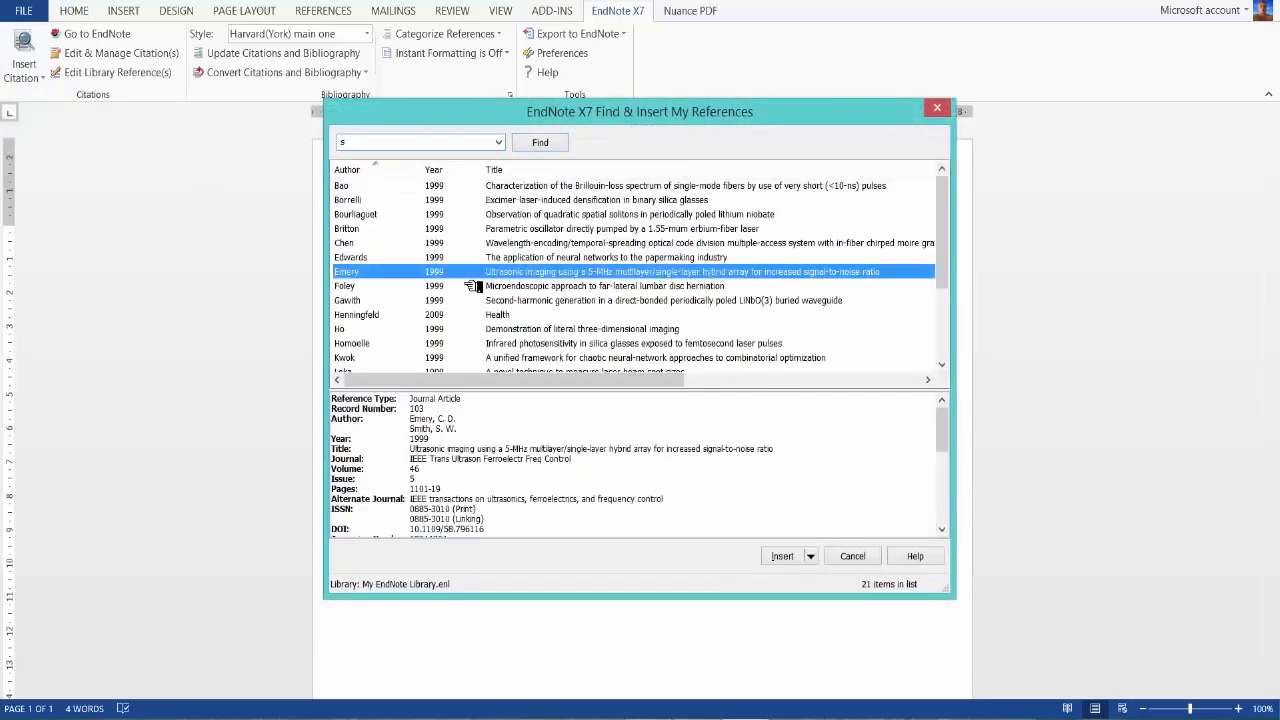
left_click(782, 557)
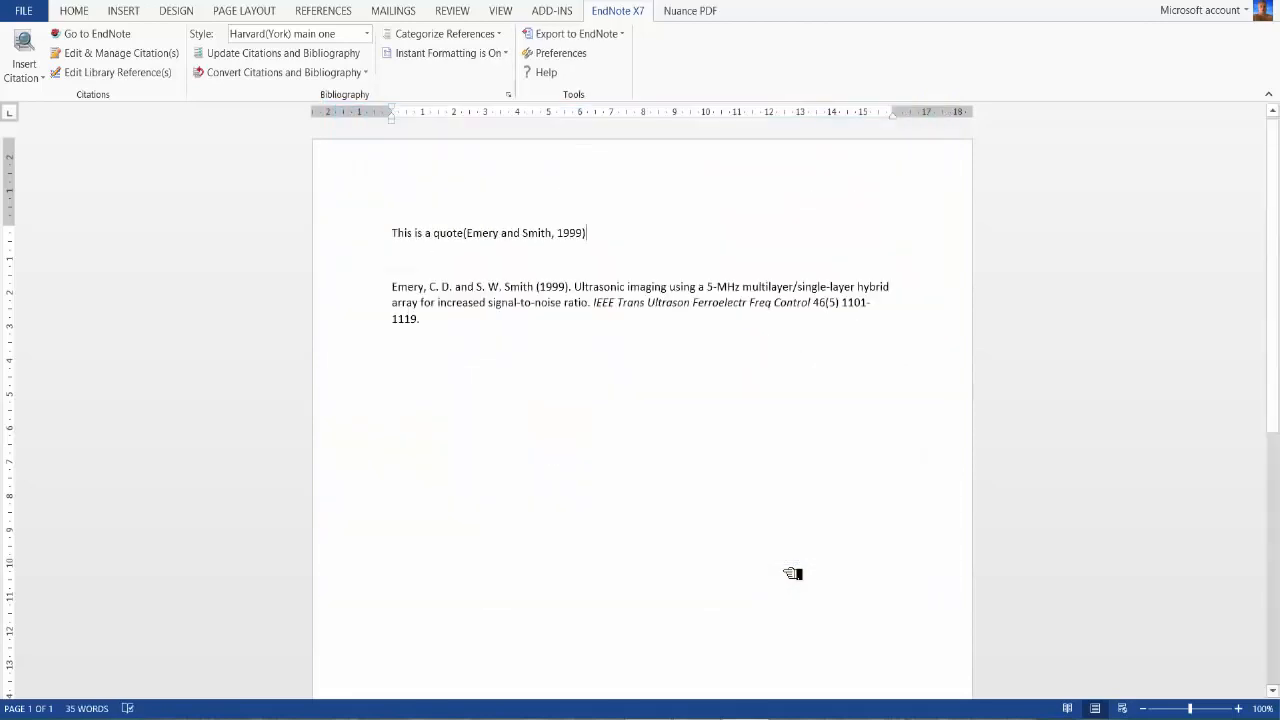
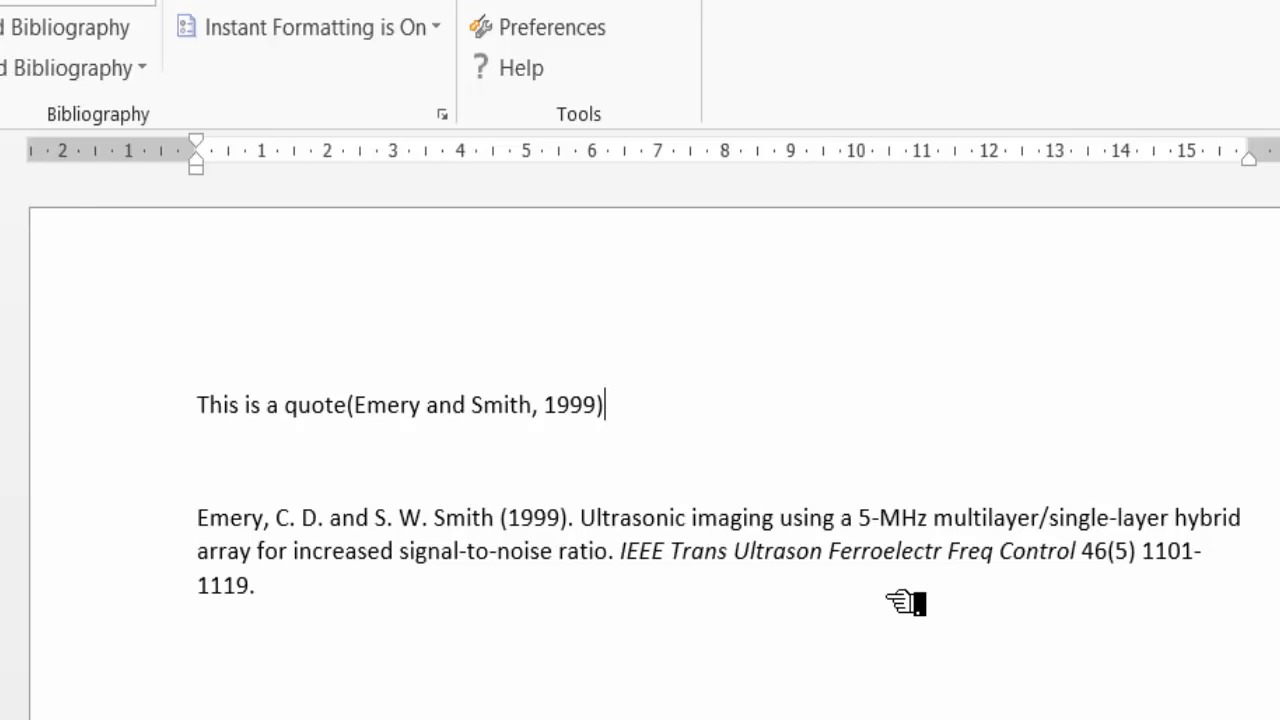
Delete all the document's text, including the citation and bibliography, and set the output style to MHRA
triple_click(147, 283)
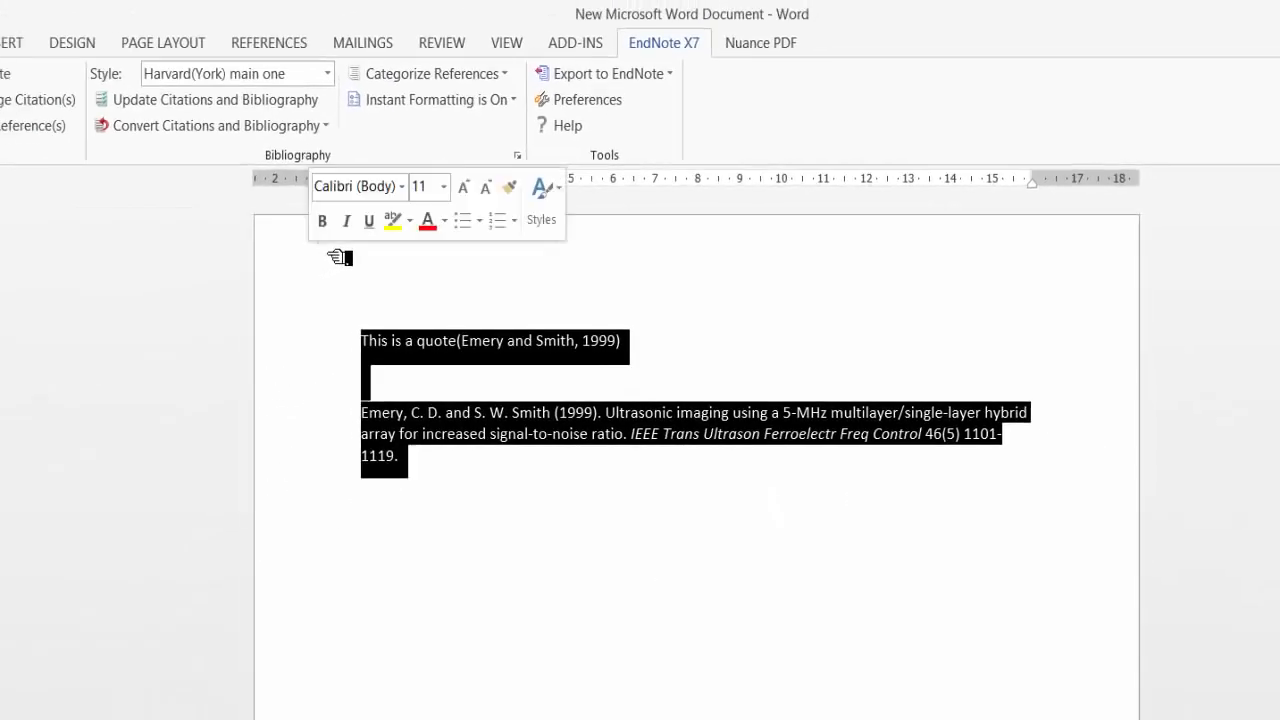
key("Delete")
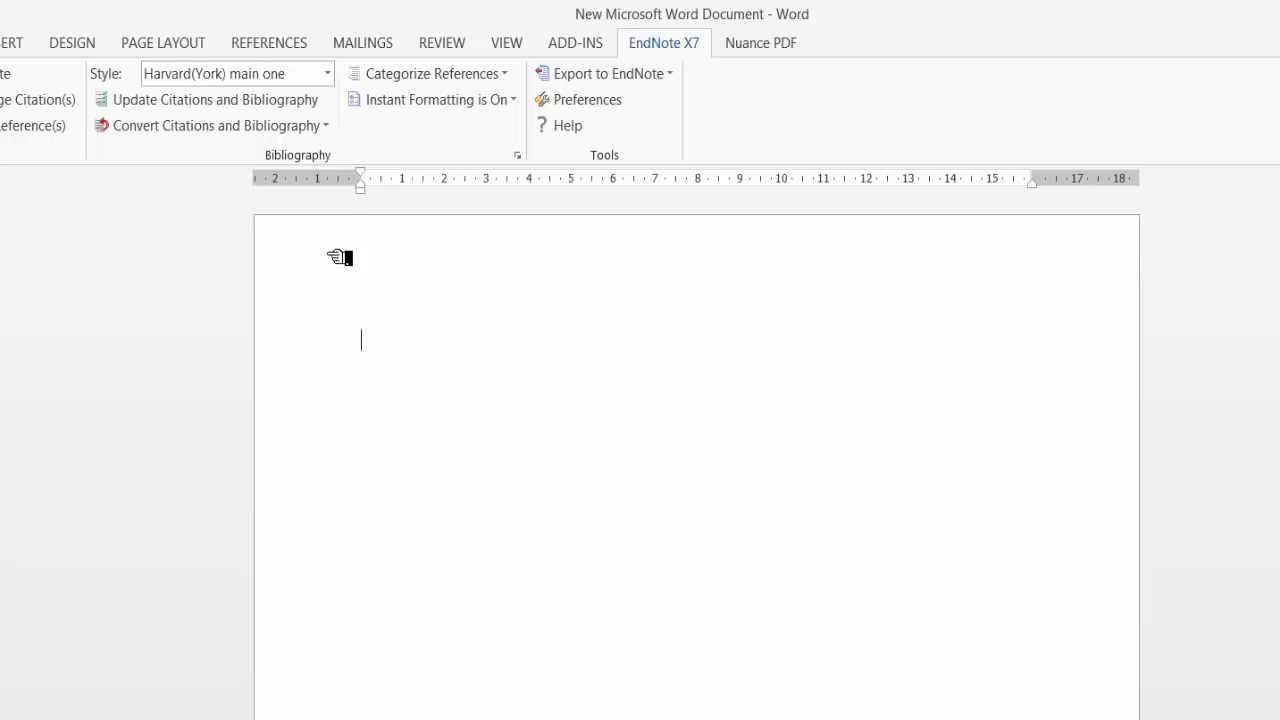
left_click(327, 74)
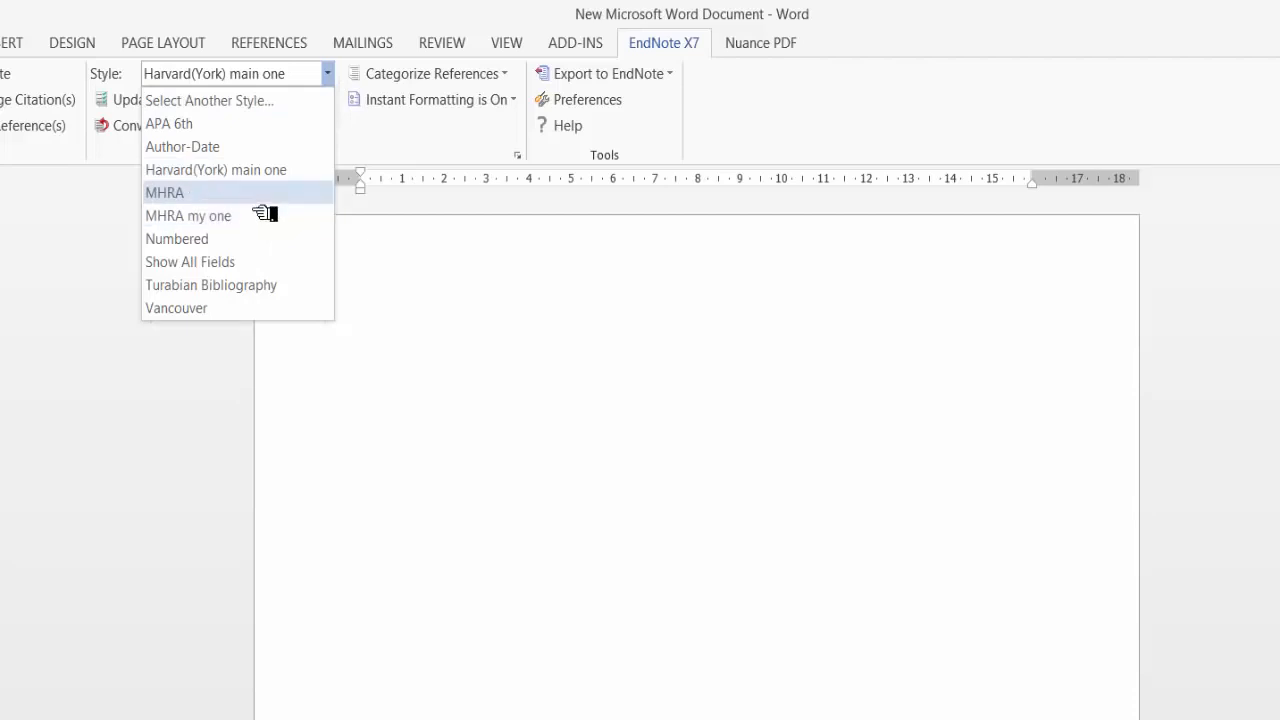
left_click(258, 193)
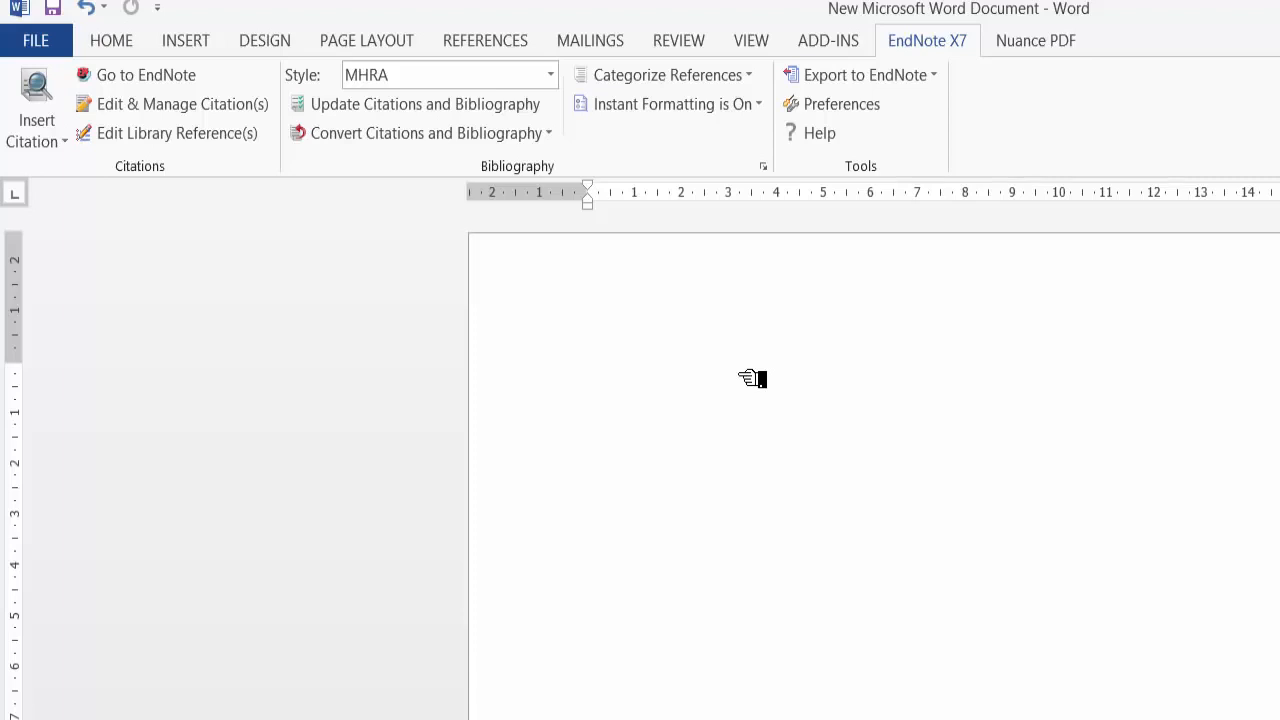
Write "This a test" and cite the 1999 article on wavelength-encoding/temporal-spreading optical code division after it
type("This a test")
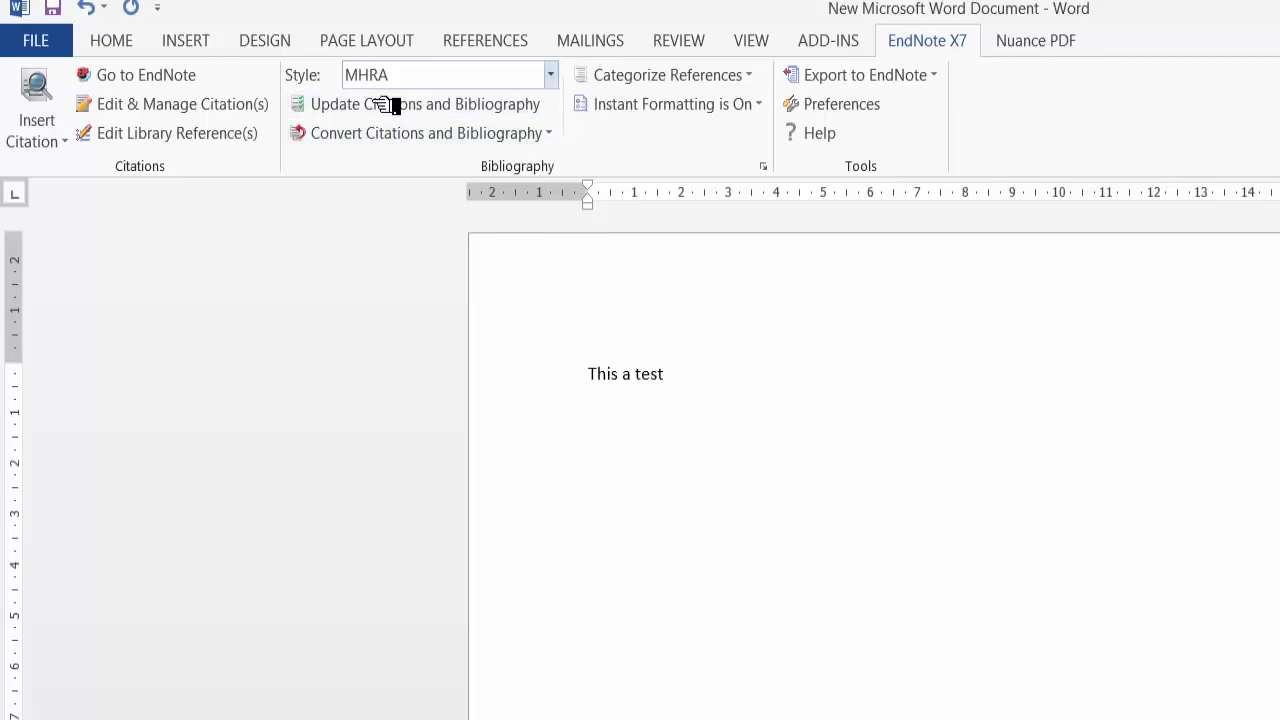
left_click(52, 140)
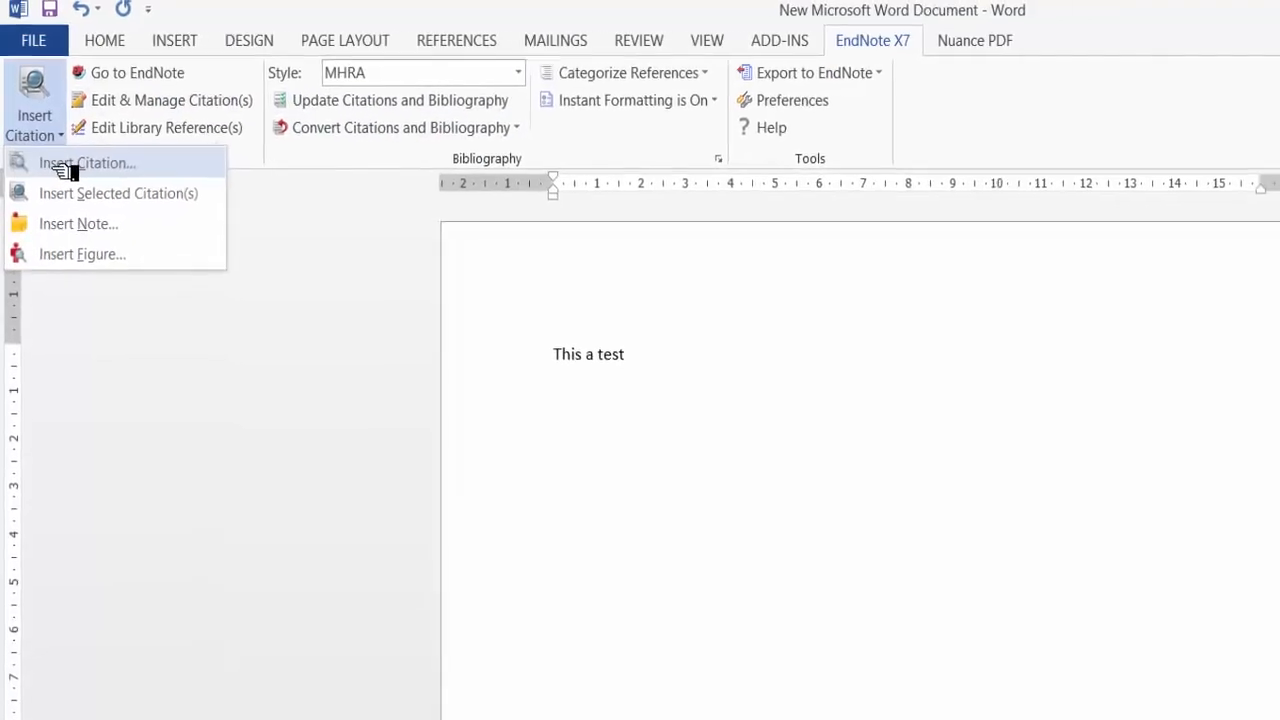
left_click(66, 166)
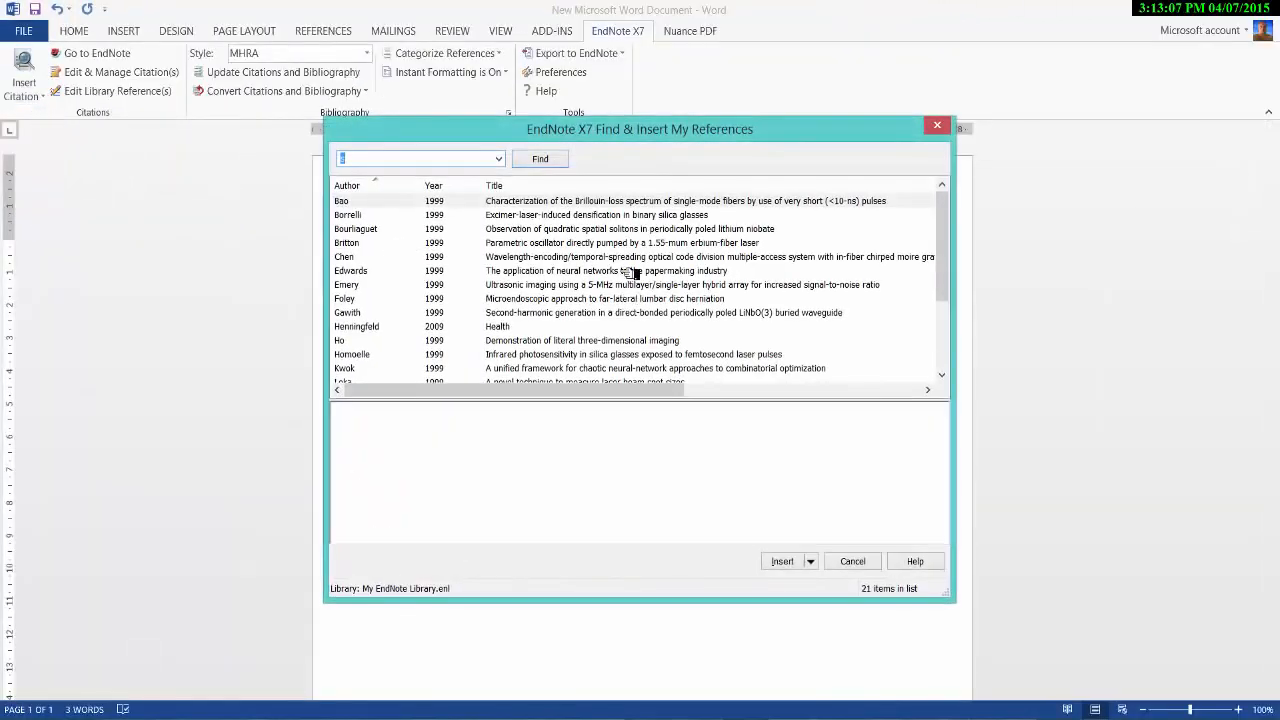
left_click(630, 260)
left_click(788, 563)
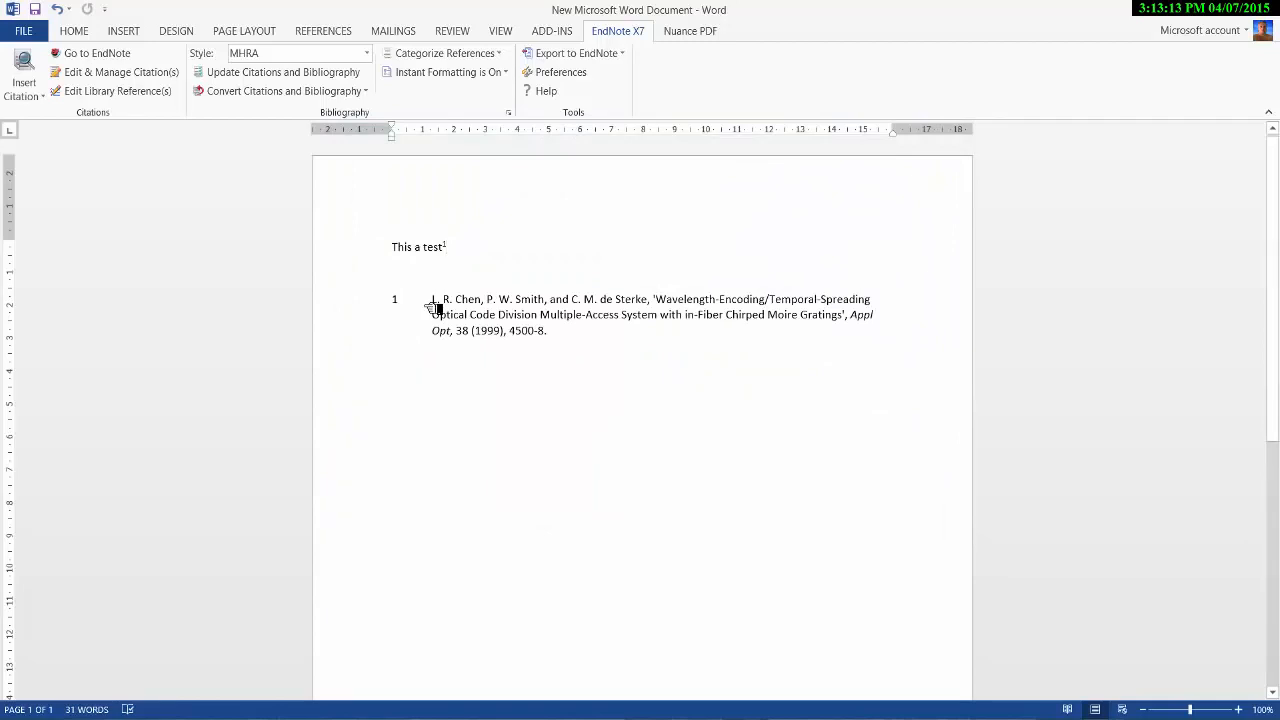
Continue the line with "my second footnote", cite the same wavelength-encoding article again, and check the foot of the page for footnotes
type("my secon")
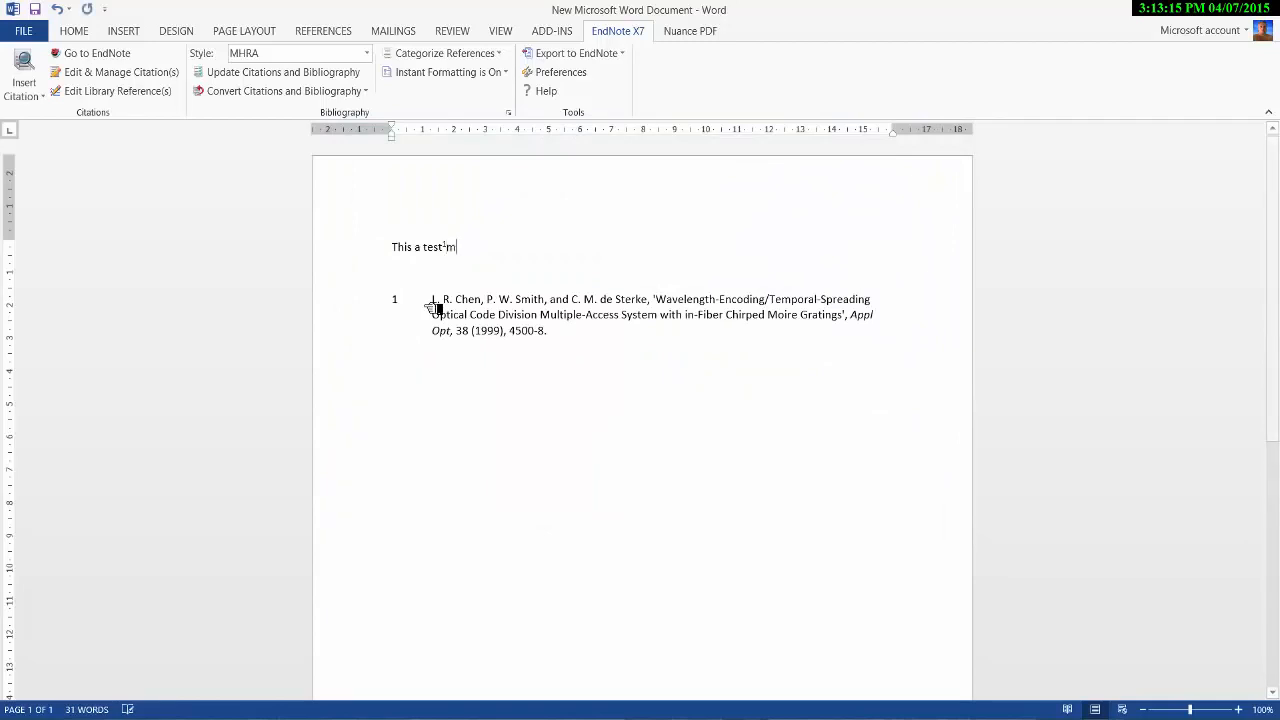
type("d ")
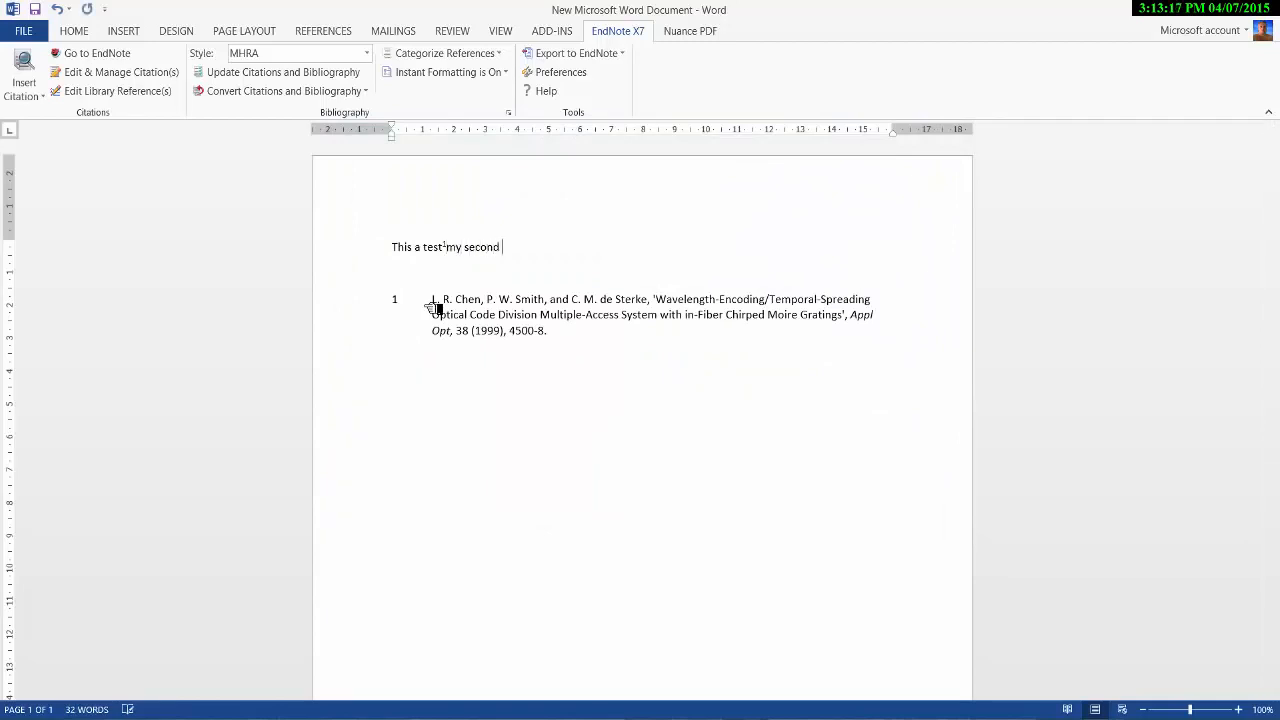
type("footnote")
left_click(30, 95)
left_click(24, 76)
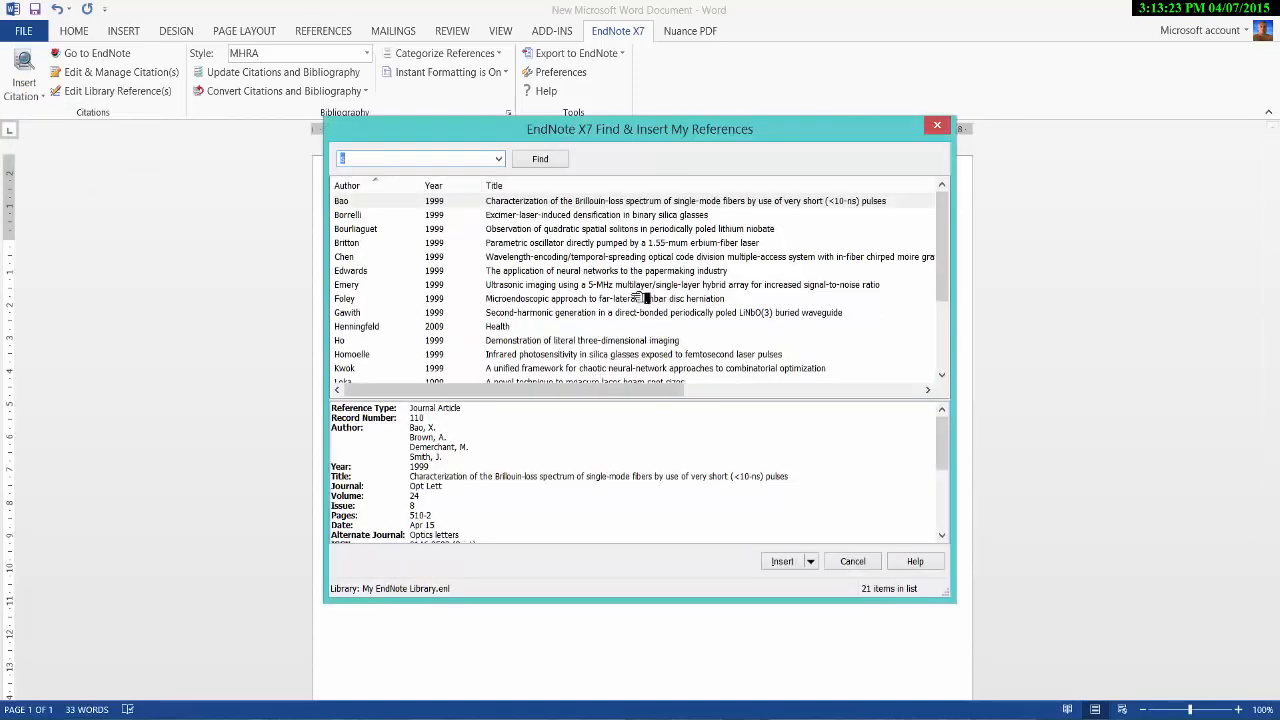
left_click(635, 262)
left_click(782, 561)
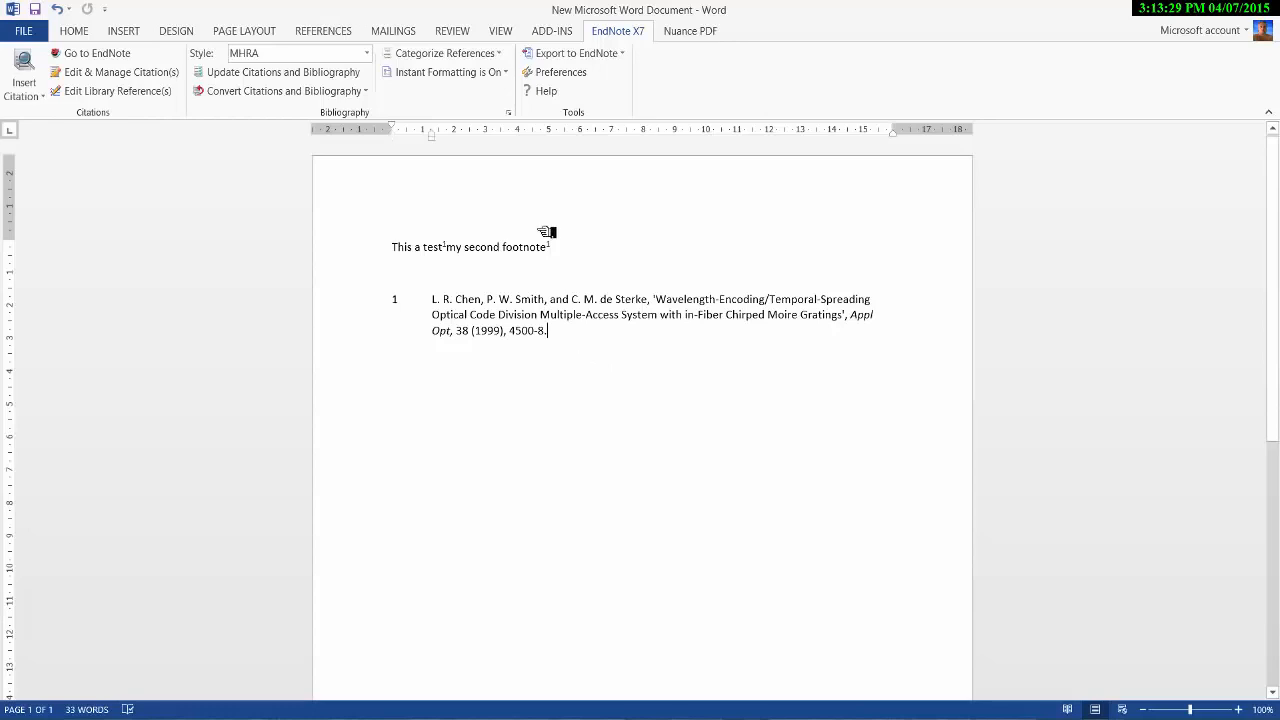
scroll(578, 472, "down", 5)
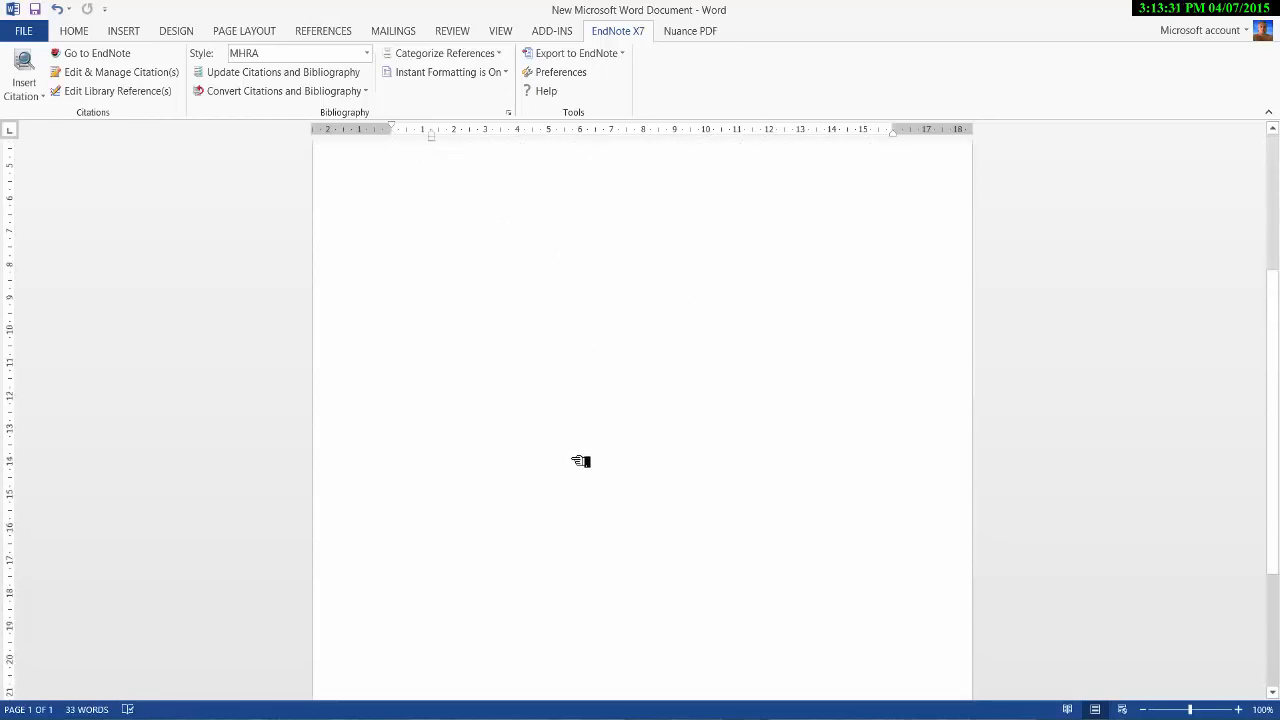
scroll(575, 458, "up", 5)
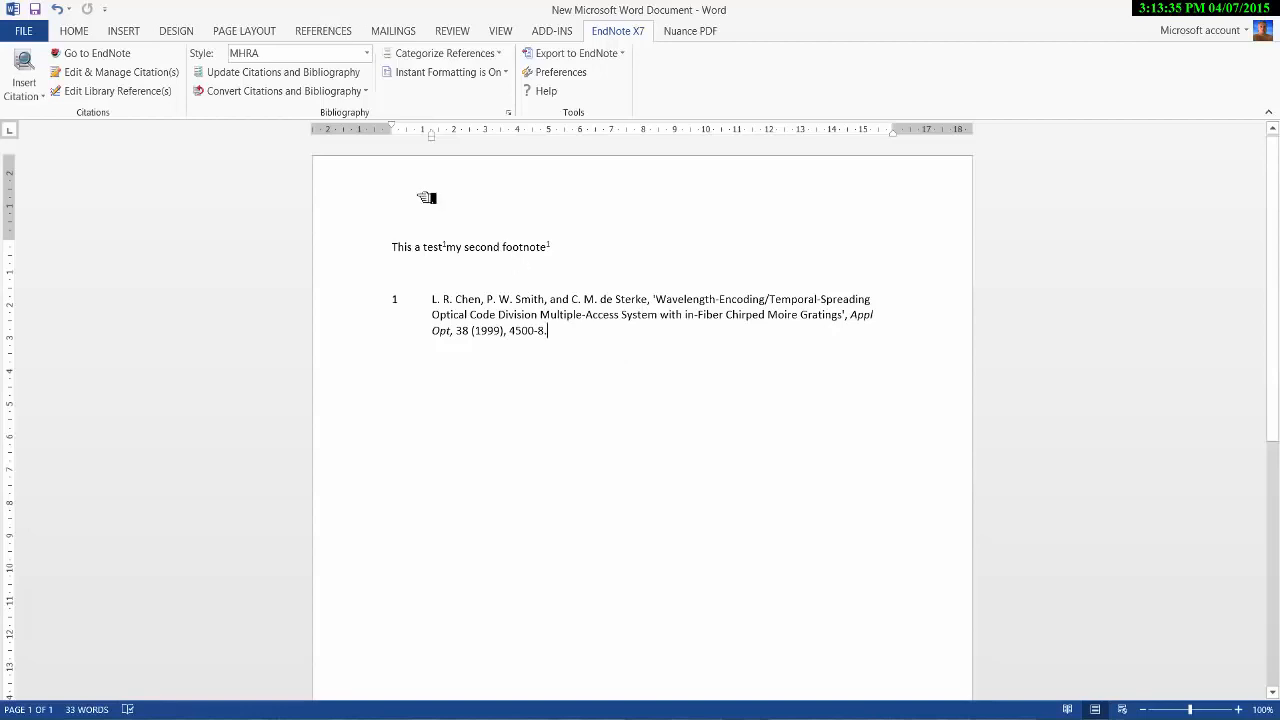
Add "another one" at the end of the line and cite the article "Stratum corneum barrier integrity controls skin homeostasis"
left_click(580, 252)
type("another one")
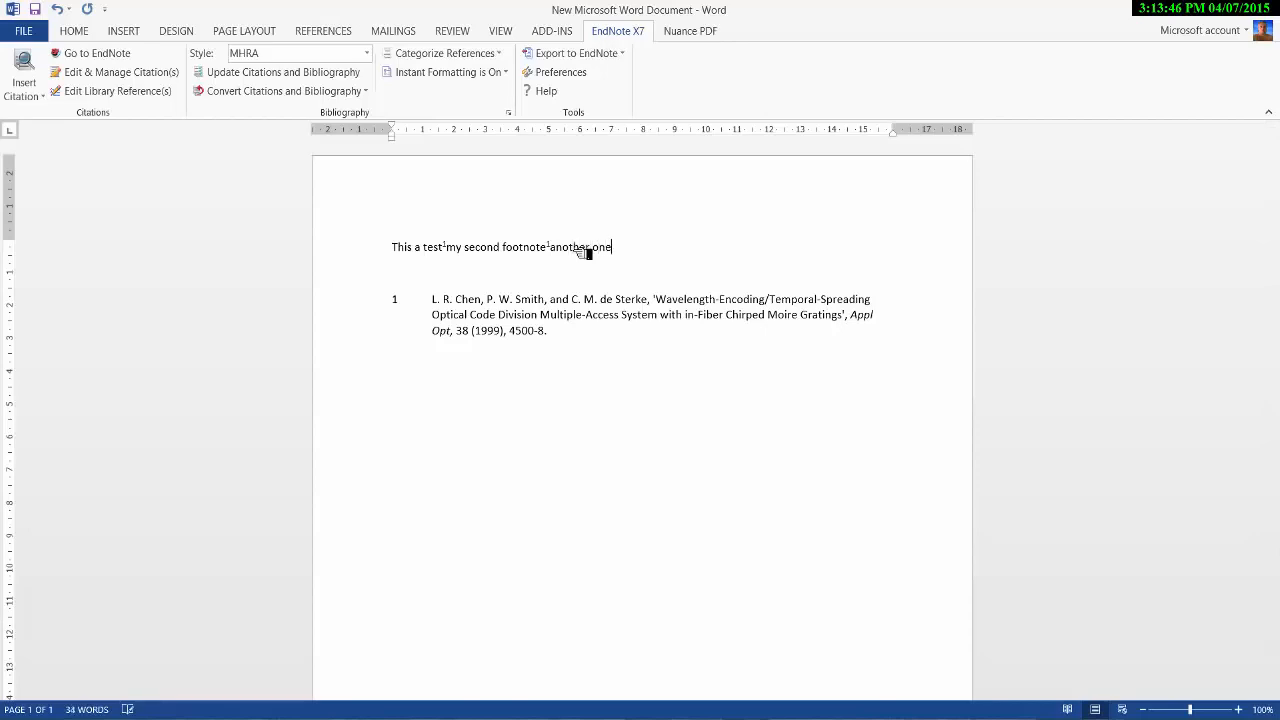
left_click(23, 68)
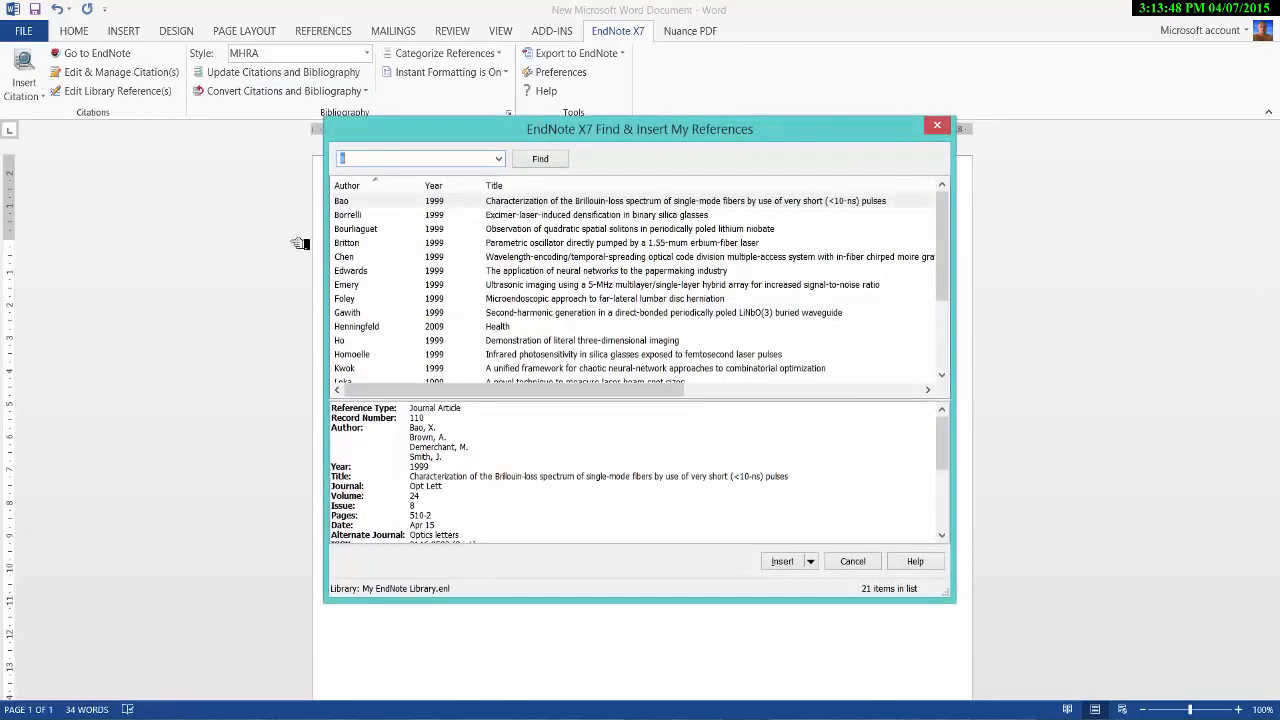
left_click_drag(942, 271, 941, 352)
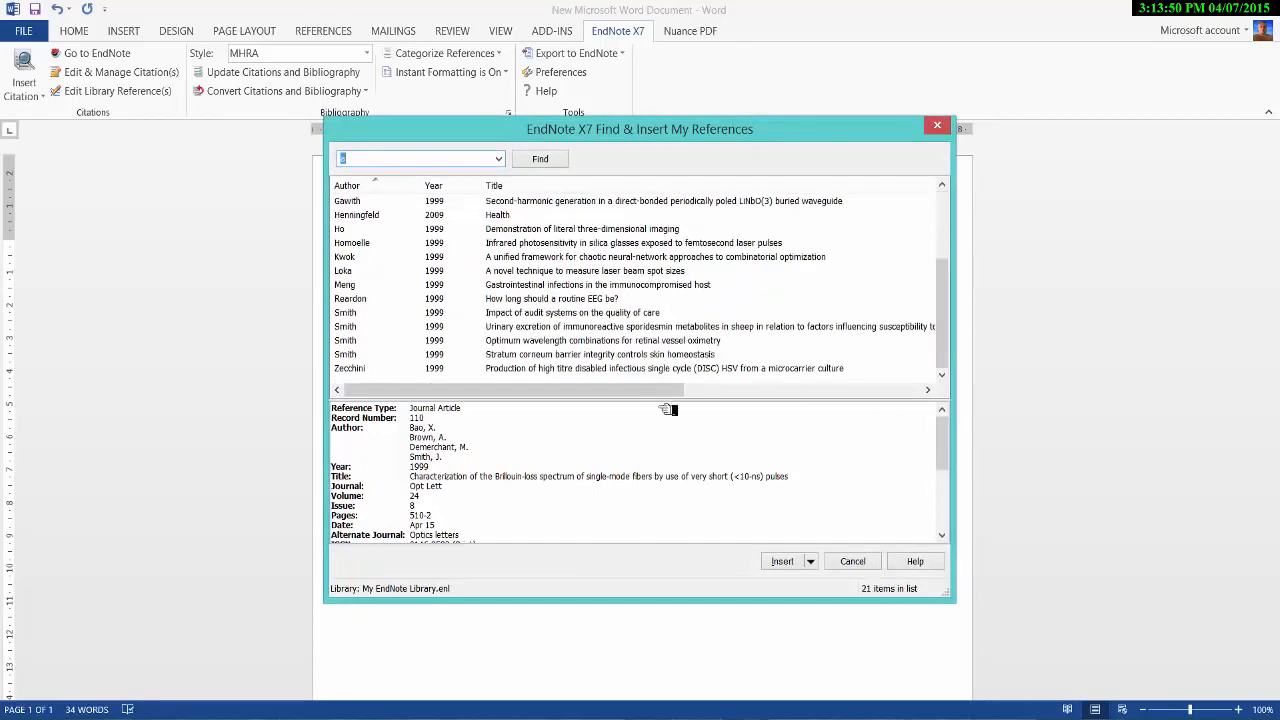
left_click(636, 355)
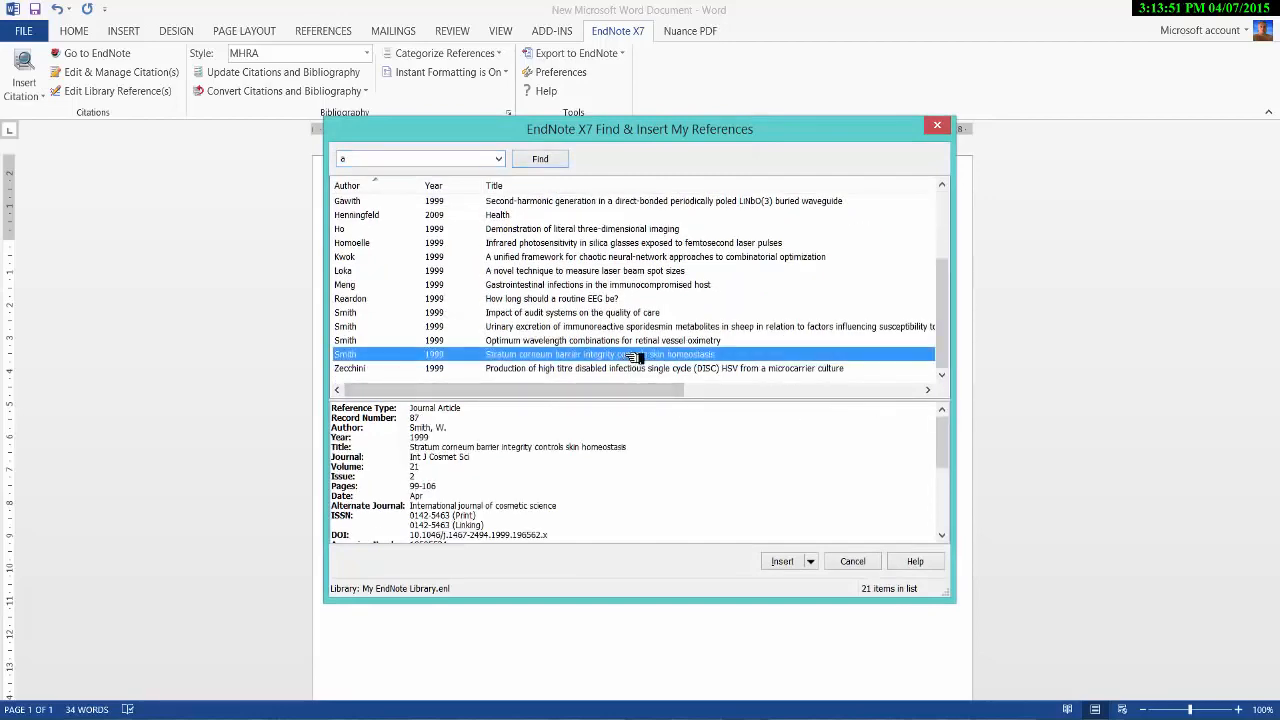
left_click(782, 561)
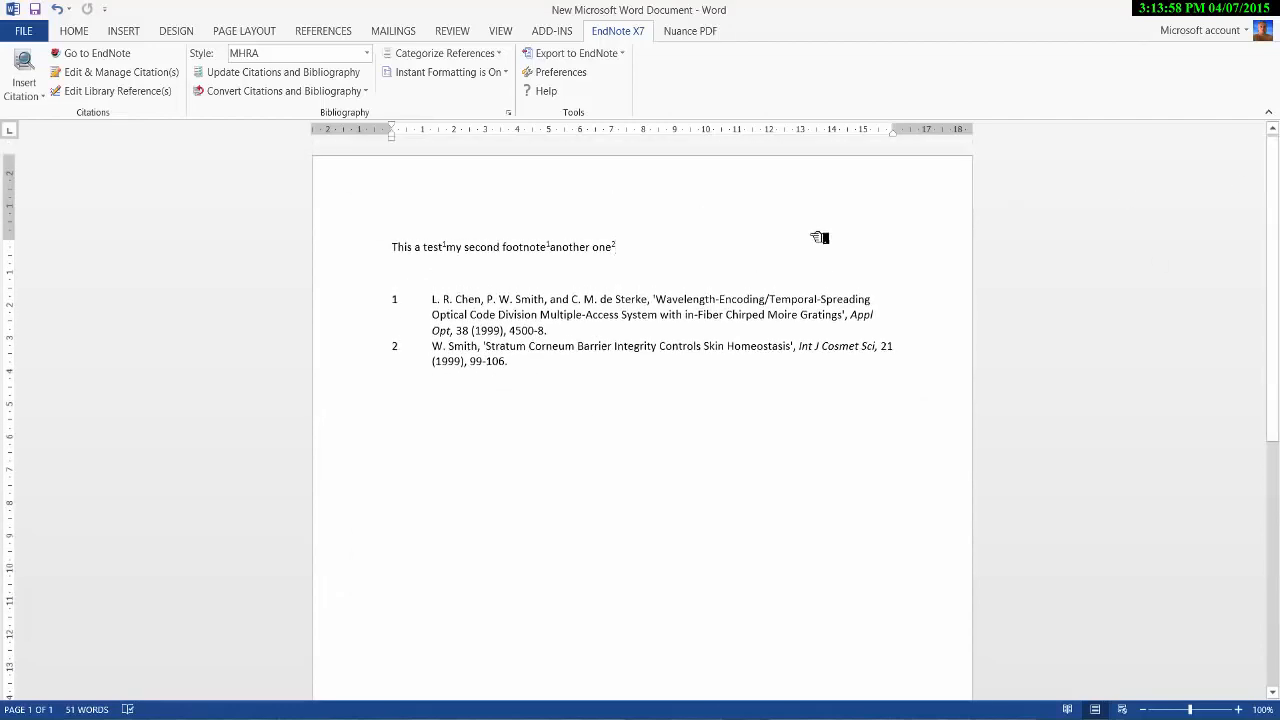
Add a run of blank lines after the cited sentence to move the reference list further down the page
key("Return")
key("Return")
key("Return")
key("Return")
key("Return")
key("Return")
key("Return")
key("Return")
key("Return")
key("Return")
key("Return")
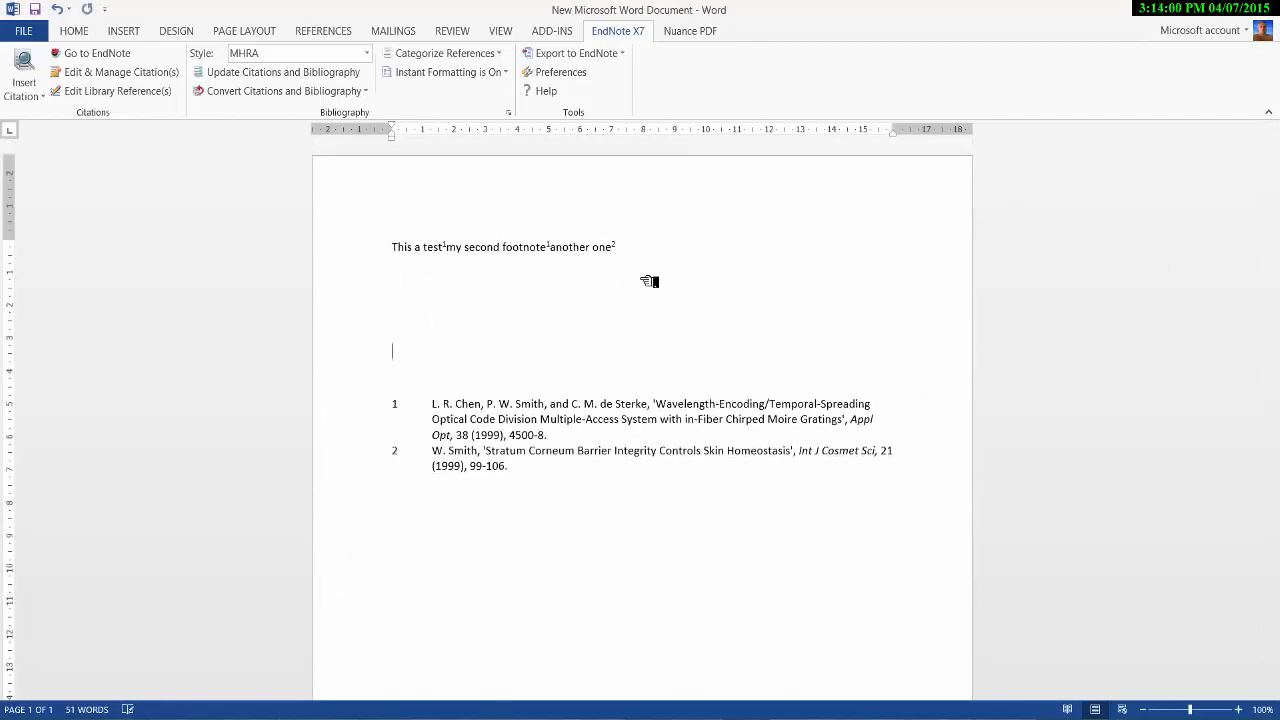
Push the reference list lower with more blank lines and check the foot of the page for footnotes
key("Return")
key("Return")
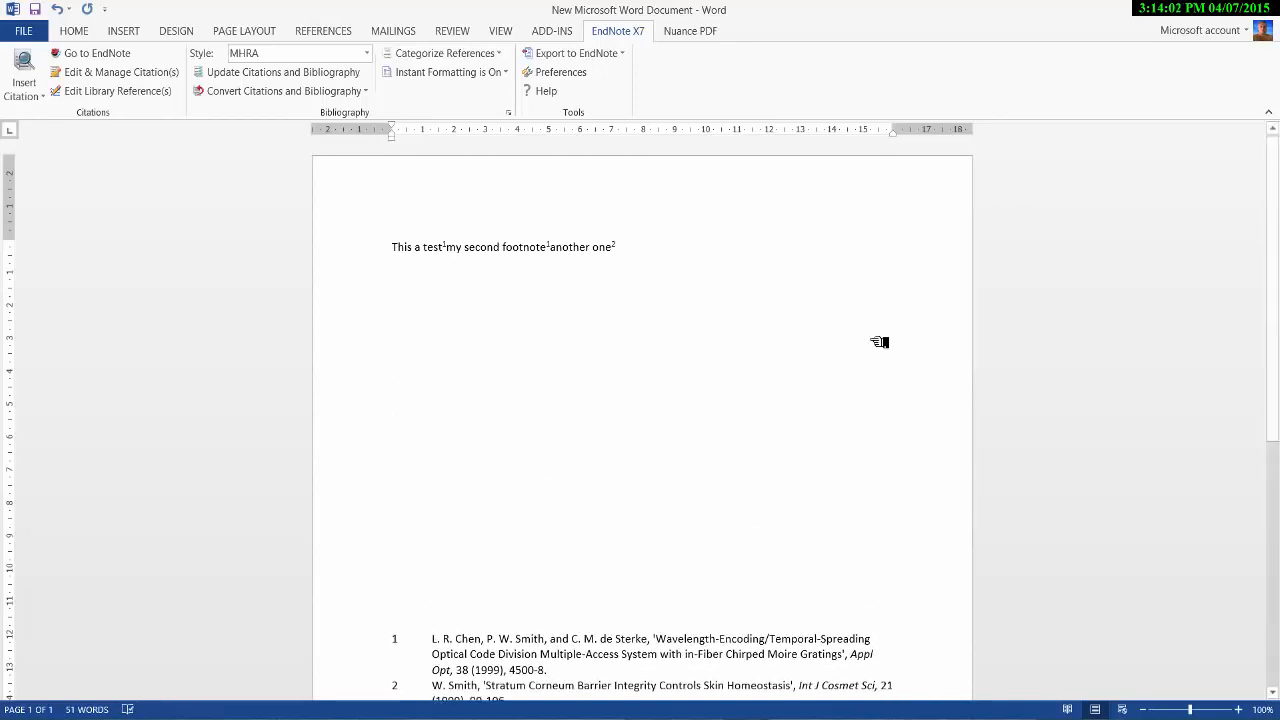
scroll(607, 450, "down", 3)
scroll(607, 451, "up", 3)
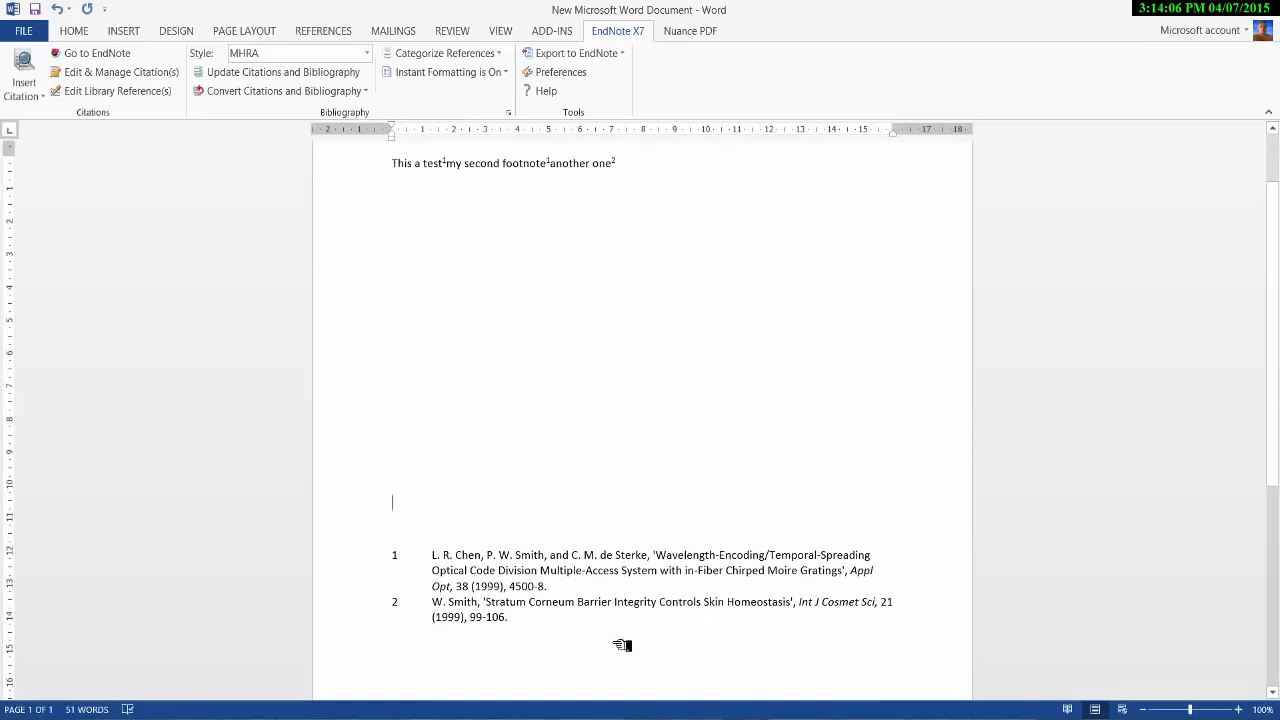
Delete everything after "This a test", including the citations and reference list, and insert a Word footnote there
left_click_drag(620, 643, 452, 260)
key("Delete")
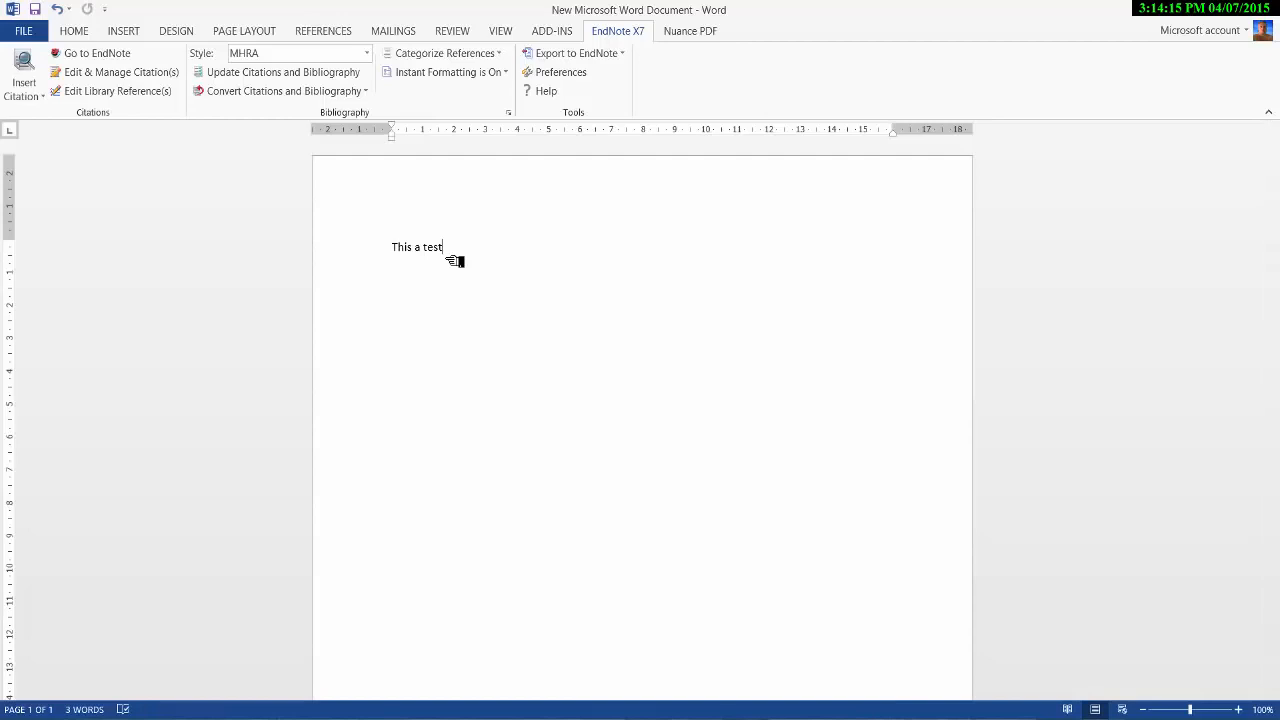
left_click(333, 36)
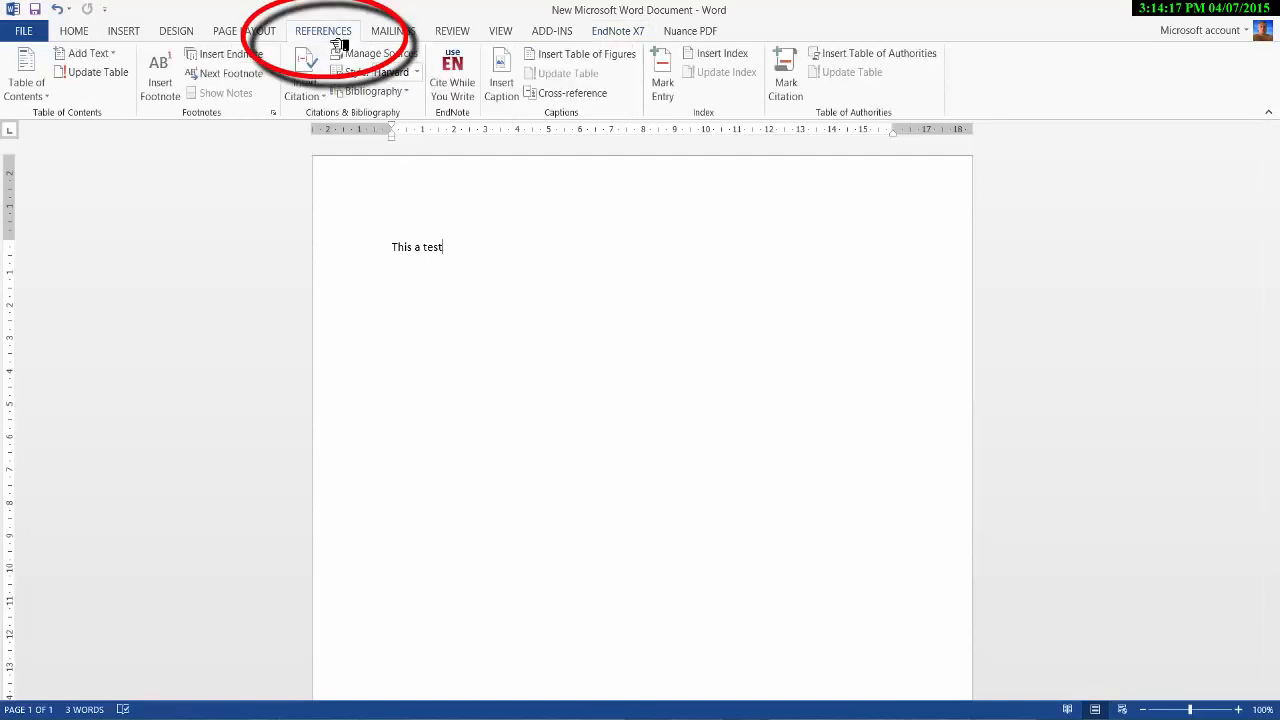
left_click(165, 80)
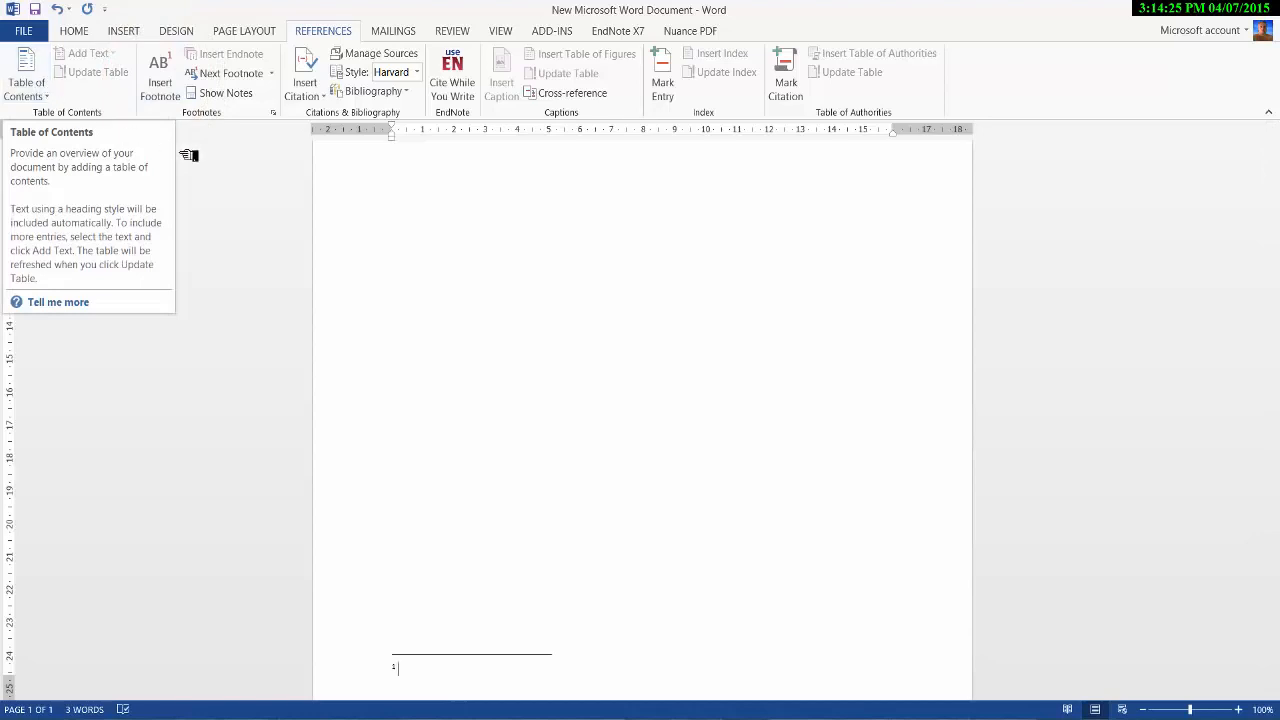
Cite the 1999 article "The application of neural networks to the papermaking industry" inside the new footnote
left_click(622, 32)
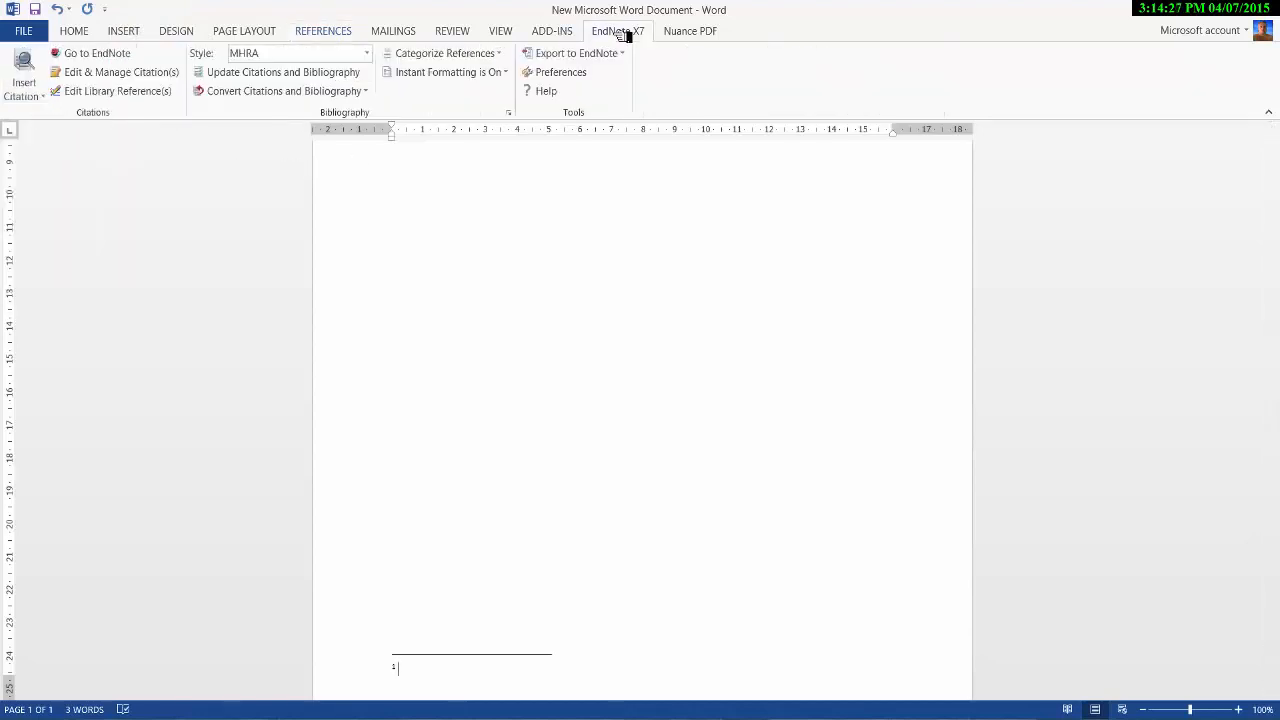
left_click(24, 93)
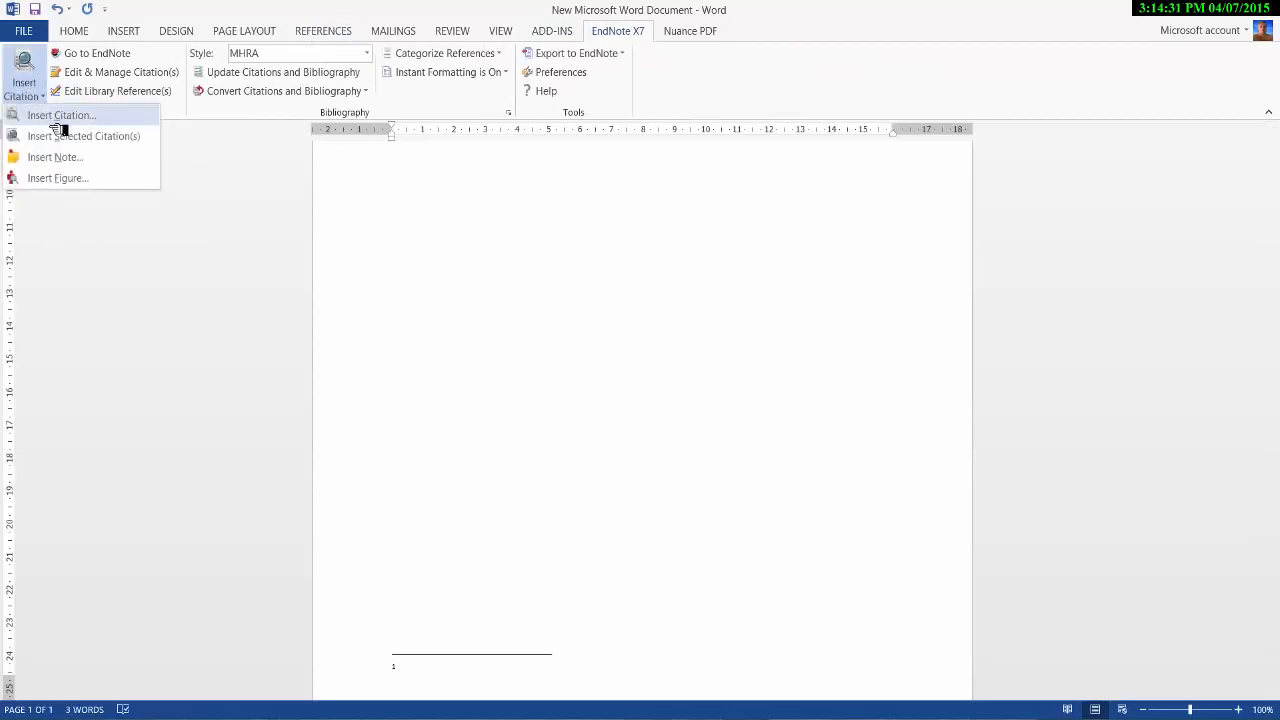
left_click(55, 130)
left_click(530, 271)
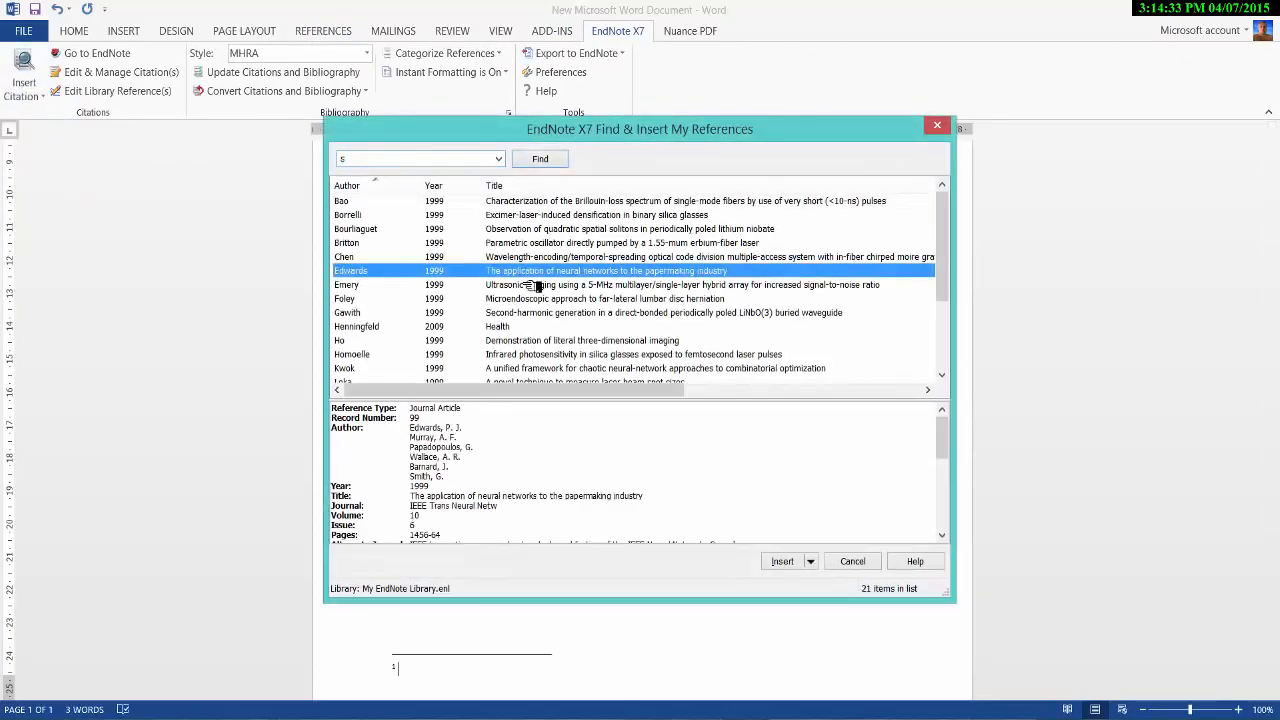
left_click(783, 563)
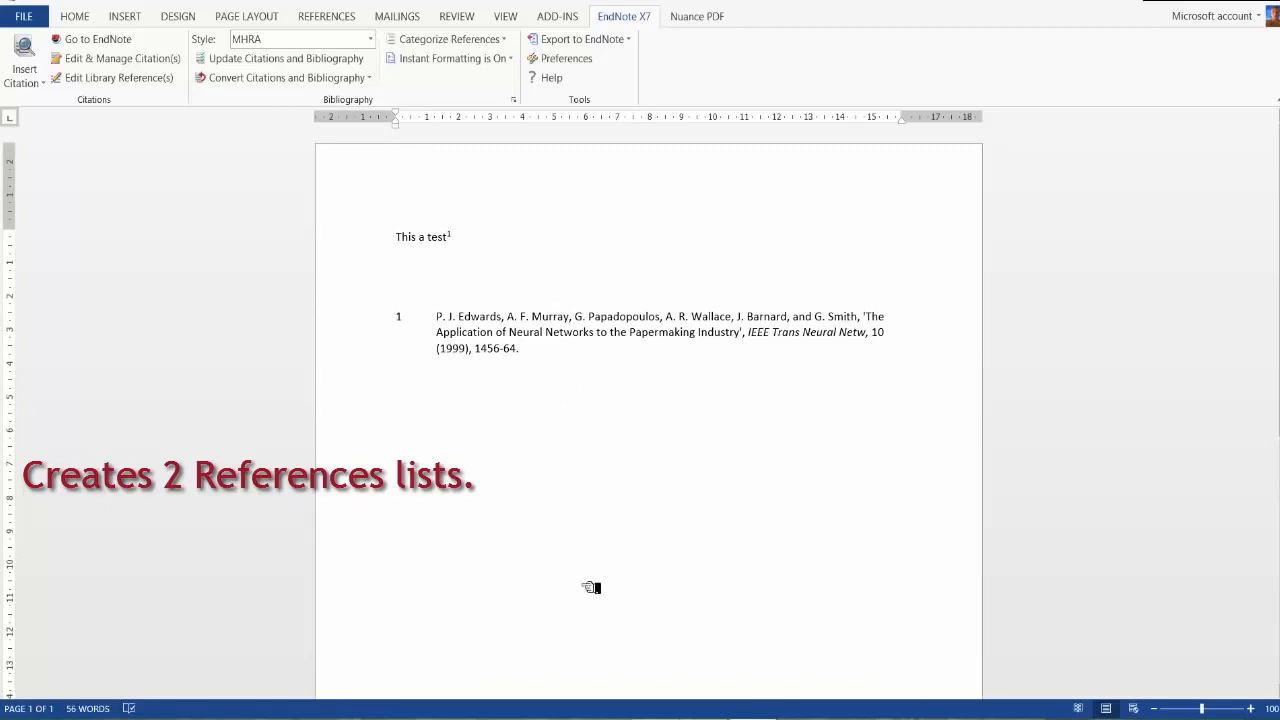
Compare the citation in the footnote with the reference list under the text, keeping MHRA as the output style
scroll(588, 586, "down", 6)
scroll(586, 560, "down", 2)
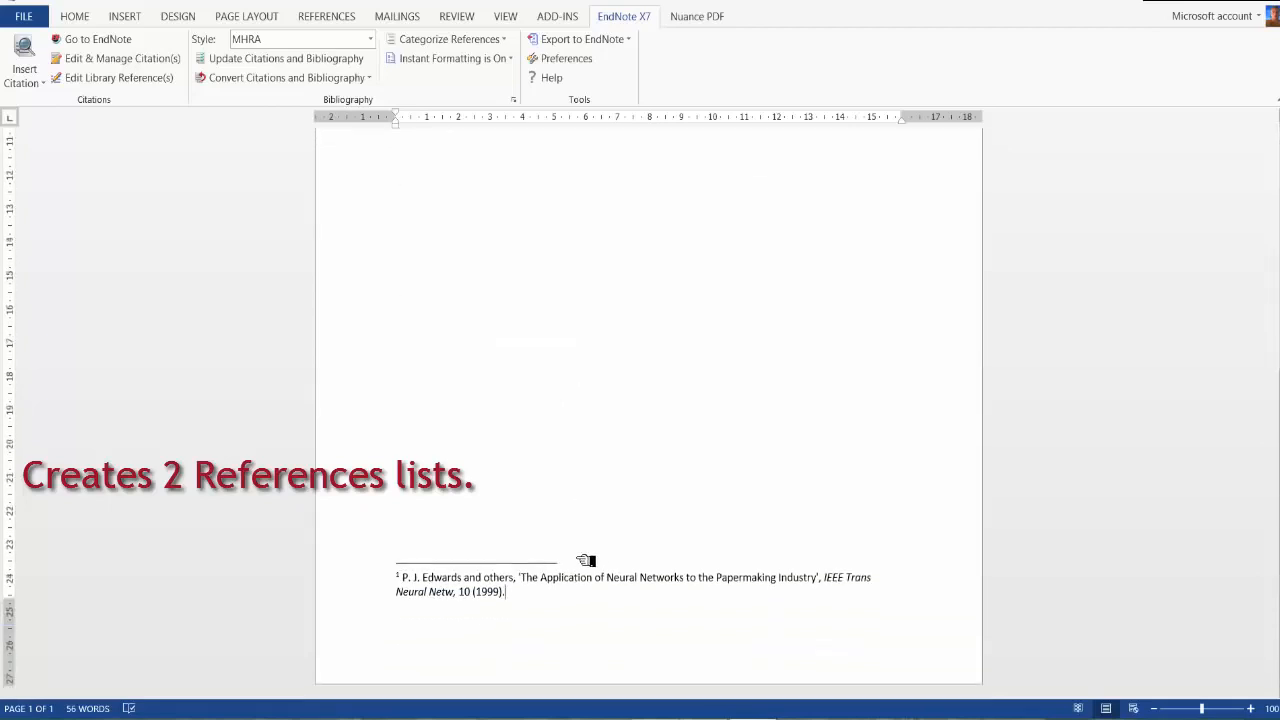
scroll(586, 560, "up", 8)
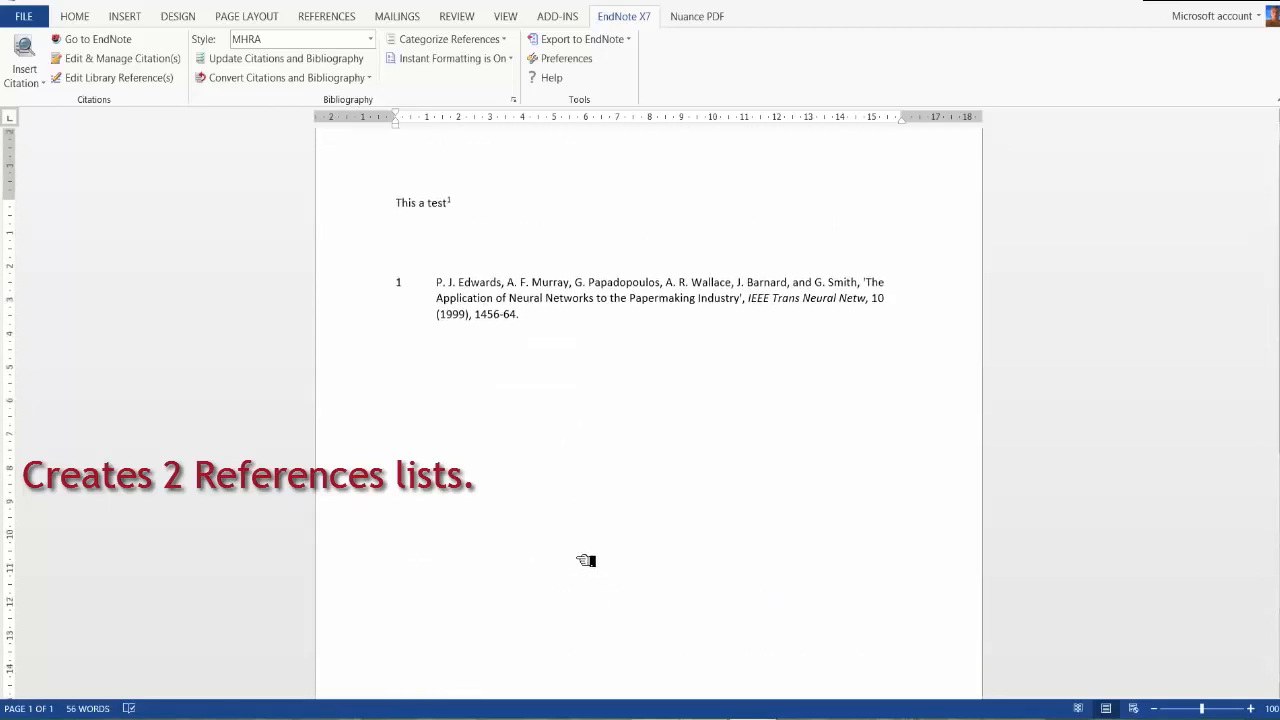
left_click(370, 39)
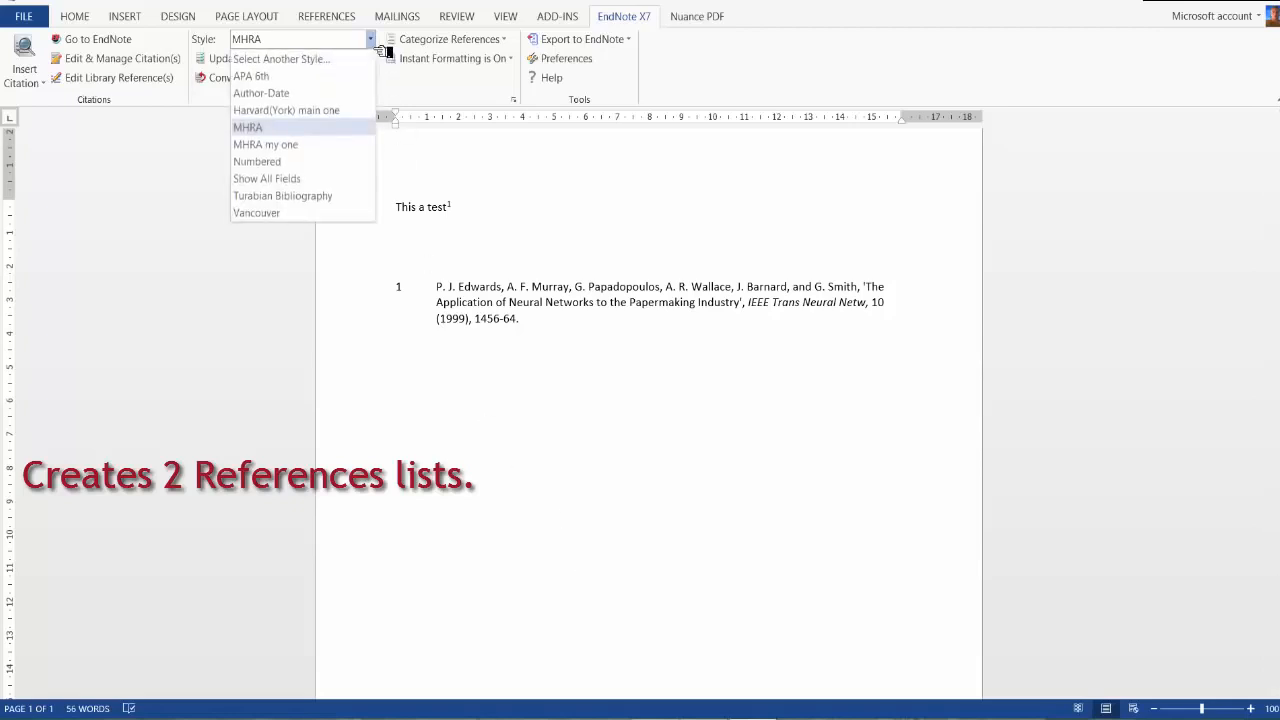
left_click(300, 131)
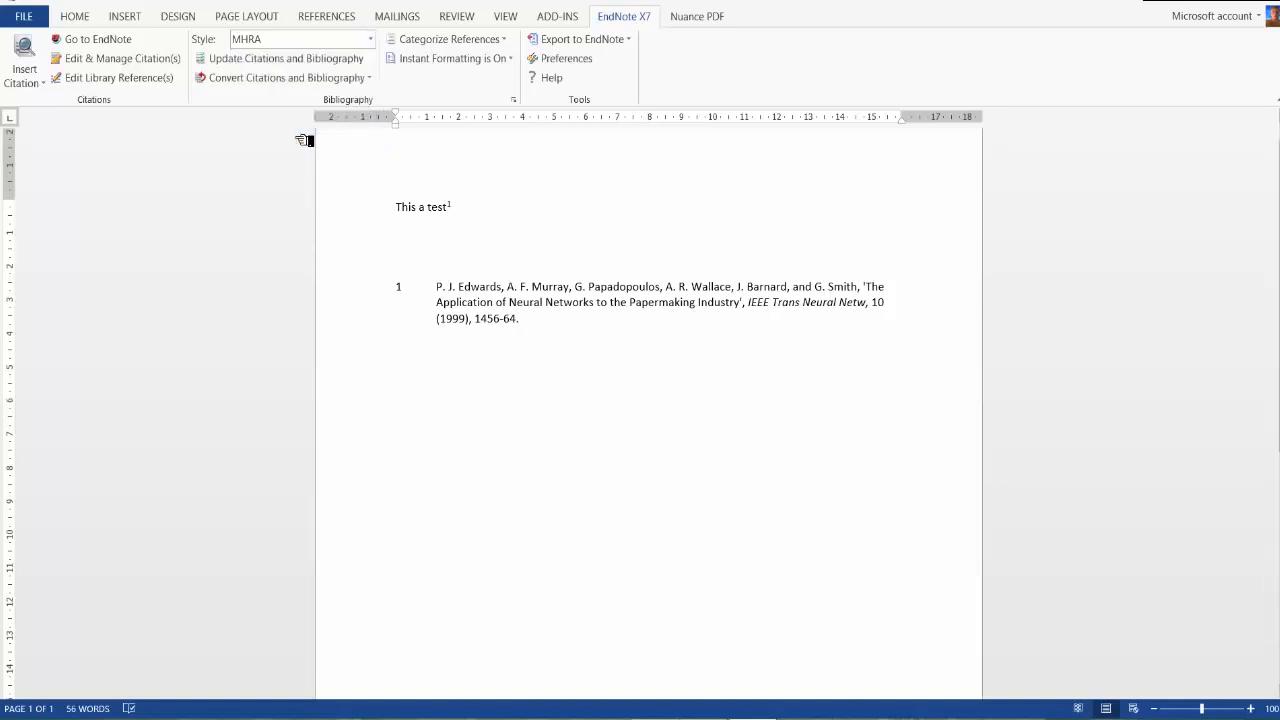
Switch to EndNote and open the Style Manager for the output styles
left_click(90, 39)
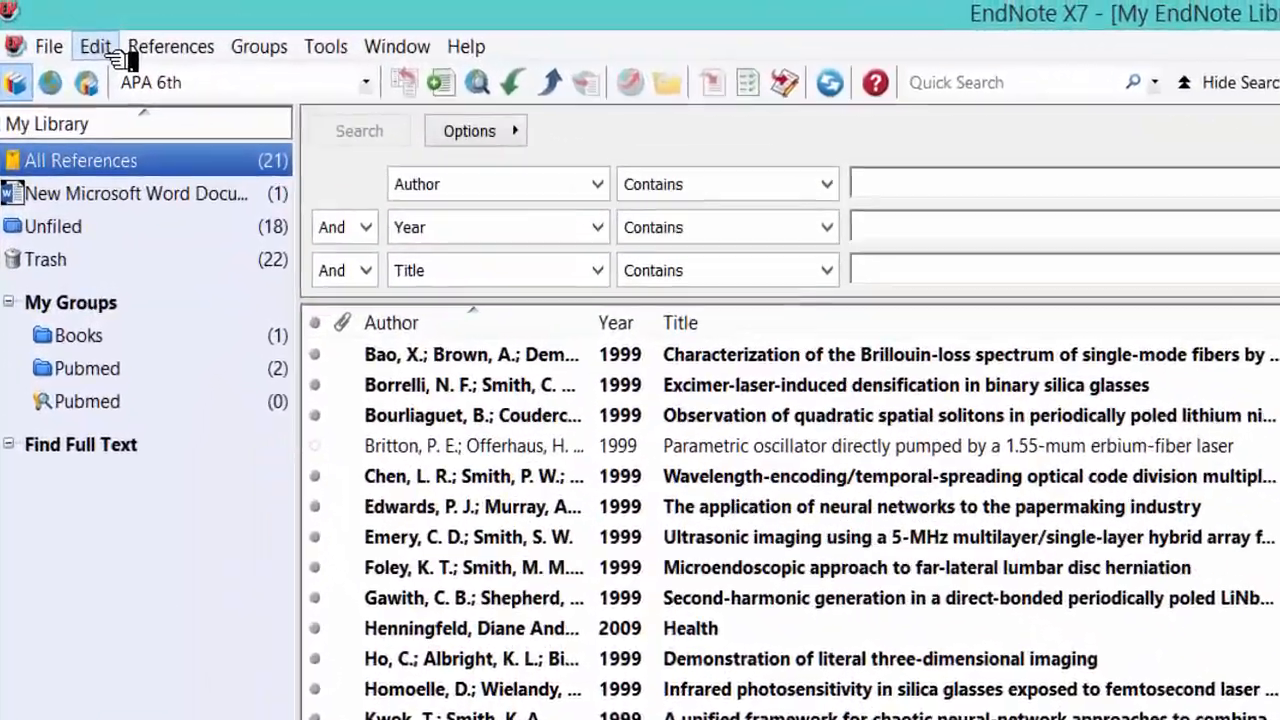
left_click(100, 50)
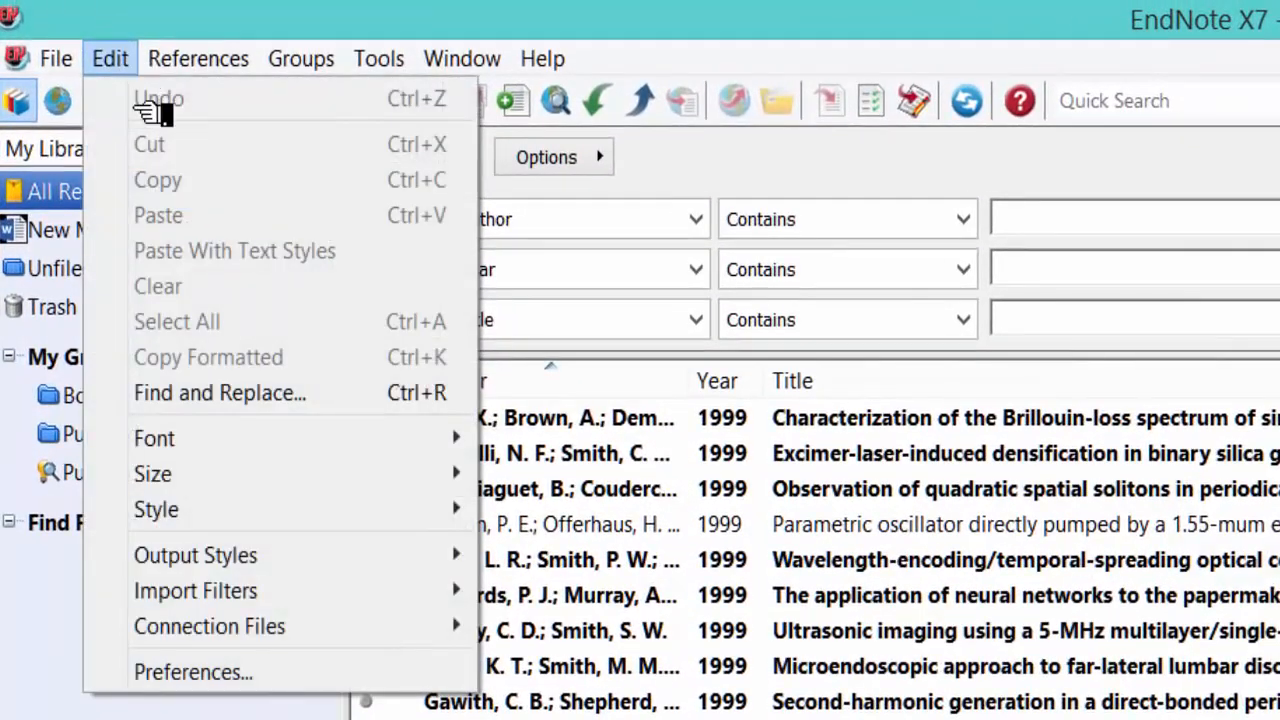
mouse_move(360, 576)
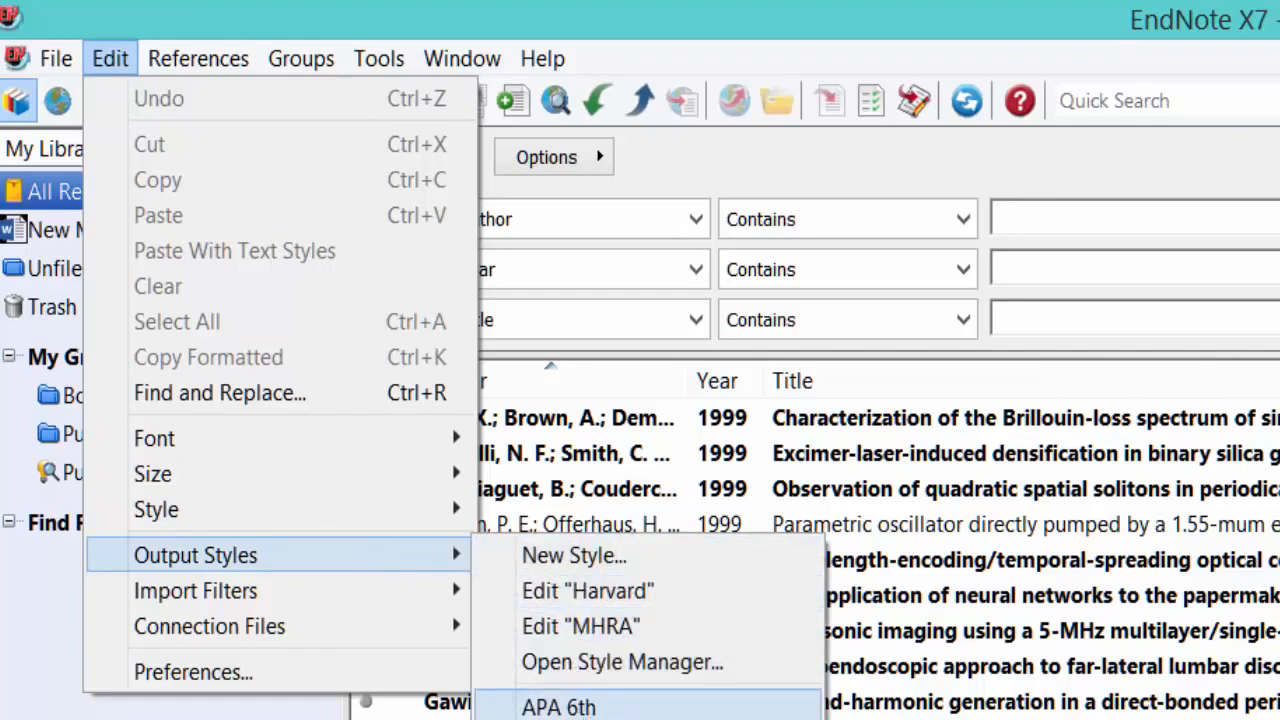
left_click(590, 662)
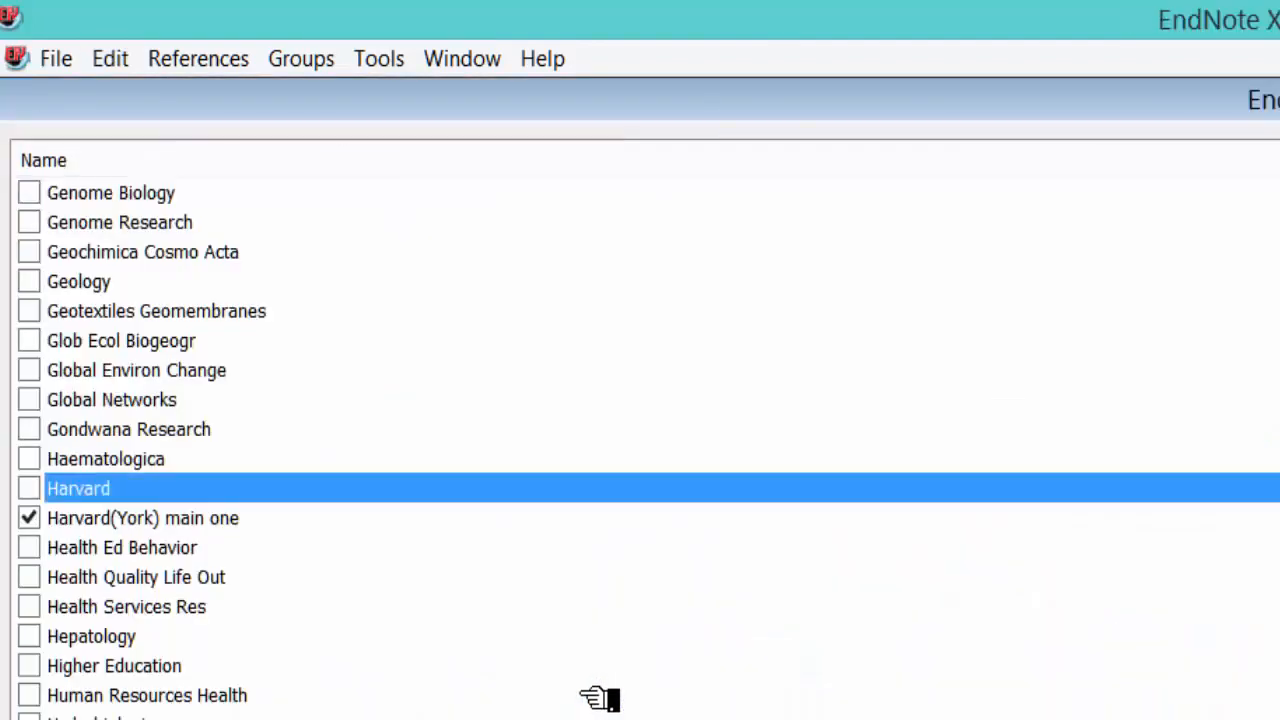
Find the "MHRA my one" output style in the list and delete it, then switch back to Word
left_click(50, 527)
left_click(158, 590)
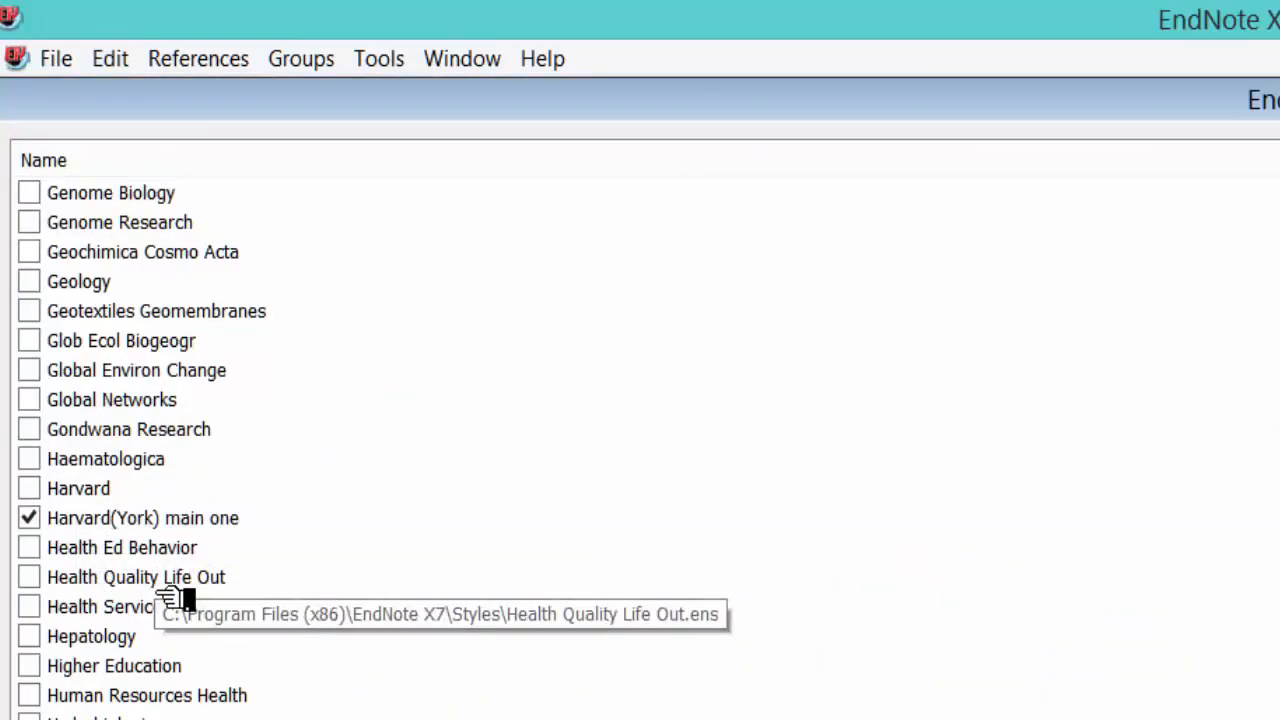
left_click(172, 588)
scroll(185, 600, "down", 18)
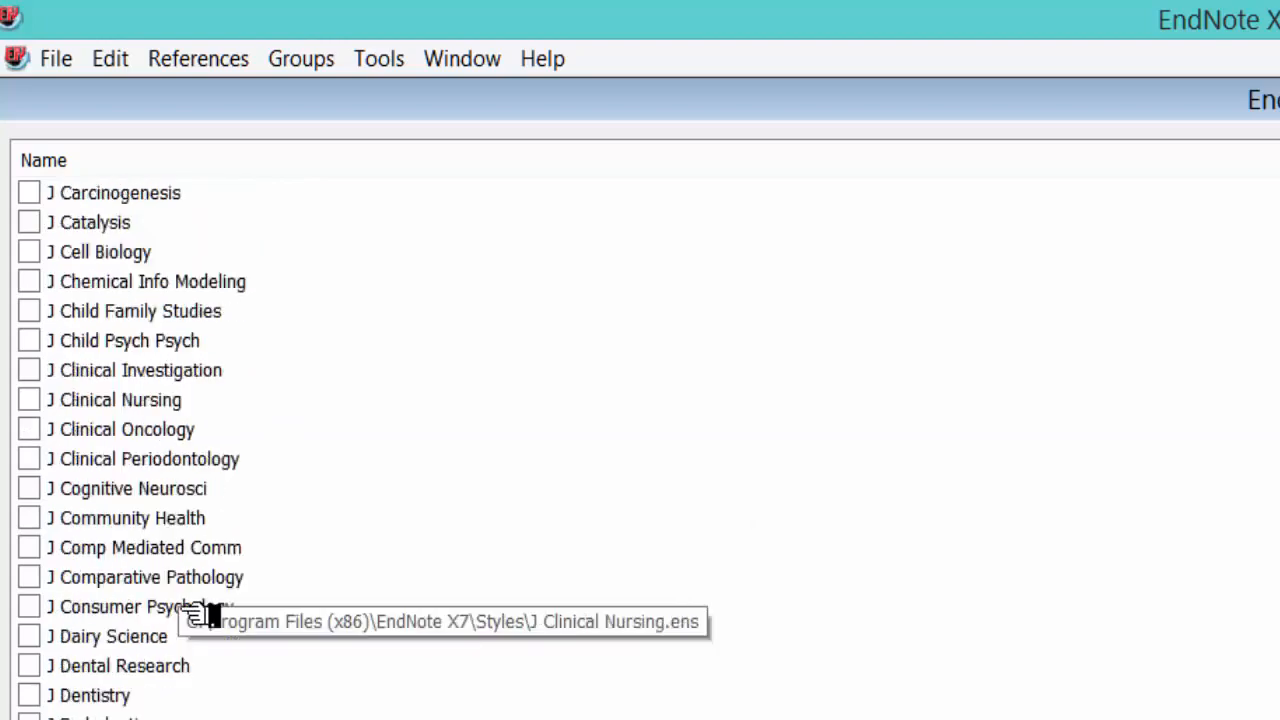
scroll(210, 615, "down", 11)
scroll(200, 600, "down", 12)
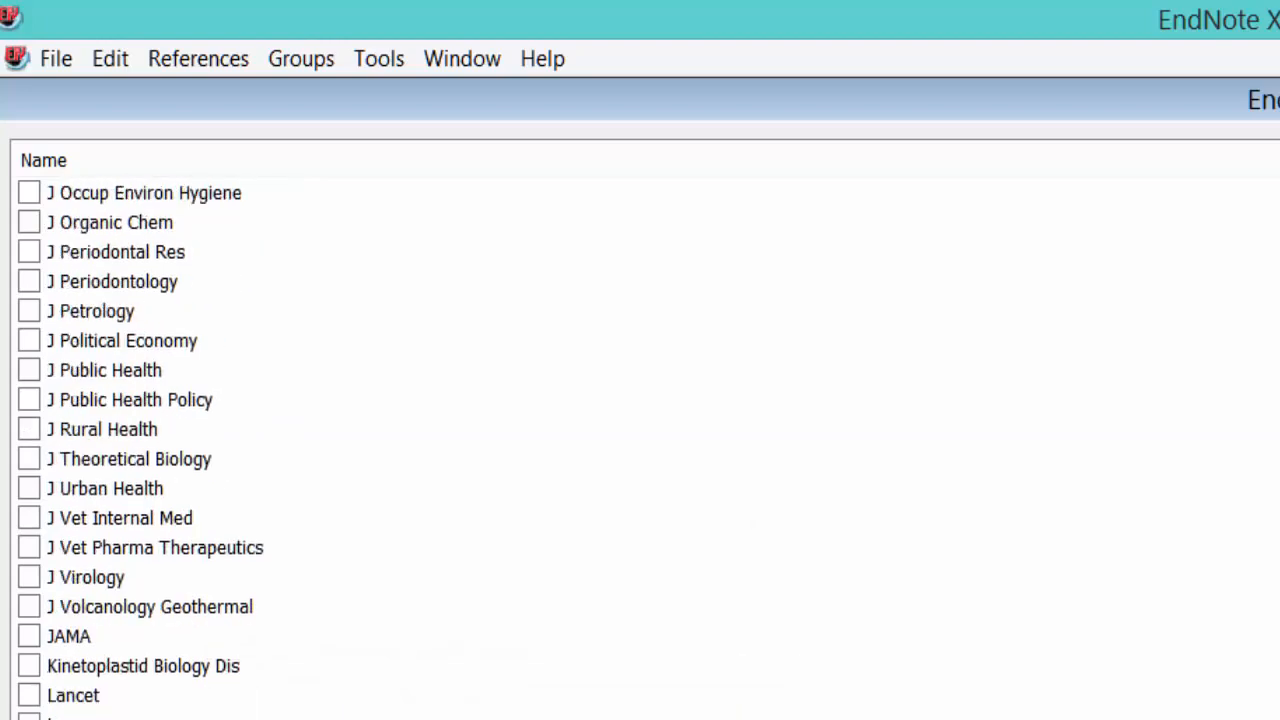
left_click(126, 318)
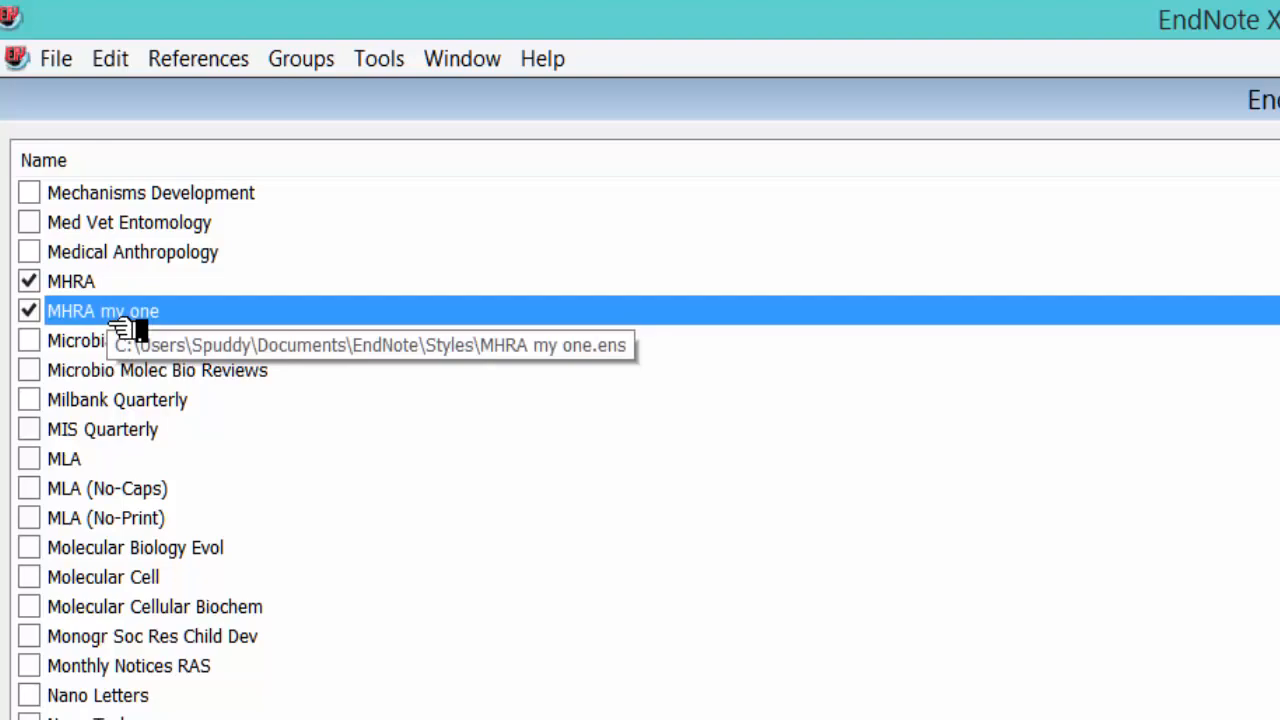
right_click(125, 322)
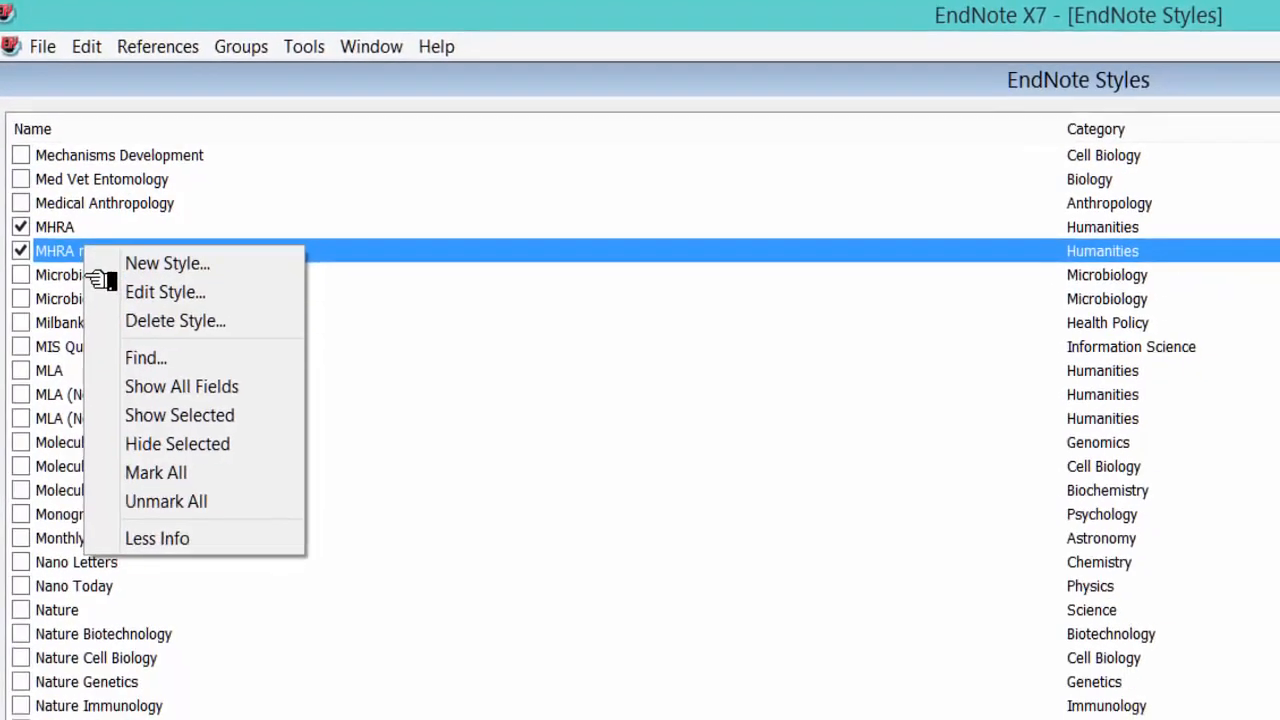
left_click(140, 283)
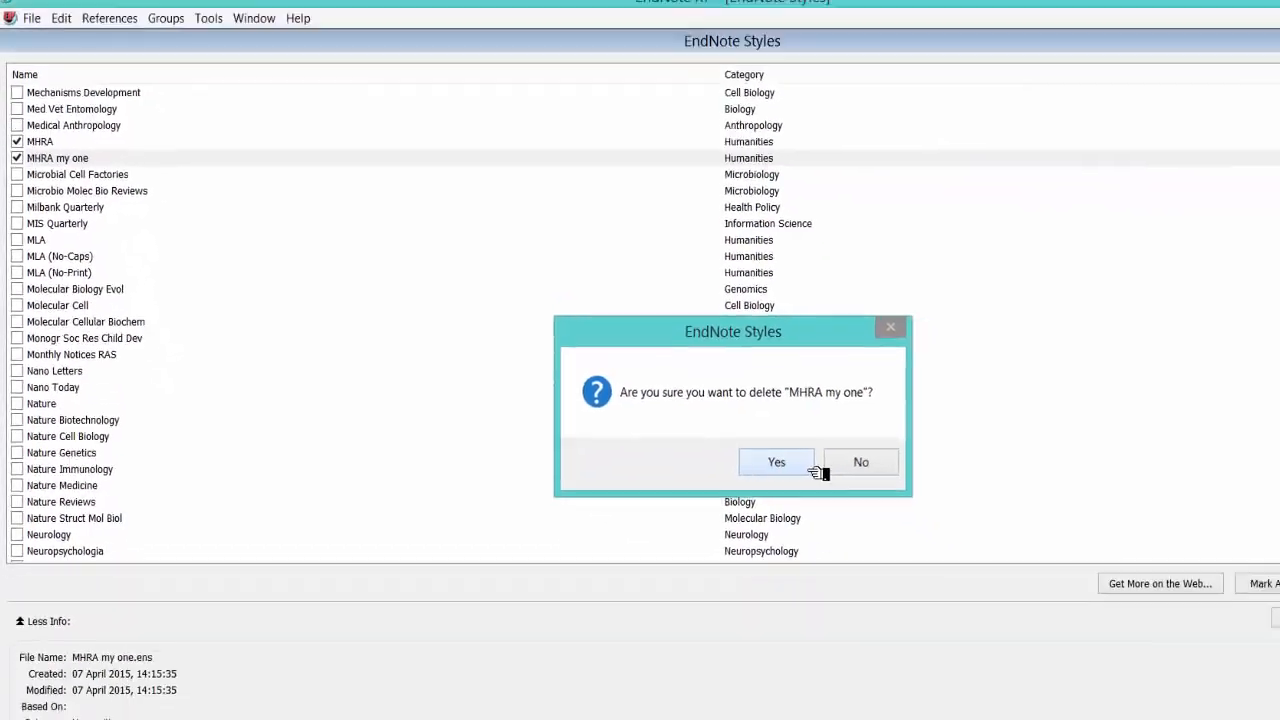
left_click(1006, 611)
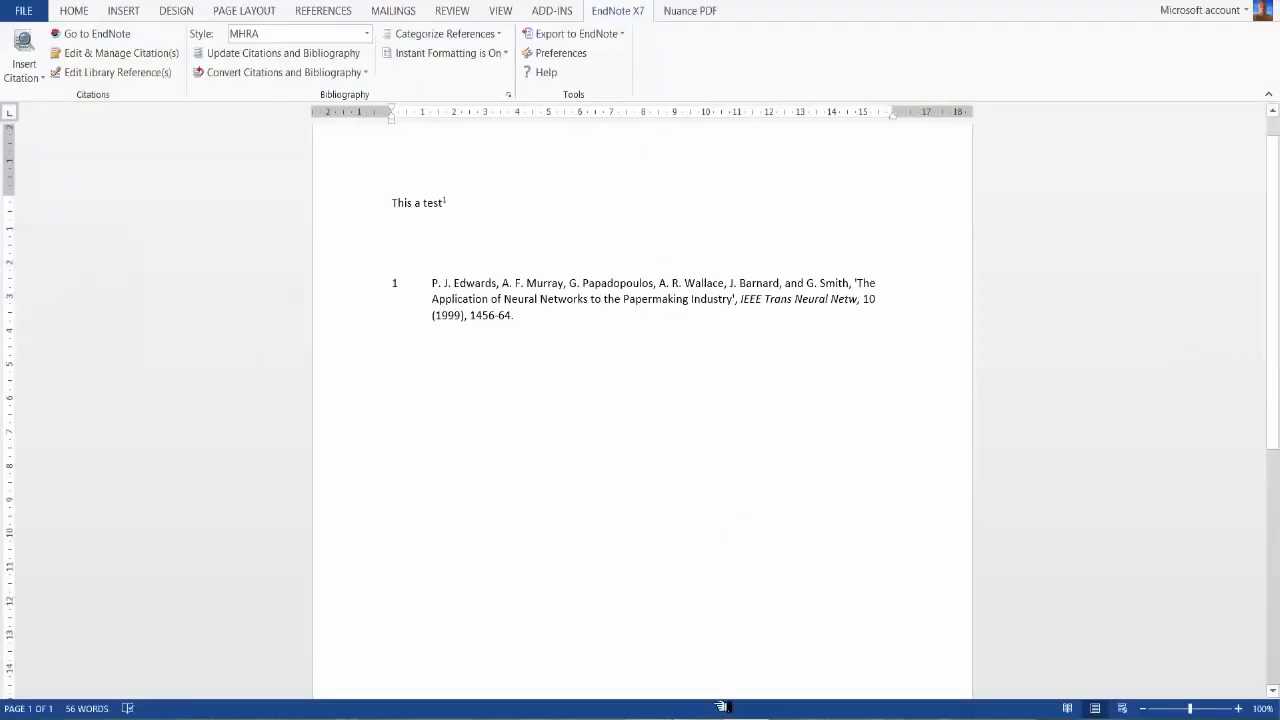
Check the reference list in Word, then return to EndNote and open the MHRA style for editing
scroll(628, 556, "down", 5)
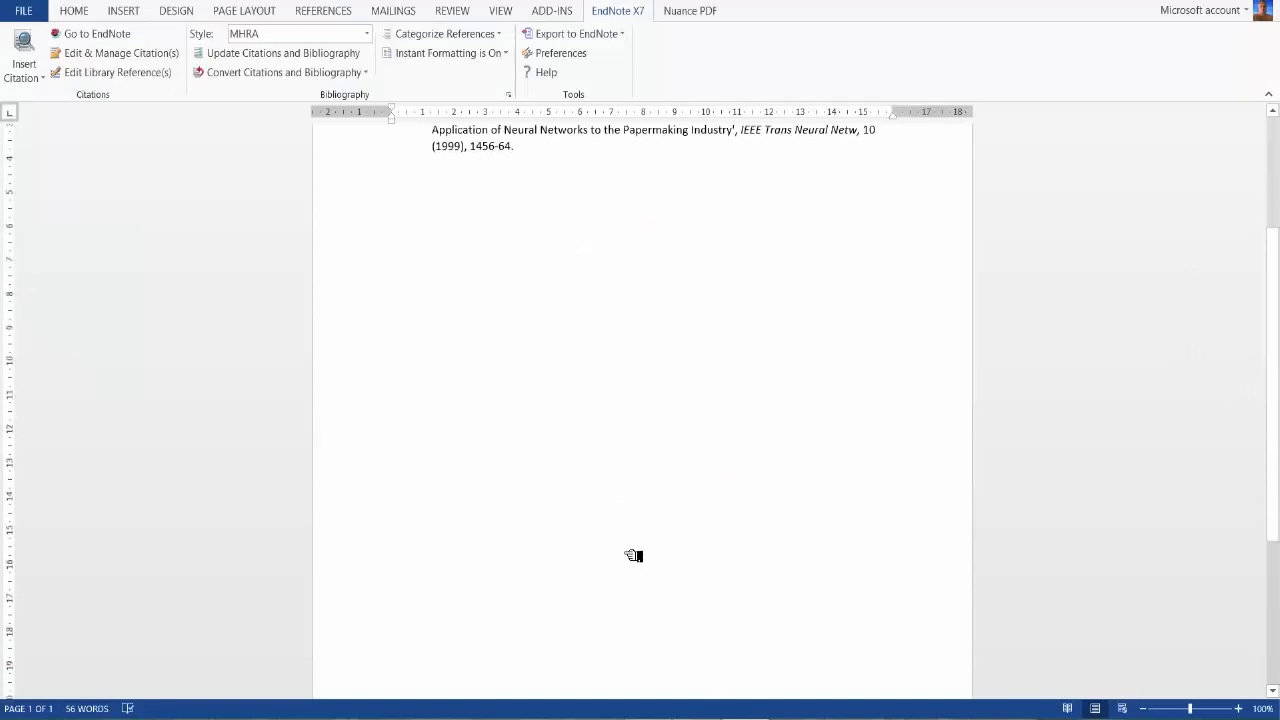
scroll(484, 635, "up", 6)
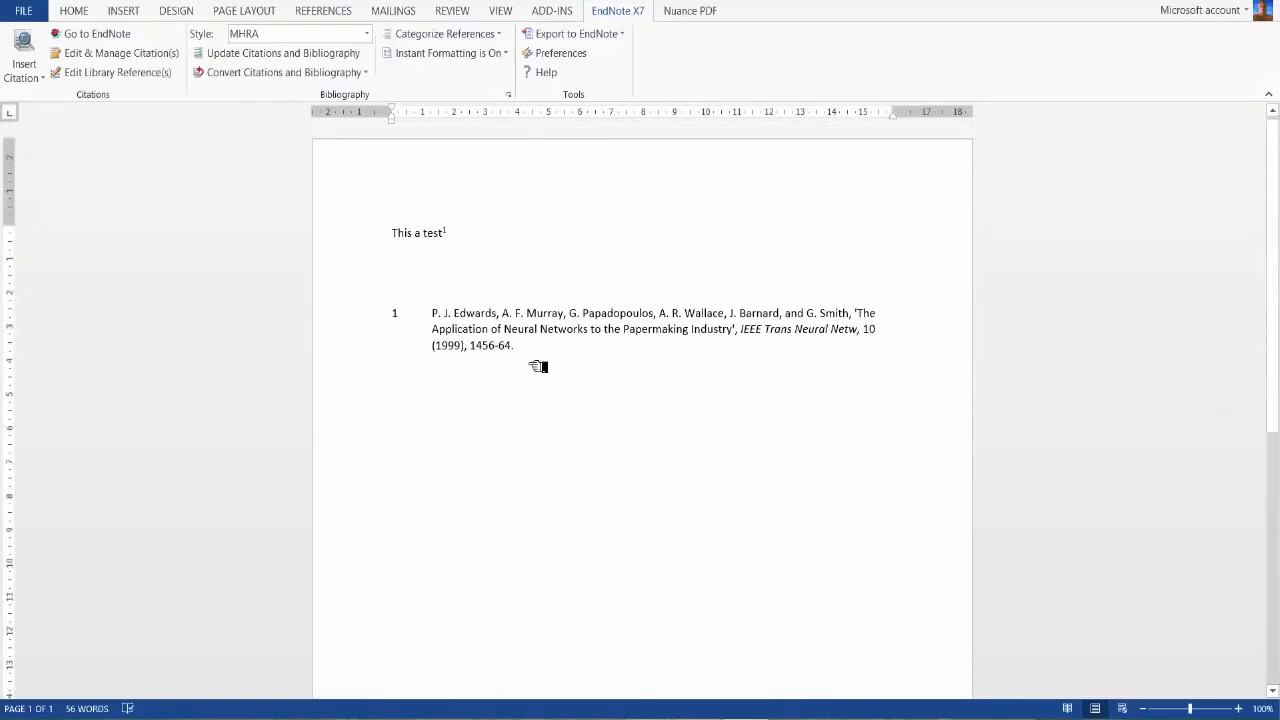
left_click(122, 40)
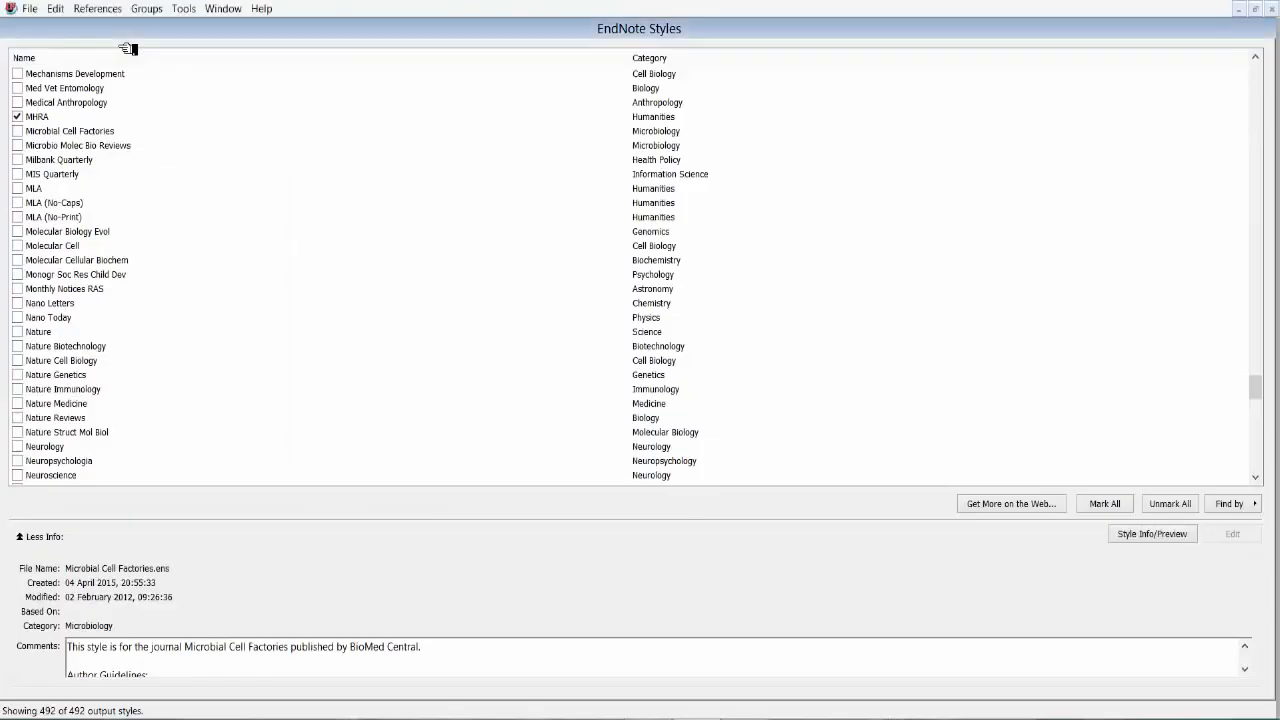
left_click(64, 119)
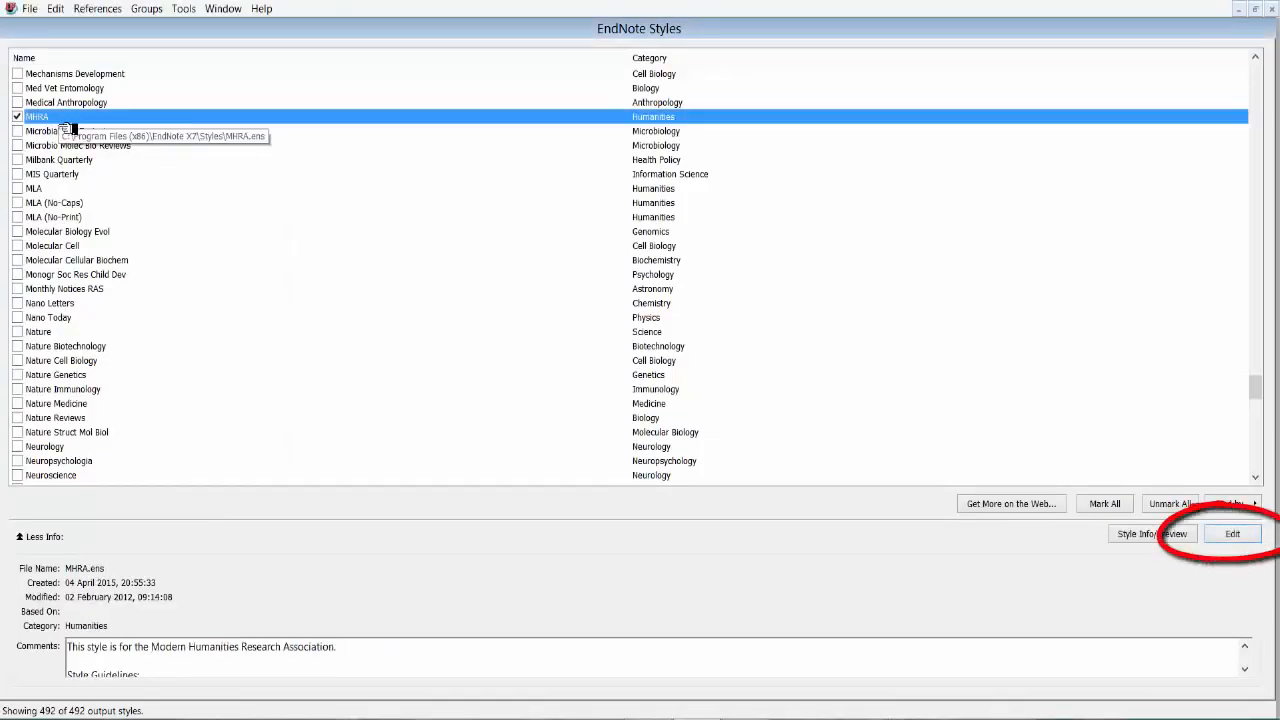
left_click(1236, 540)
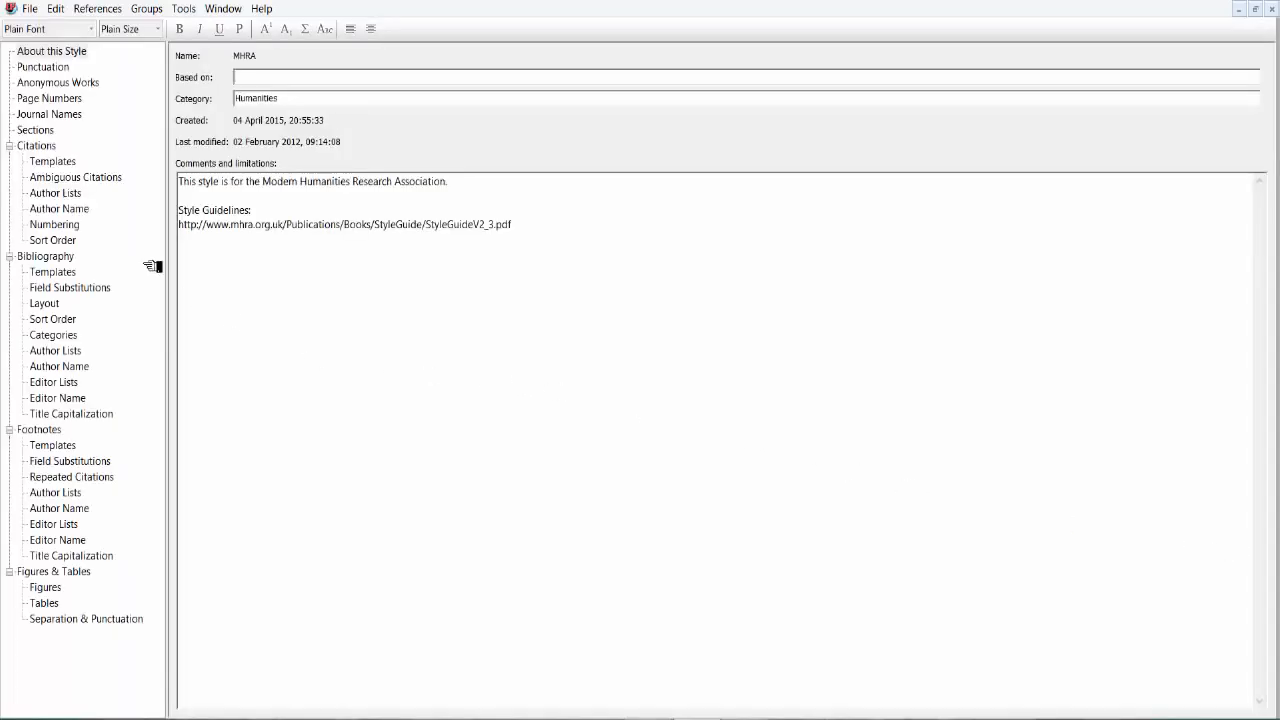
In the footnote templates, keep the footnote format and turn off both including citations in the bibliography and the short-form title restriction
left_click(52, 449)
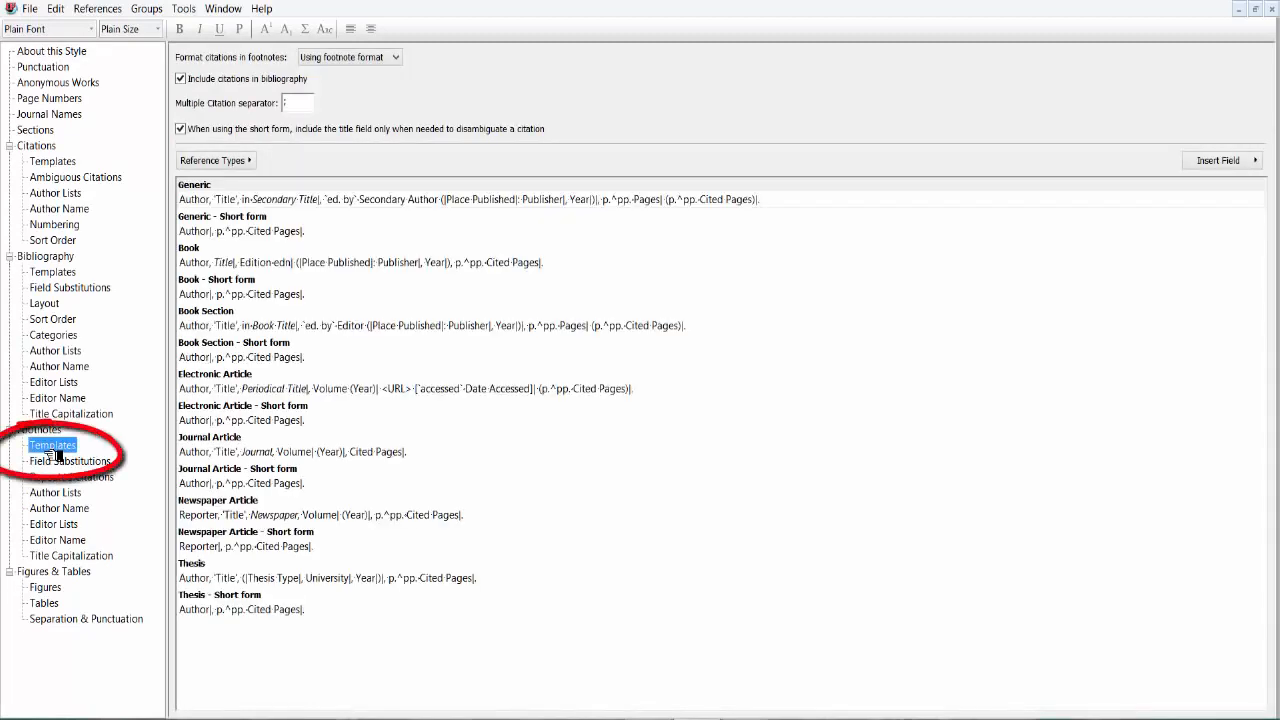
left_click(370, 60)
left_click(363, 63)
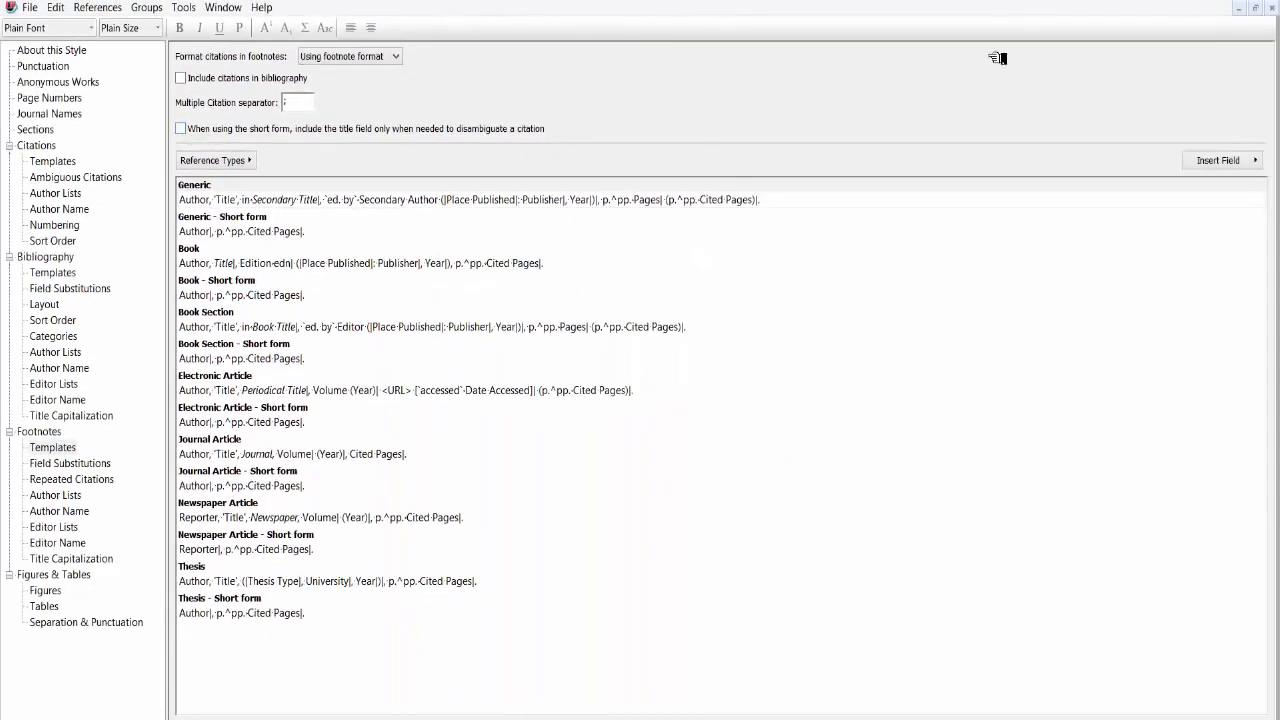
Close the edited MHRA style, saving its changes as a new style named "MHRA main"
left_click(1271, 6)
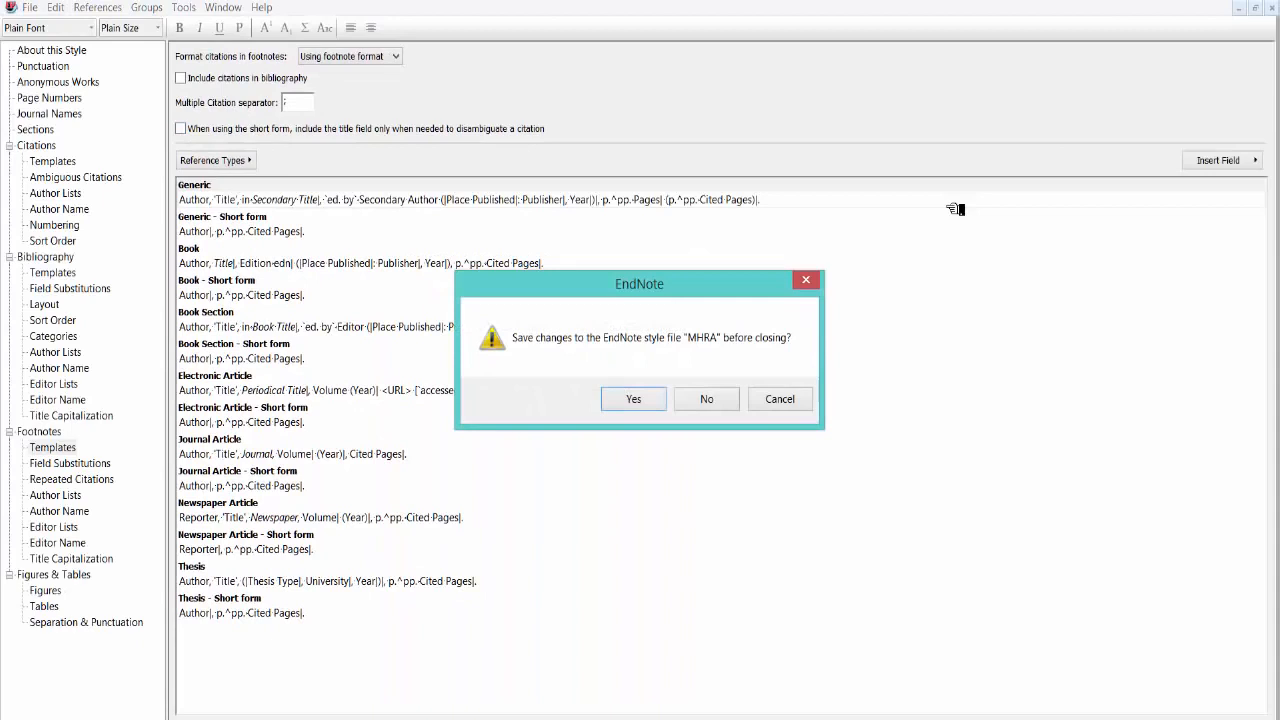
left_click(633, 399)
left_click(583, 356)
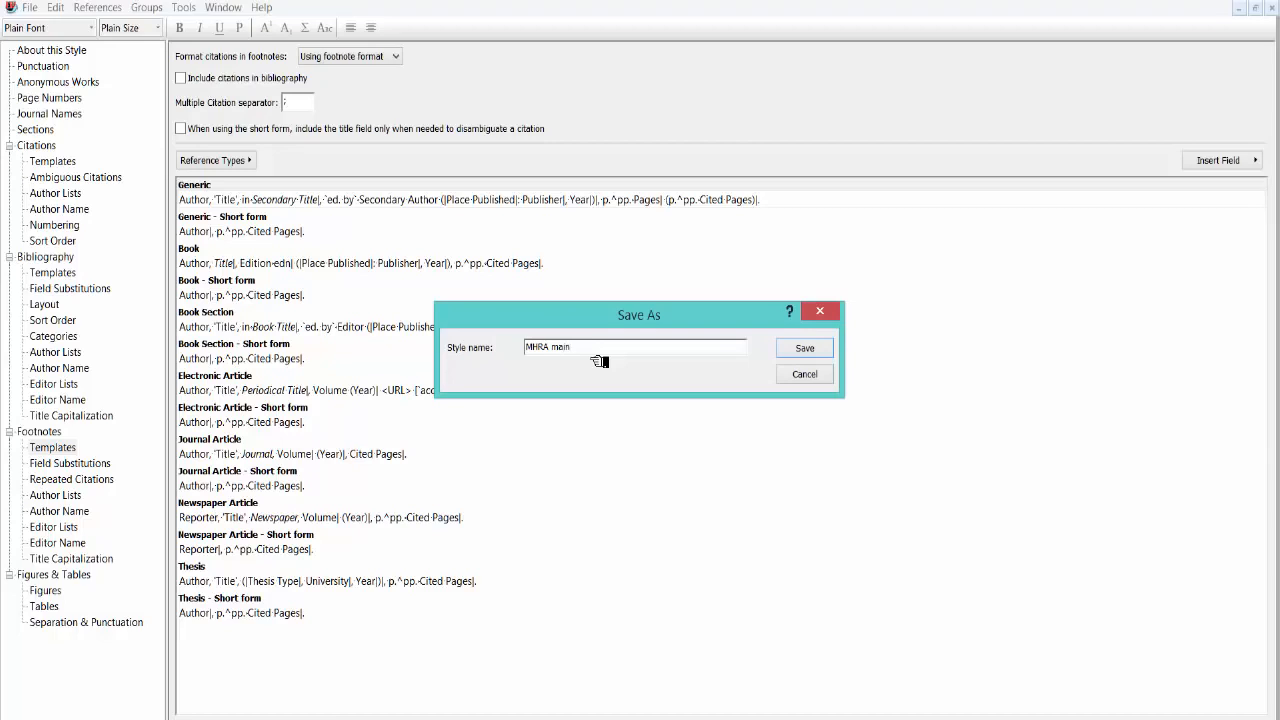
left_click(805, 348)
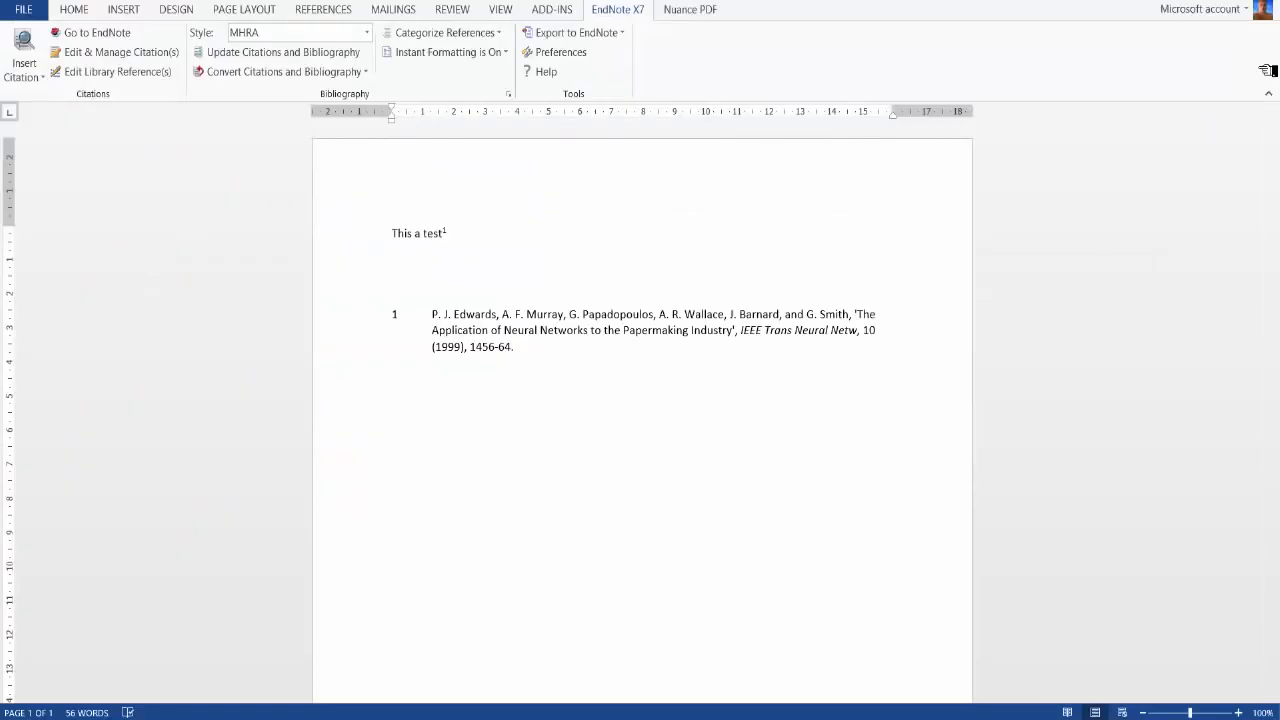
Switch to EndNote and maximise the library window, then return to the Word document
left_click(124, 42)
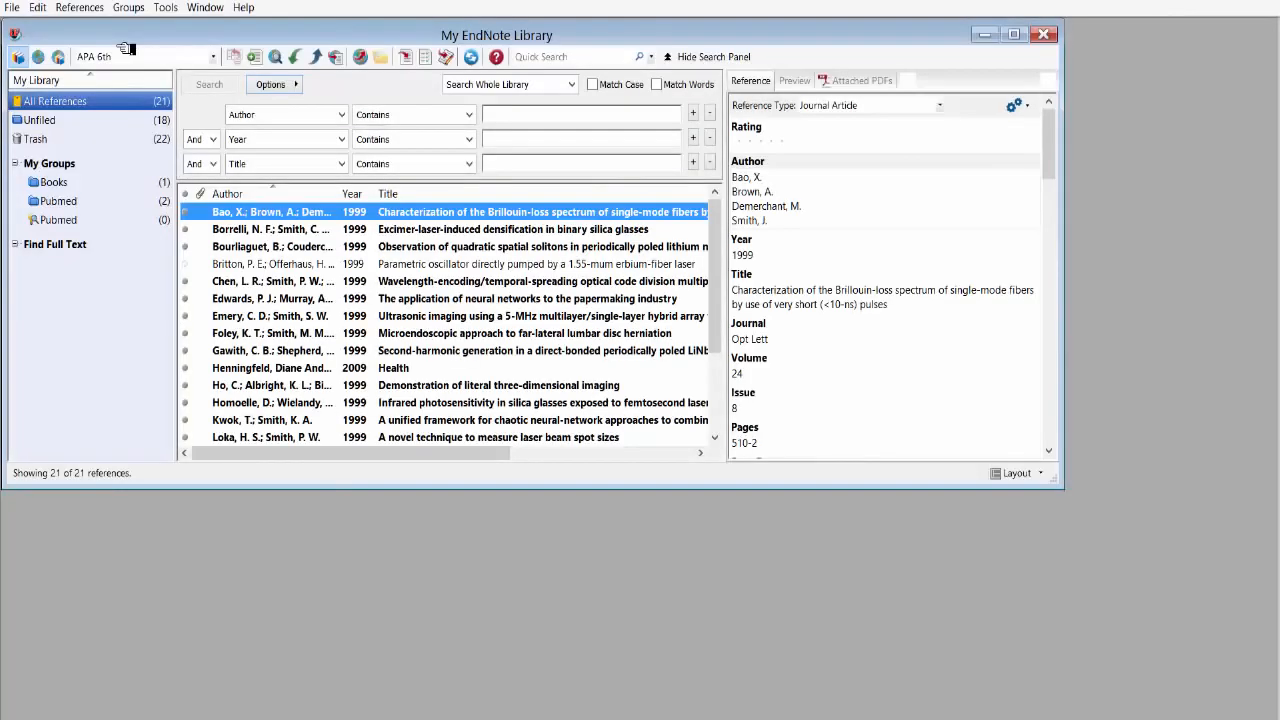
left_click(1013, 34)
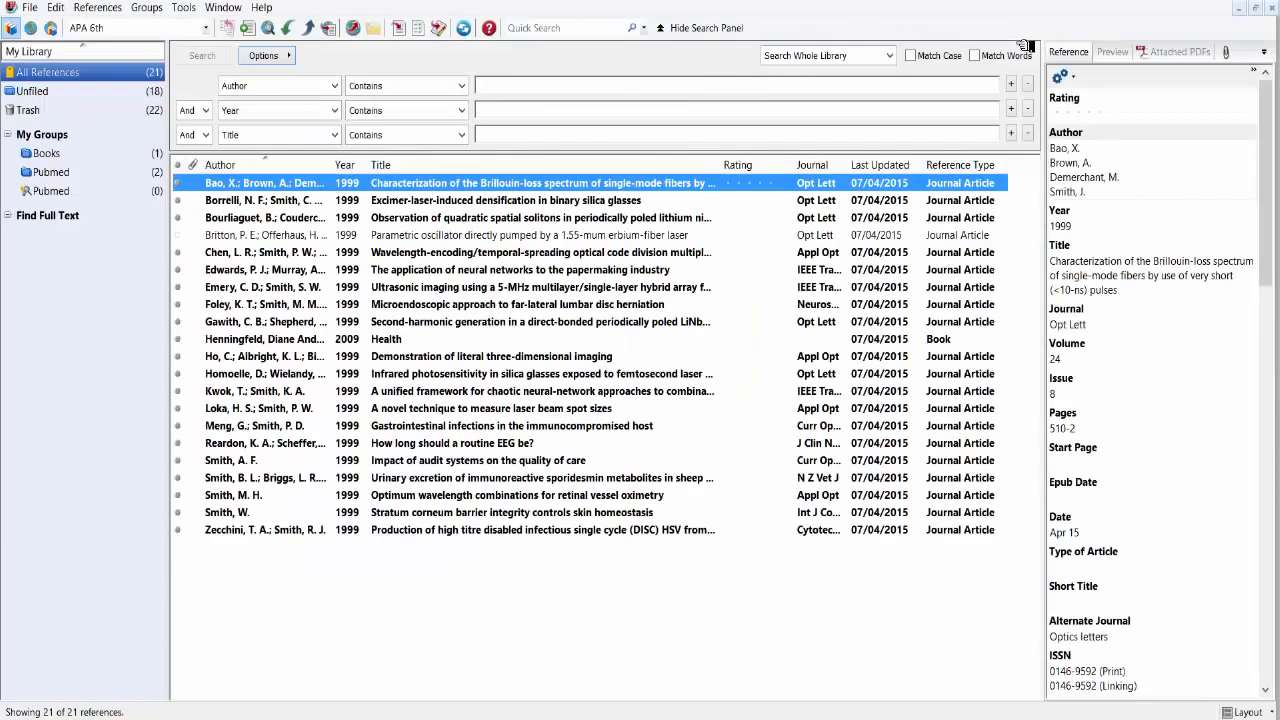
left_click(363, 219)
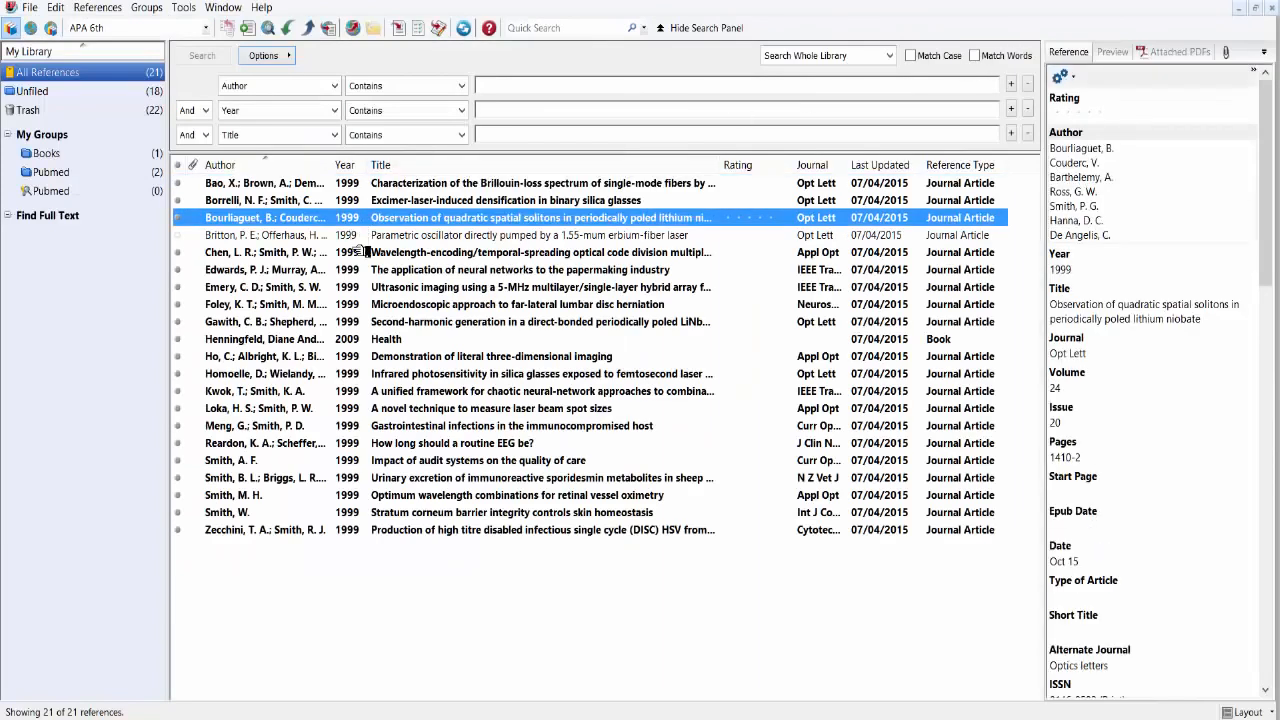
left_click(362, 270)
left_click(362, 300)
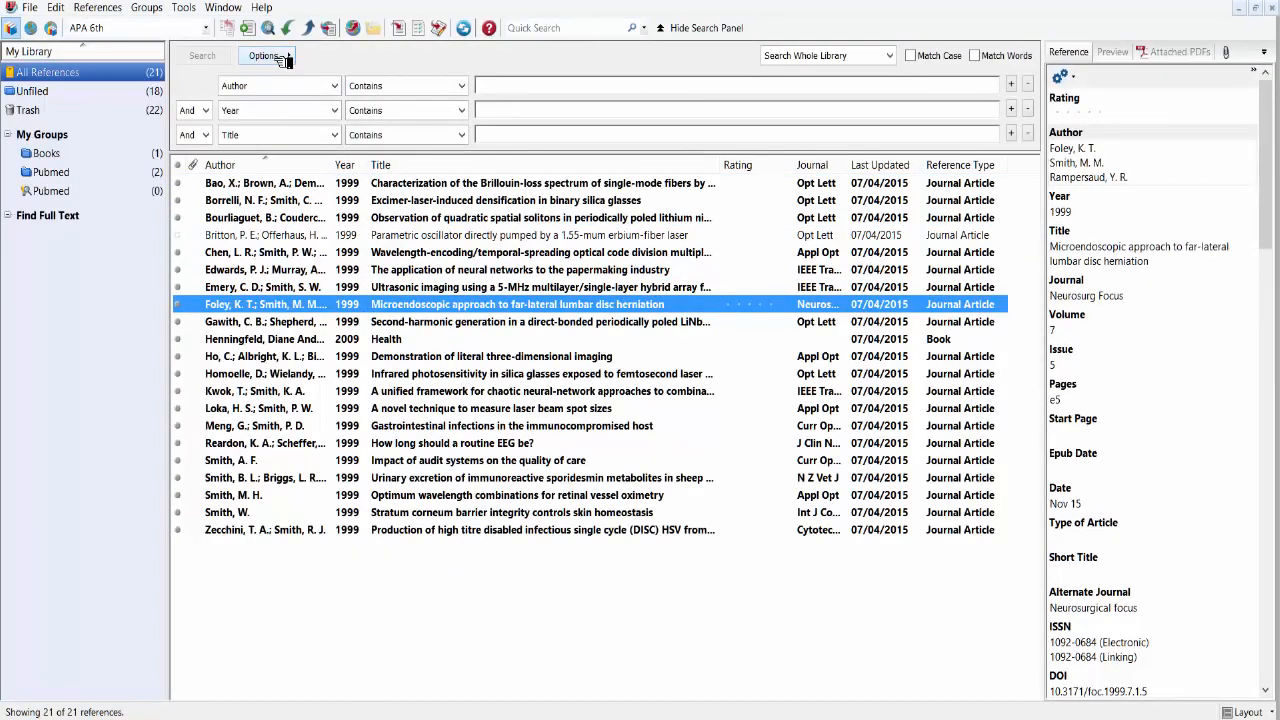
left_click(438, 29)
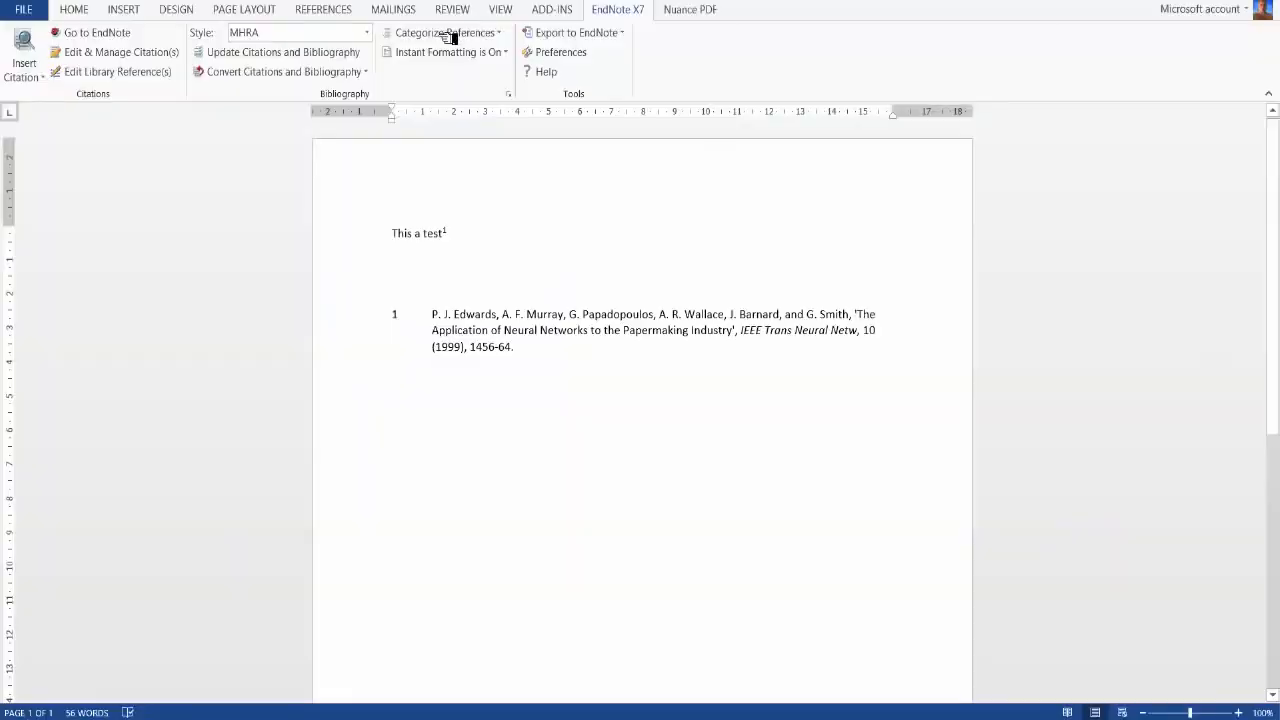
Clear all text and the old citation from the document, and set the citation output style to MHRA main
scroll(600, 453, "down", 5)
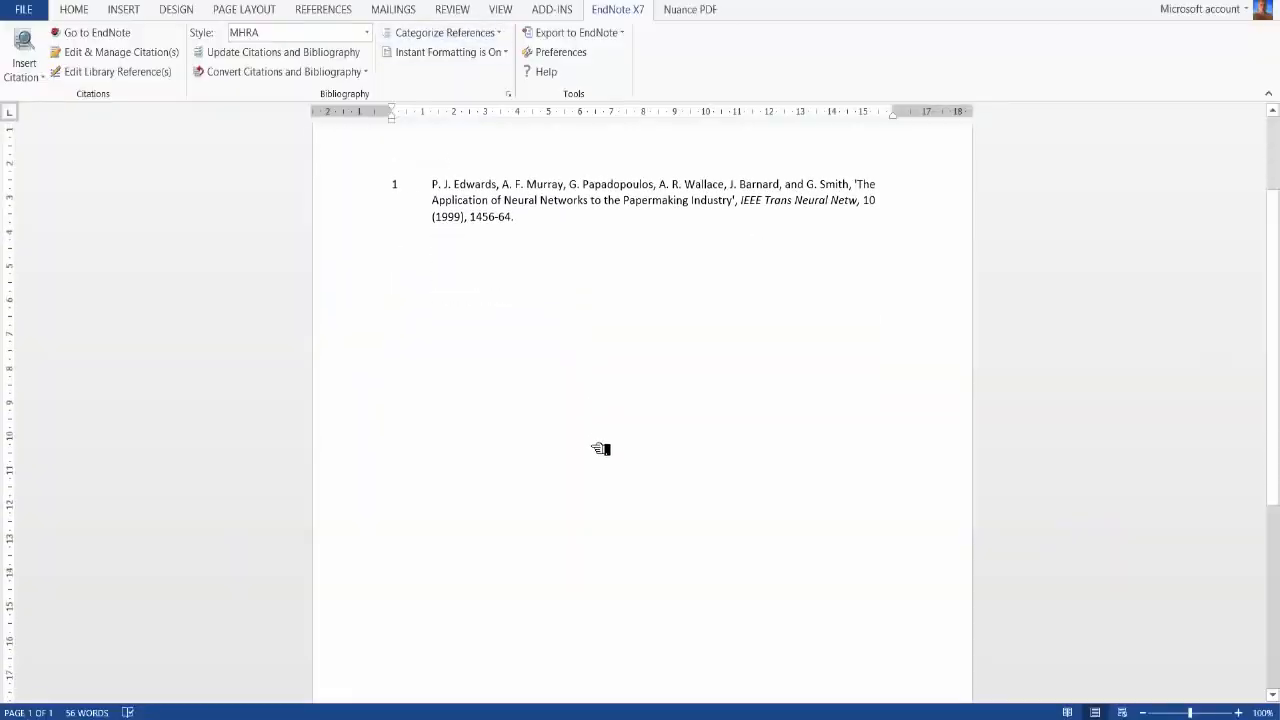
scroll(600, 450, "up", 5)
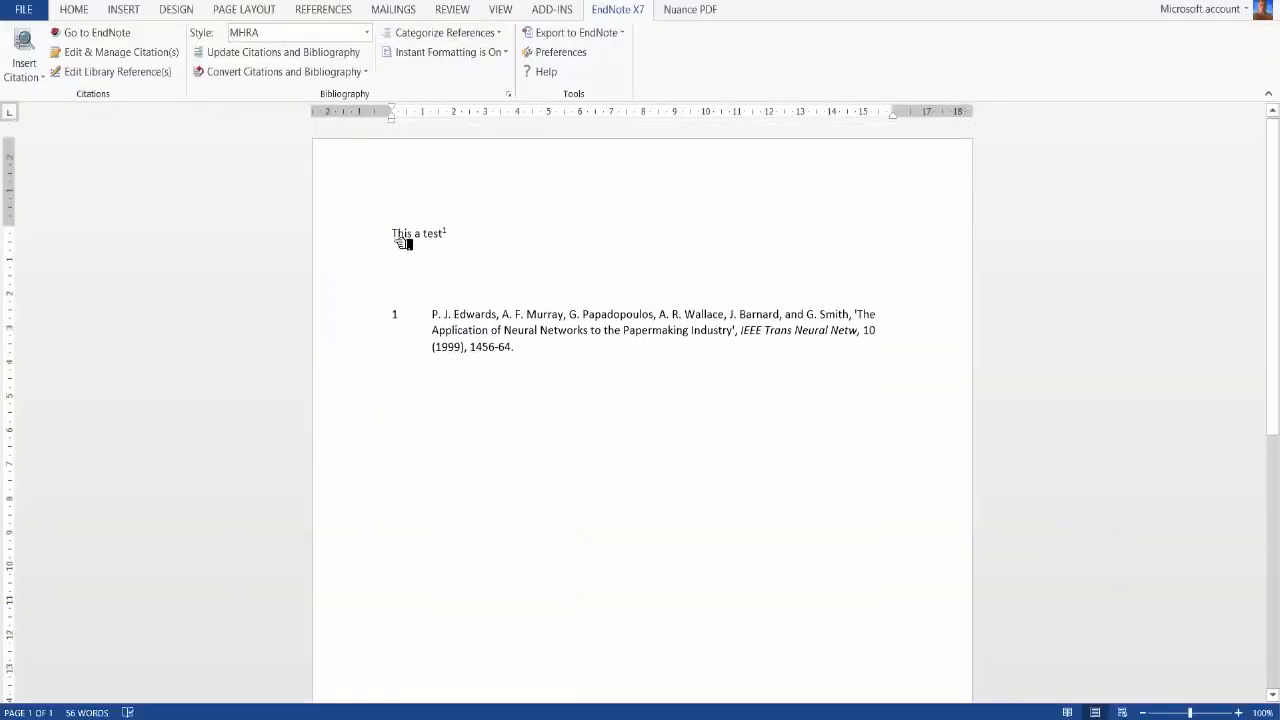
left_click(580, 365)
key("ctrl+a")
type("#")
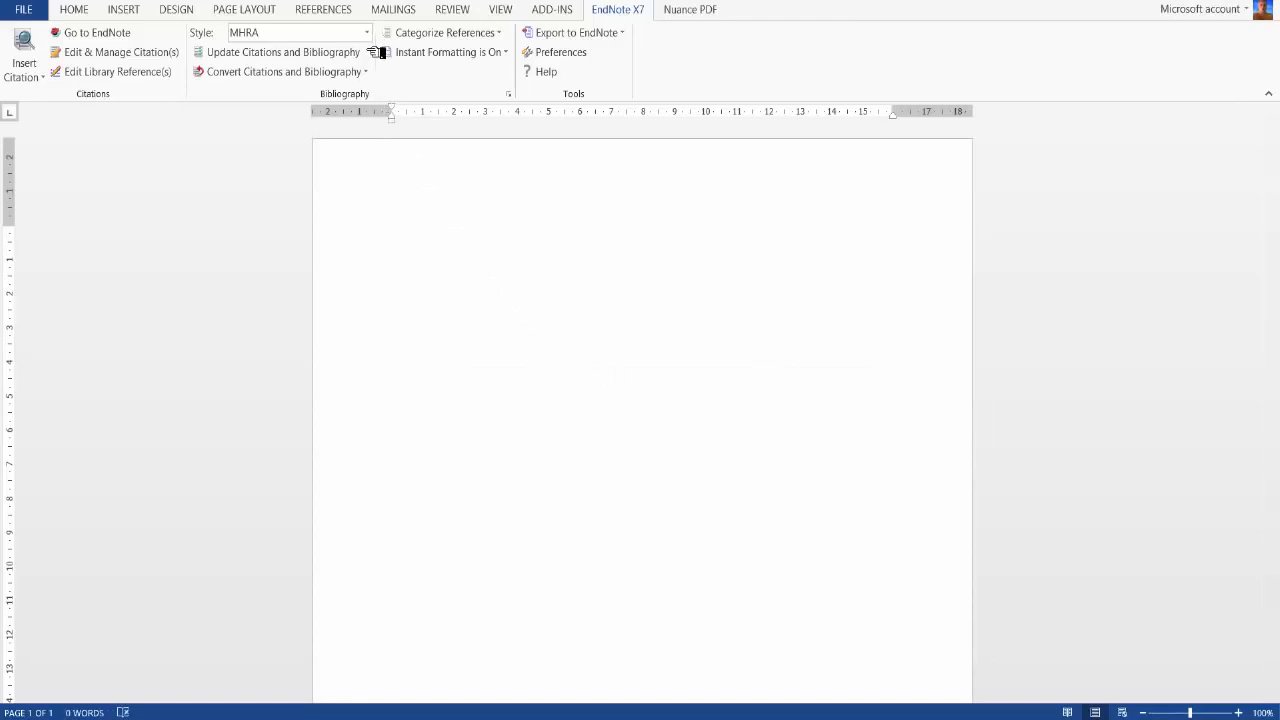
left_click(367, 33)
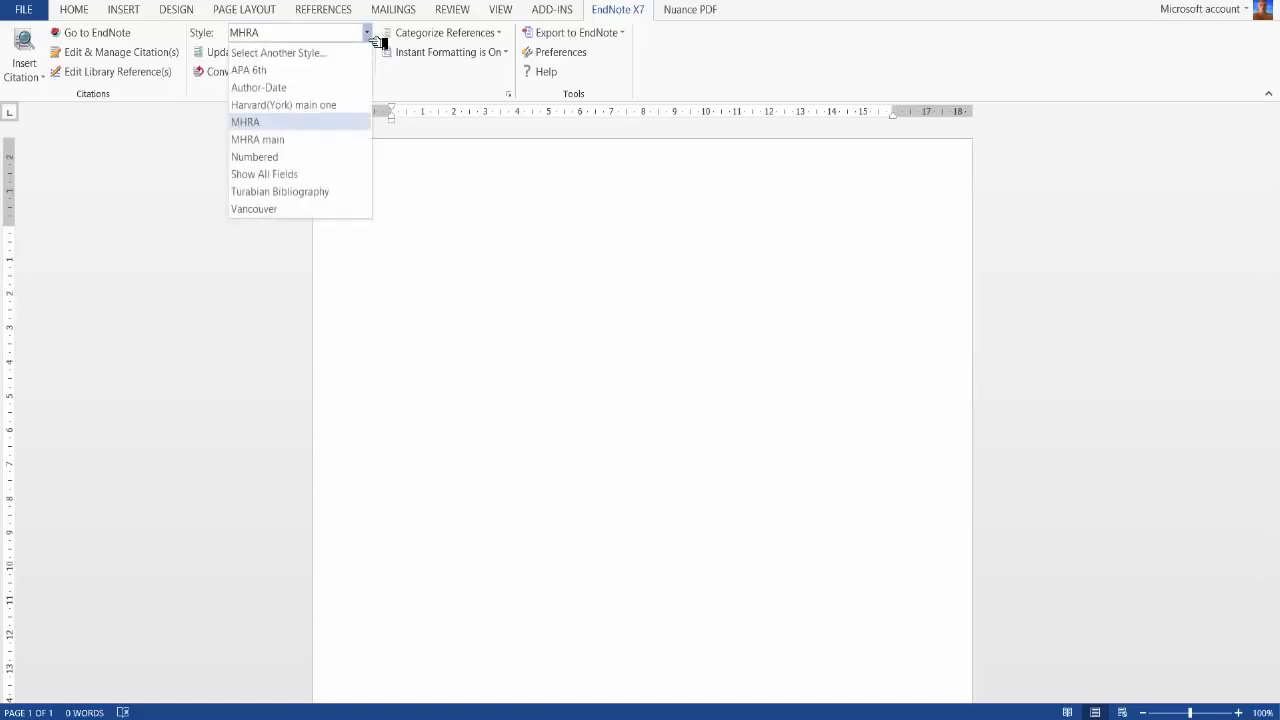
left_click(300, 149)
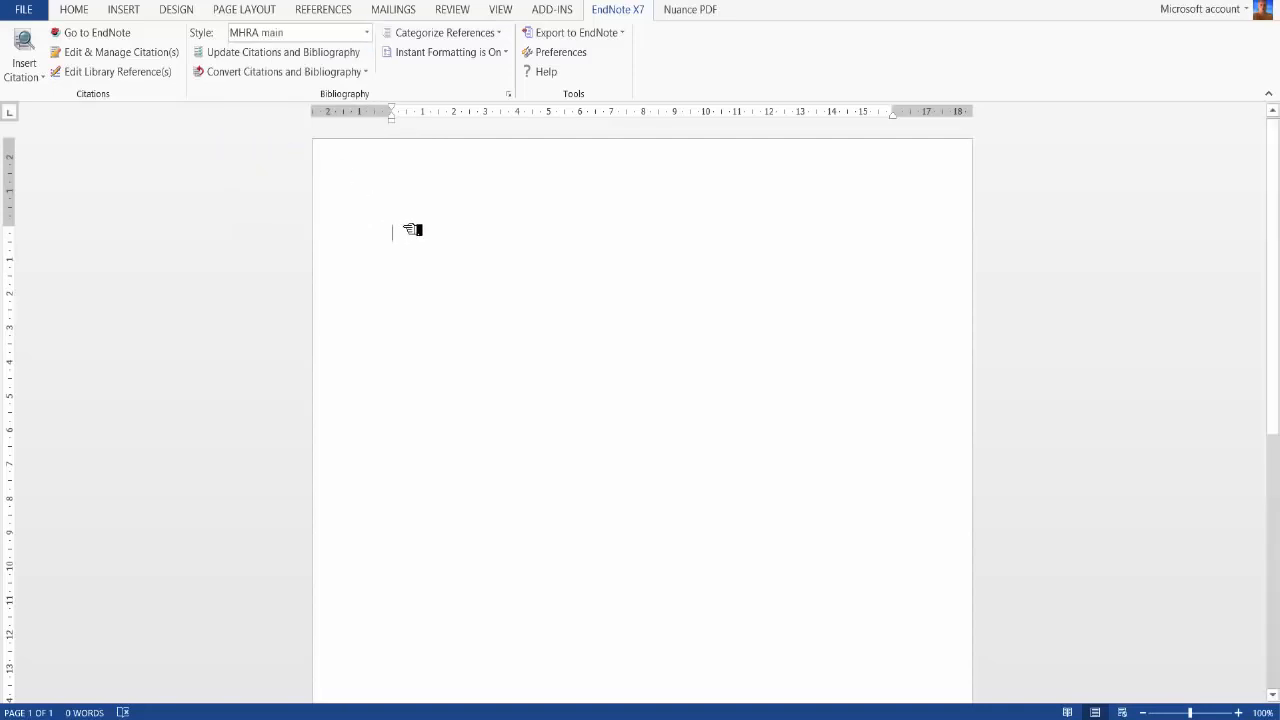
Write "My footnote" in the document and insert a footnote directly after it
type("My footnote")
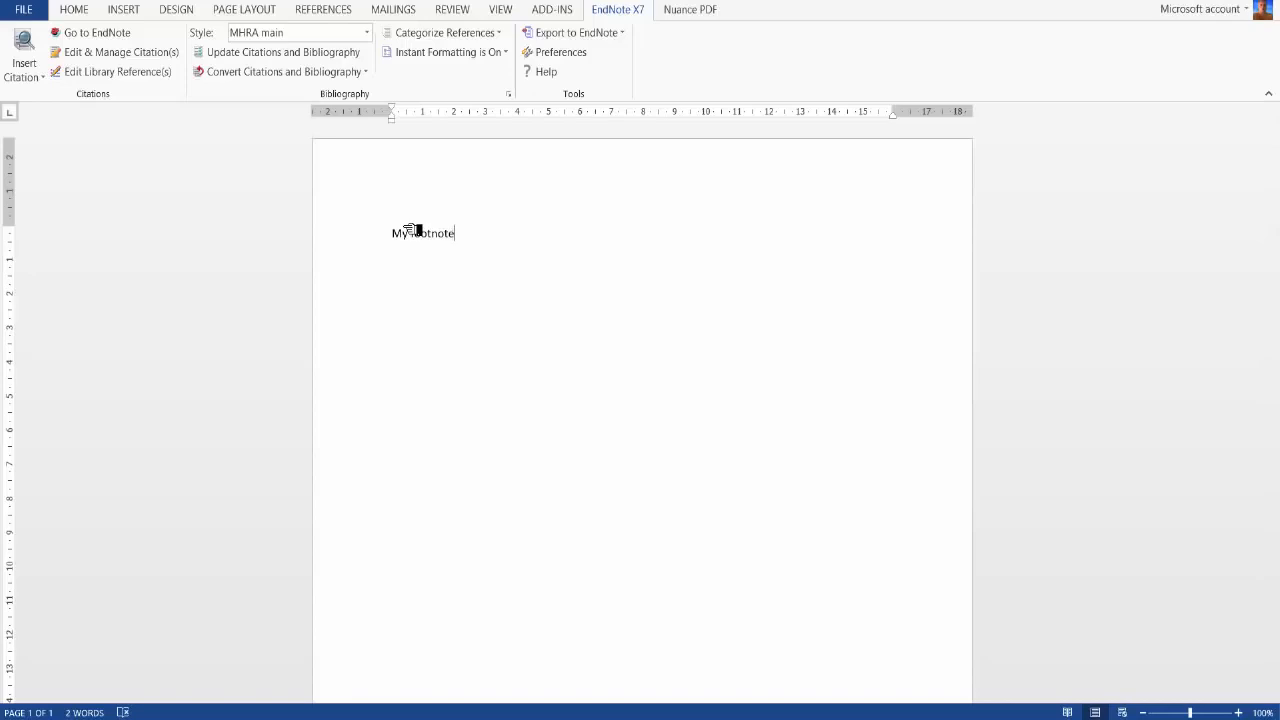
left_click(337, 14)
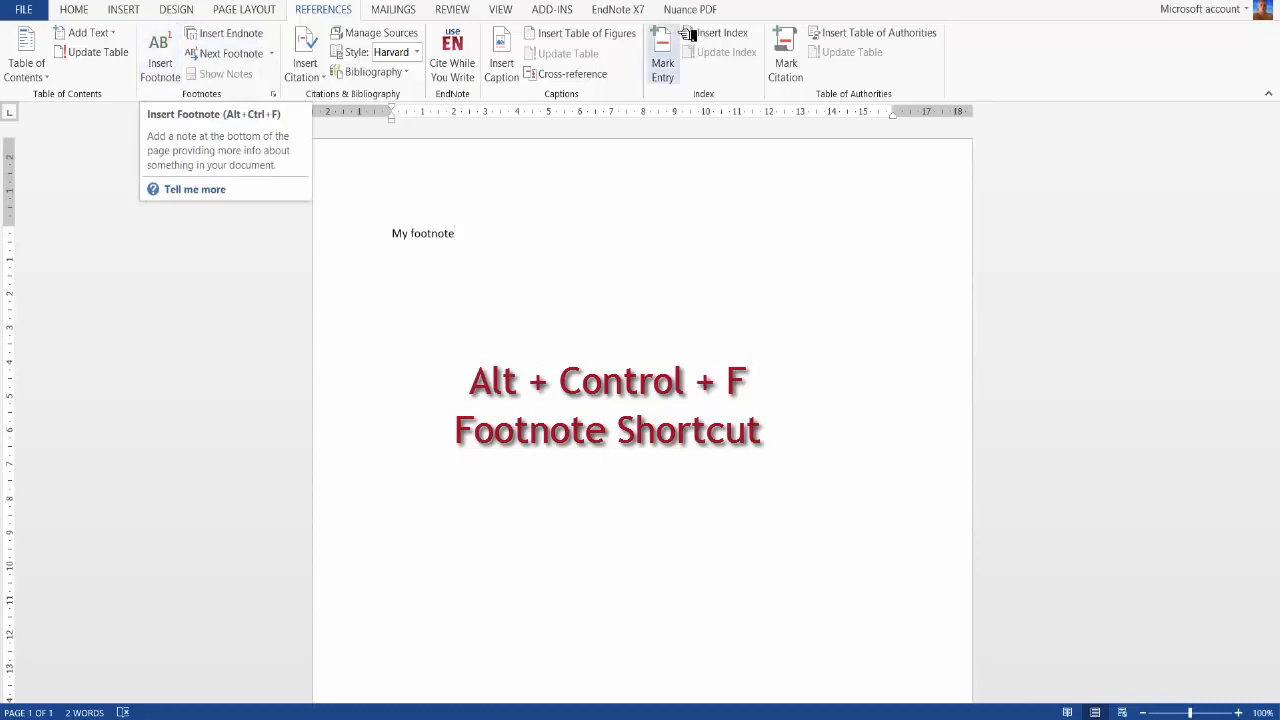
left_click(625, 14)
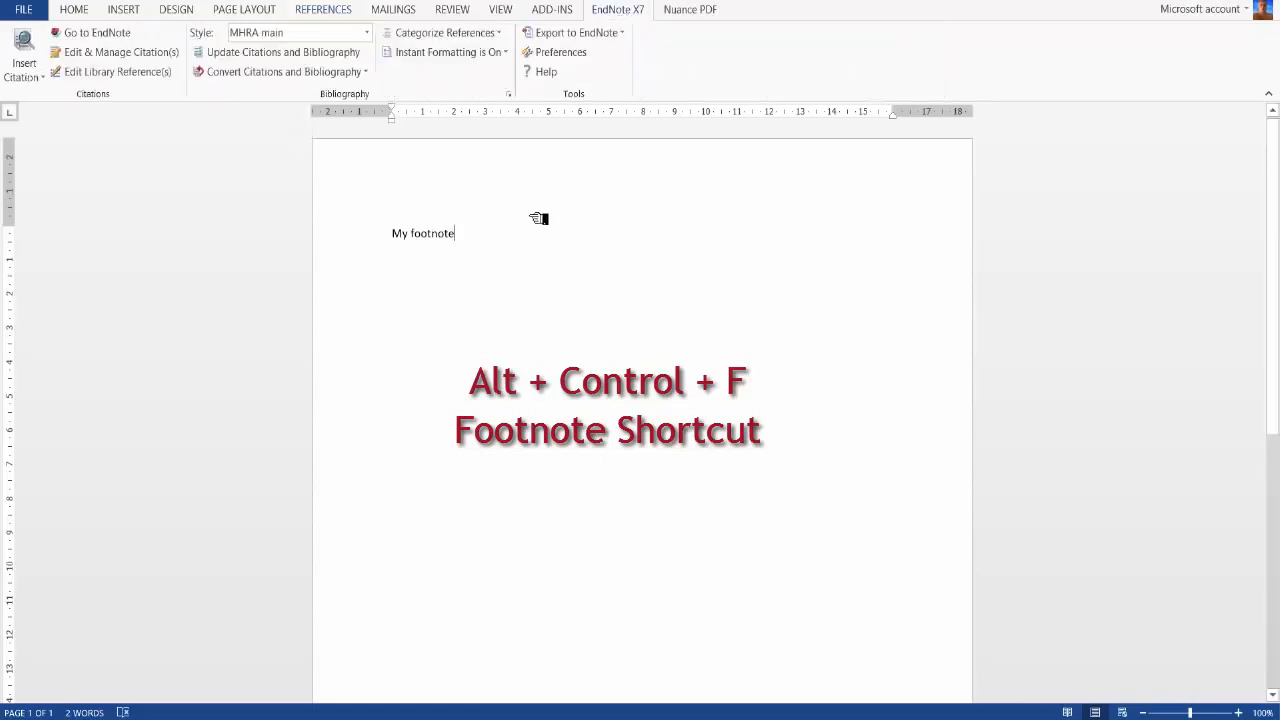
key("ctrl+alt+f")
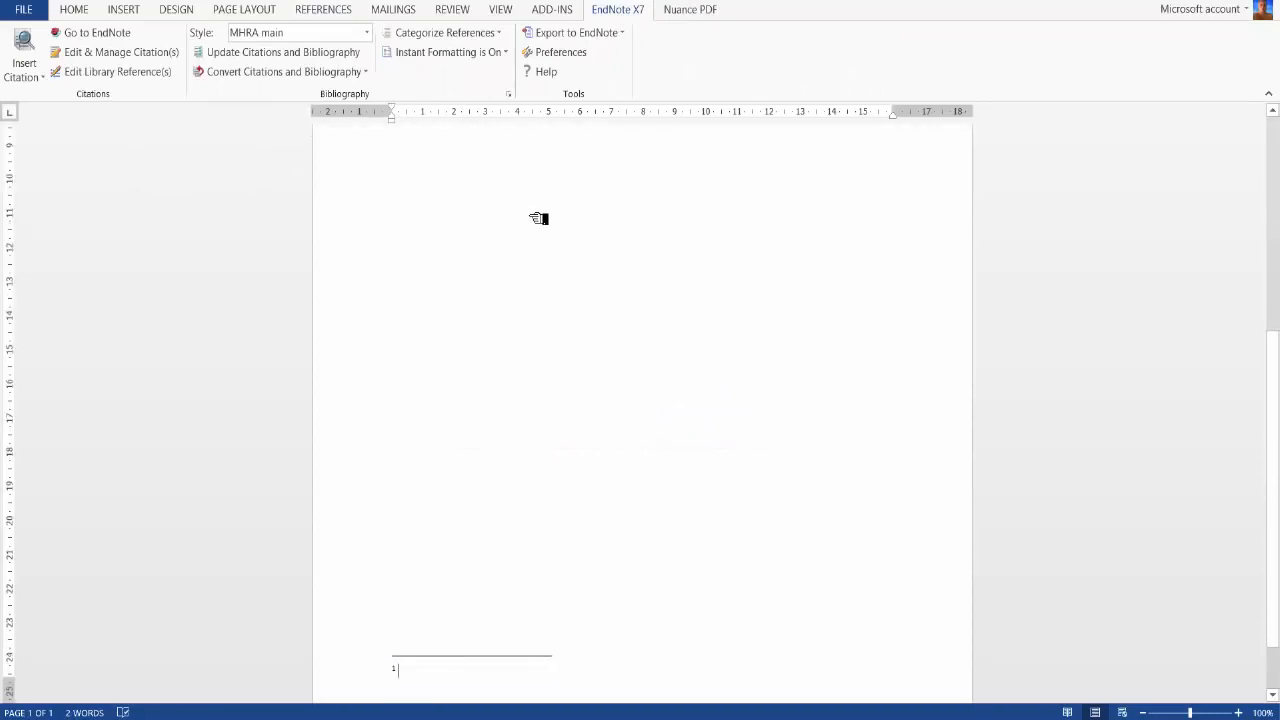
In the first footnote, insert the citation for "Microendoscopic approach to far-lateral lumbar disc herniation"
left_click(29, 77)
left_click(36, 97)
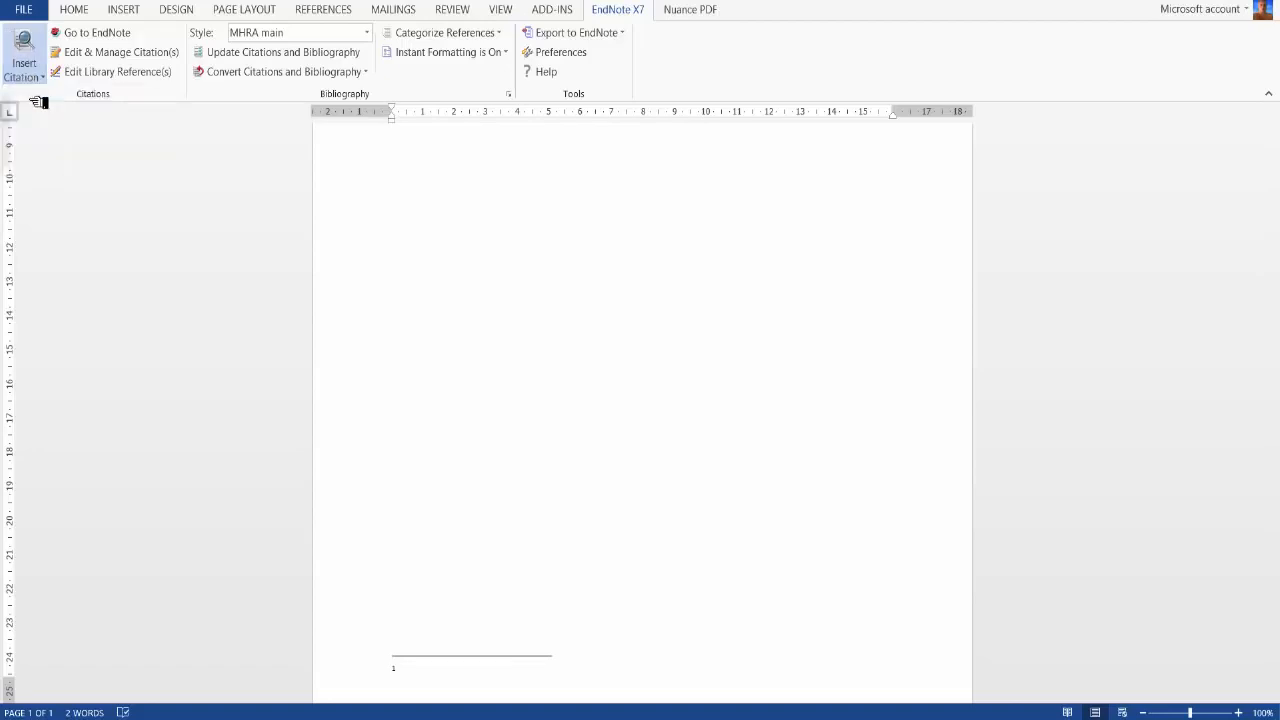
left_click(528, 286)
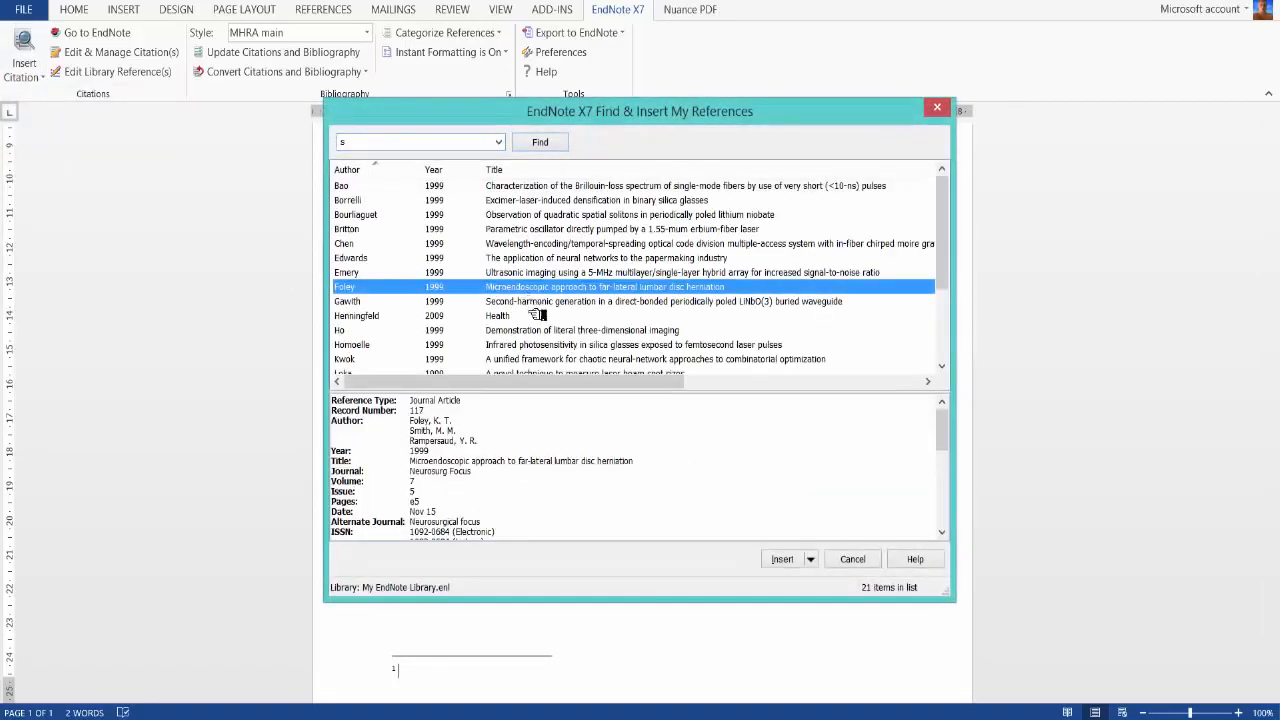
left_click(782, 563)
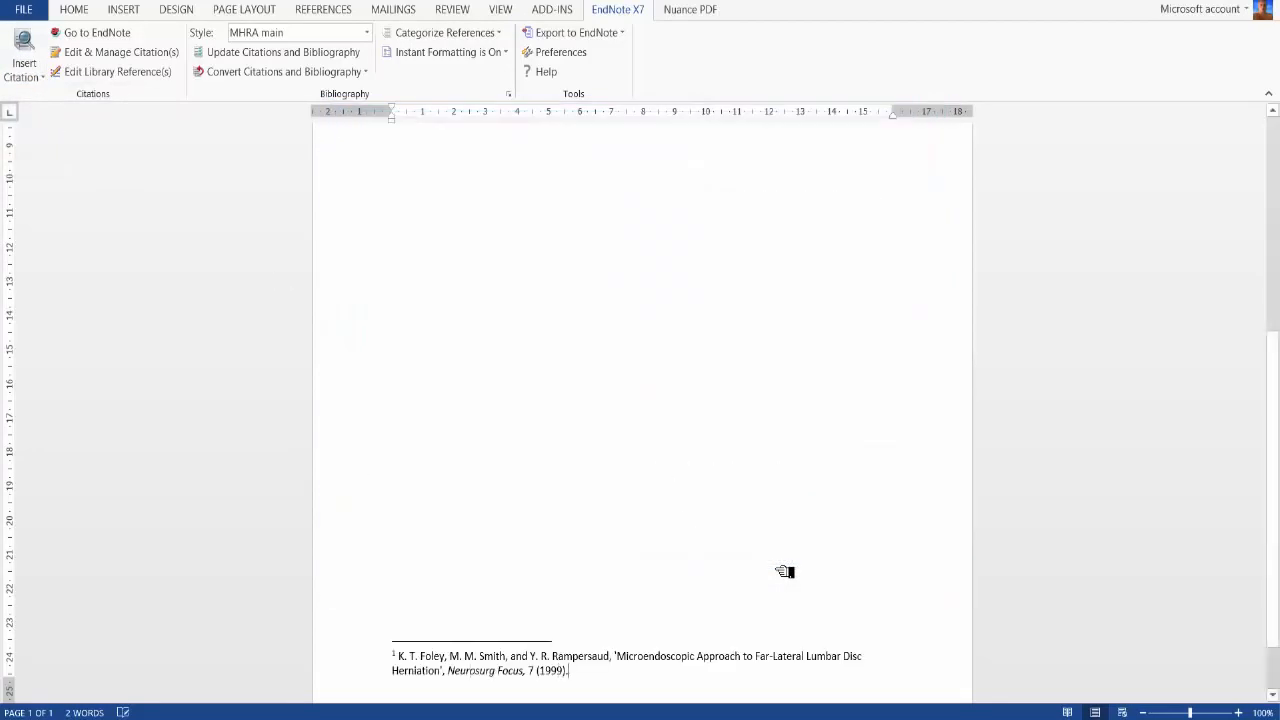
Add "another one" after the first footnote mark in the body text and insert a second footnote there
scroll(572, 622, "up", 5)
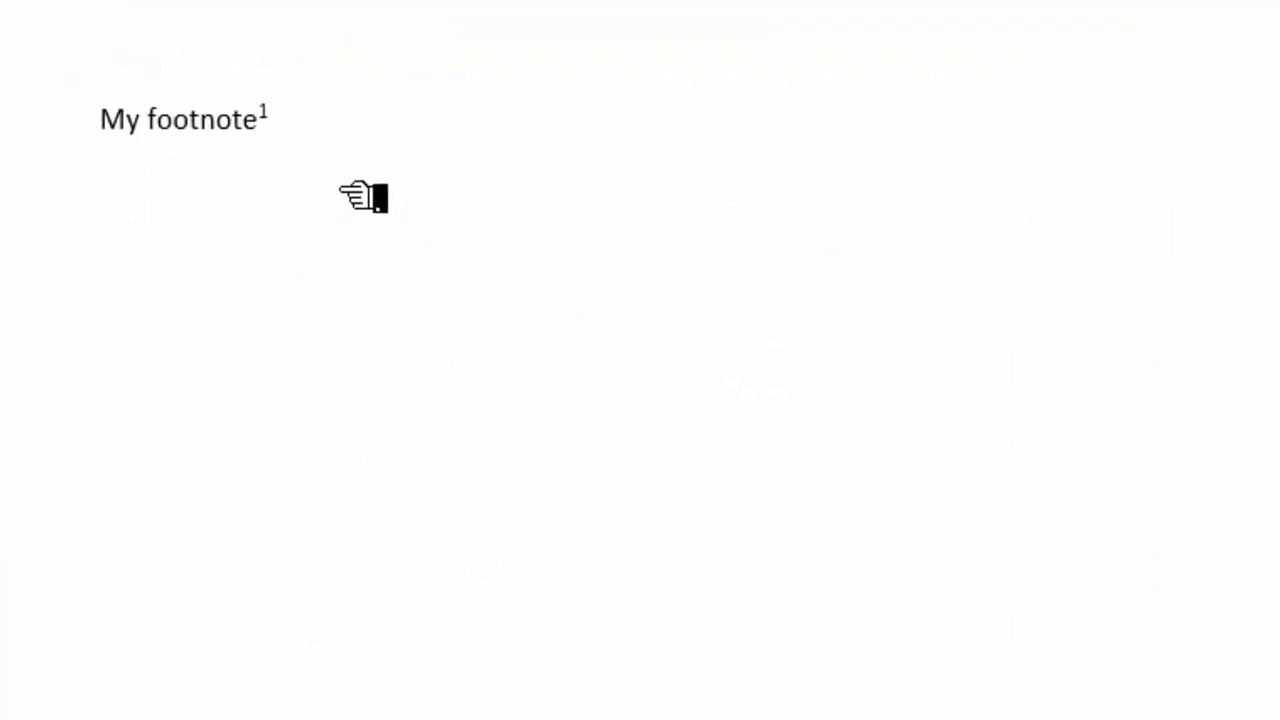
left_click(303, 121)
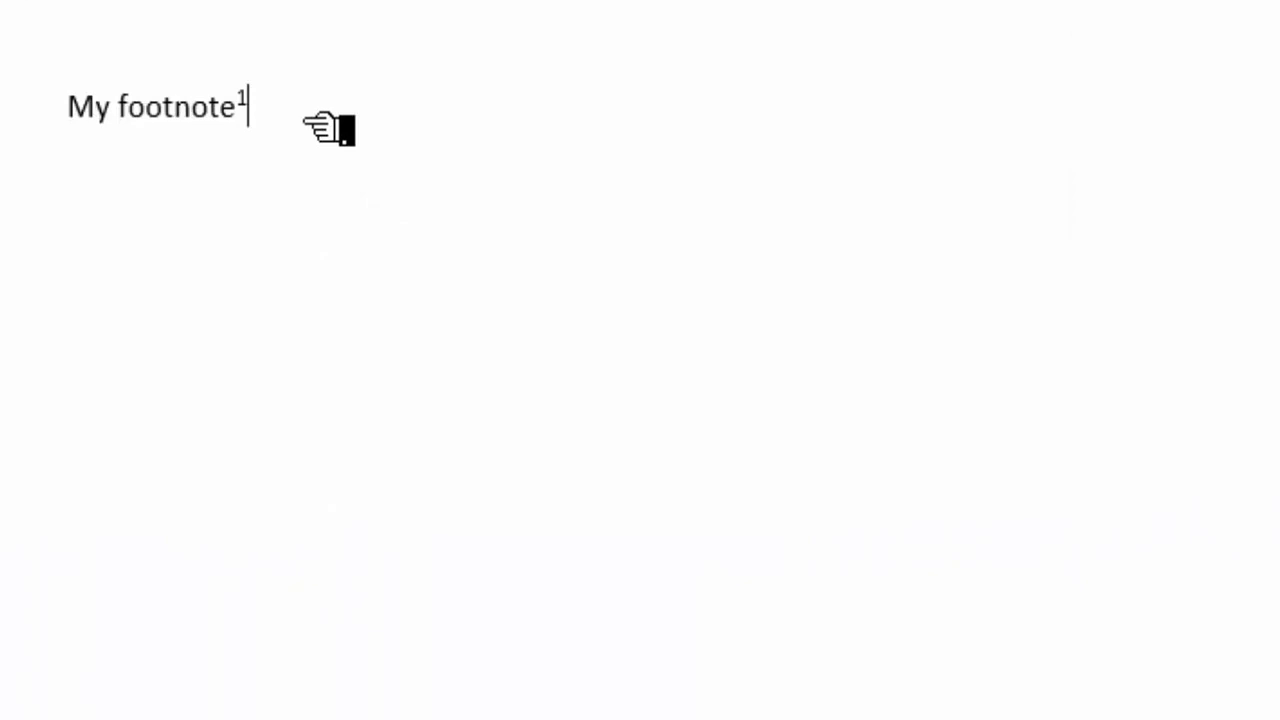
type("another o")
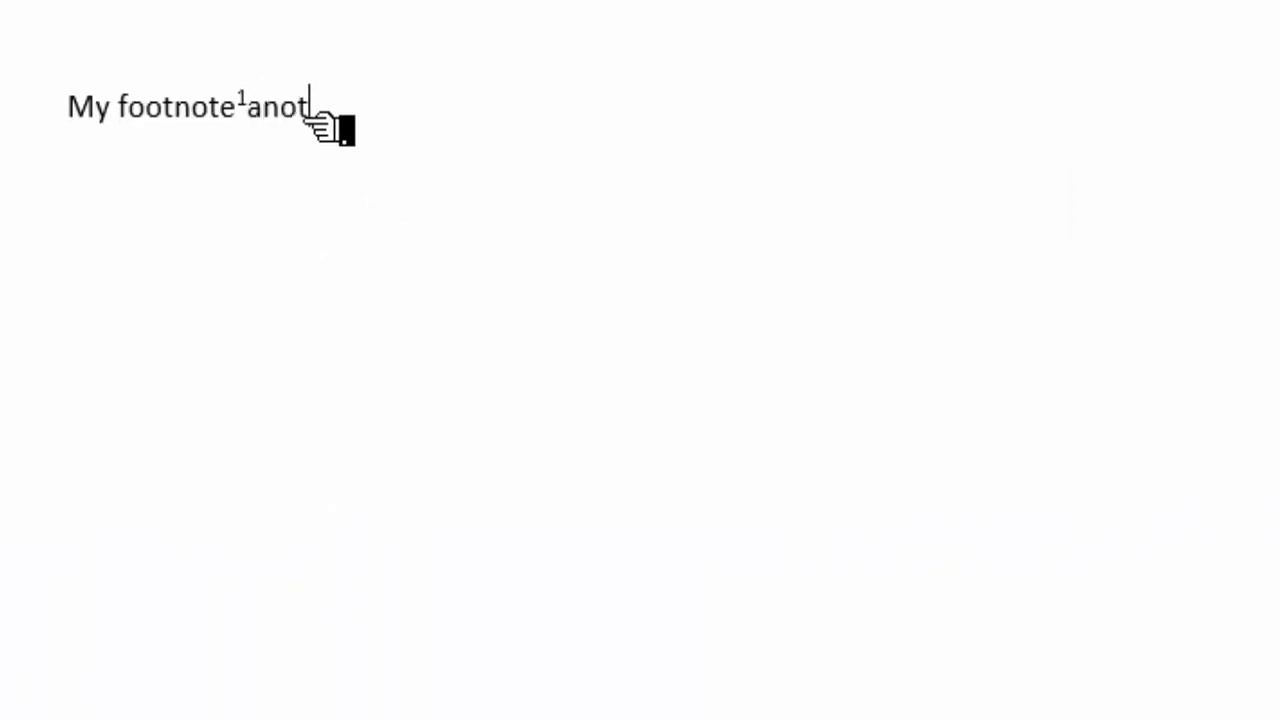
type("ne")
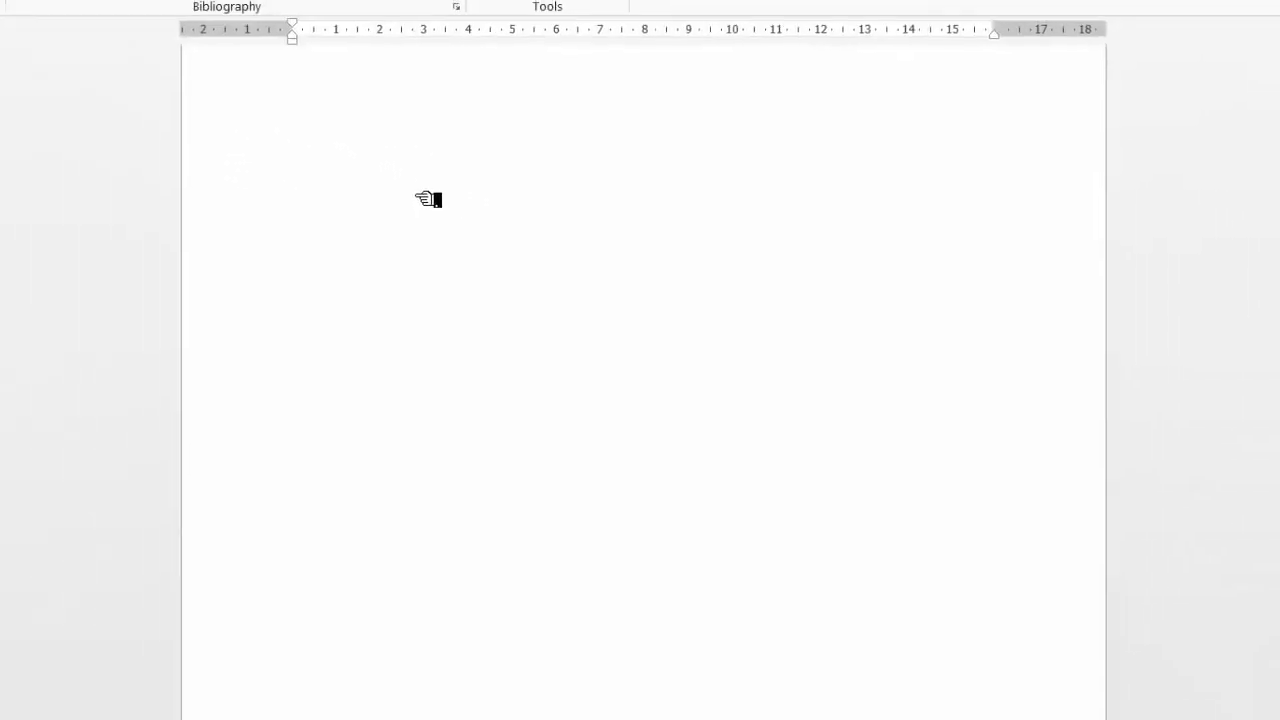
In the second footnote, insert the citation for the 1999 article on urinary excretion of immunoreactive sporidesmin metabolites in sheep
left_click(42, 89)
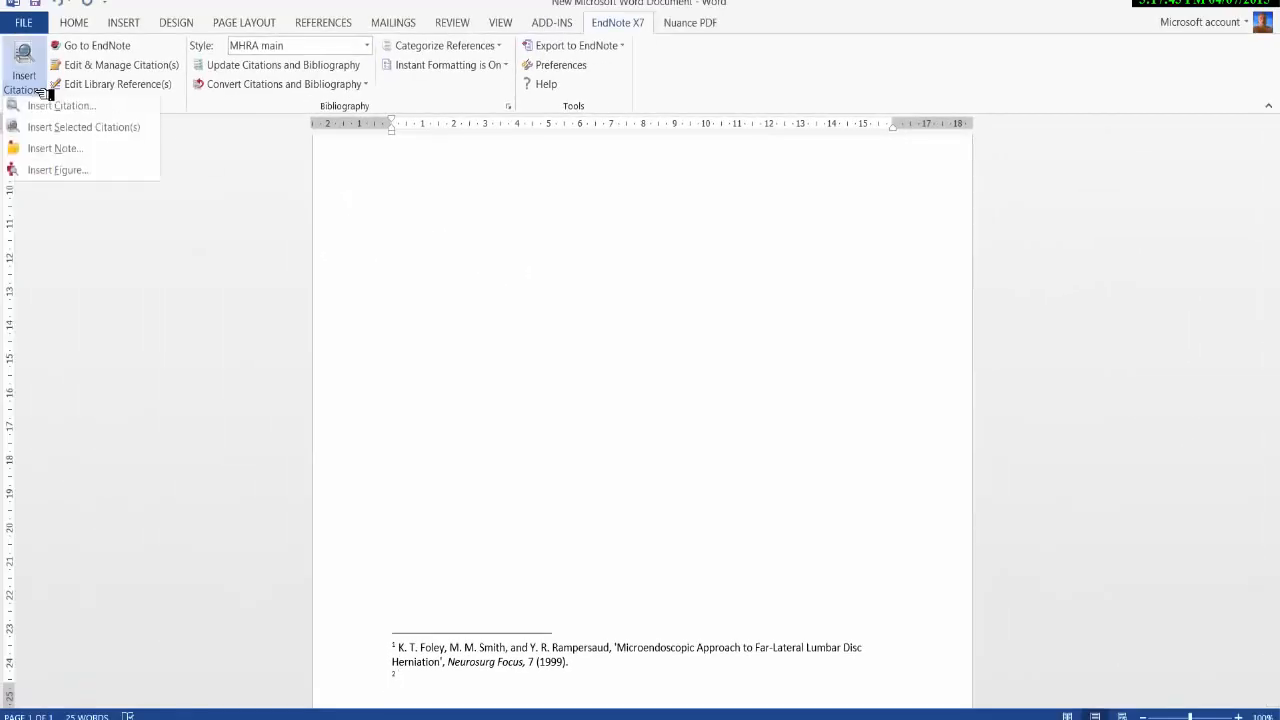
left_click(50, 105)
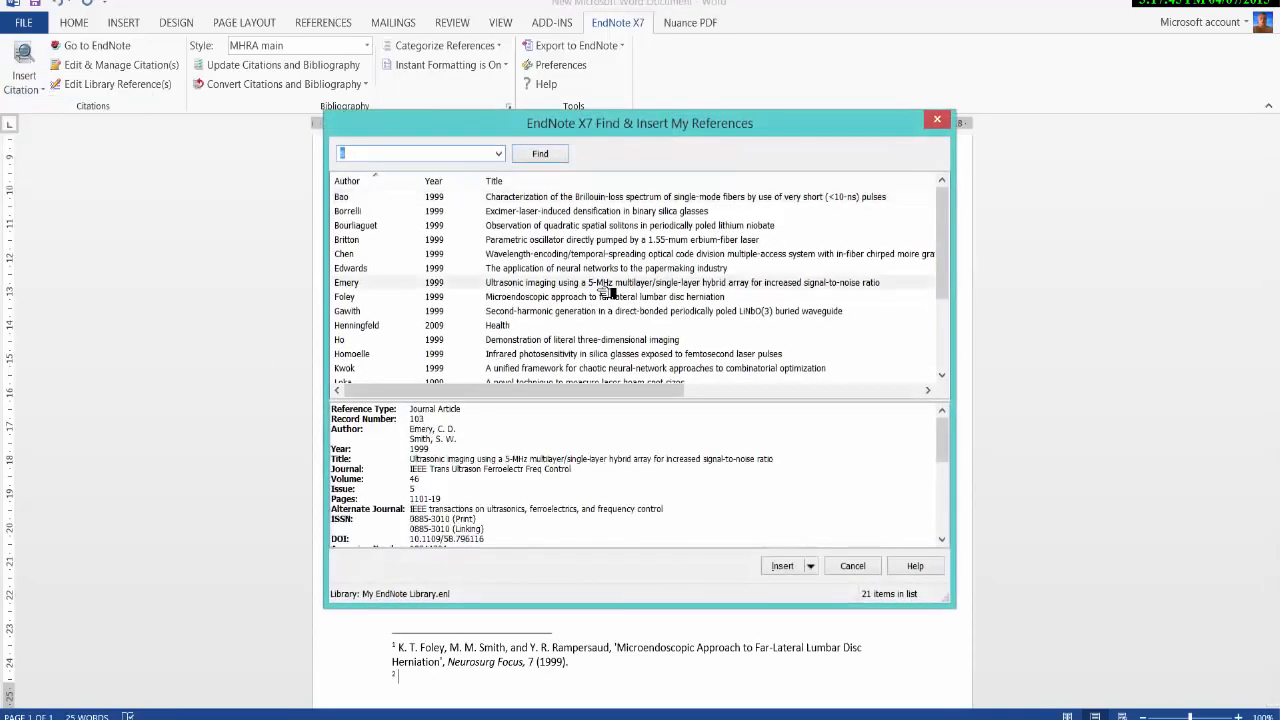
left_click(605, 287)
left_click_drag(943, 276, 943, 346)
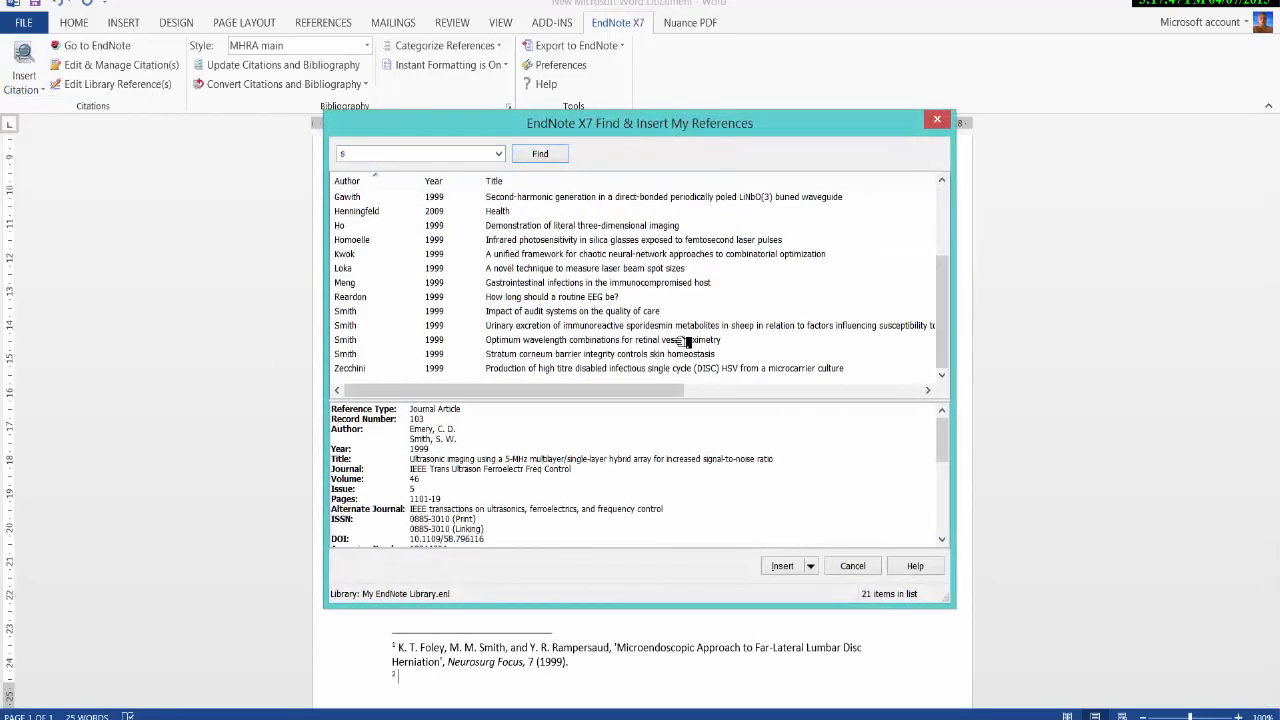
left_click(684, 328)
left_click(782, 568)
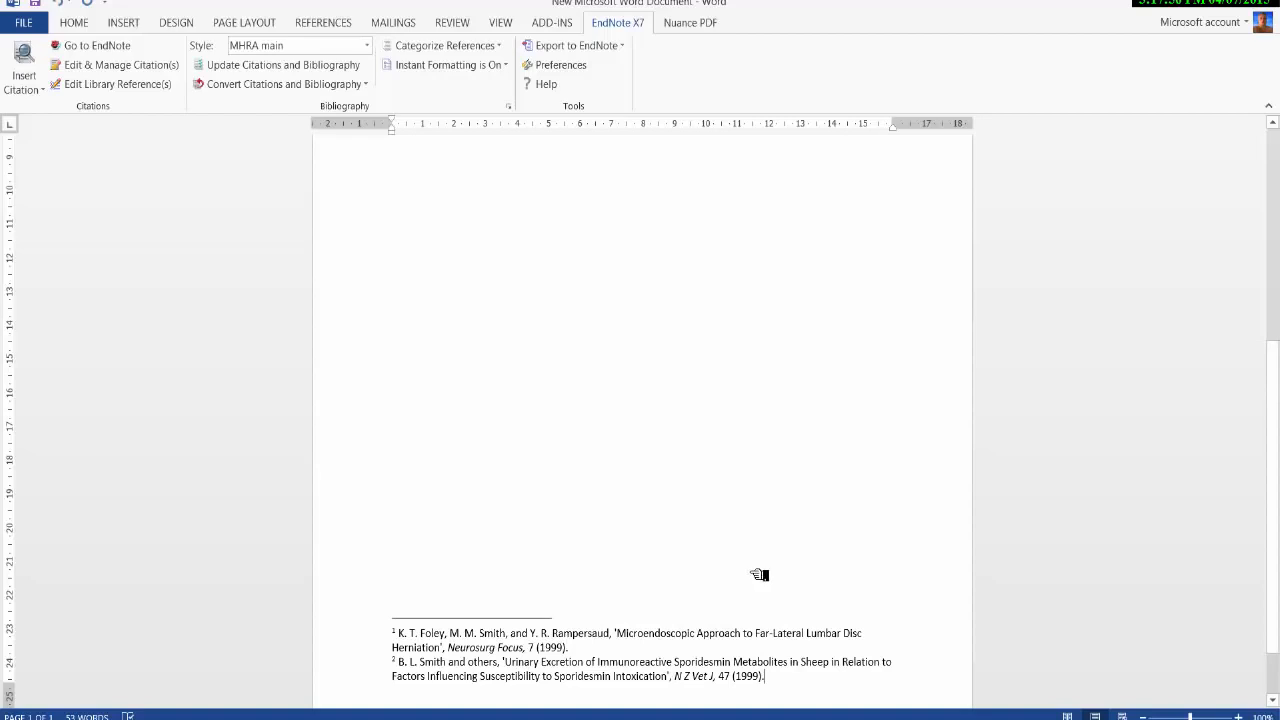
Review both footnotes, then delete the whole document content to leave a blank page
scroll(760, 575, "down", 1)
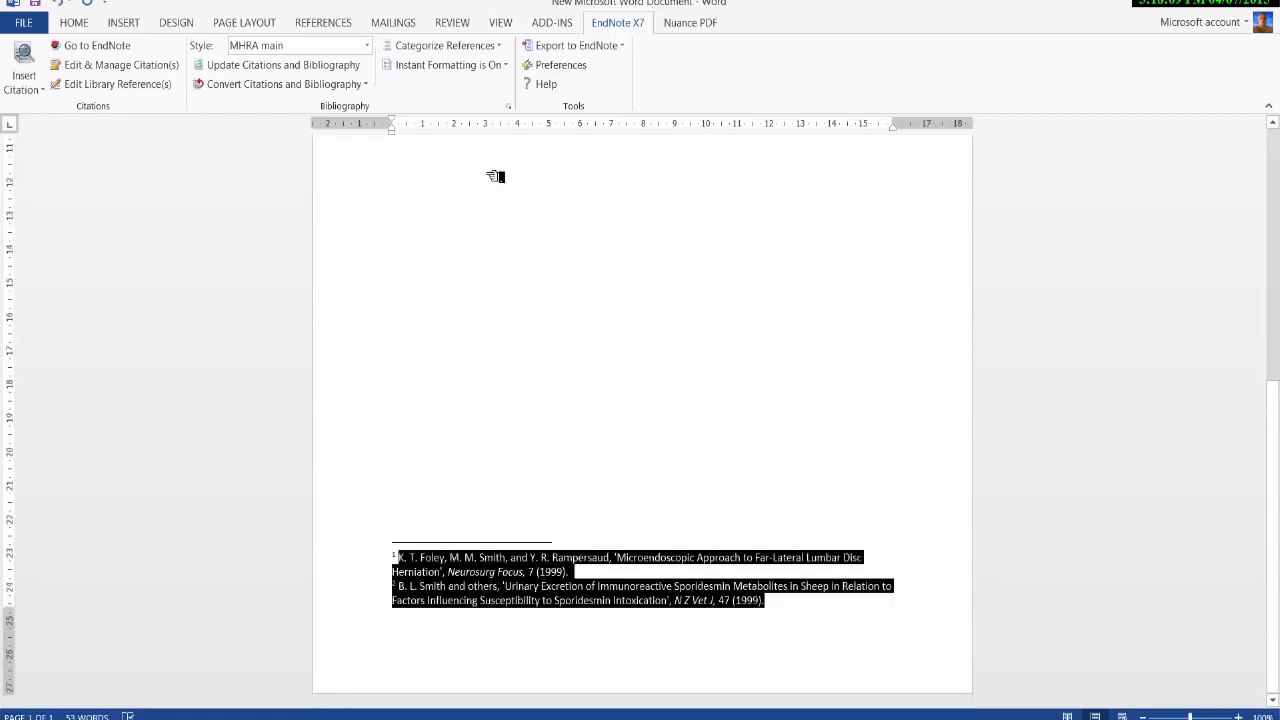
scroll(487, 165, "up", 6)
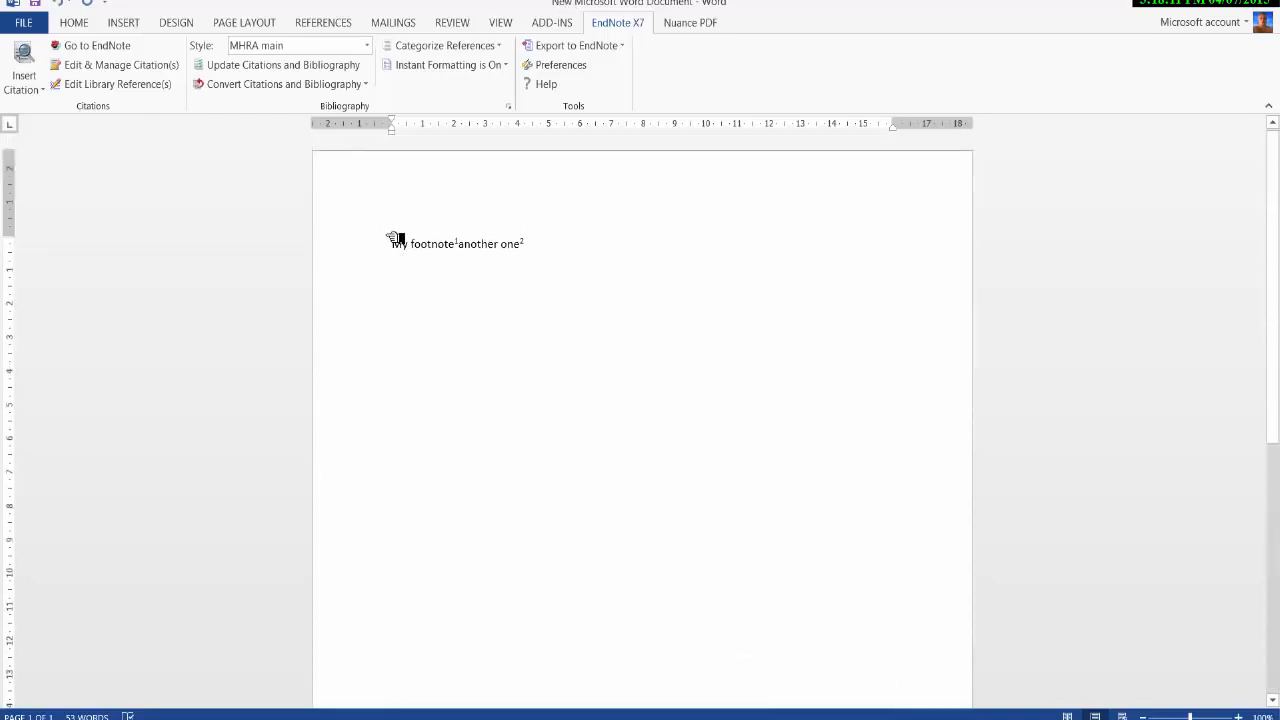
key("ctrl+a")
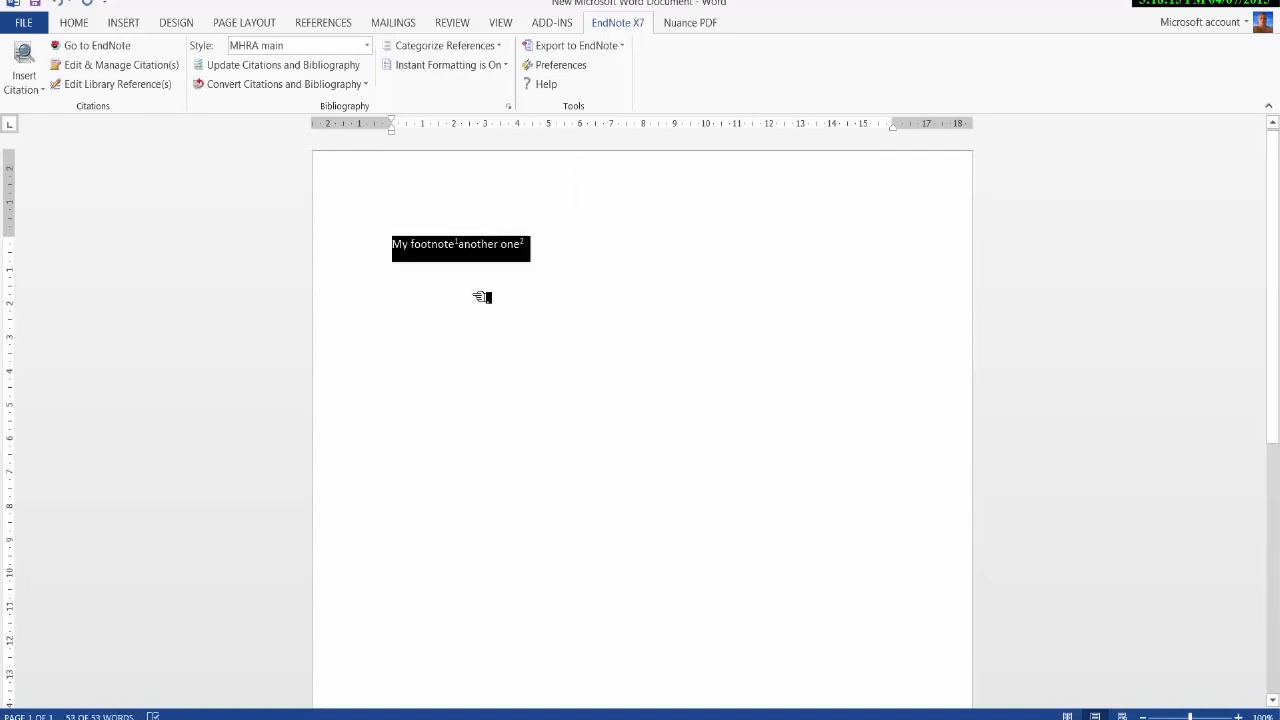
type("#")
key("BackSpace")
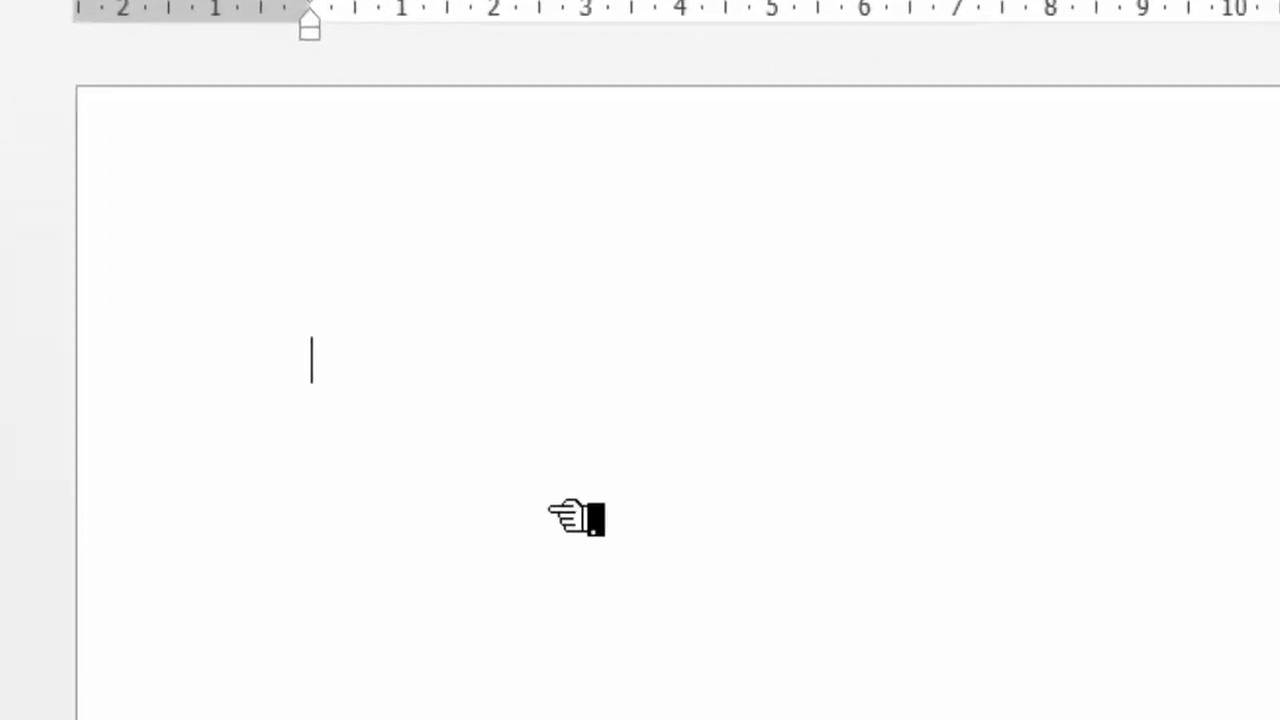
Generate filler text with =rand(23,56) and place the cursor after "way to" in the first sentence of the document
type("=rand")
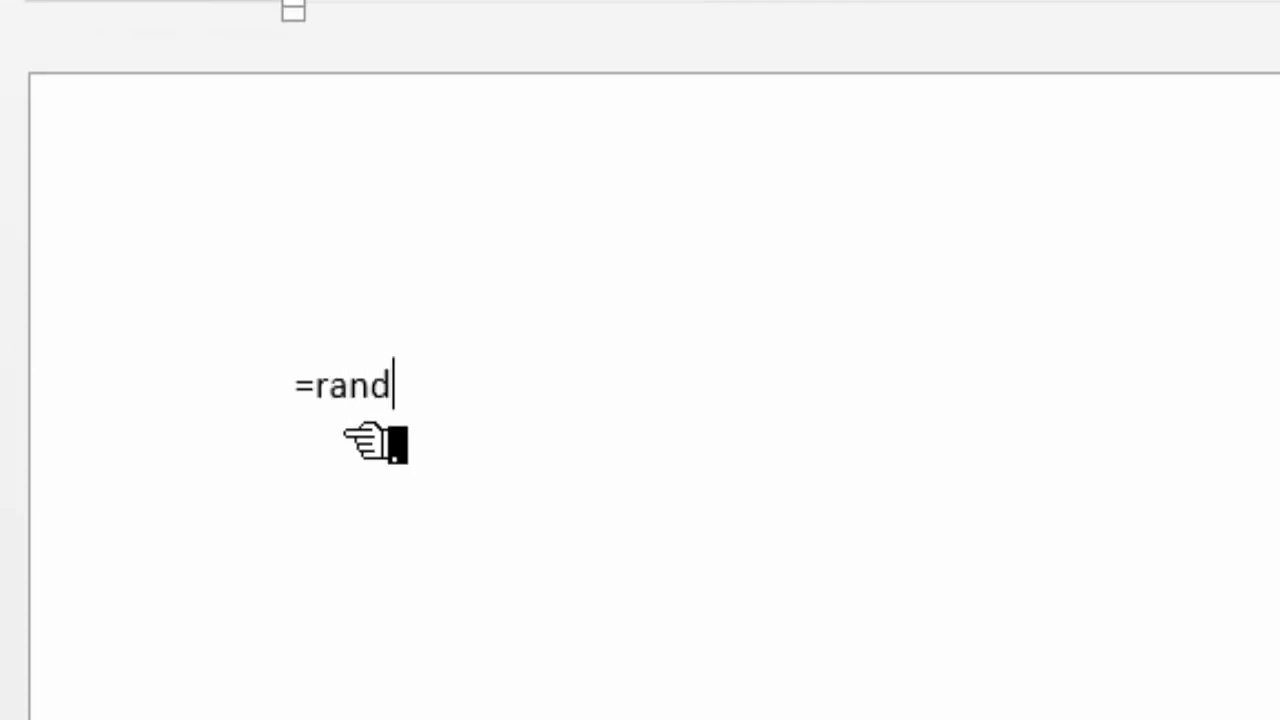
type("(23,56")
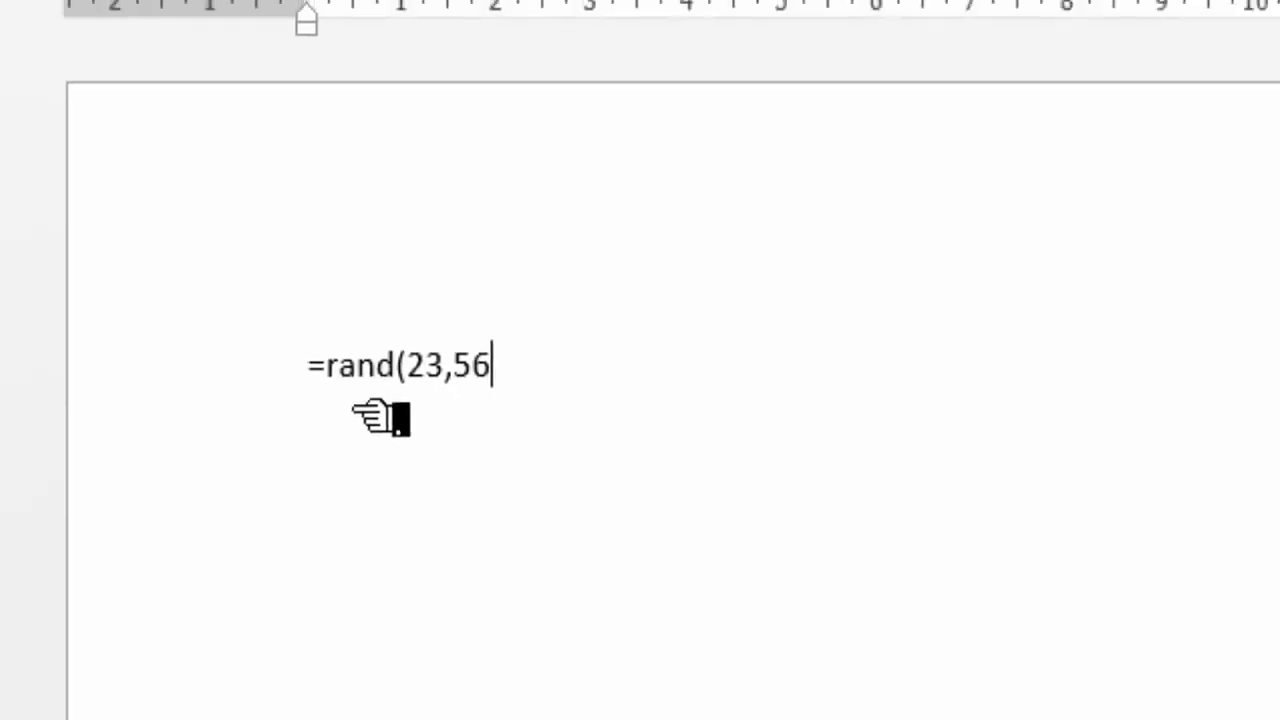
type(")")
key("Return")
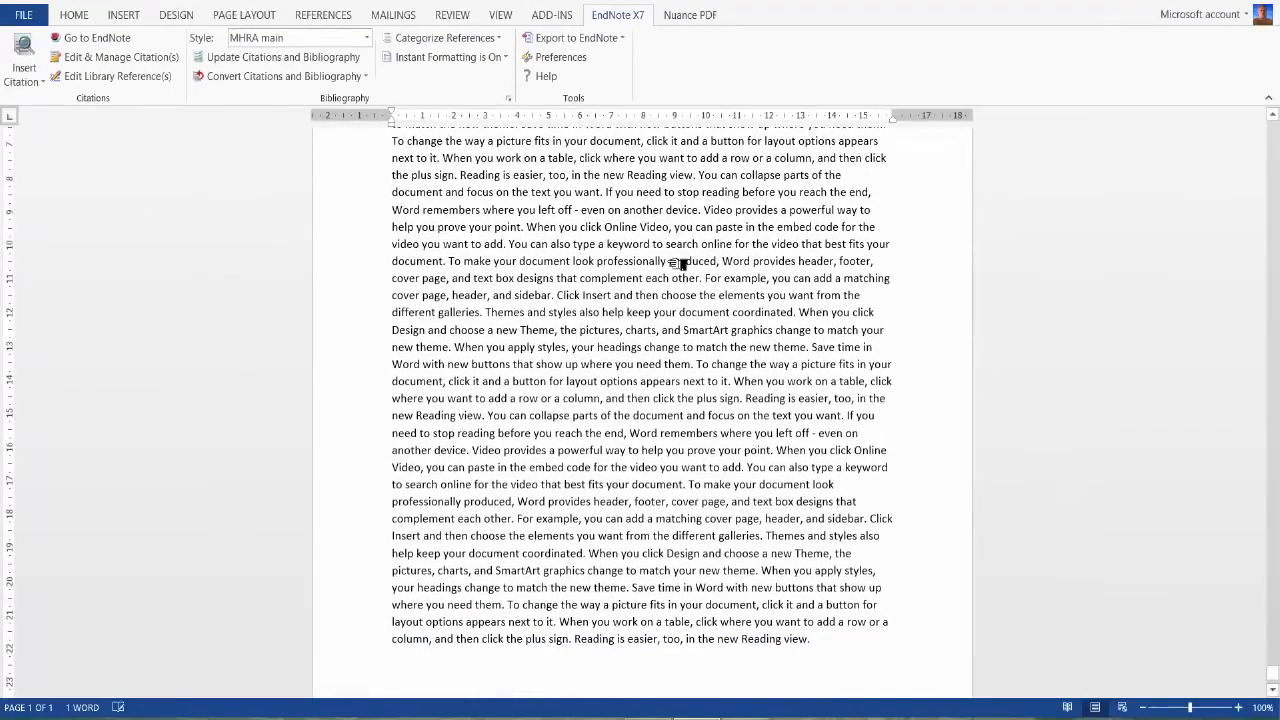
scroll(1268, 624, "up", 3)
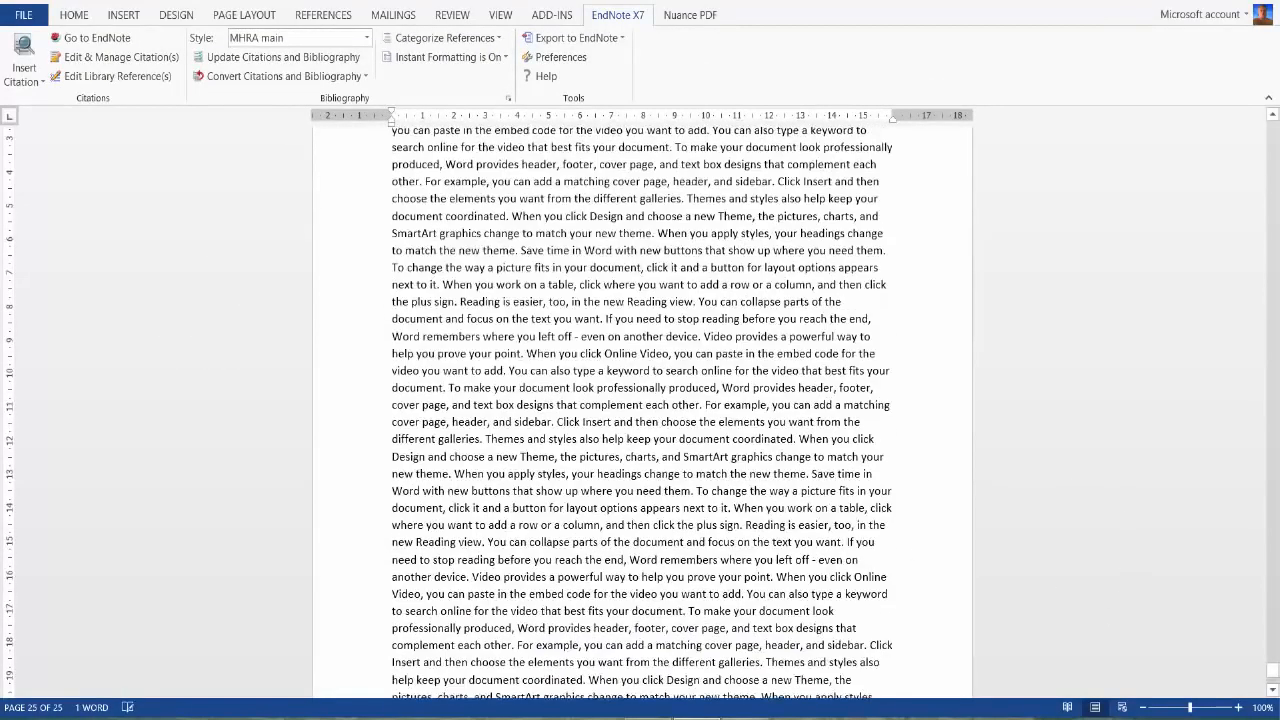
left_click_drag(1273, 671, 1273, 120)
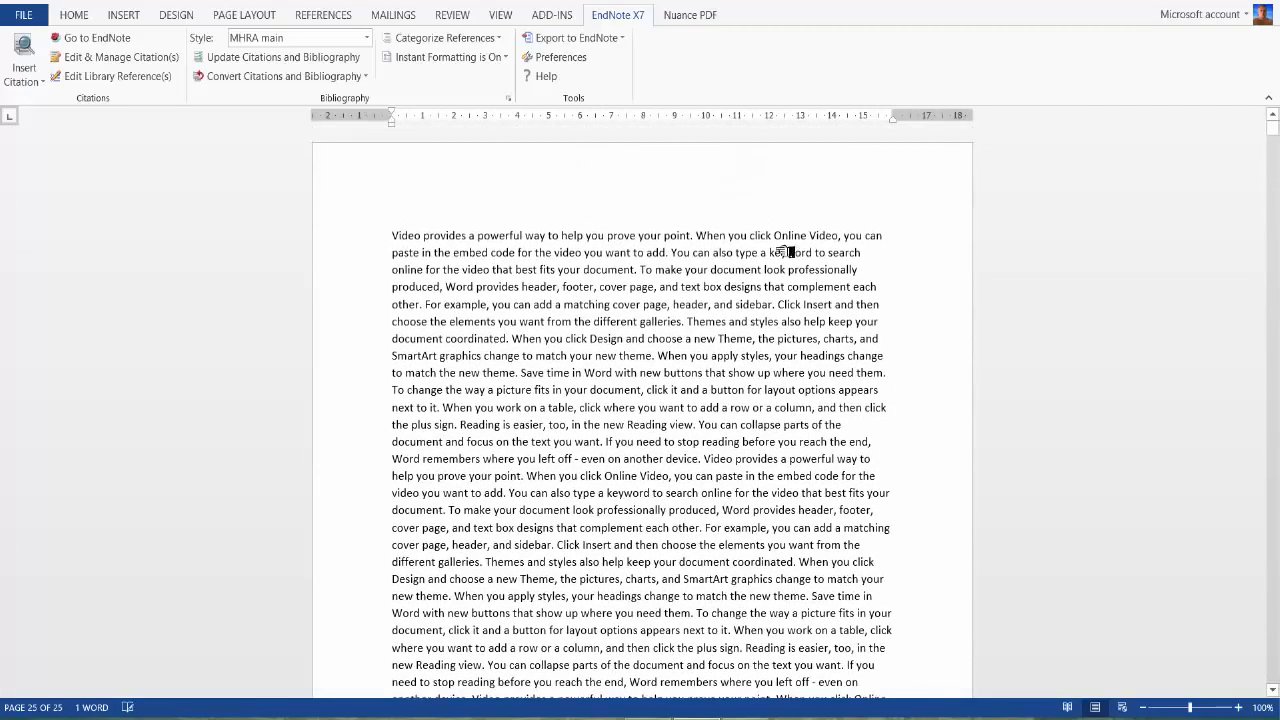
left_click(763, 255)
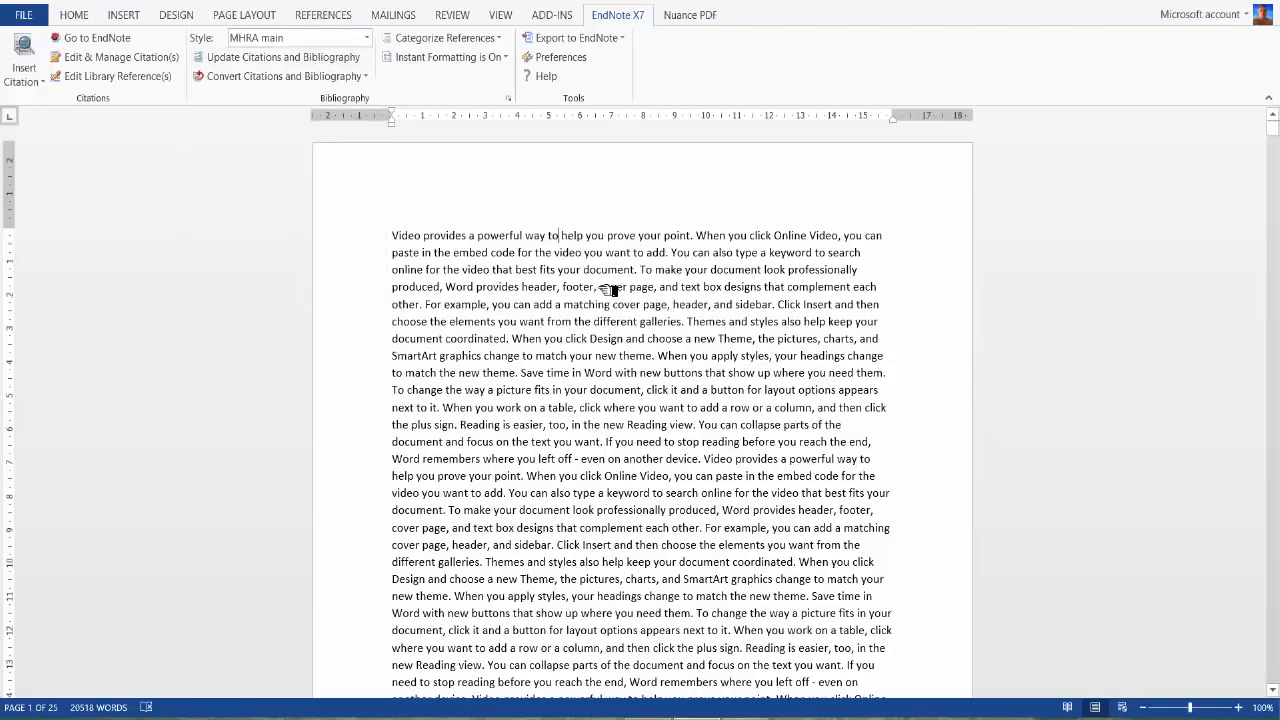
Insert a footnote after "way to" in the first sentence and cite the 2009 book Health from EndNote's Books group in it
key("ctrl+alt+f")
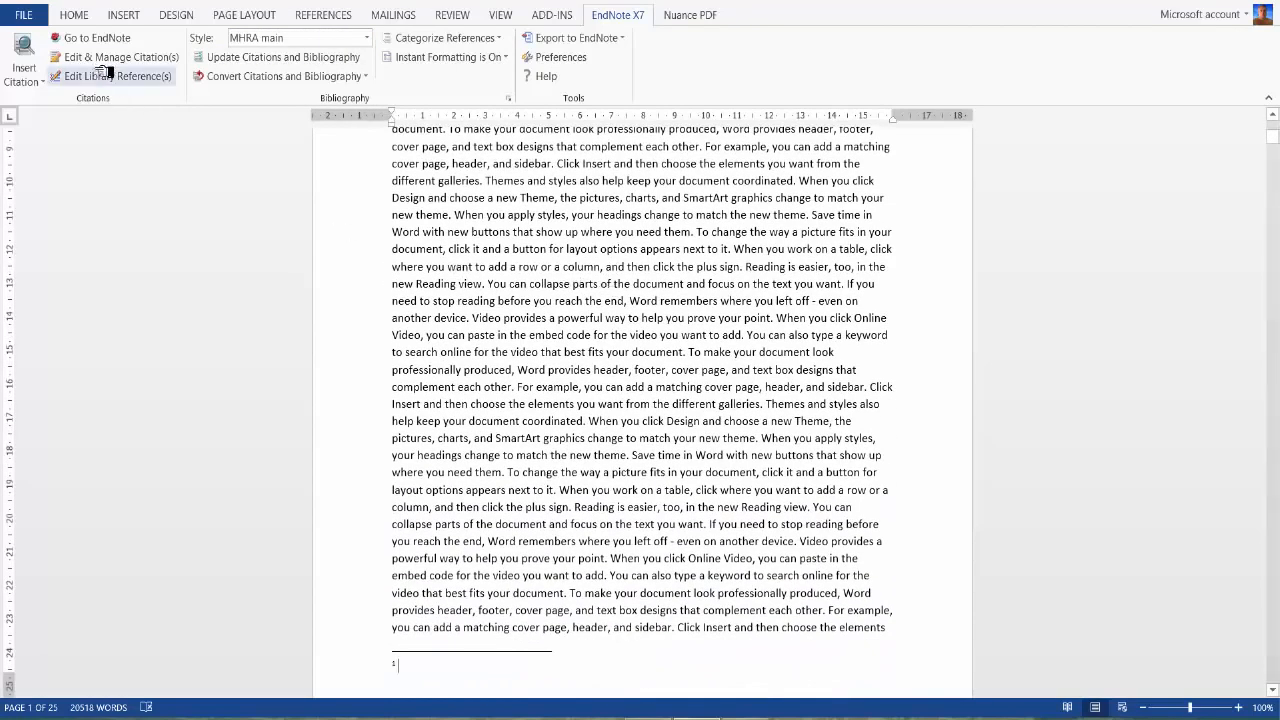
left_click(88, 38)
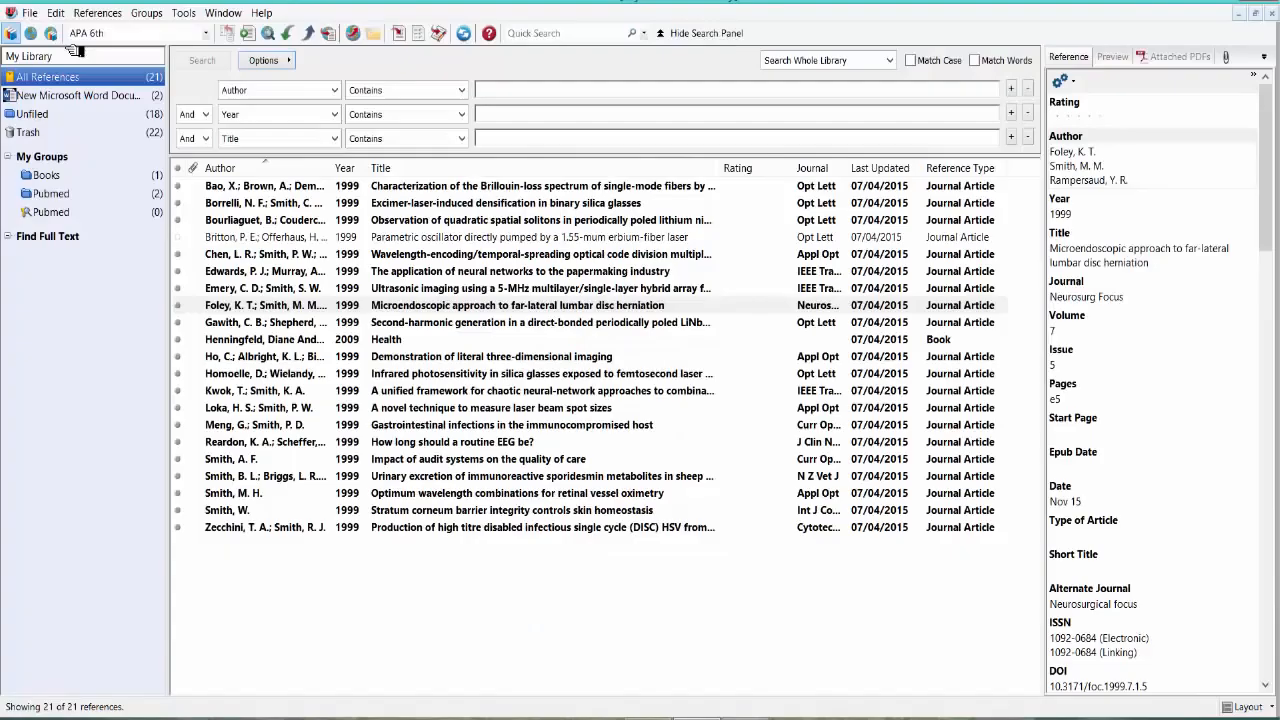
left_click(80, 178)
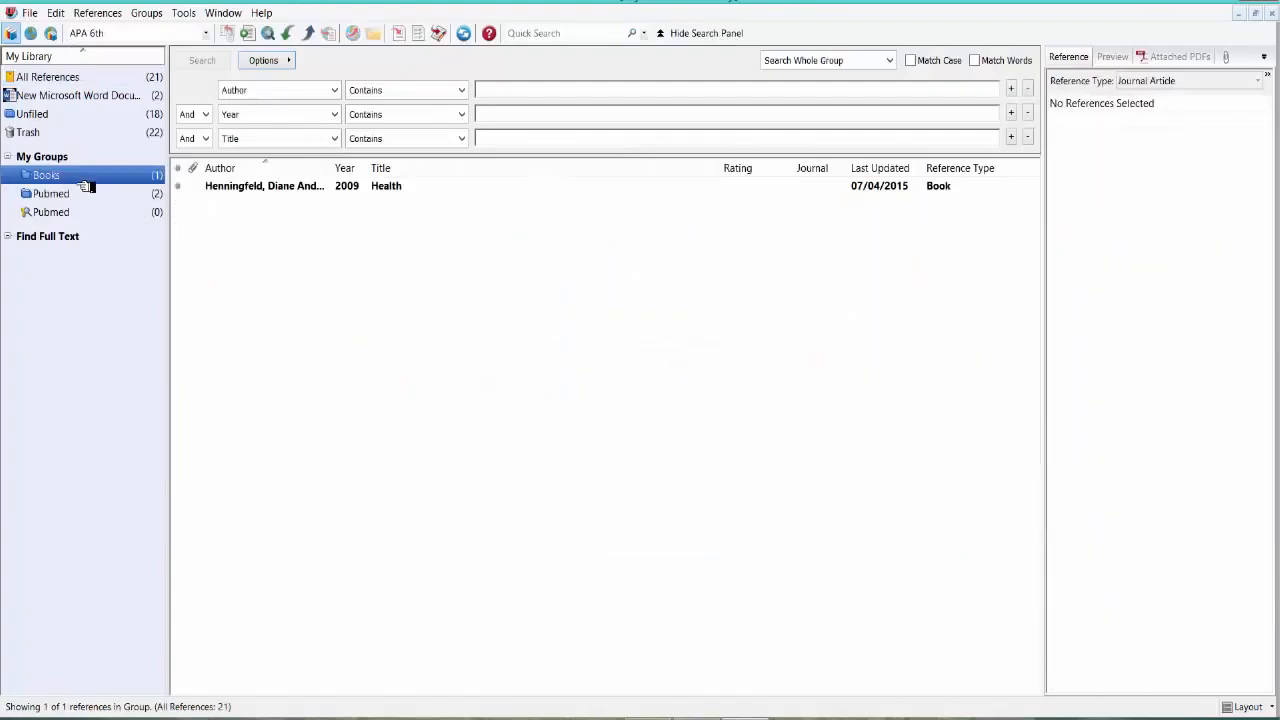
left_click(232, 196)
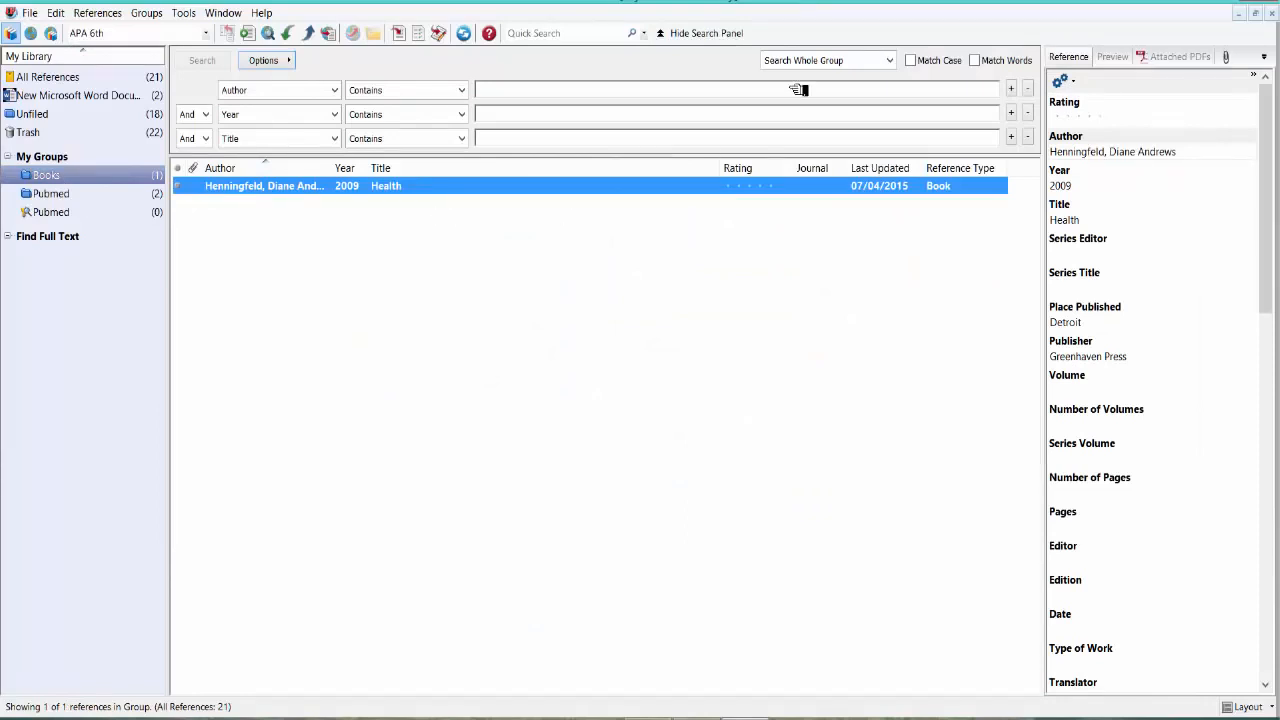
left_click(400, 36)
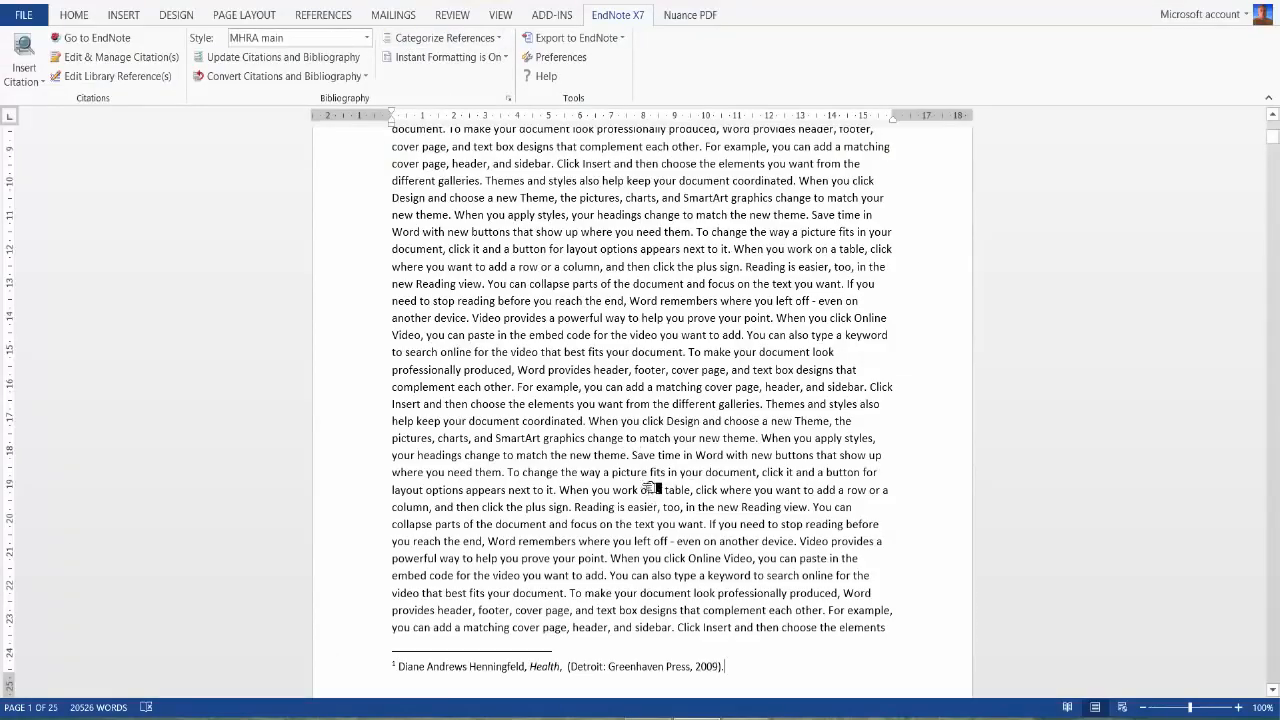
Insert a second footnote after "document coordinated." on page 1 and cite the article "Demonstration of literal three-dimensional imaging" in it
scroll(578, 330, "up", 3)
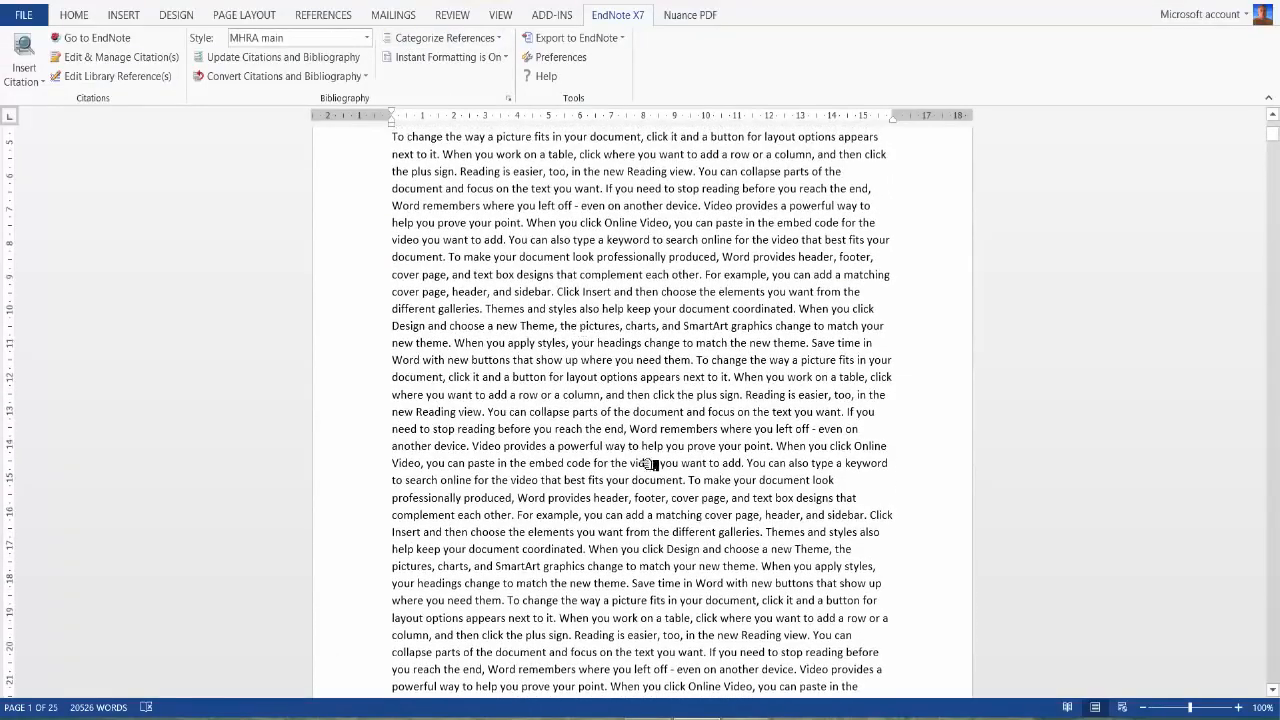
scroll(600, 445, "down", 3)
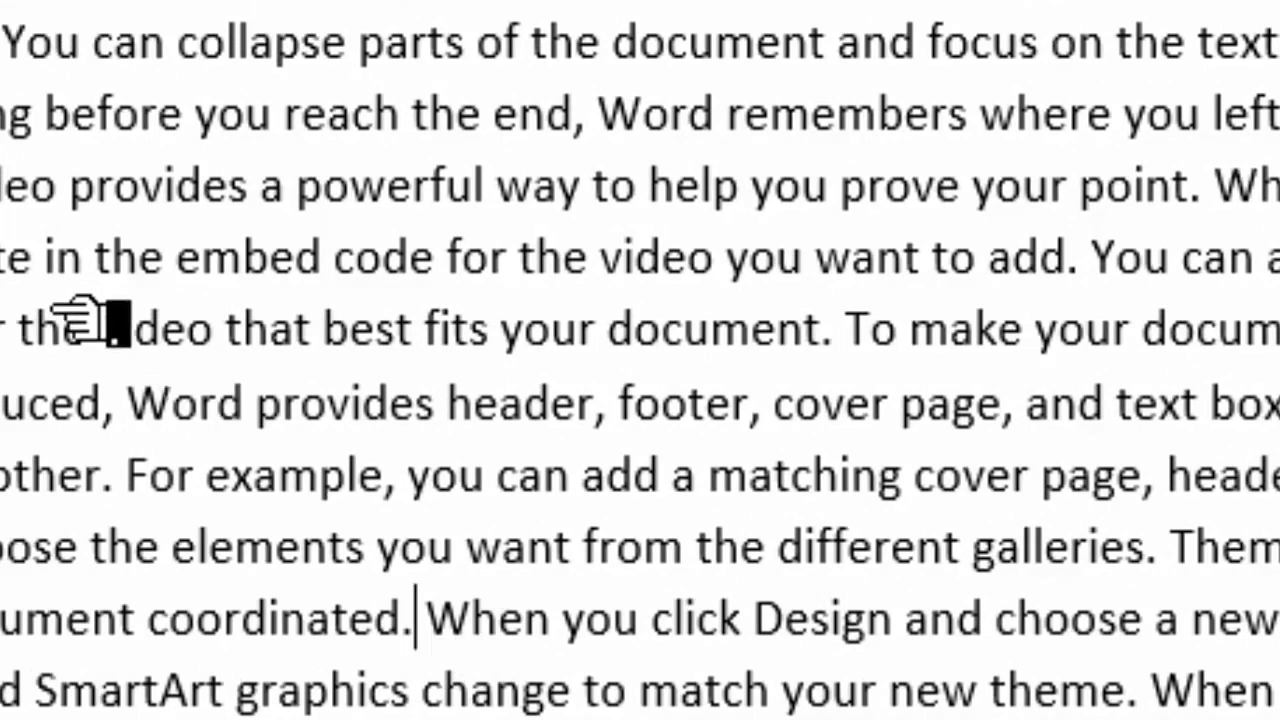
key("ctrl+alt+f")
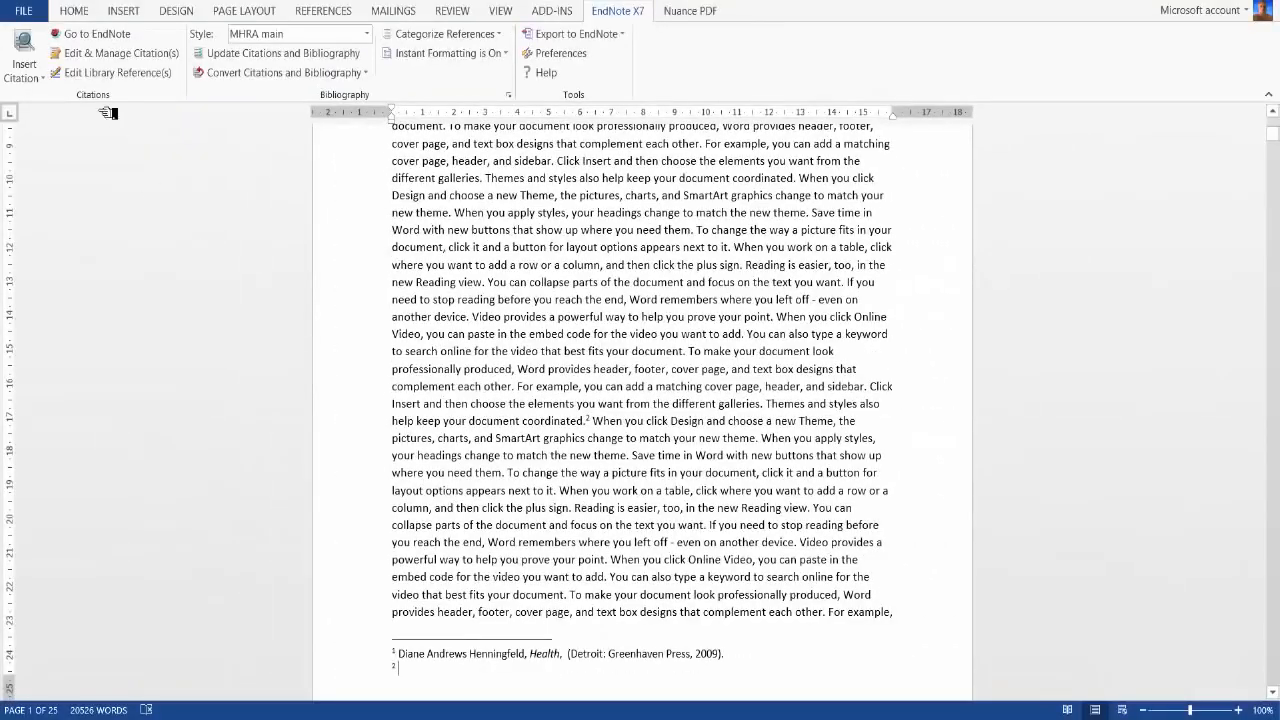
left_click(24, 45)
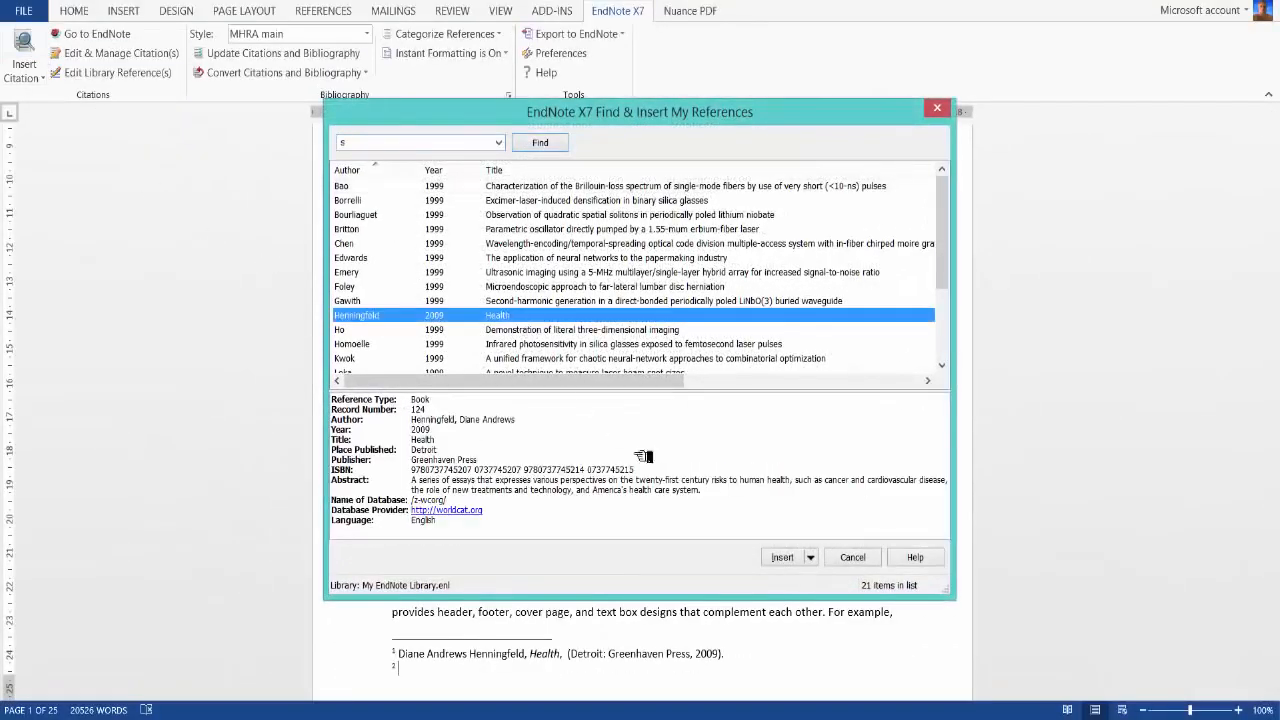
left_click(580, 331)
left_click(782, 559)
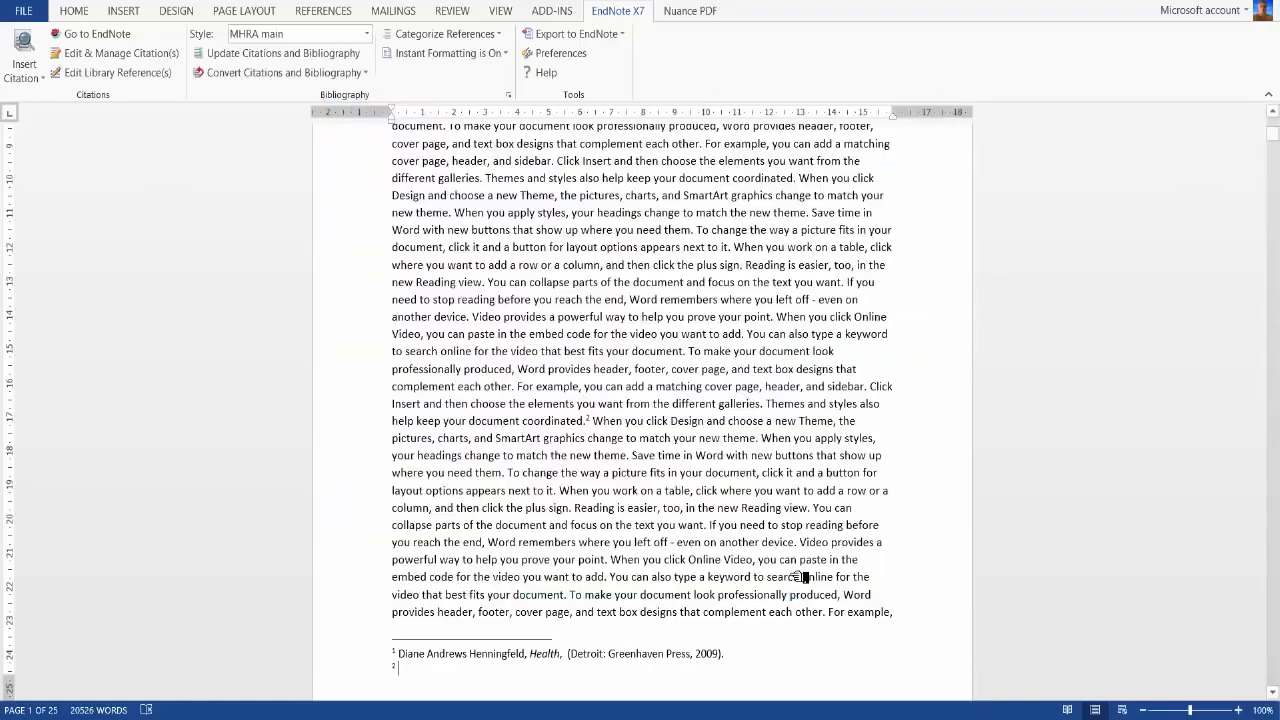
Insert a footnote after "When you work on a table" on page 2, citing the 1999 article on ultrasonic imaging using a 5-MHz hybrid array
scroll(685, 577, "down", 10)
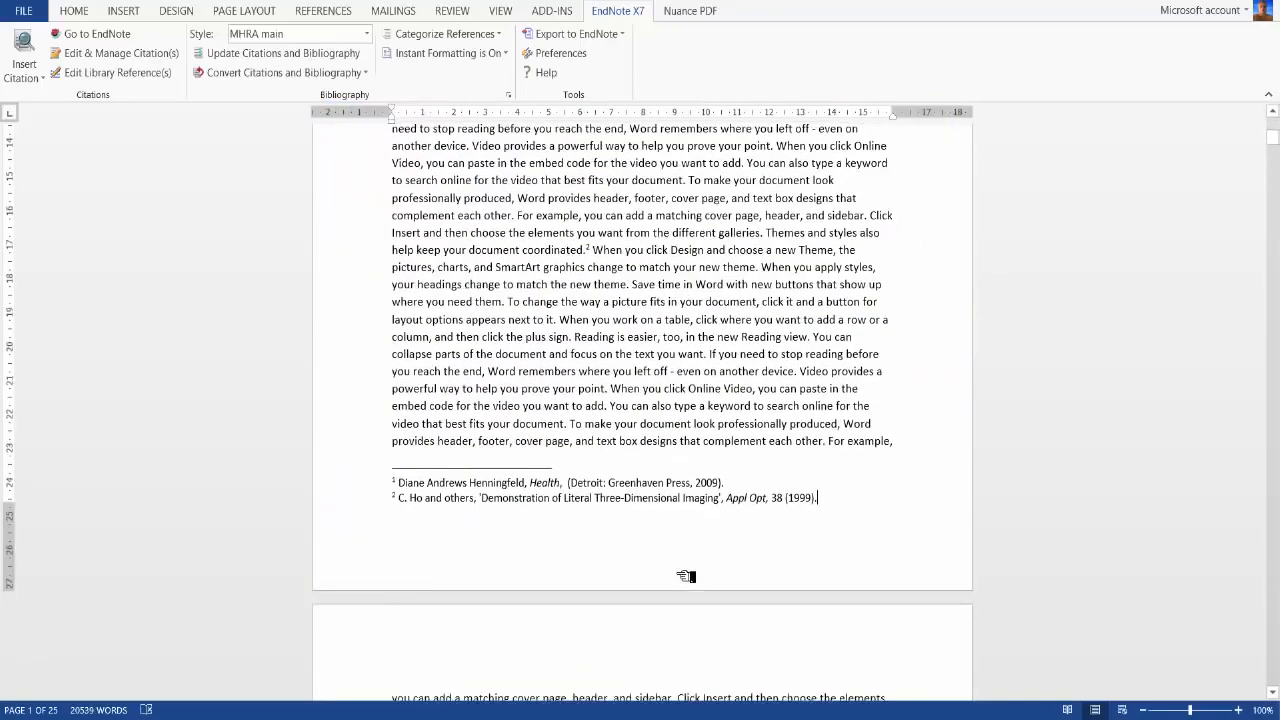
scroll(650, 585, "down", 2)
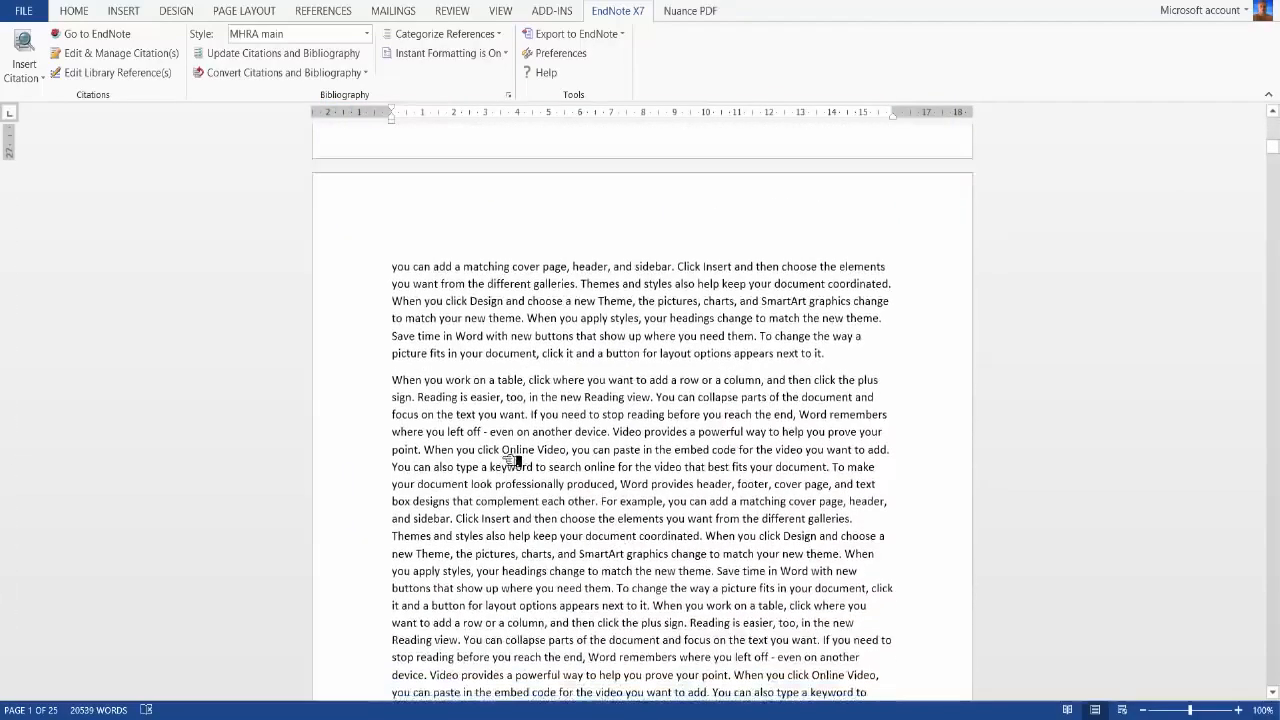
left_click(526, 384)
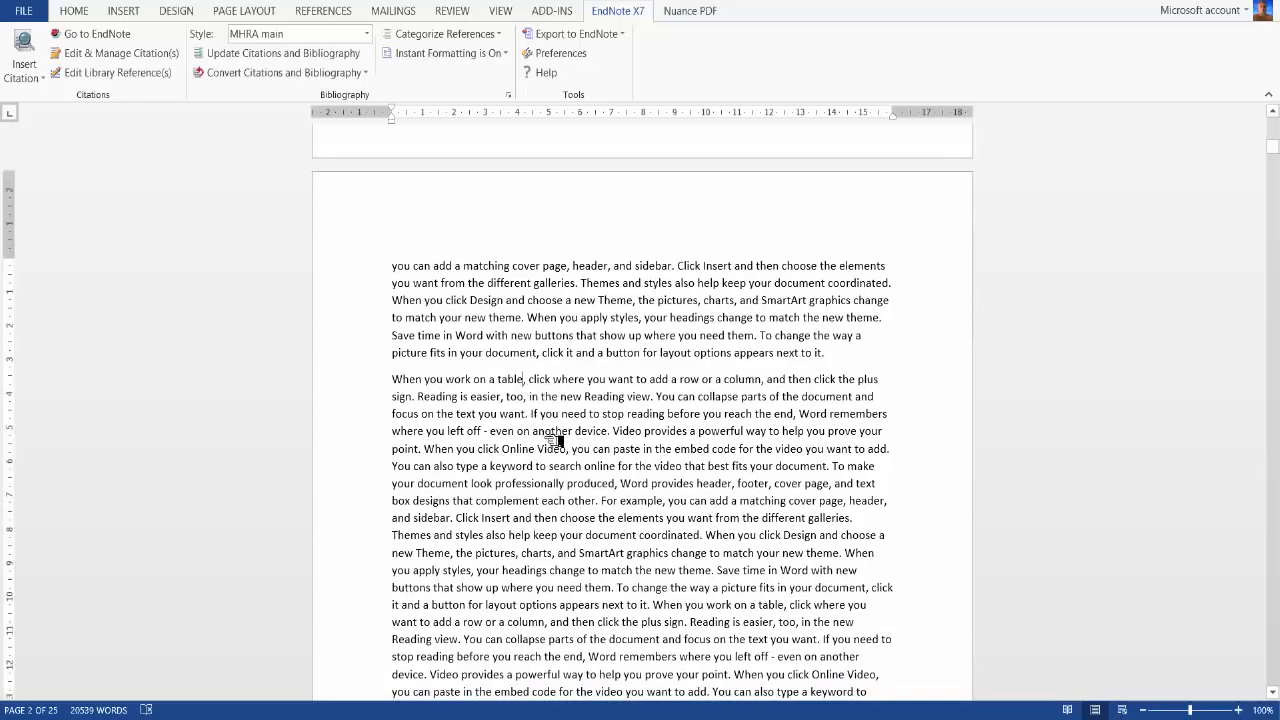
key("ctrl+alt+f")
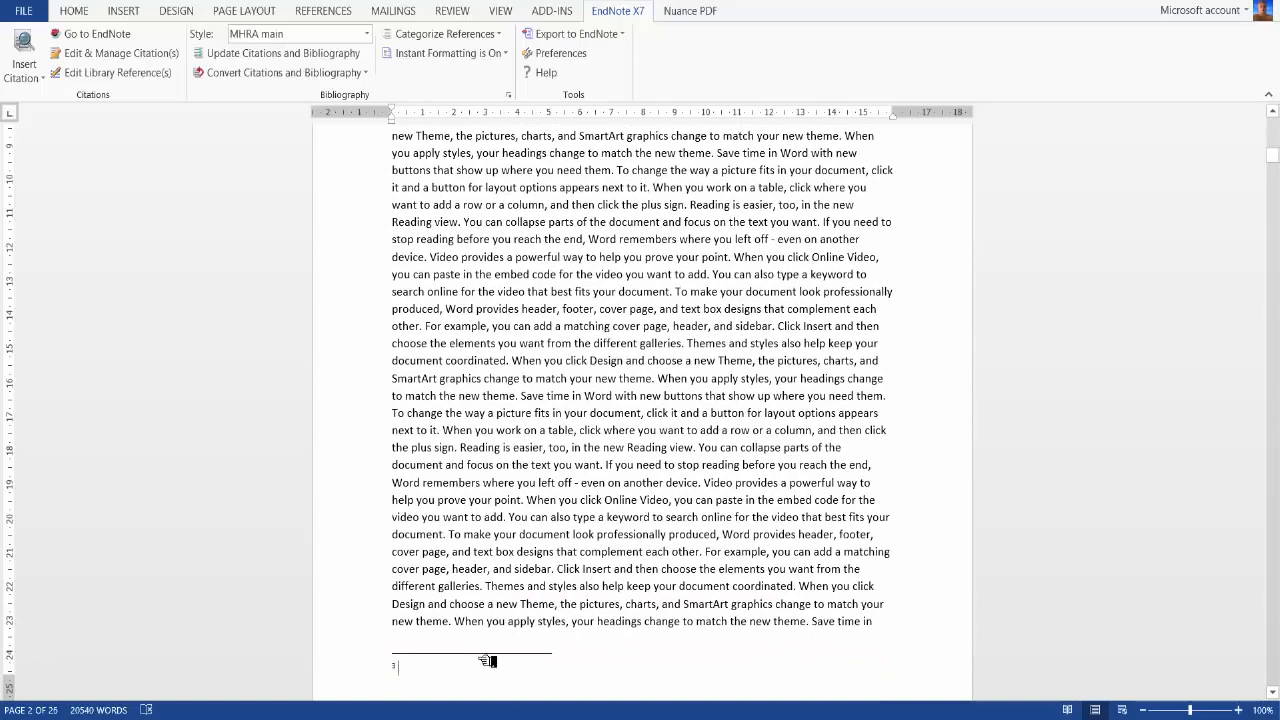
left_click(31, 52)
left_click(432, 274)
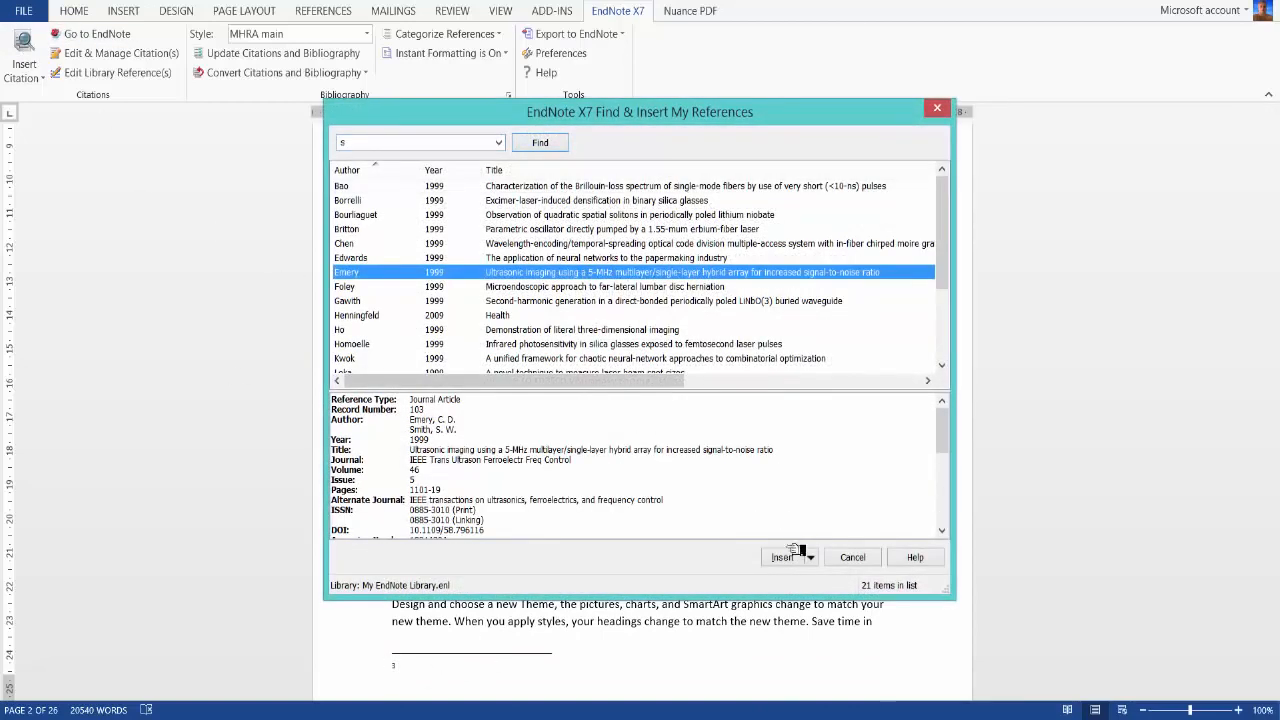
left_click(798, 551)
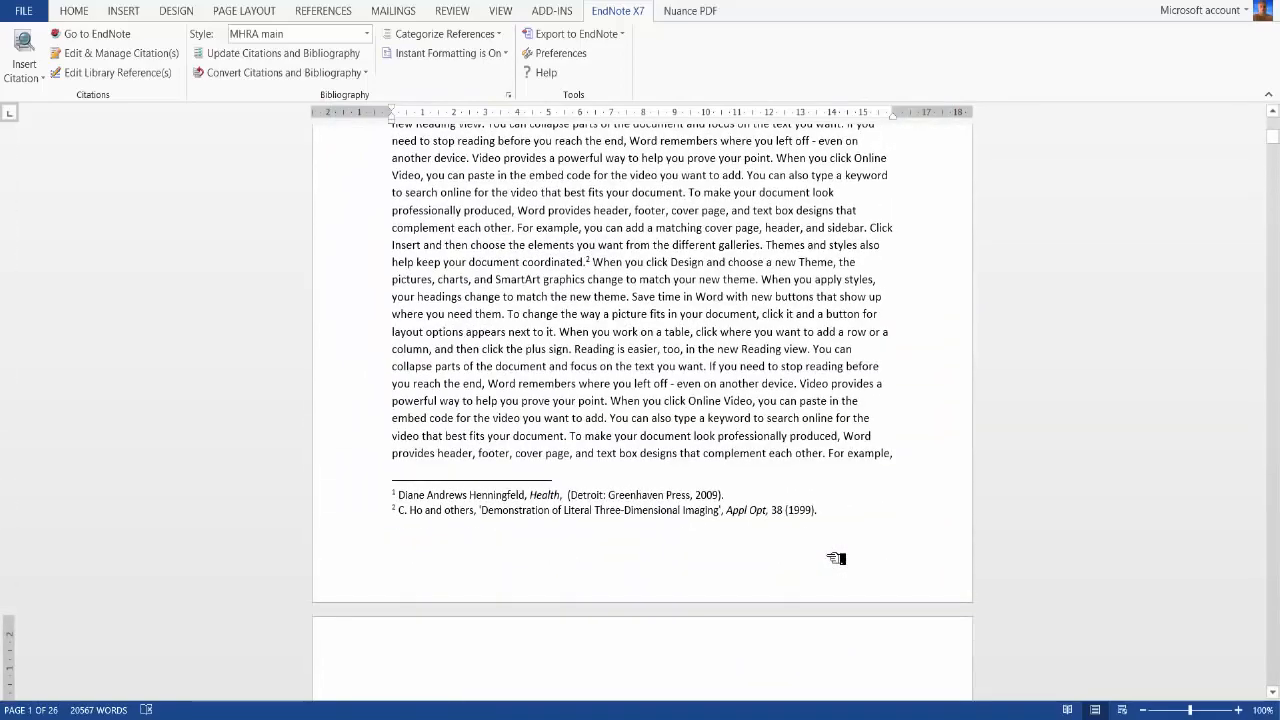
scroll(830, 550, "up", 8)
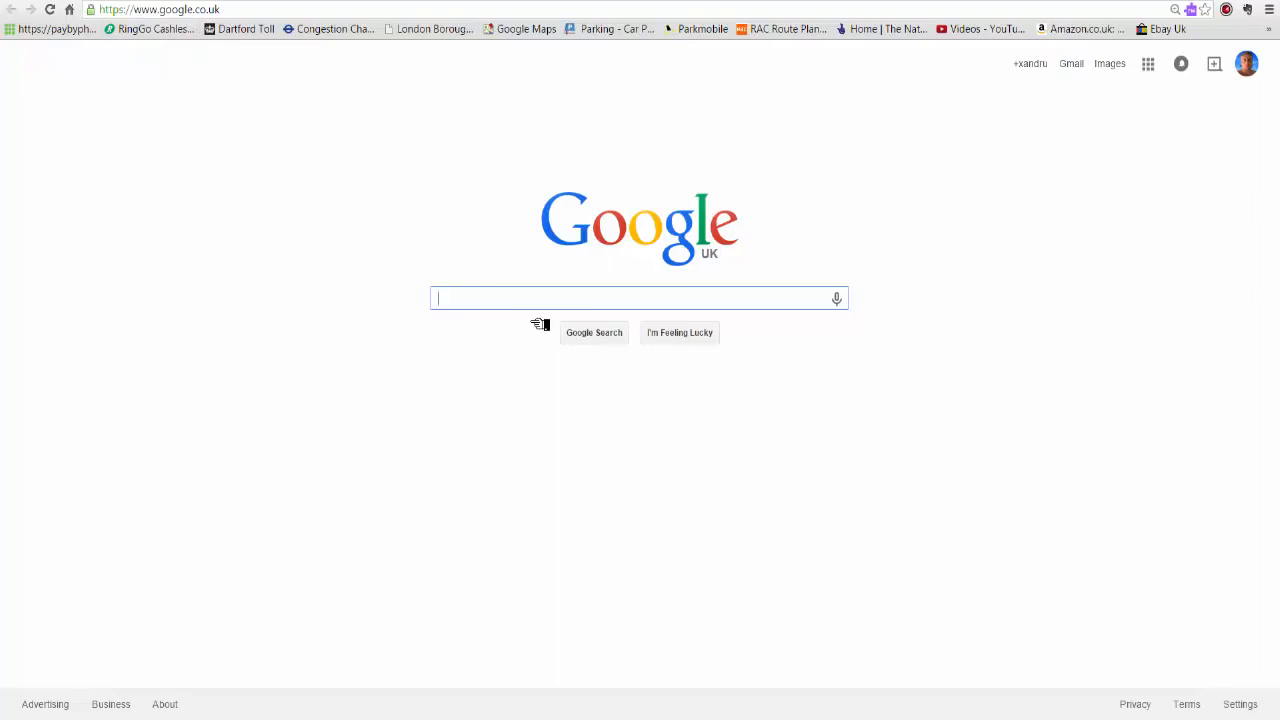
Switch to the web browser, search Google for "endnote outstyles" and open the EndNote Output Styles page
type("endno")
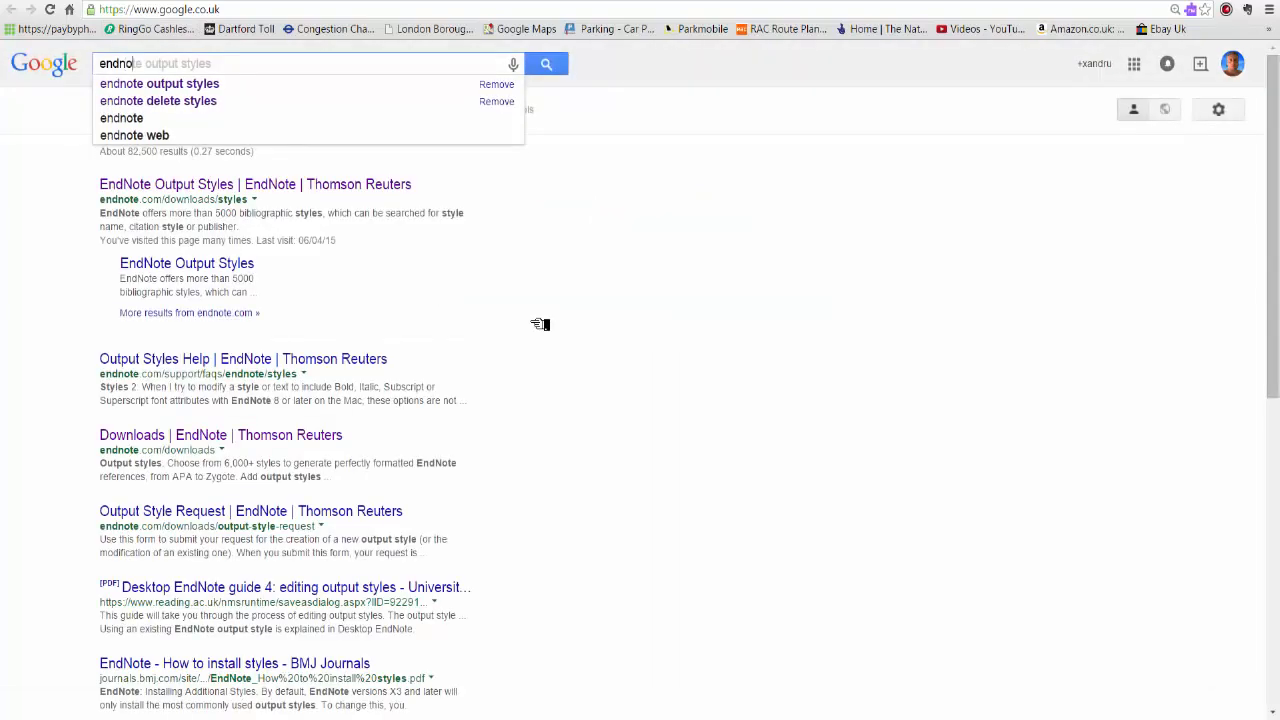
type("te outstyles")
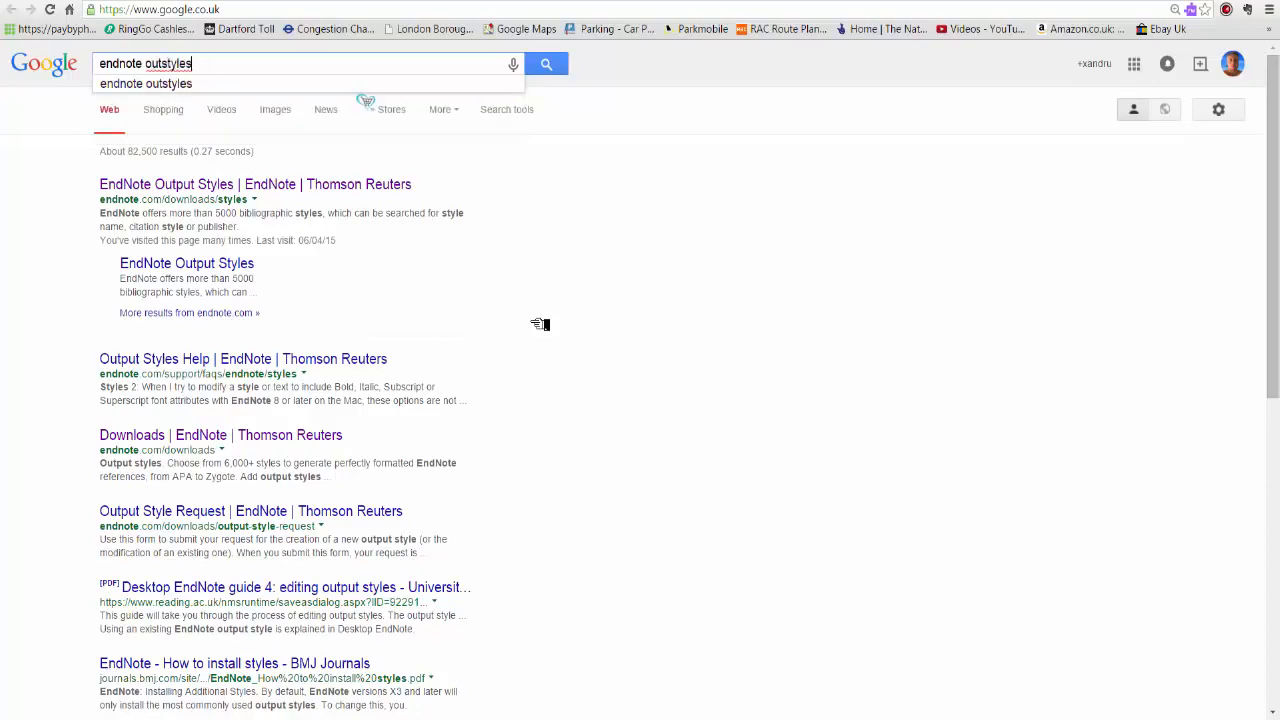
key("Return")
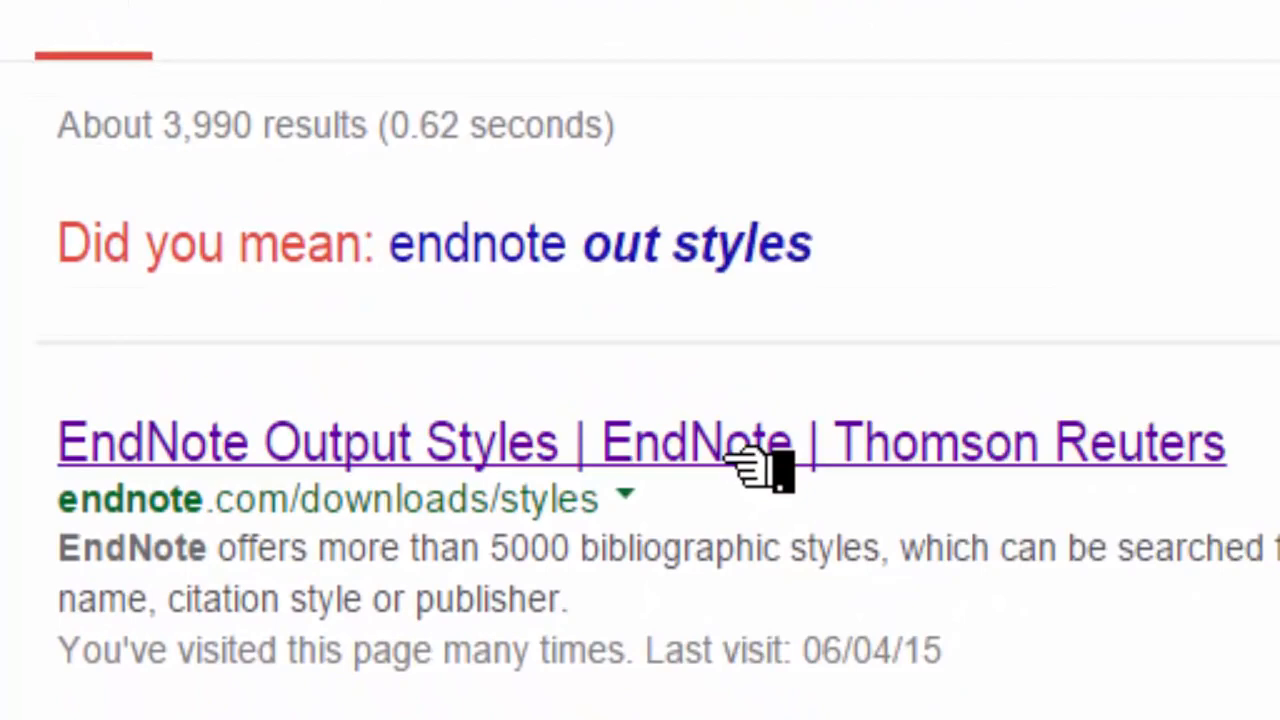
left_click(760, 465)
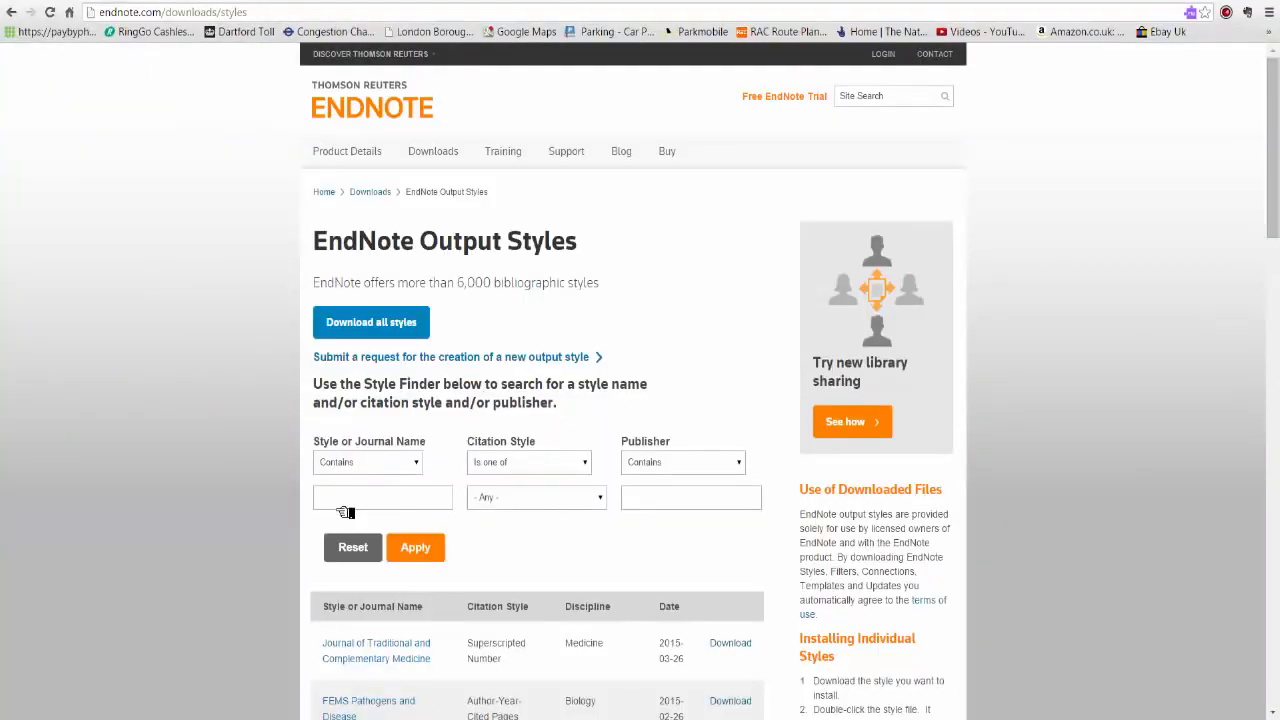
Examine the Style Finder's name matching options and the list of downloadable output styles
left_click(340, 507)
left_click(418, 466)
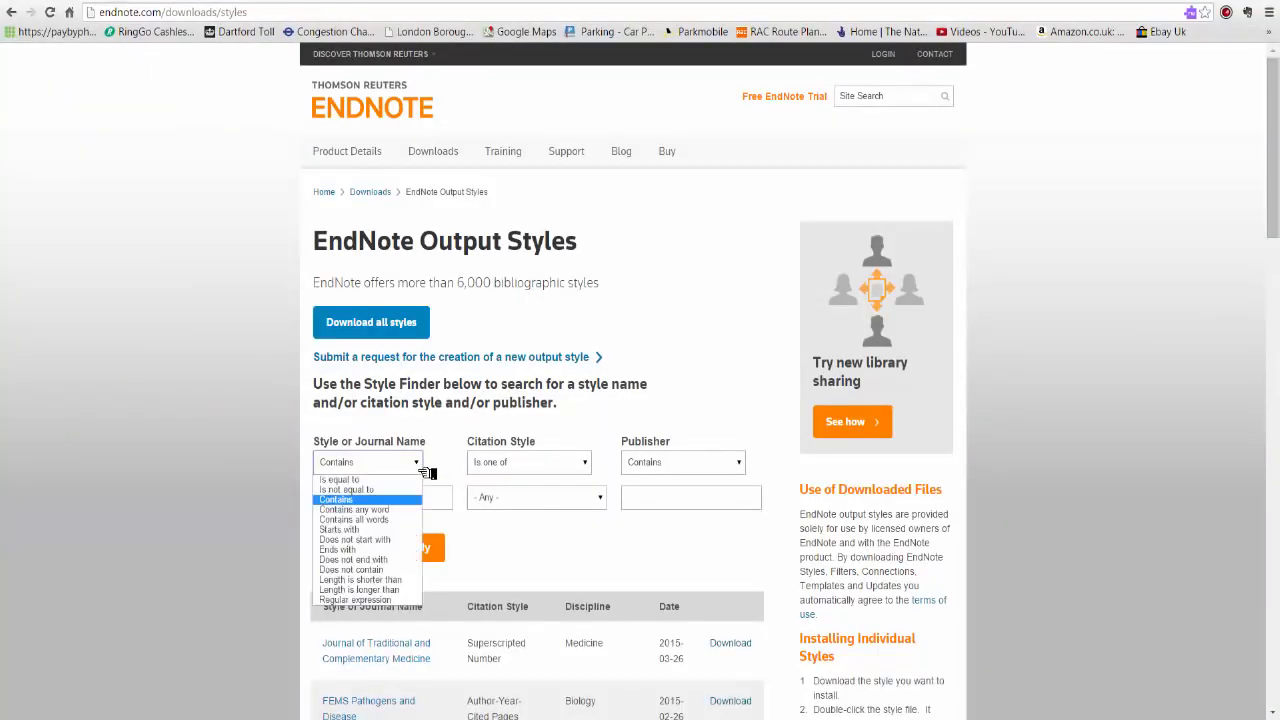
left_click(427, 472)
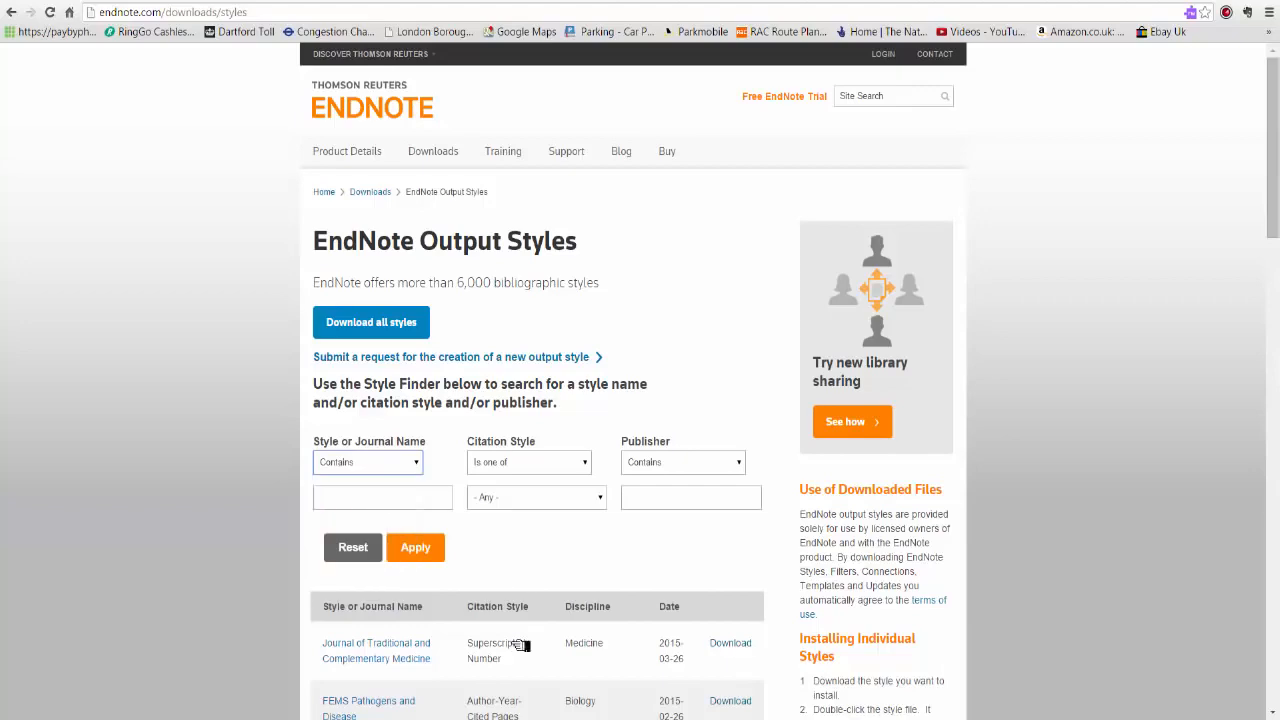
scroll(548, 640, "down", 5)
scroll(548, 640, "up", 3)
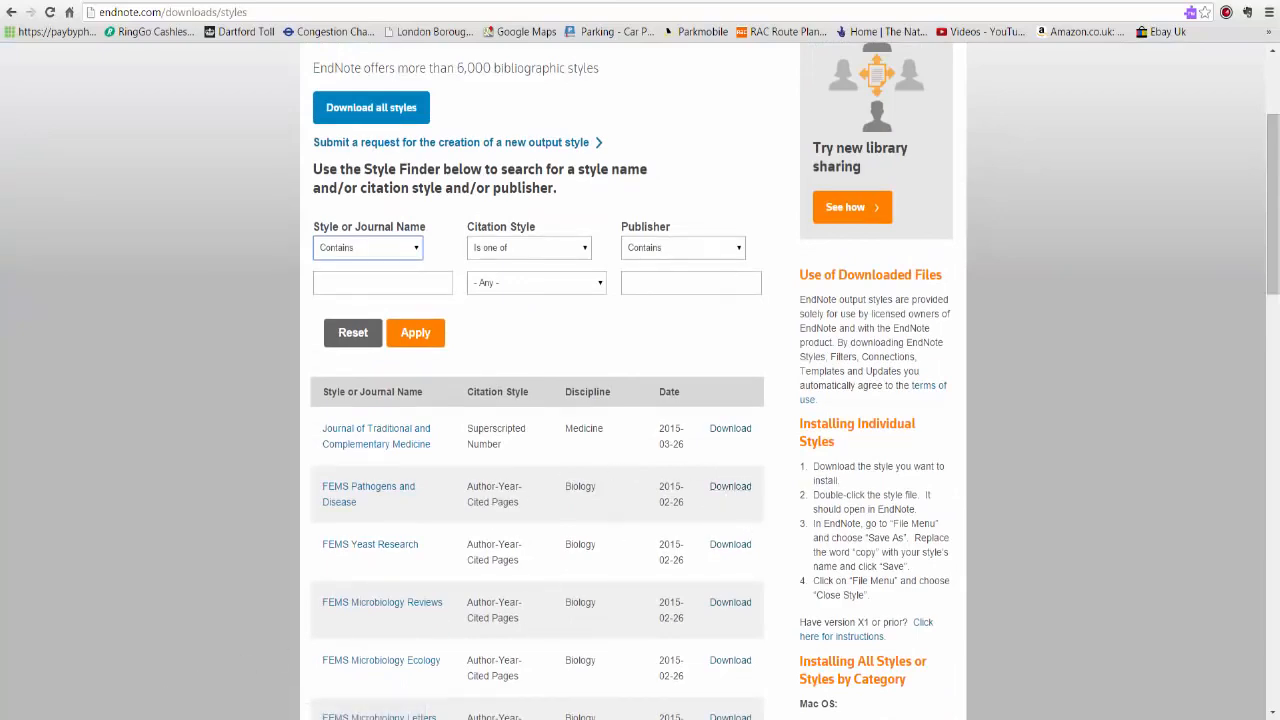
Open the Harvard(York) style file from the Downloads folder in EndNote
key("super+e")
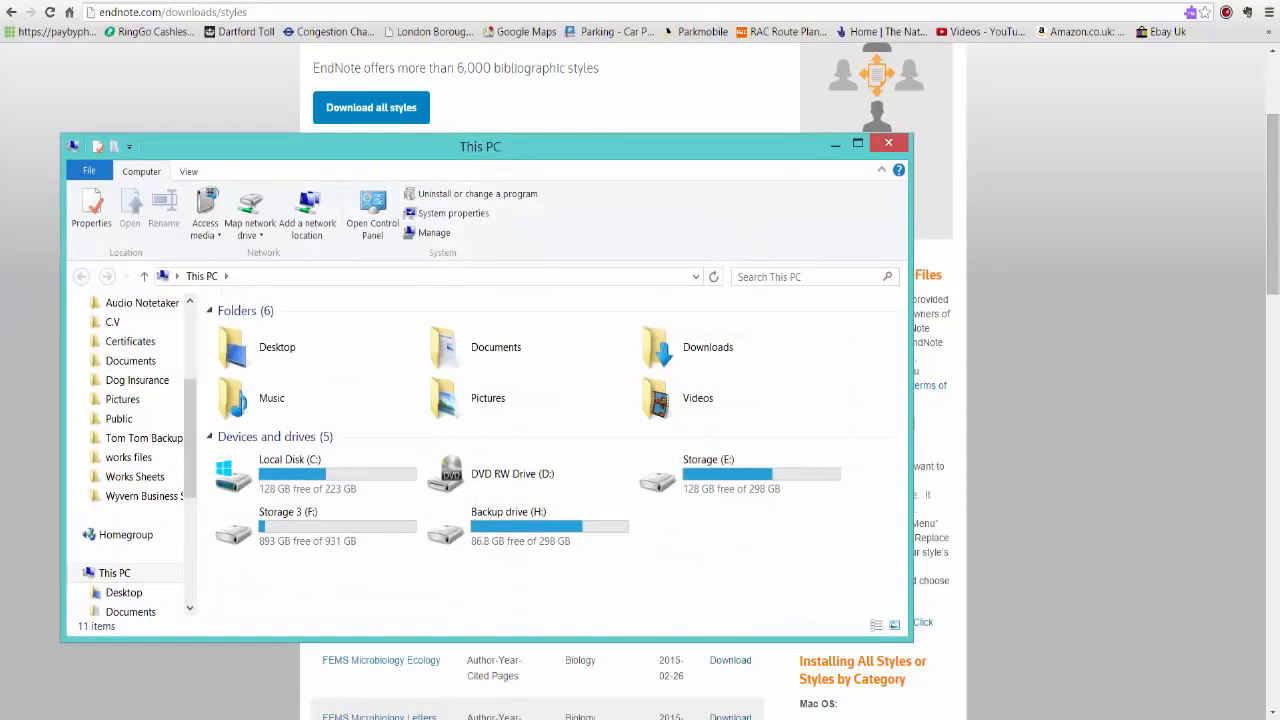
double_click(700, 355)
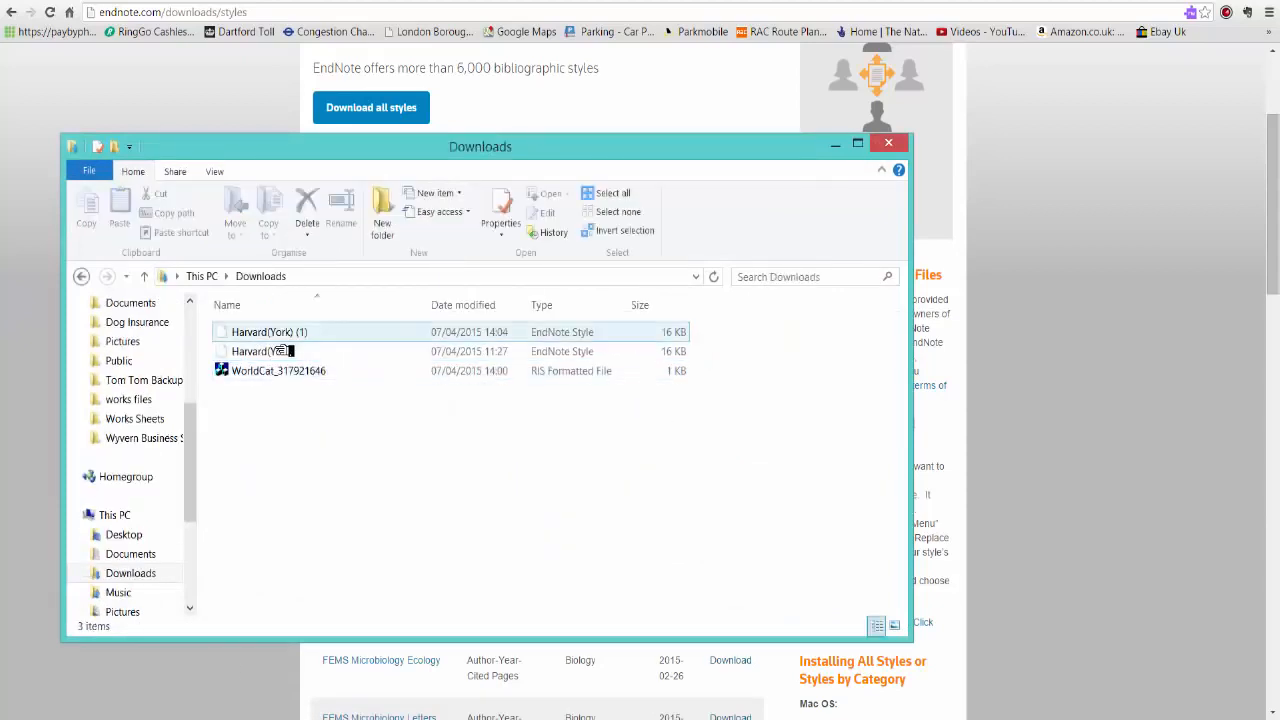
left_click(288, 353)
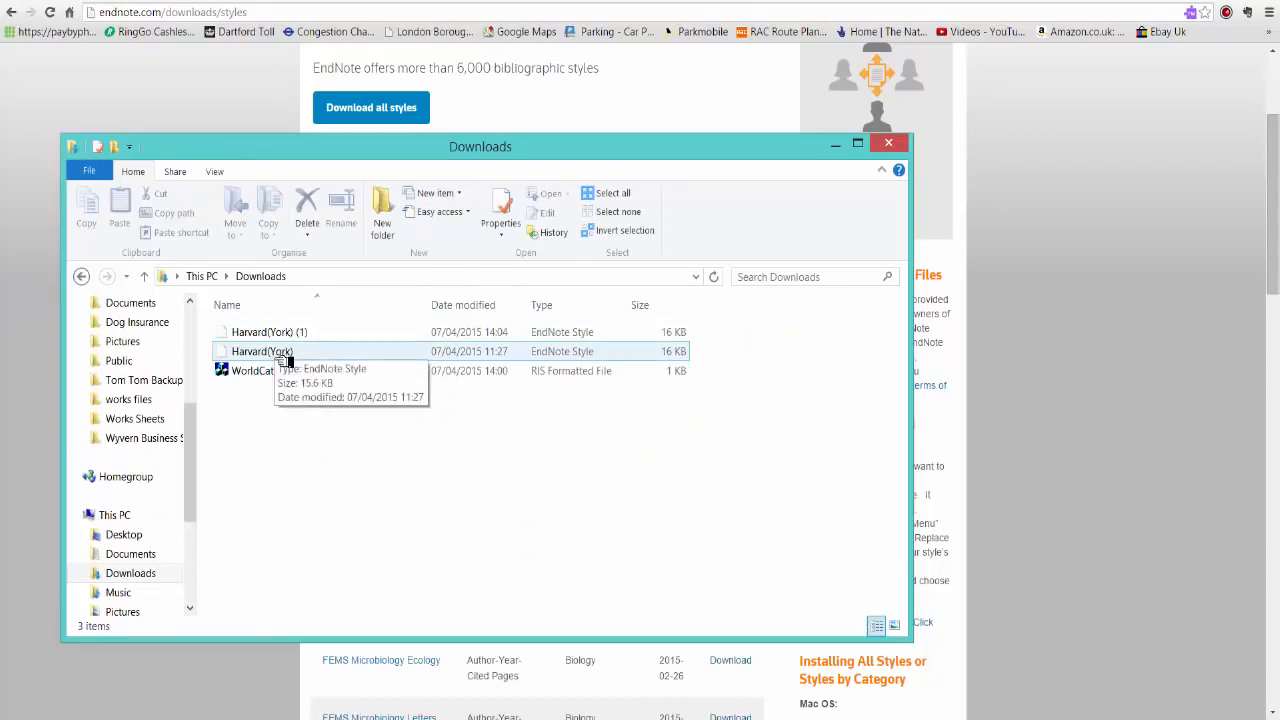
left_click(287, 355)
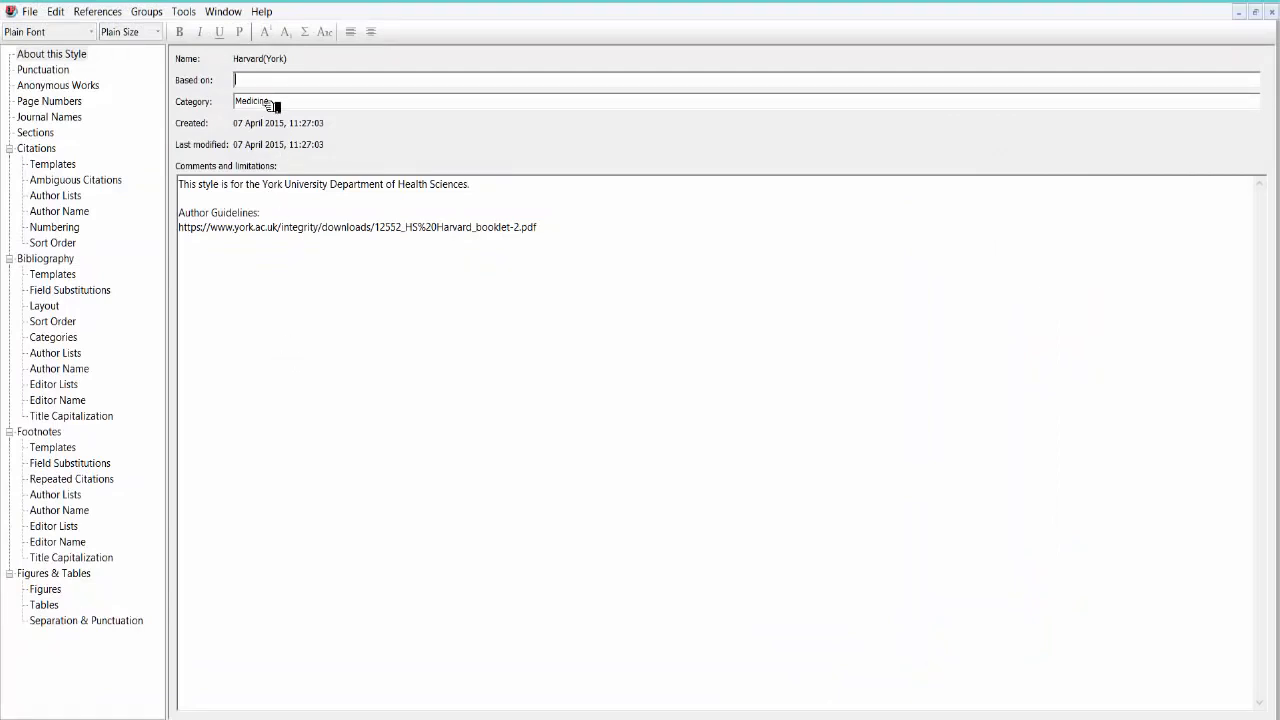
Save the style under the name "Harvard(York) Copy" and close it
left_click(30, 11)
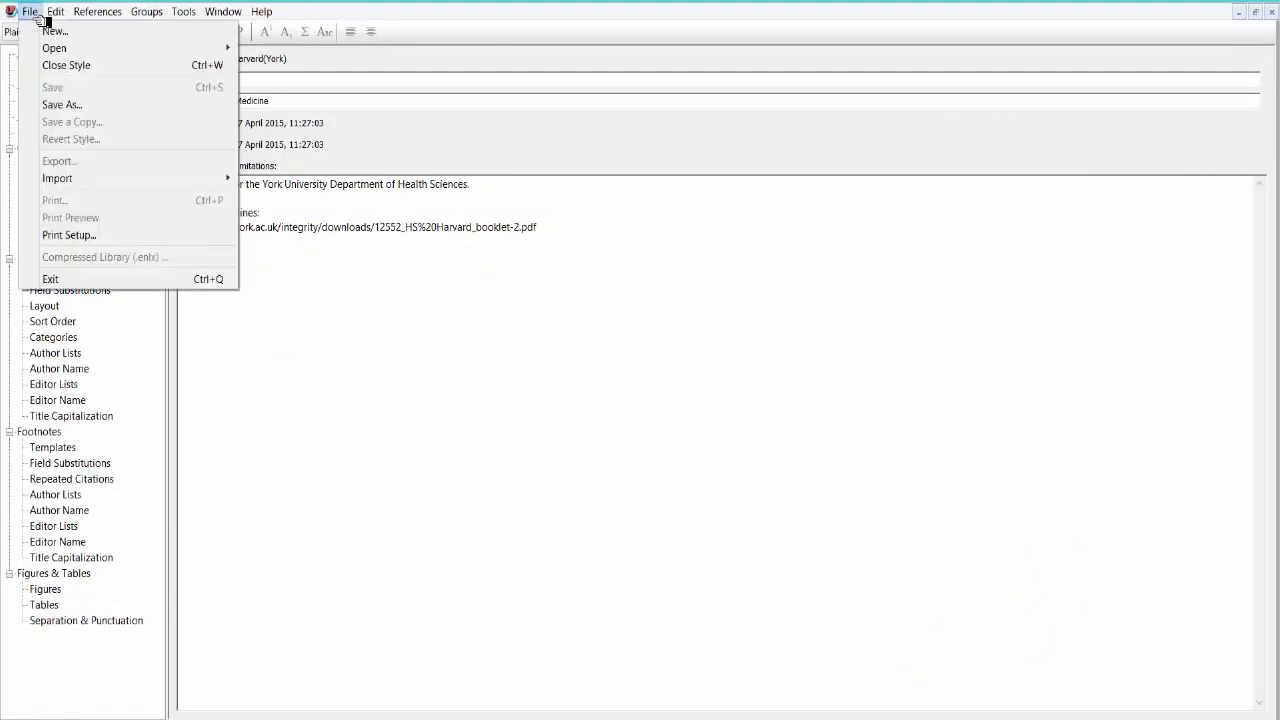
left_click(72, 105)
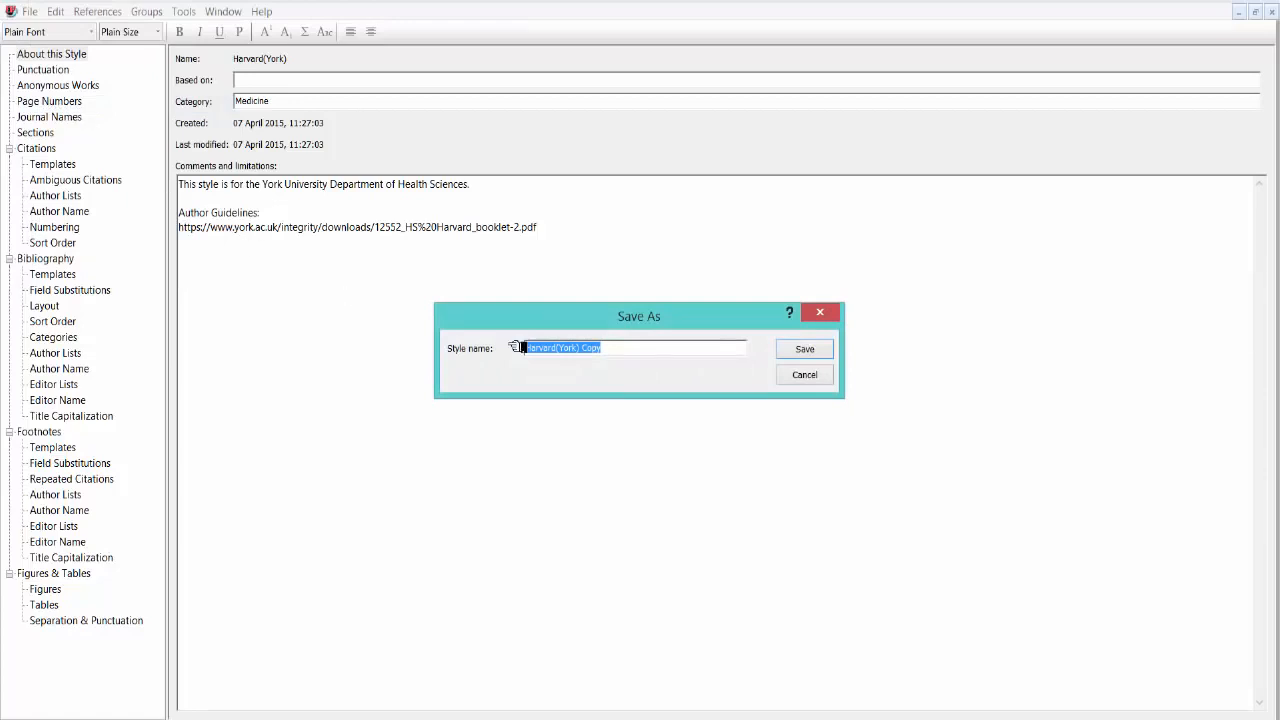
left_click(817, 350)
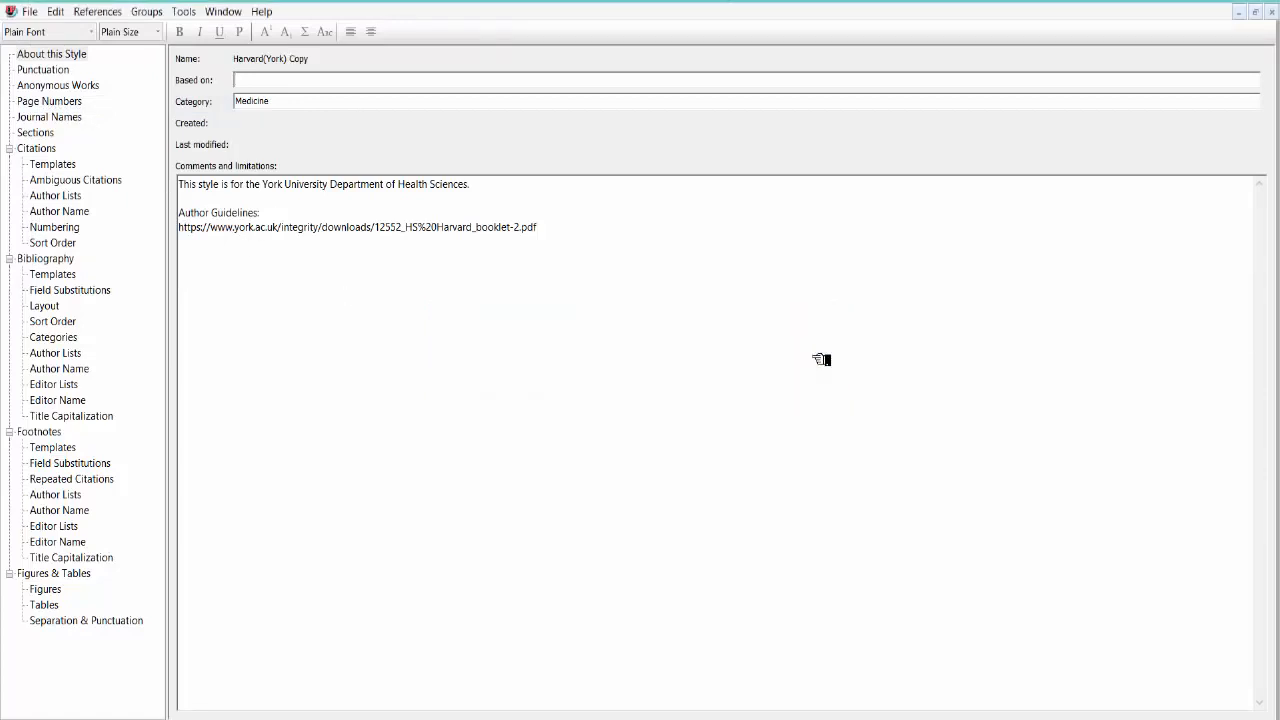
left_click(30, 11)
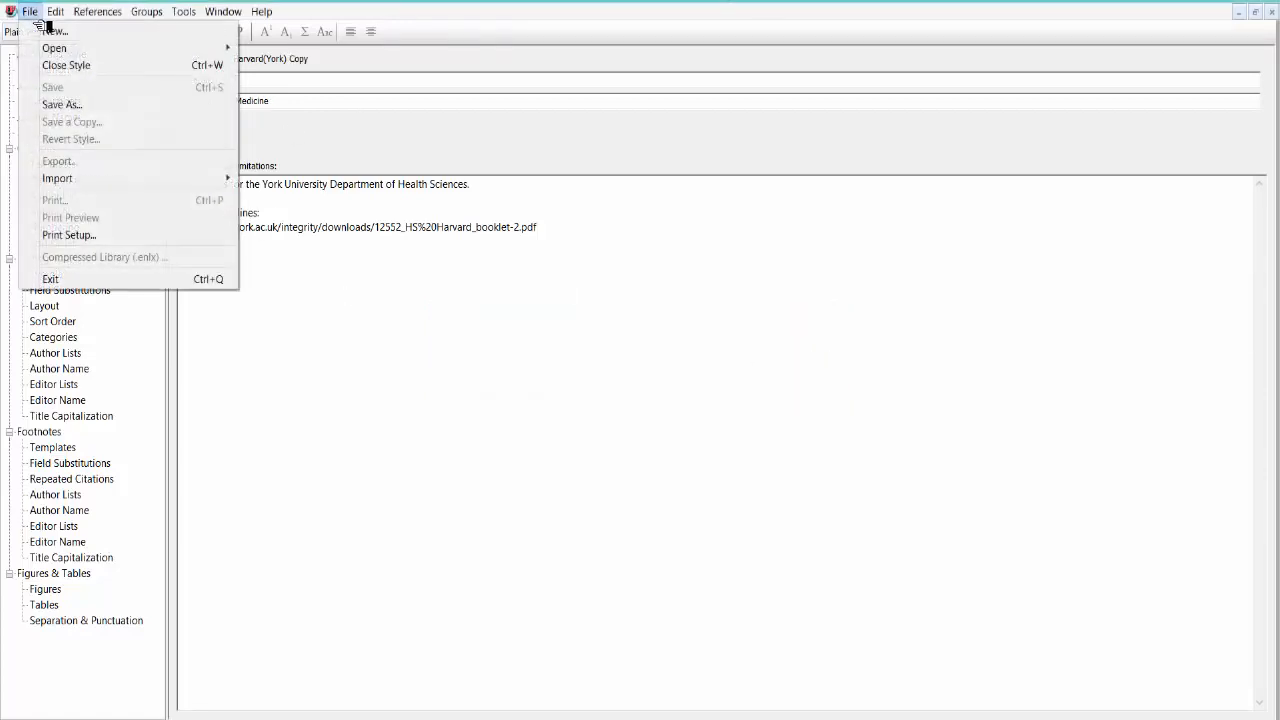
left_click(78, 64)
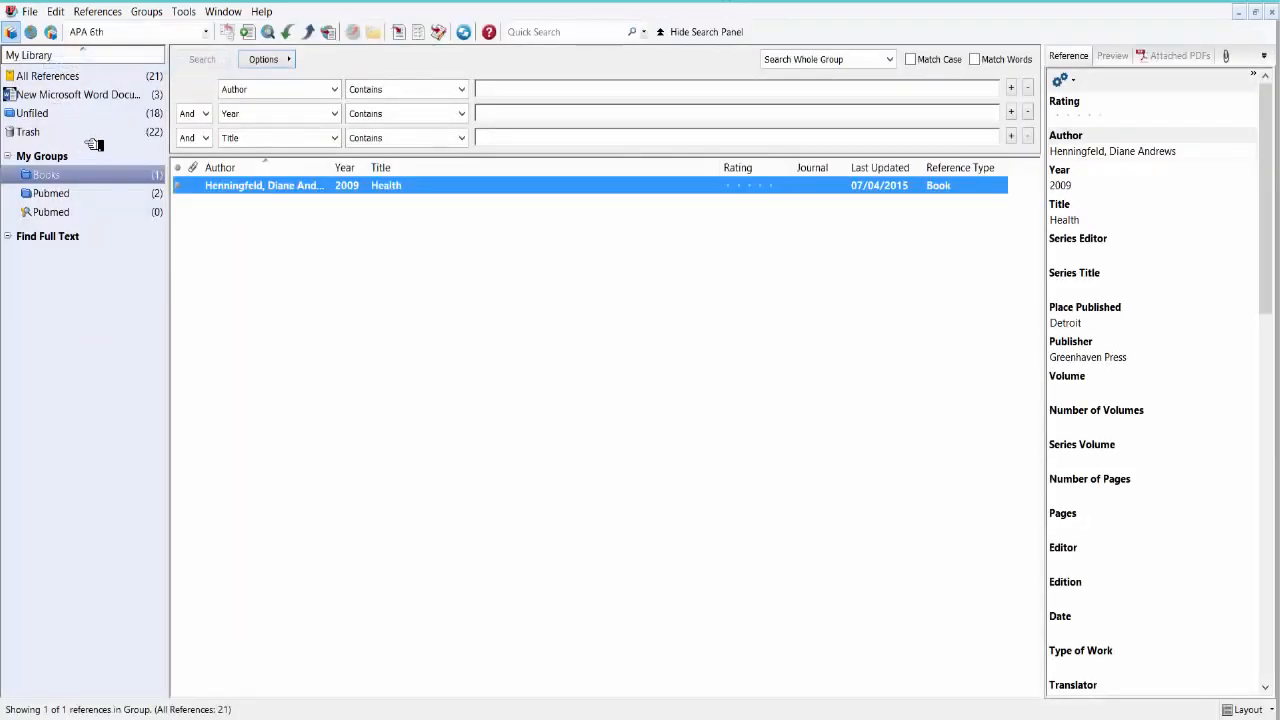
Show the online search databases together with the local library and list the Unfiled references
left_click(56, 38)
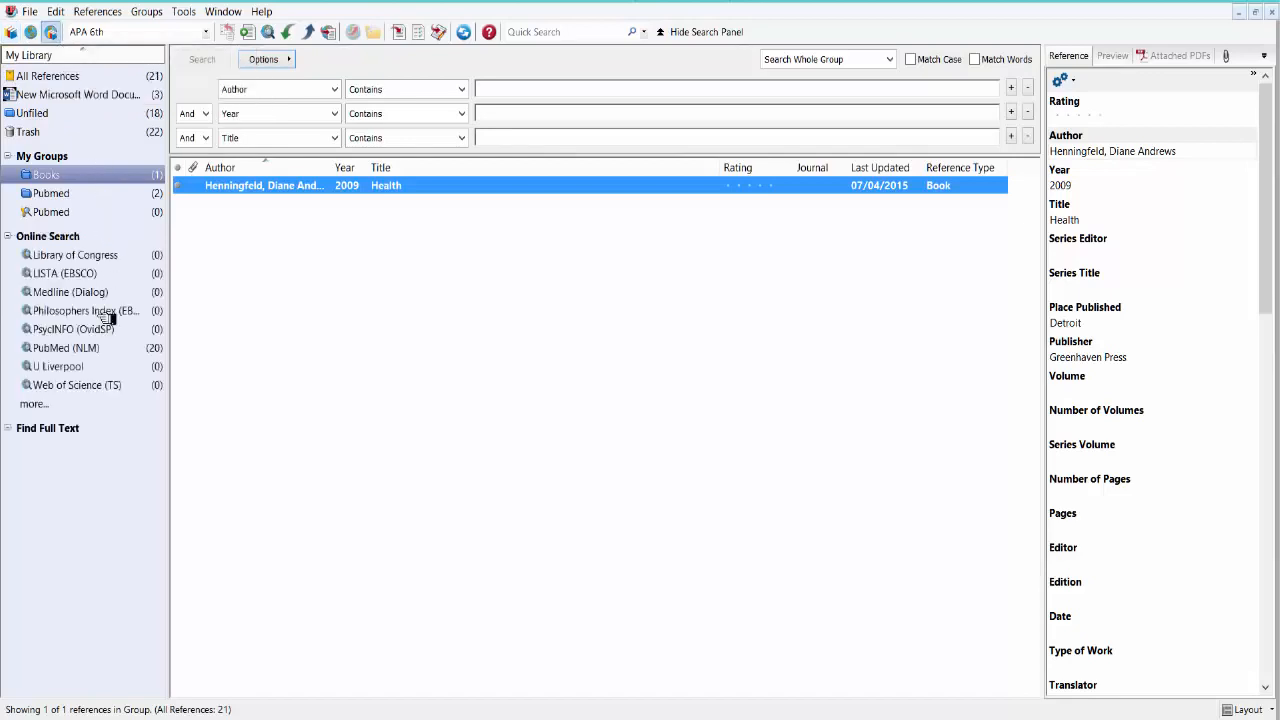
left_click(50, 116)
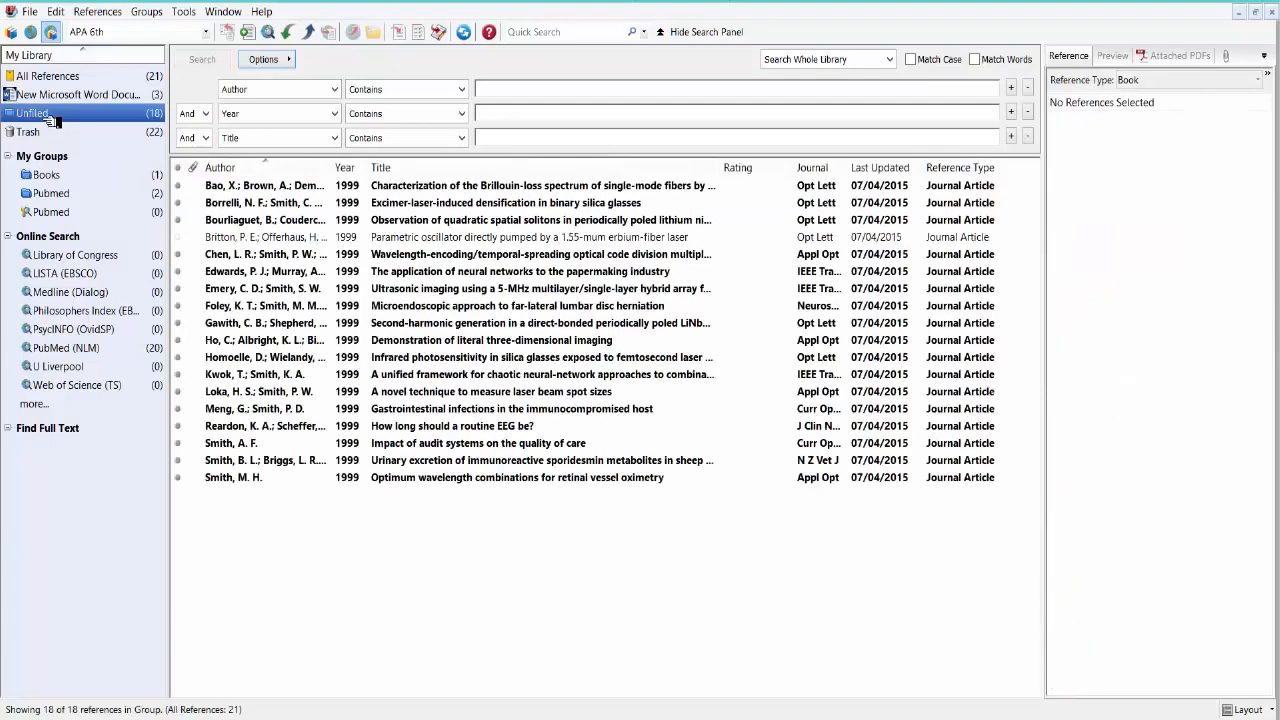
Cut all references in the Unfiled group out of the library
left_click(36, 132)
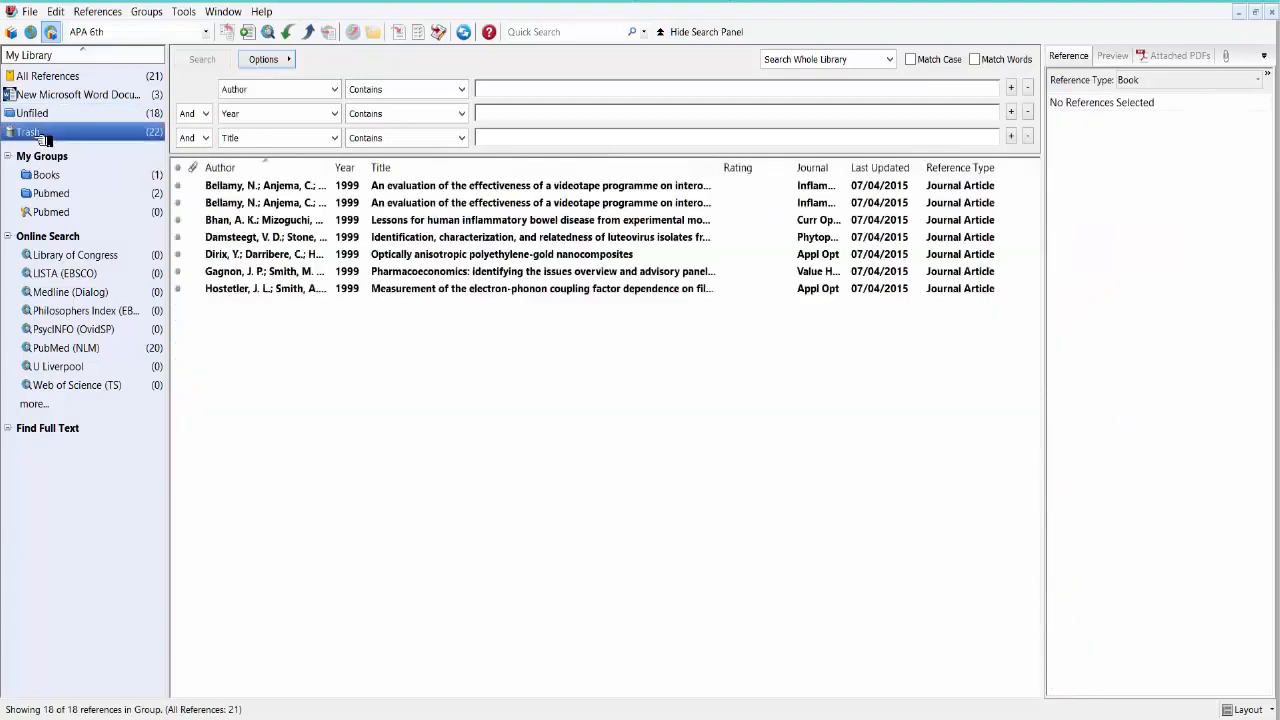
left_click(44, 119)
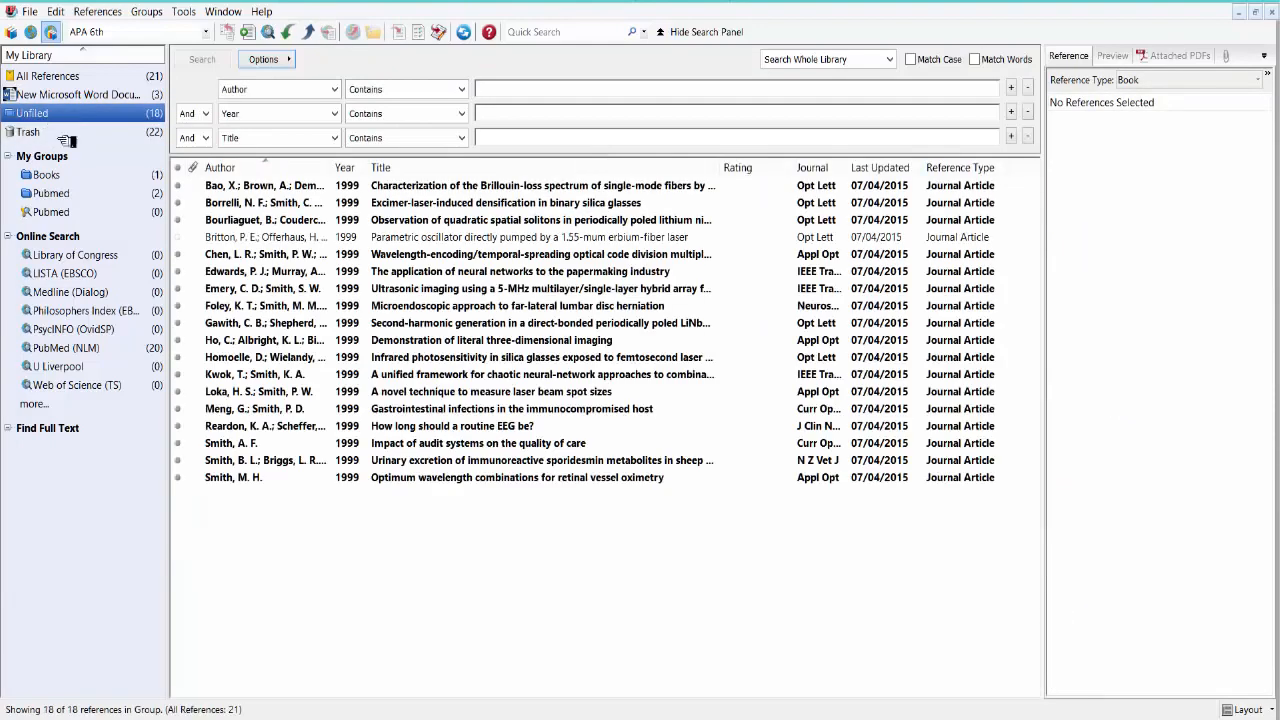
left_click(312, 192)
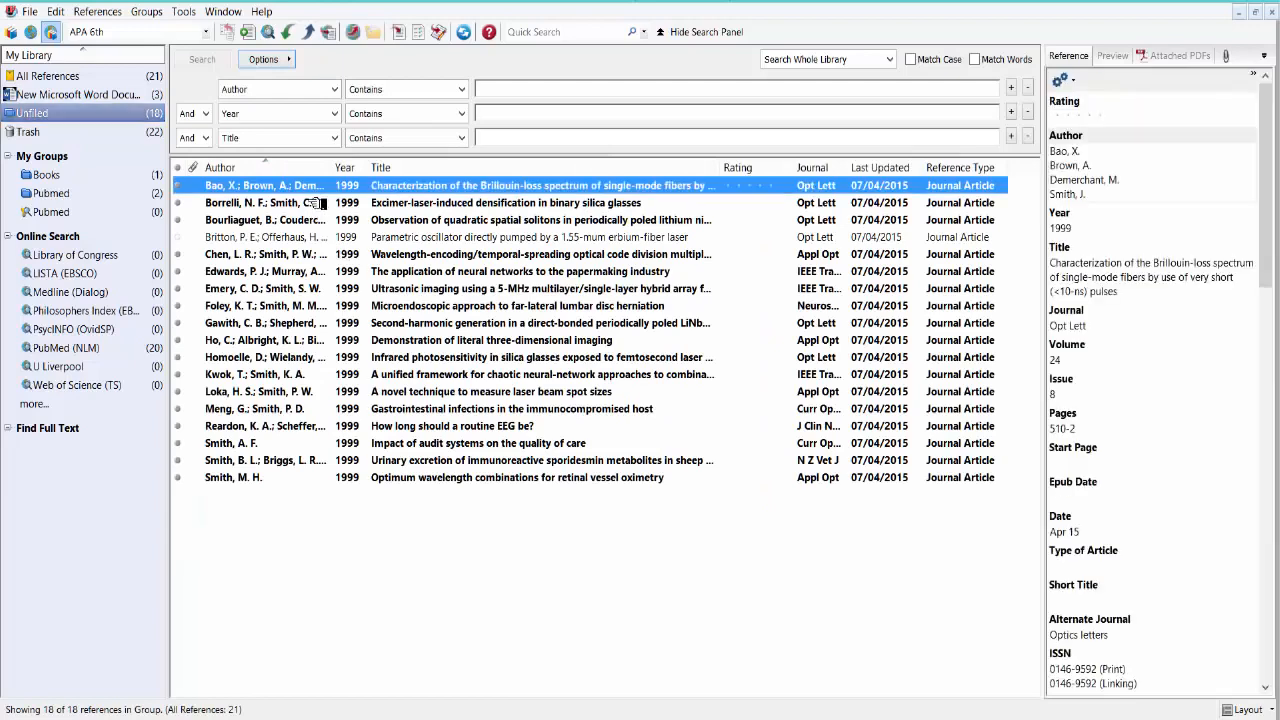
left_click(358, 480, "shift")
right_click(358, 488)
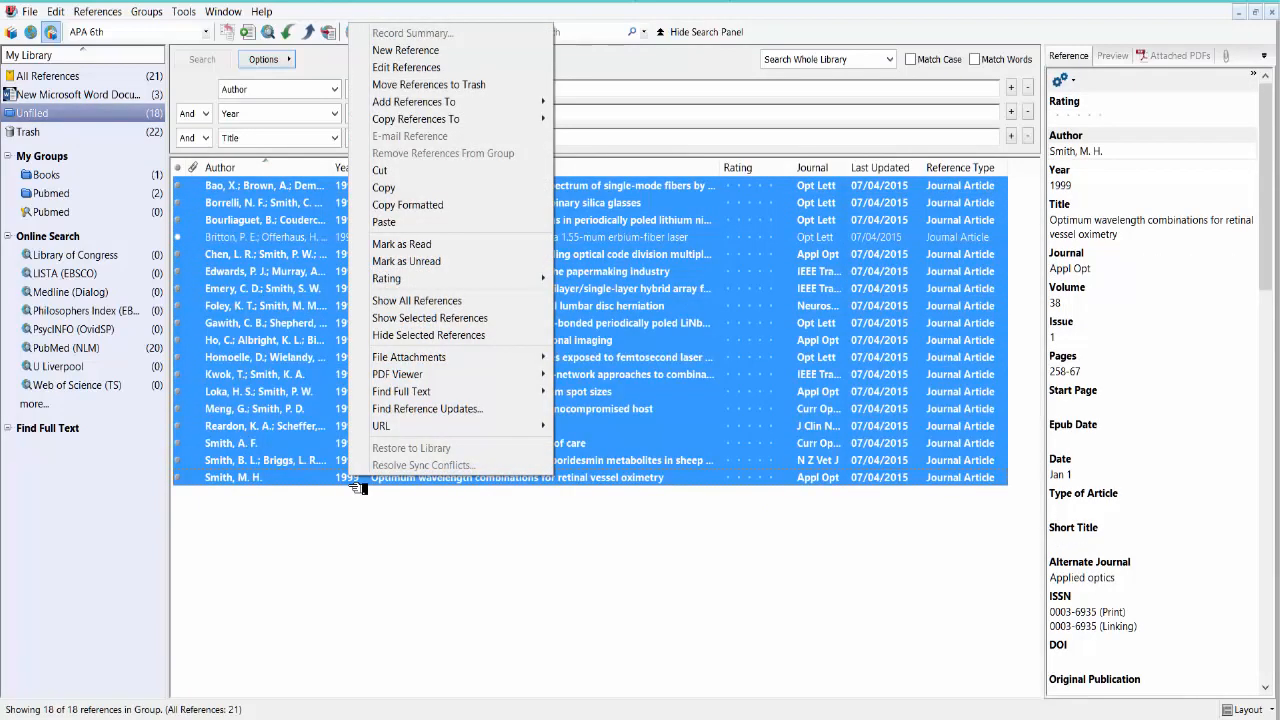
left_click(392, 172)
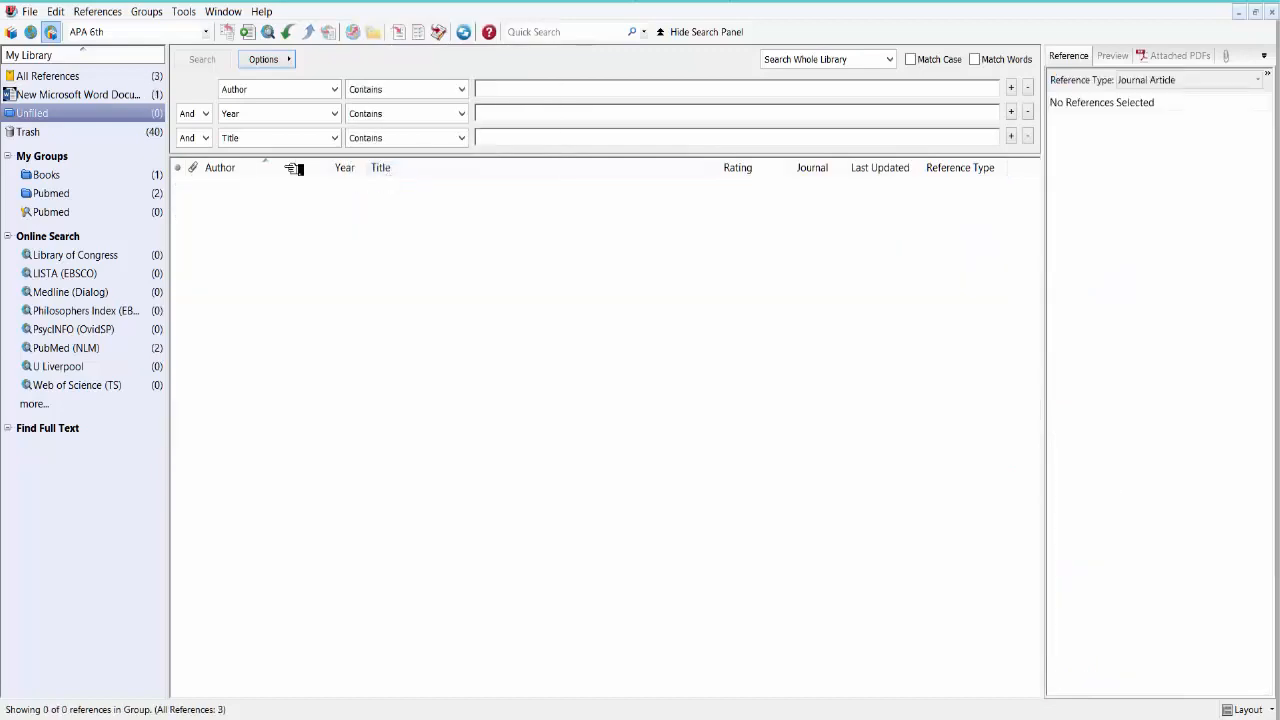
Check the Books and Pubmed groups, empty the Trash permanently, and display only the local library
left_click(60, 192)
left_click(54, 175)
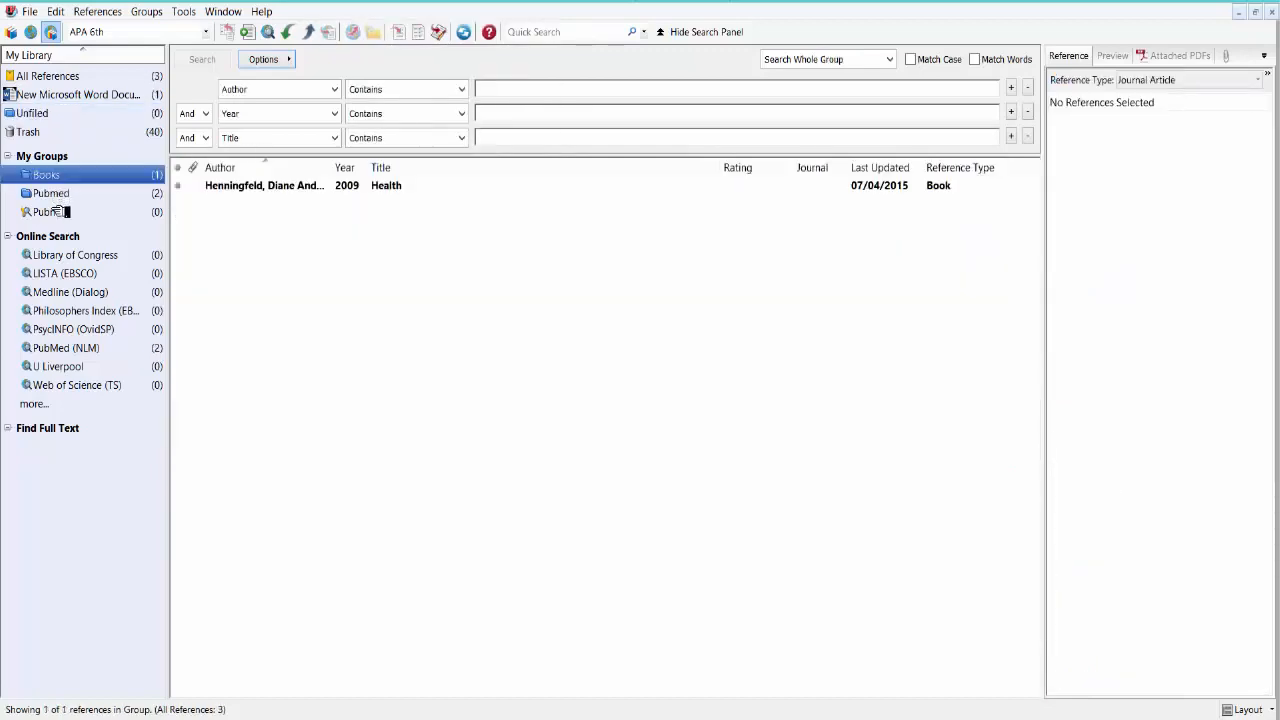
left_click(60, 193)
left_click(52, 173)
right_click(34, 133)
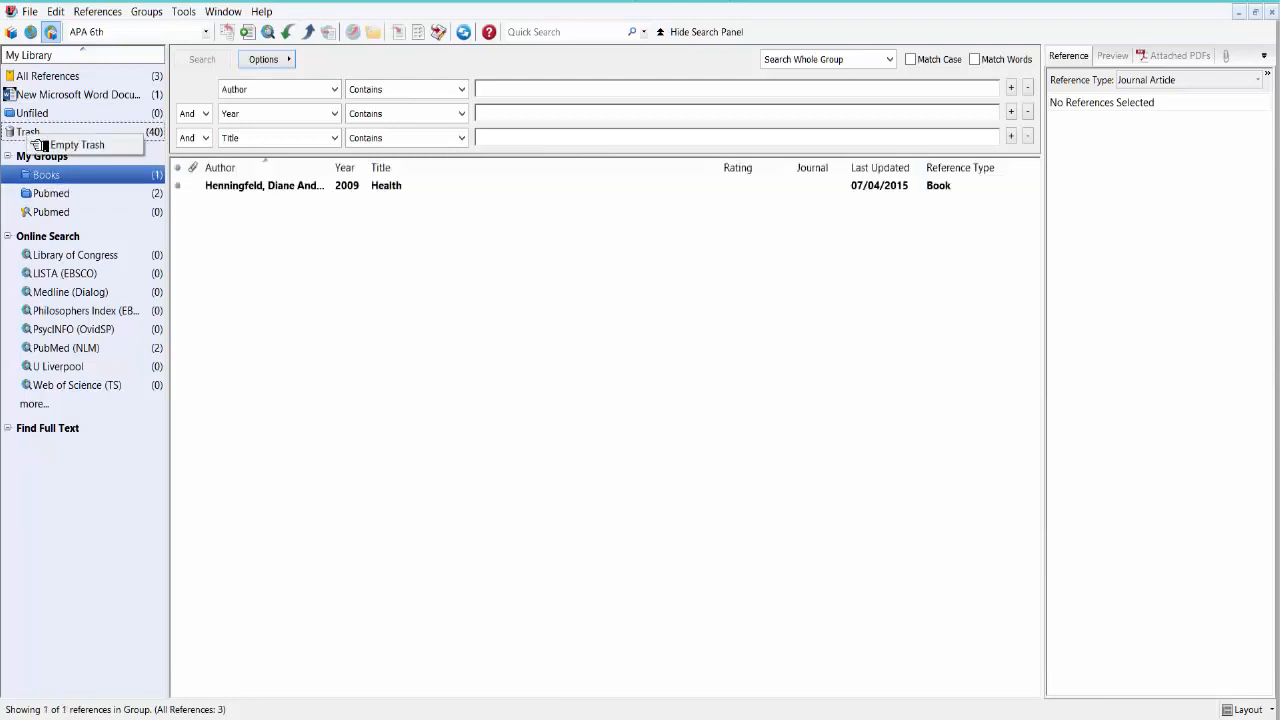
left_click(60, 145)
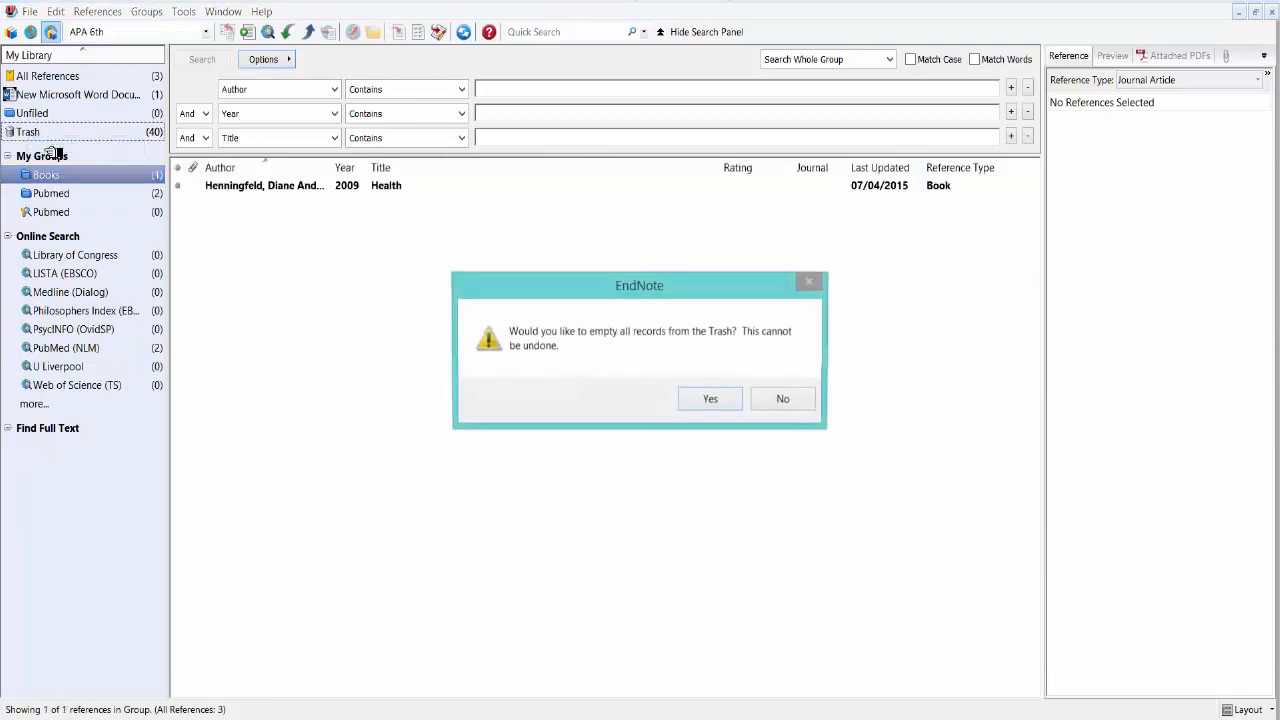
left_click(709, 400)
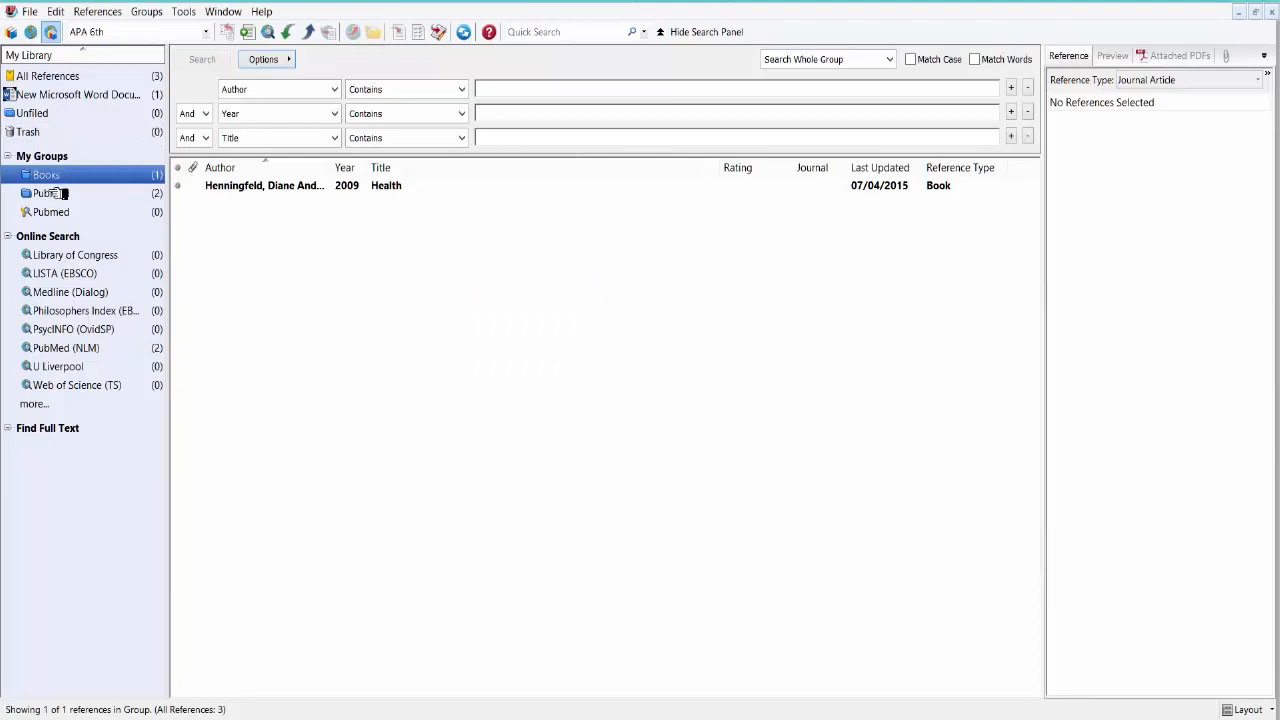
left_click(11, 32)
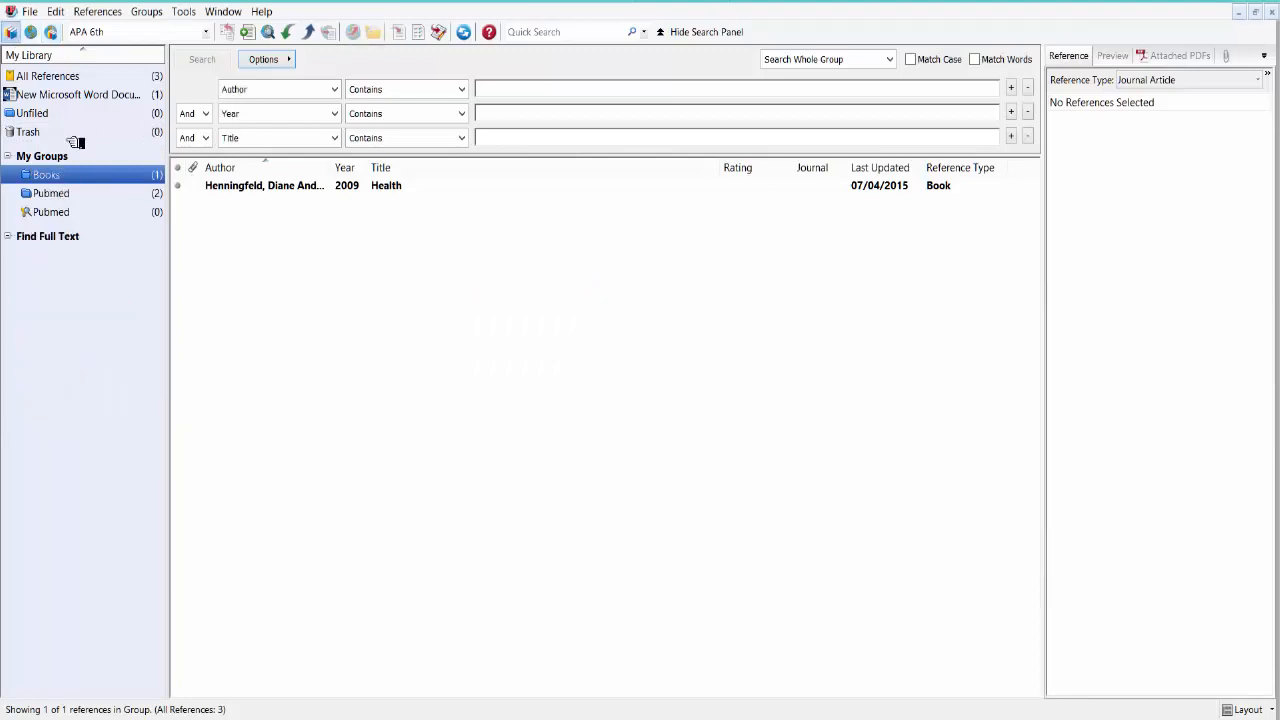
left_click(65, 216)
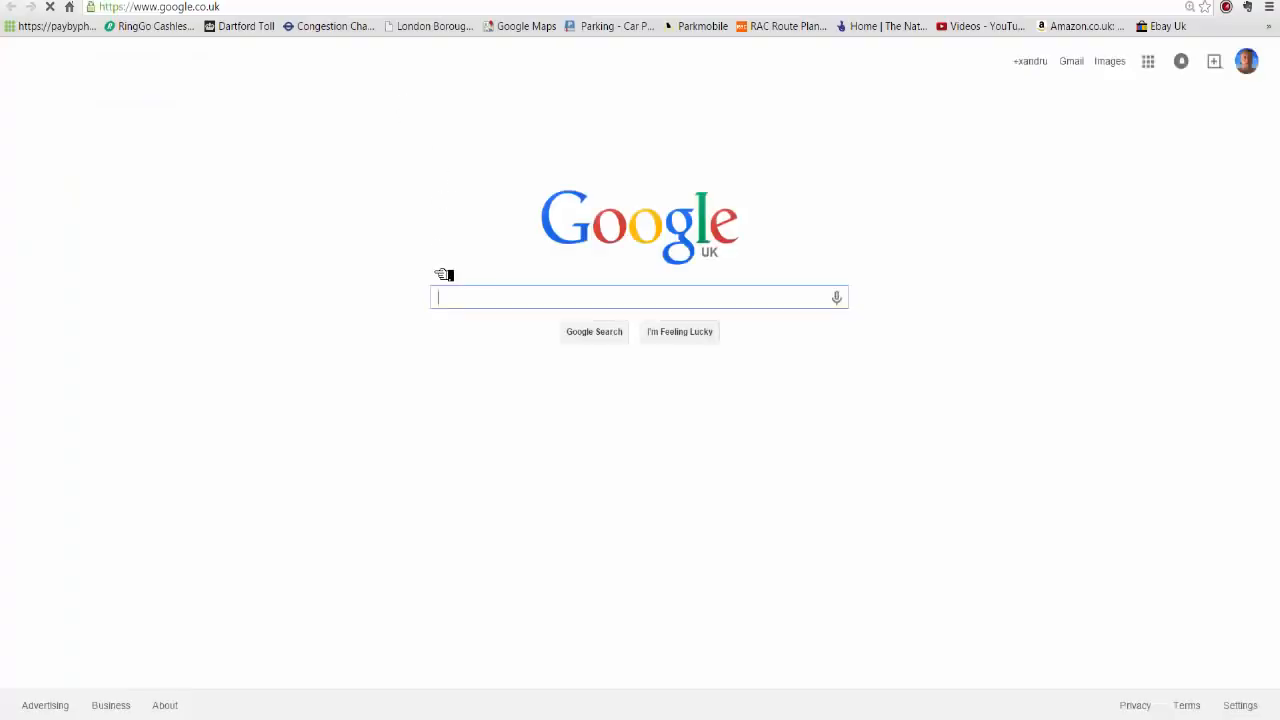
Search Google for WORLDCAT in the web browser and open the WorldCat.org library catalog
type("WORL")
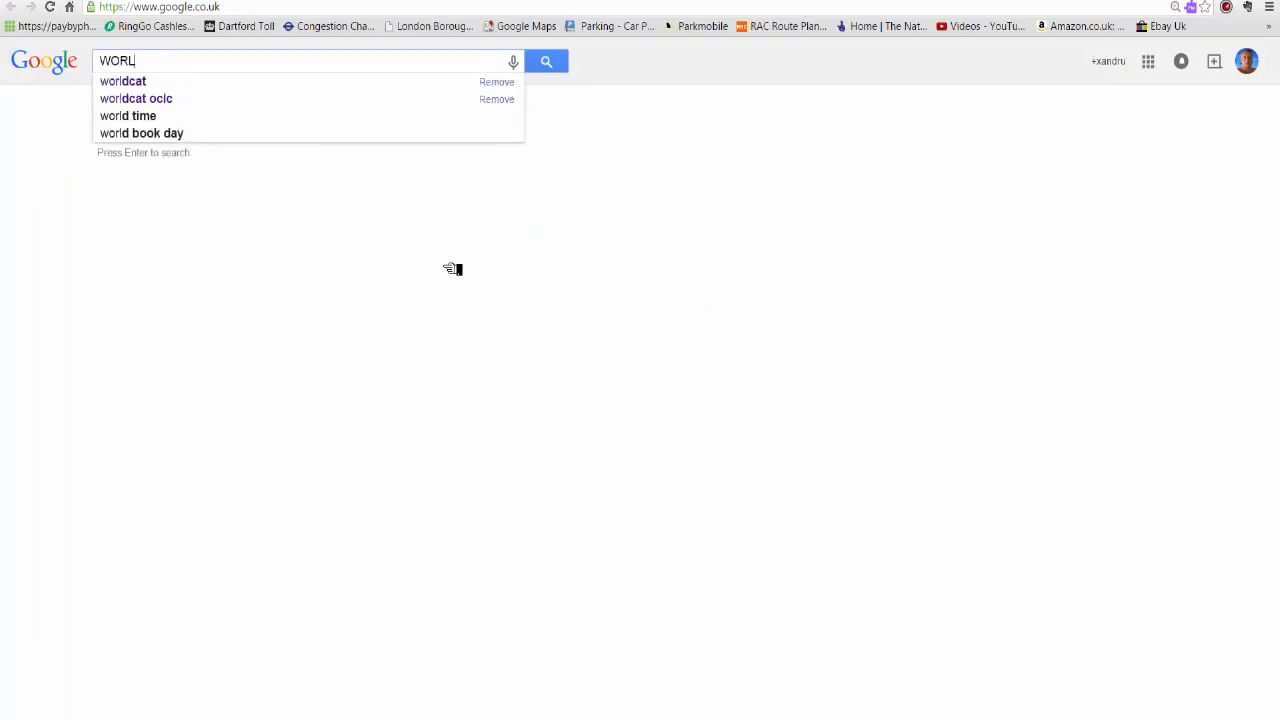
type("DCAT")
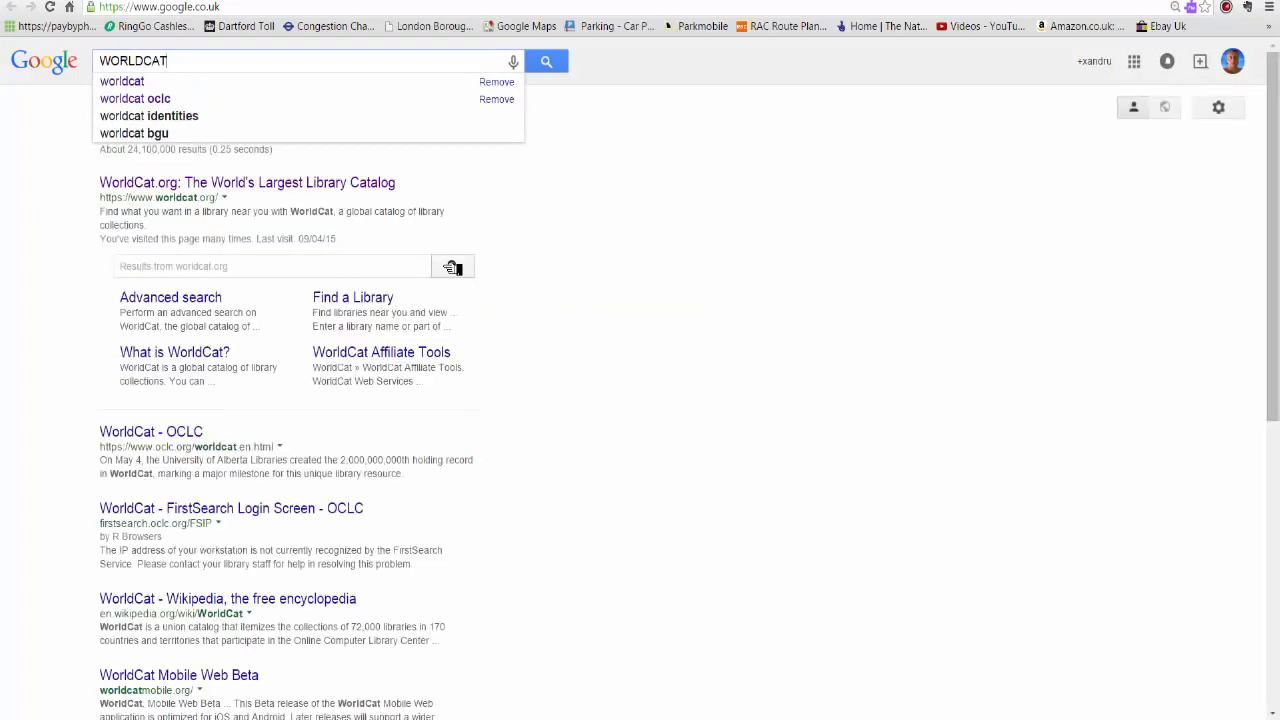
left_click(368, 190)
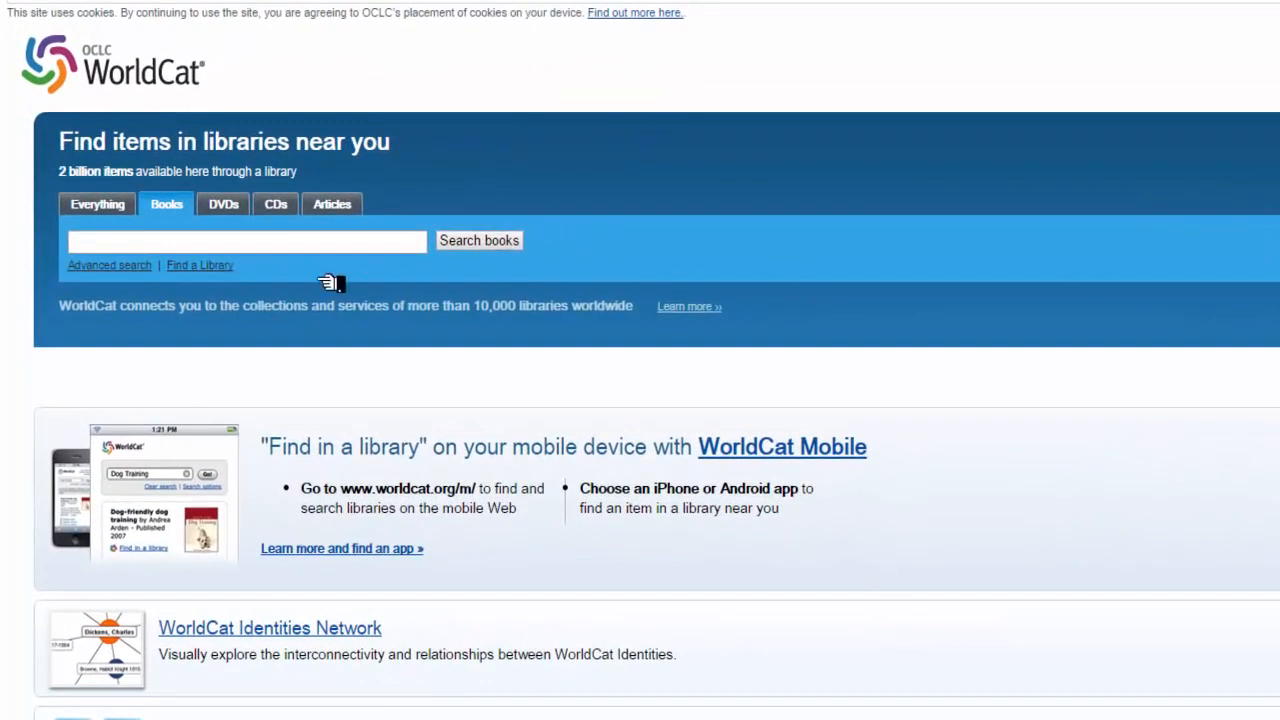
Search the WorldCat catalog's books for HEALTHCARE
left_click(226, 206)
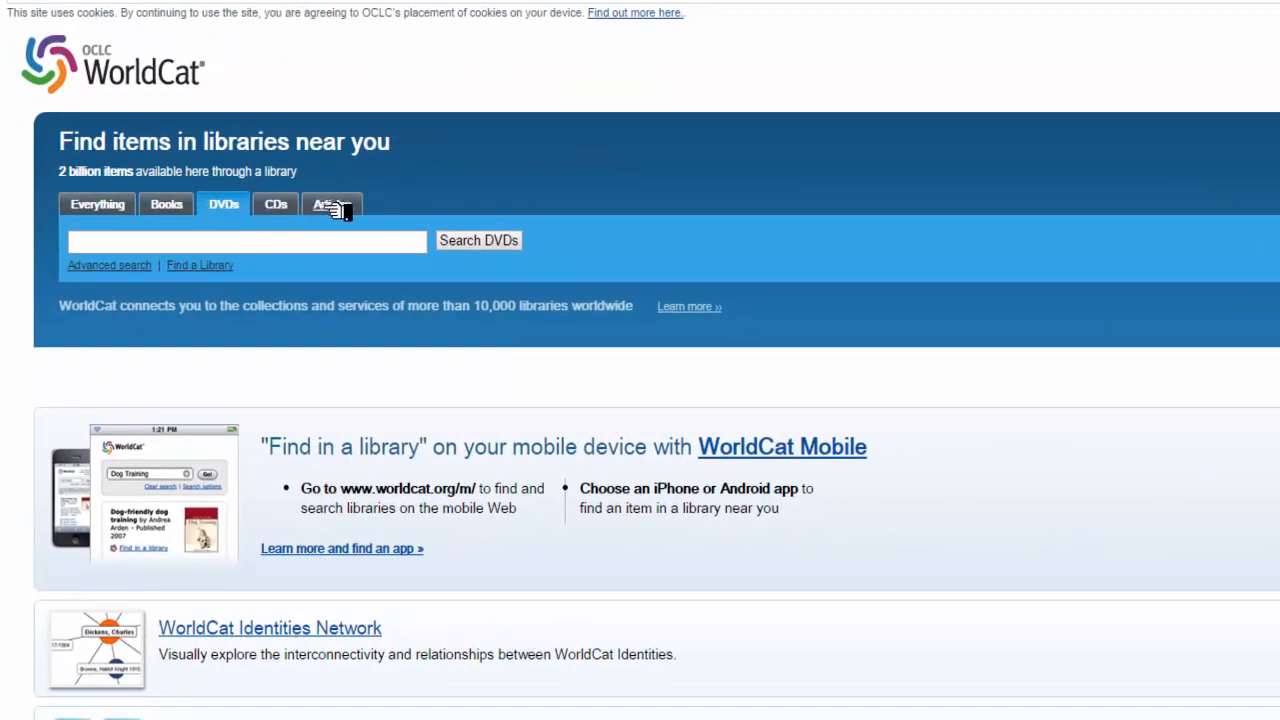
left_click(168, 225)
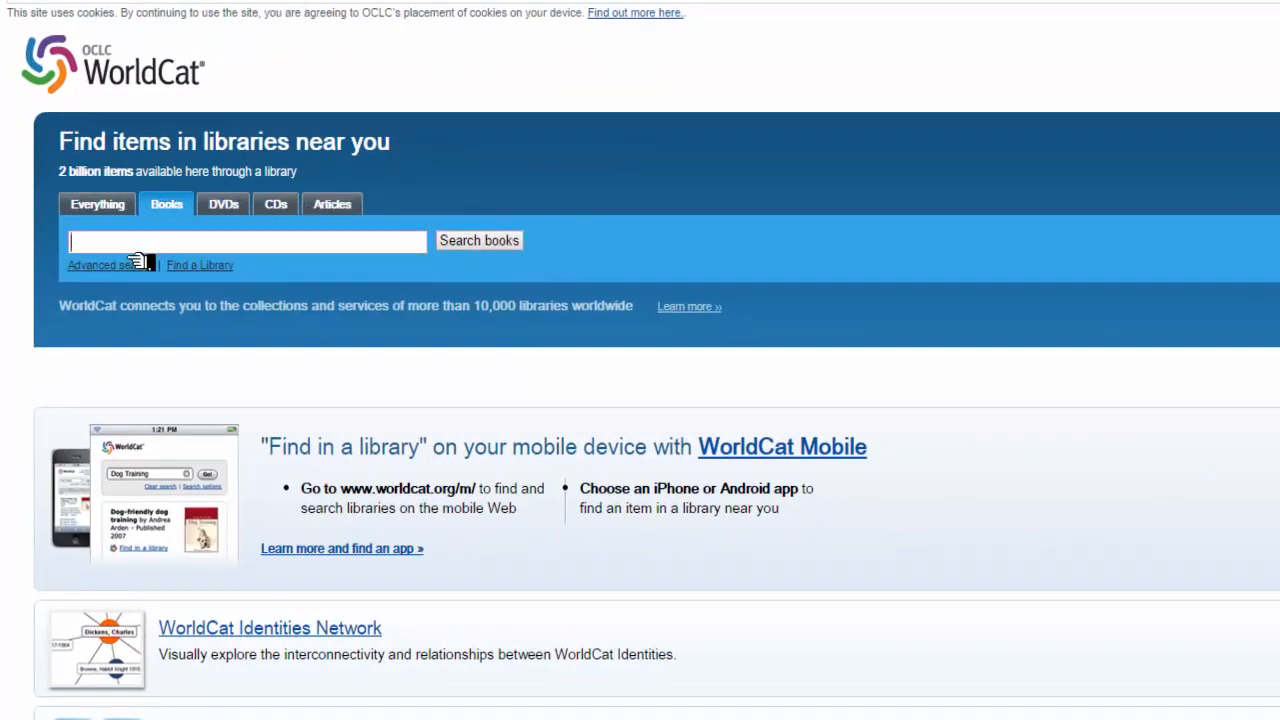
type("HEA")
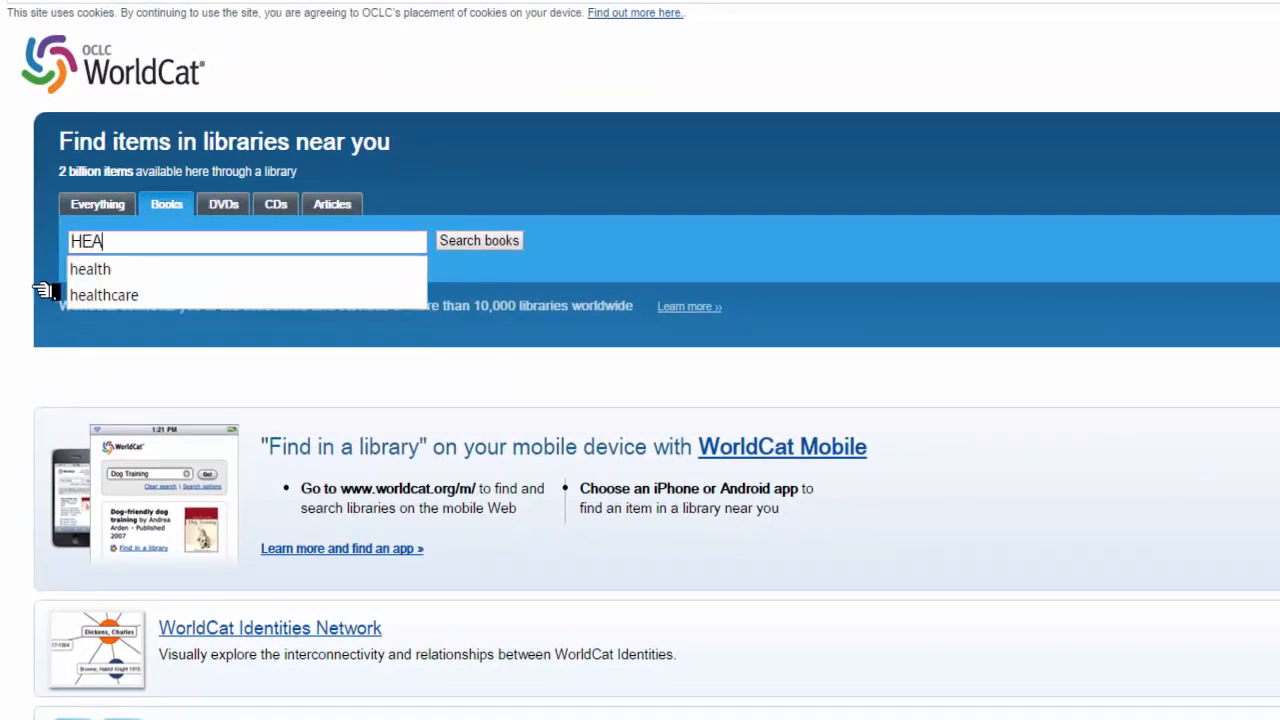
type("LTHCARE")
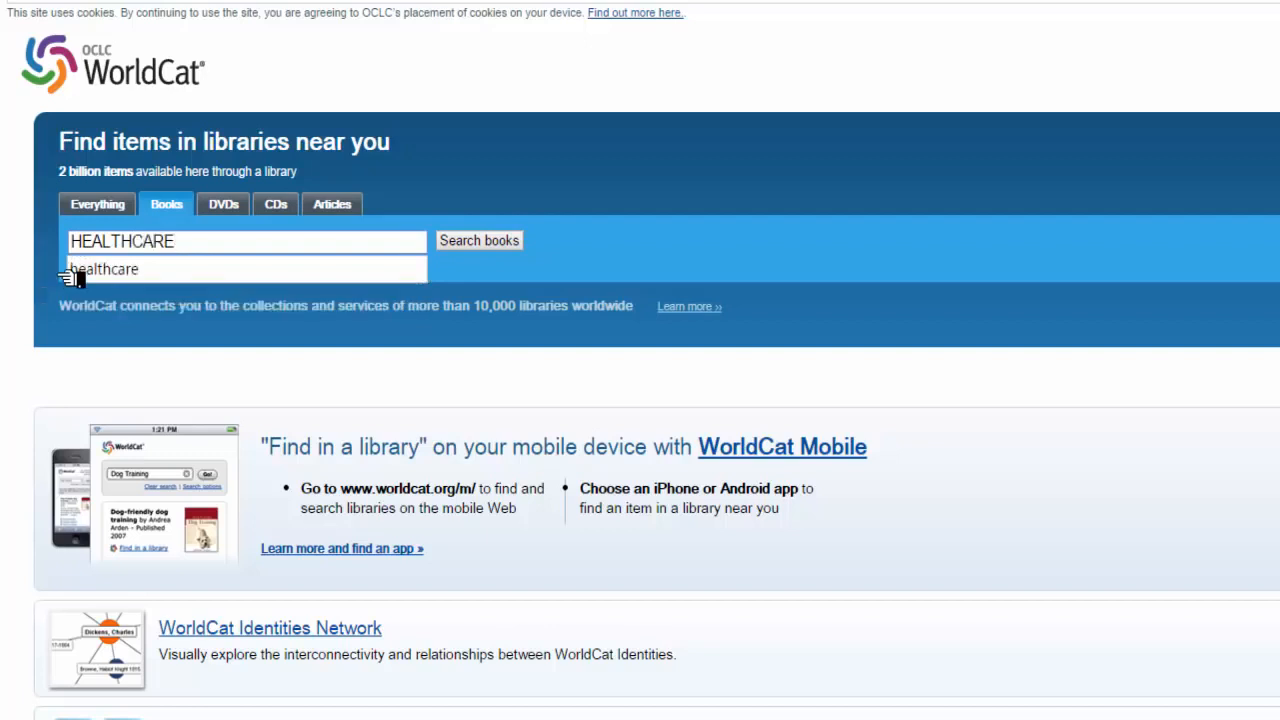
left_click(510, 243)
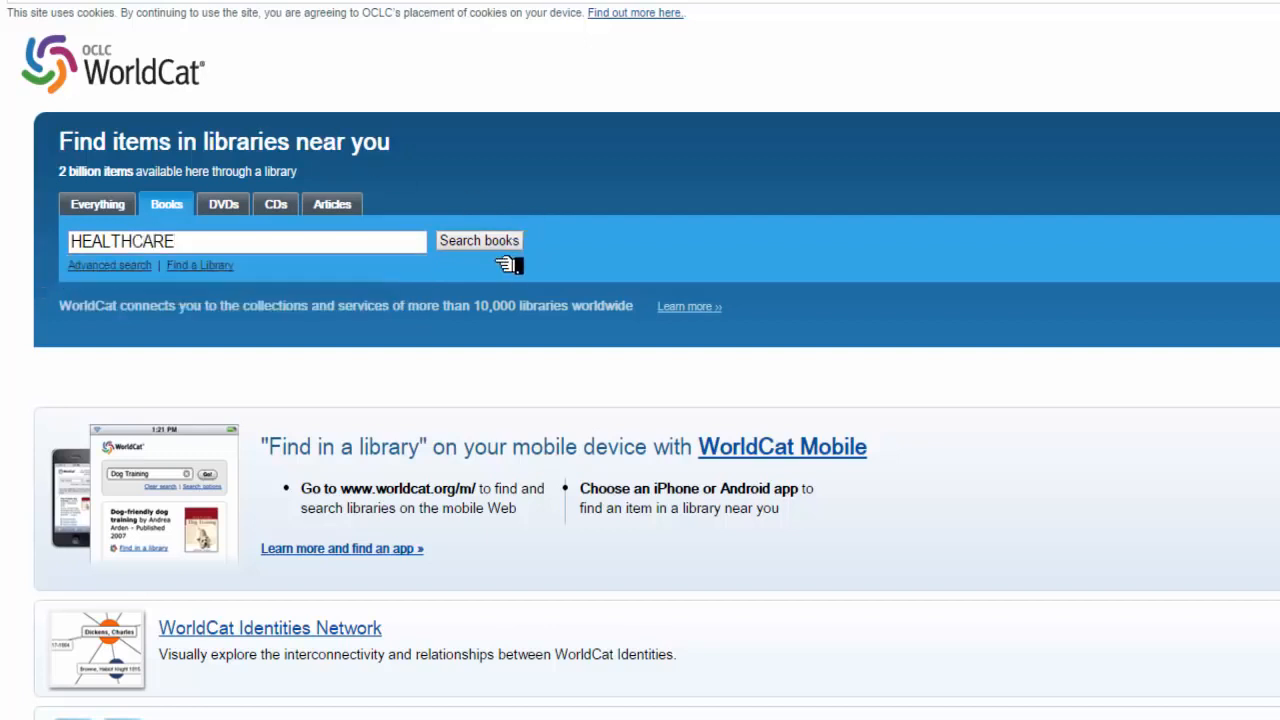
Open the book record "State of healthcare 2007" and export its citation to EndNote / Reference Manager
scroll(543, 354, "down", 9)
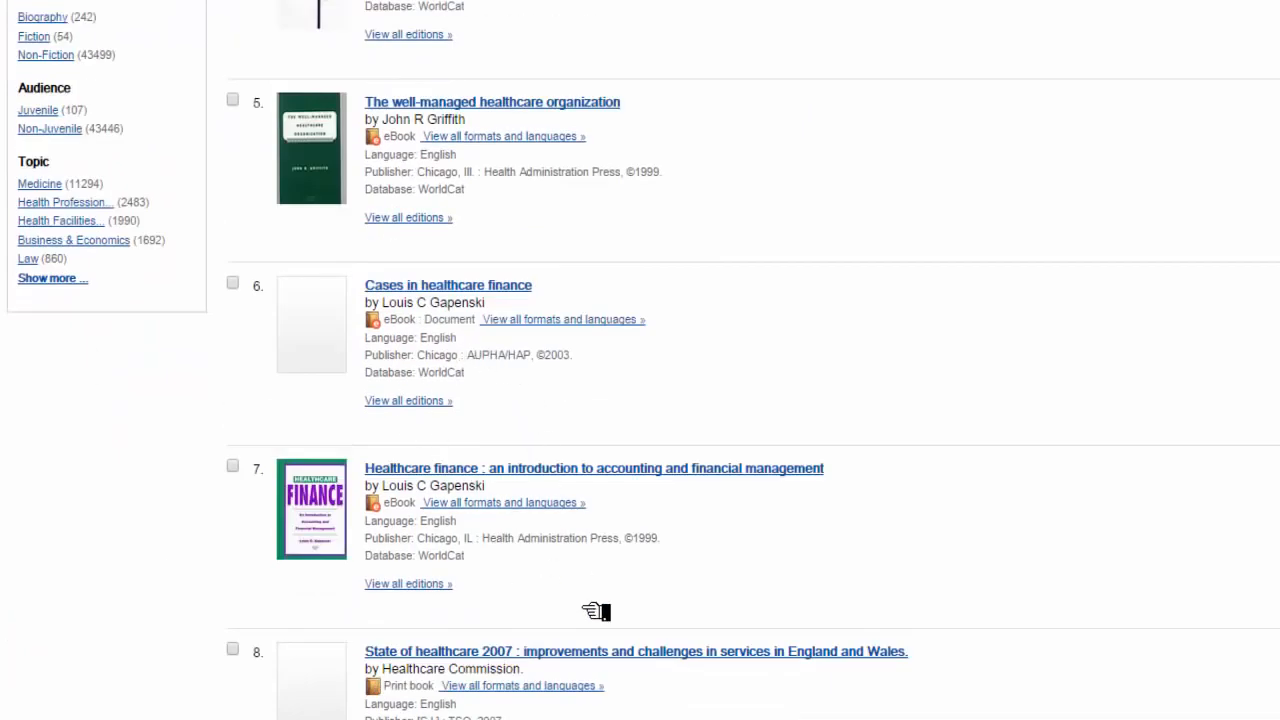
left_click(505, 664)
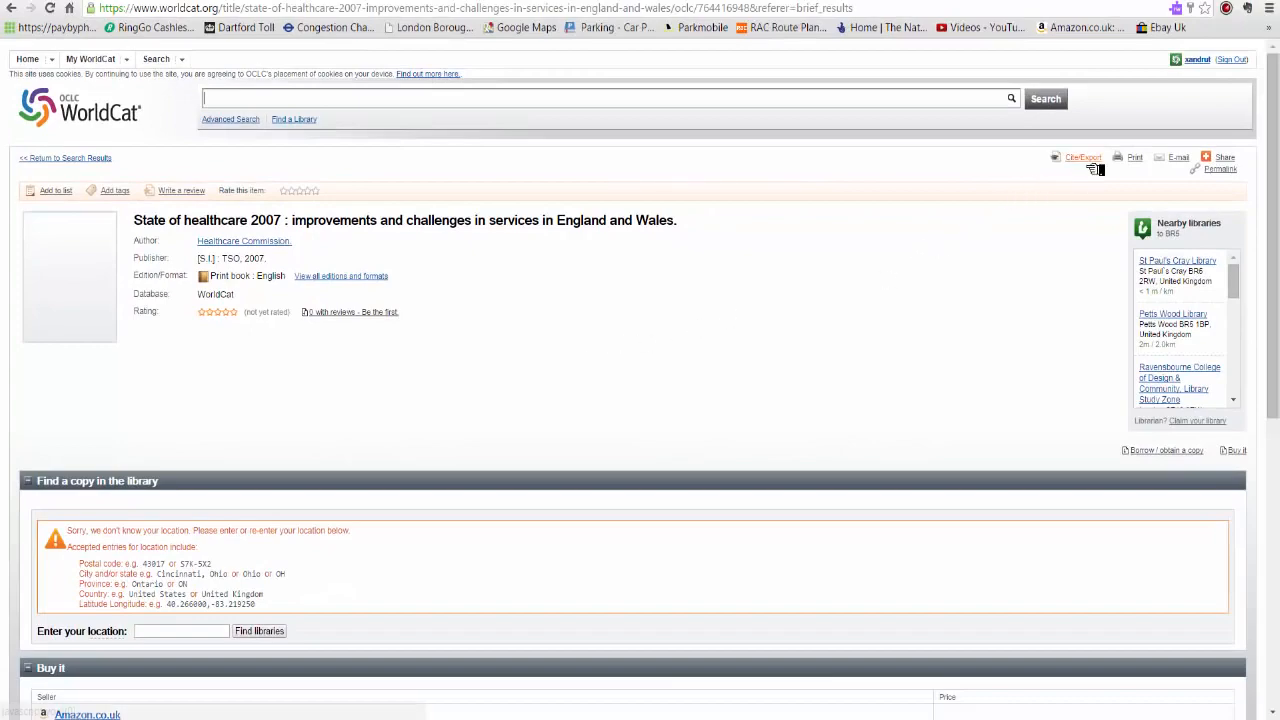
left_click(1090, 162)
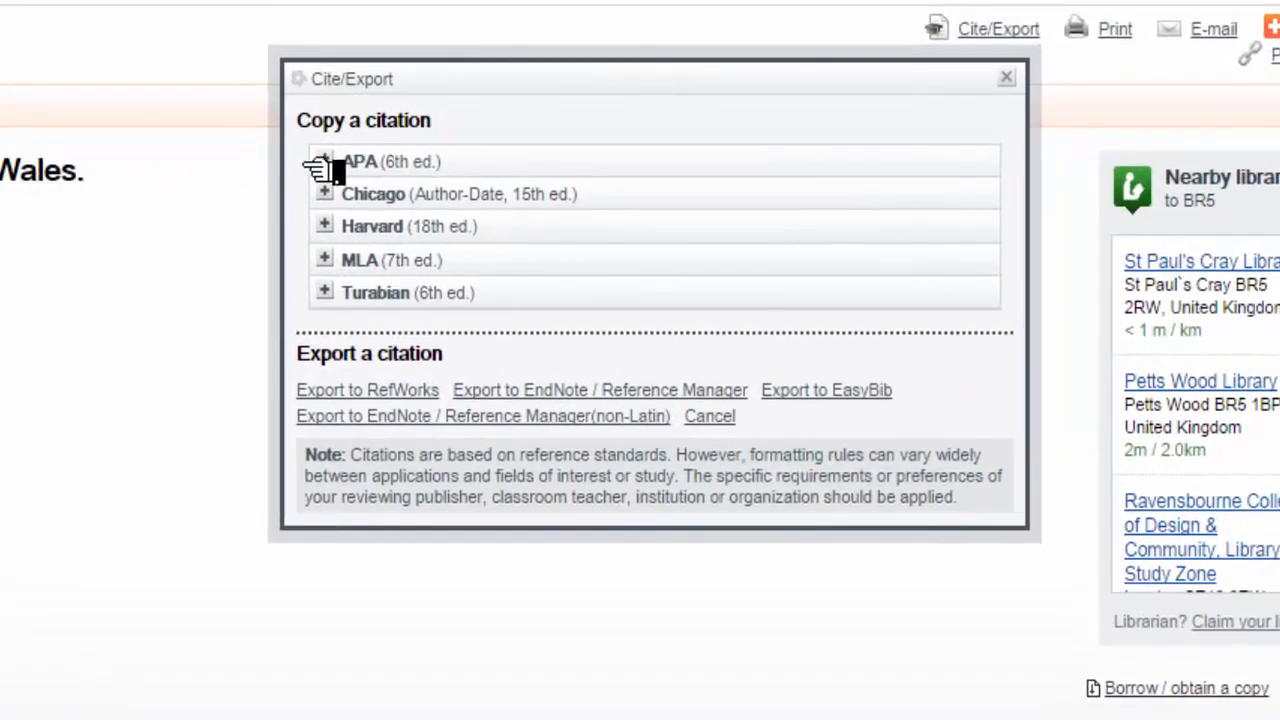
left_click(490, 179)
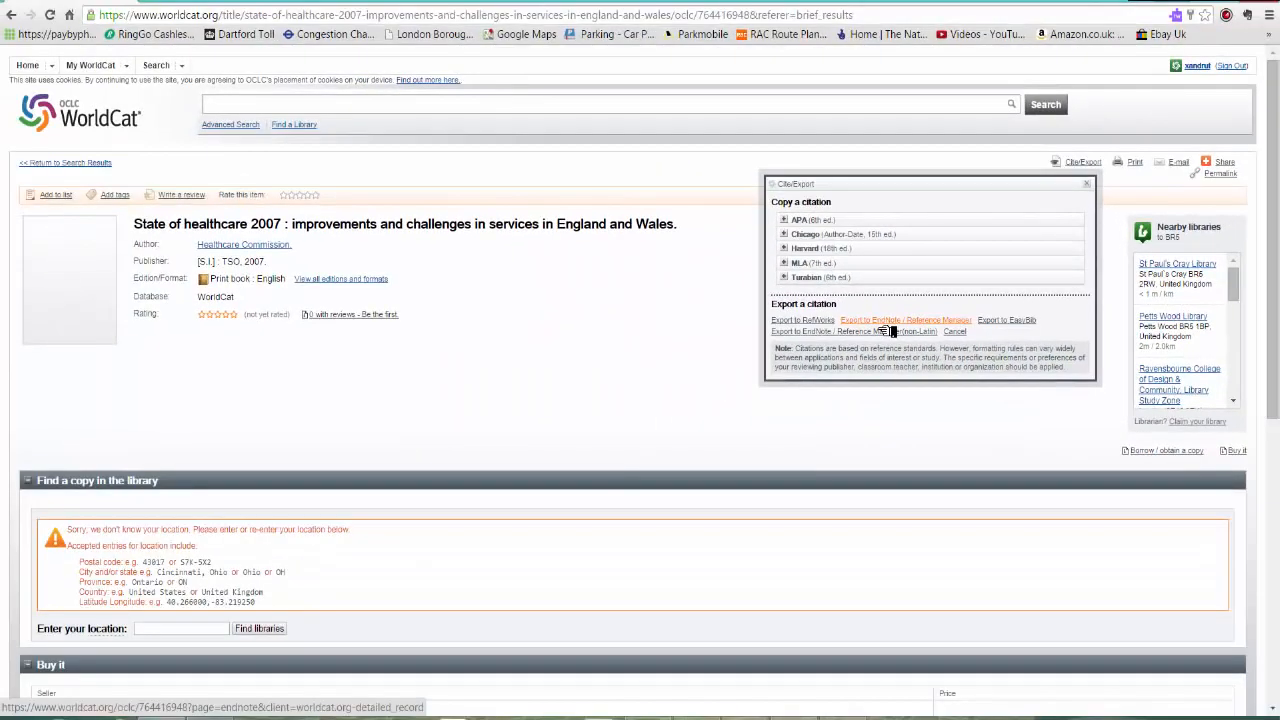
left_click(886, 330)
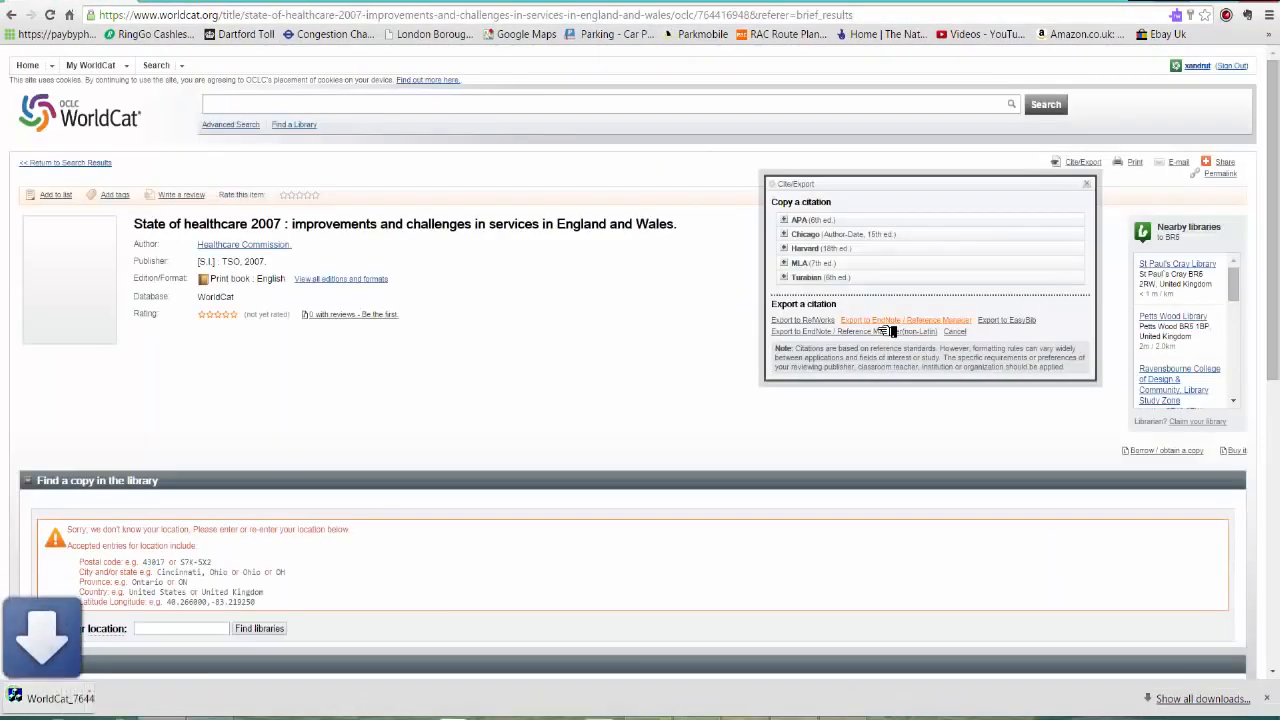
Import the downloaded WorldCat citation file into EndNote and list the Imported References in the local library
left_click(86, 711)
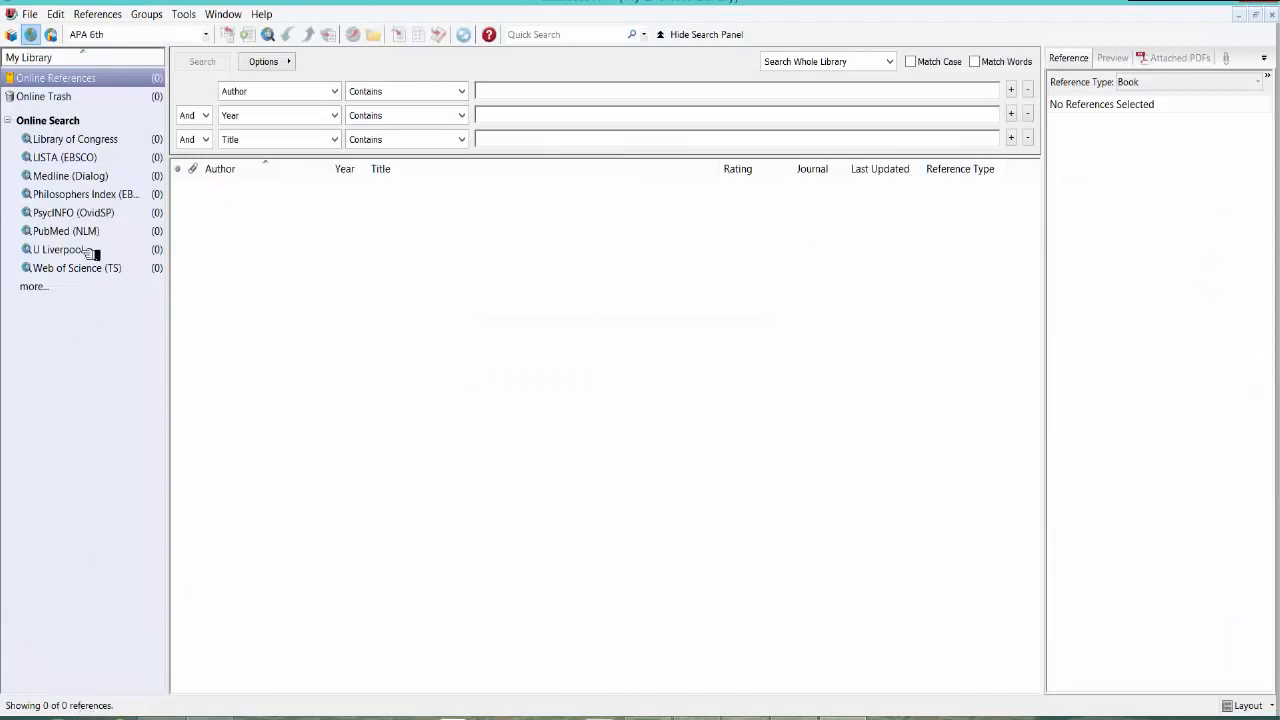
left_click(11, 35)
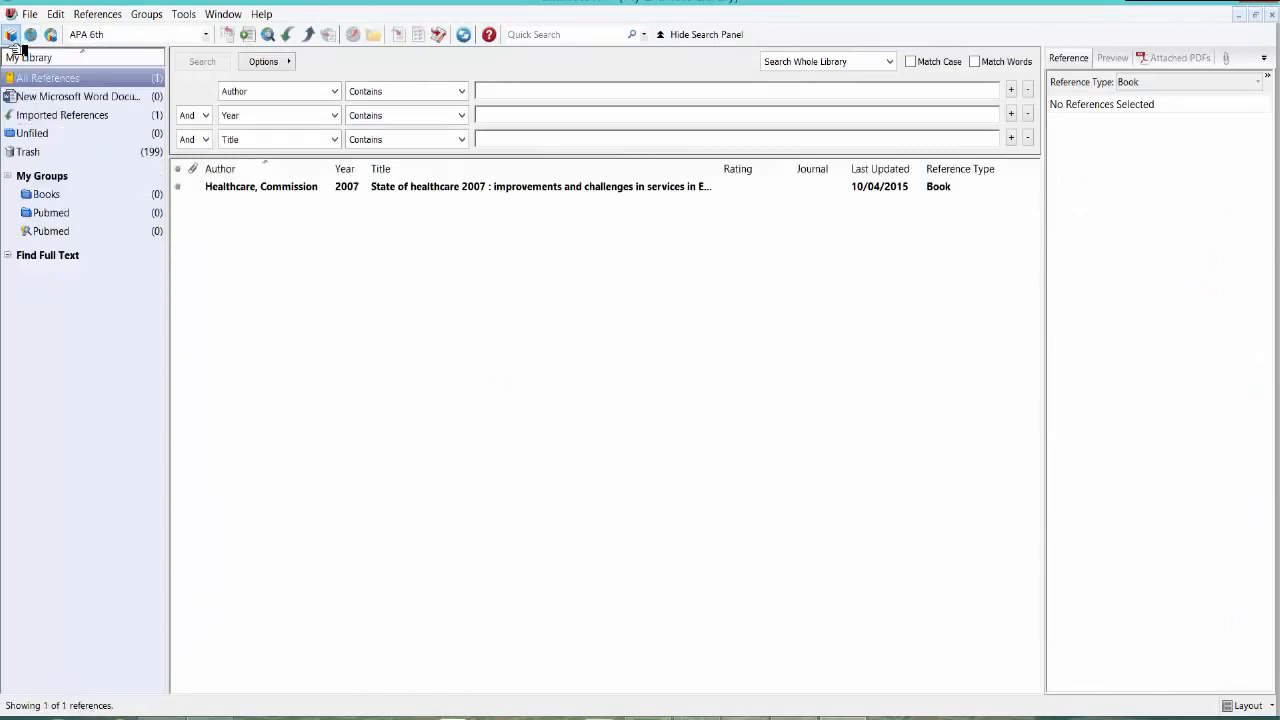
left_click(58, 120)
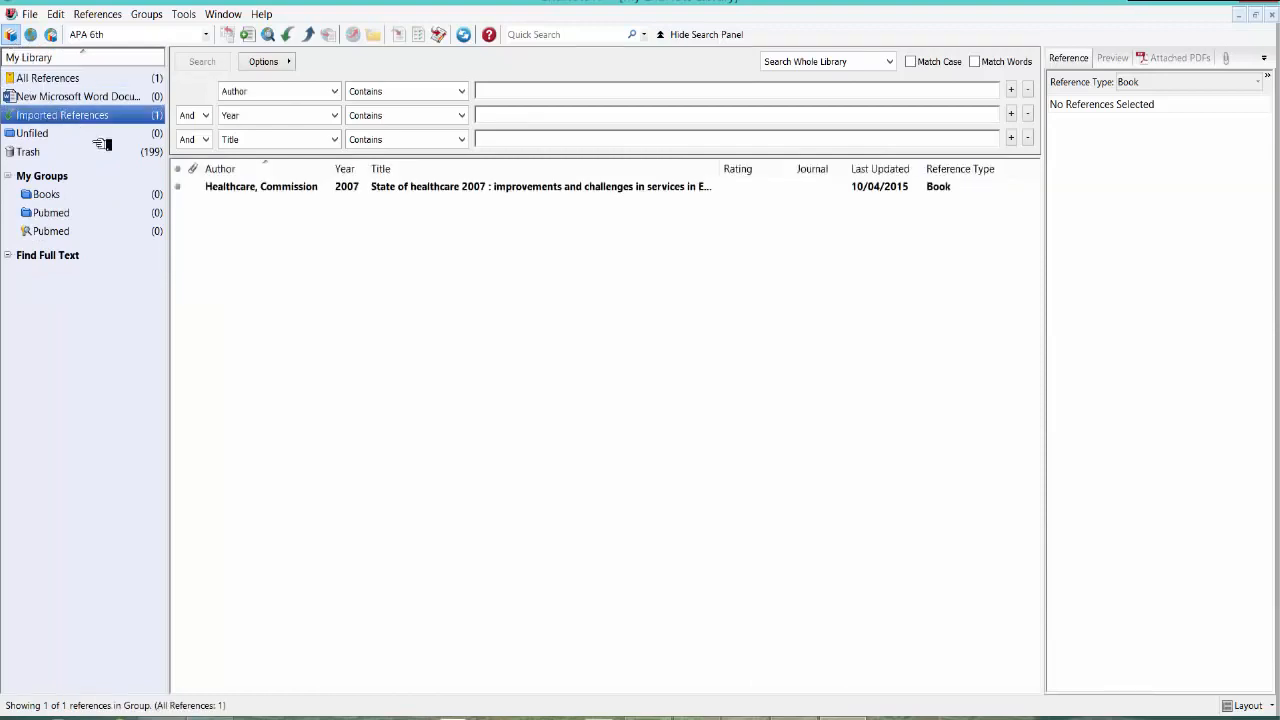
Run Find Full Text on the imported "State of healthcare 2007" reference, accepting the copyright and usage notice
left_click(297, 201)
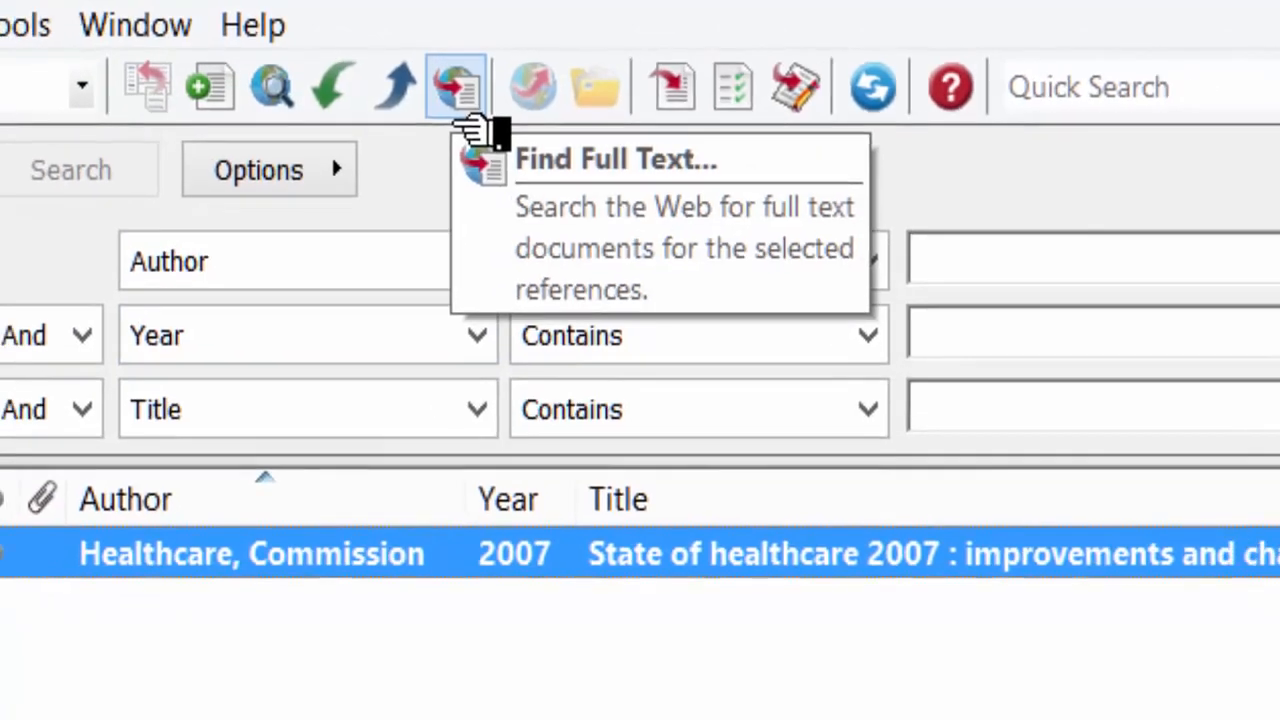
left_click(478, 126)
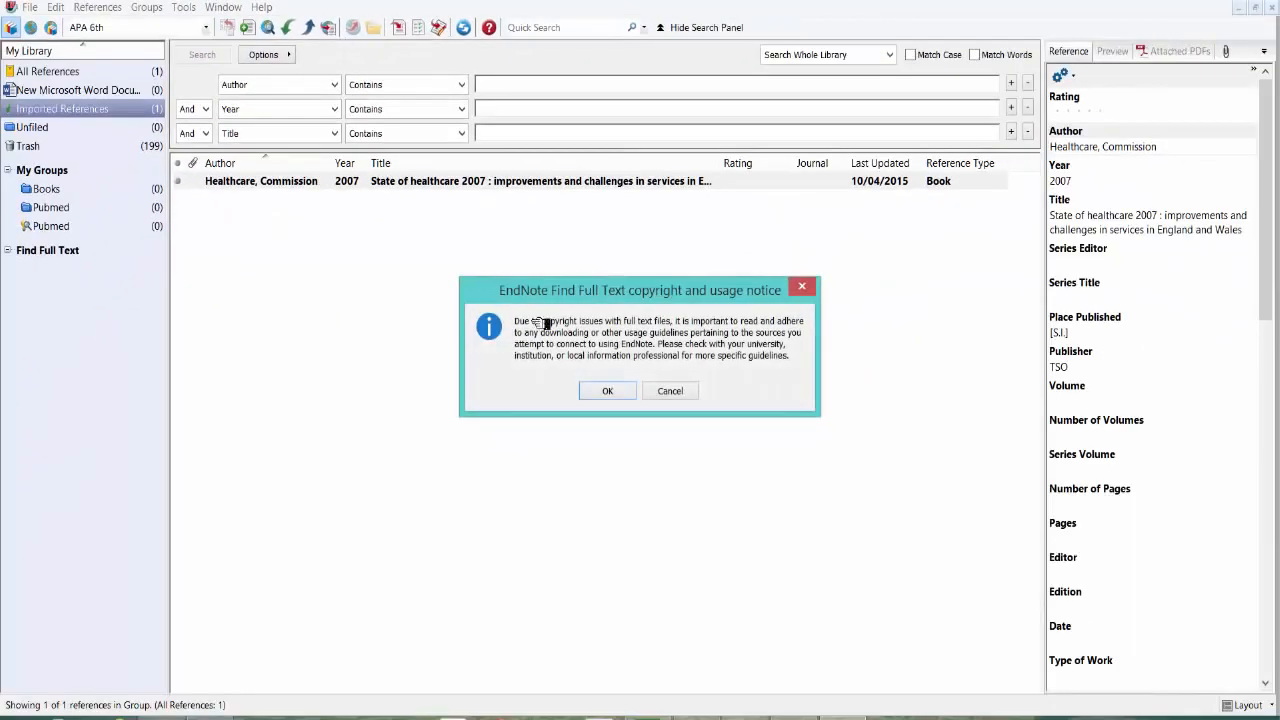
left_click(607, 392)
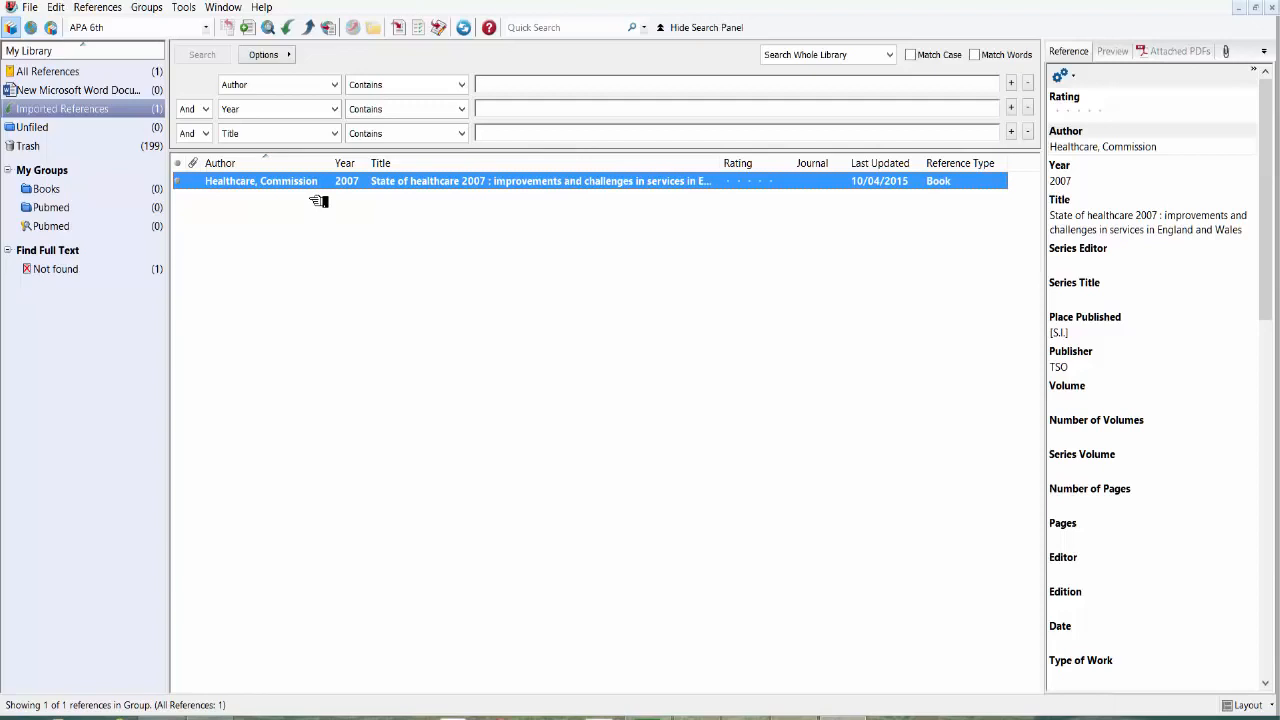
Switch to the blank Word document and write “healthcare” in quotation marks as the text to cite
key("alt+Tab")
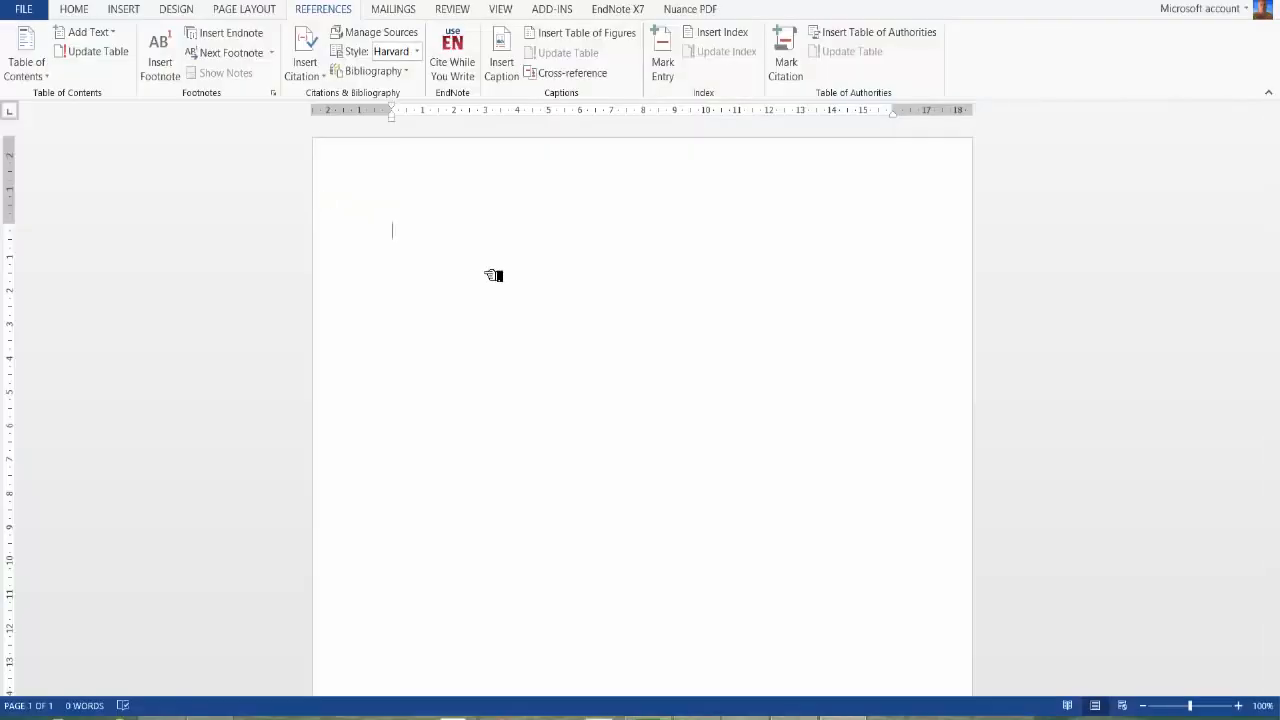
type("\"")
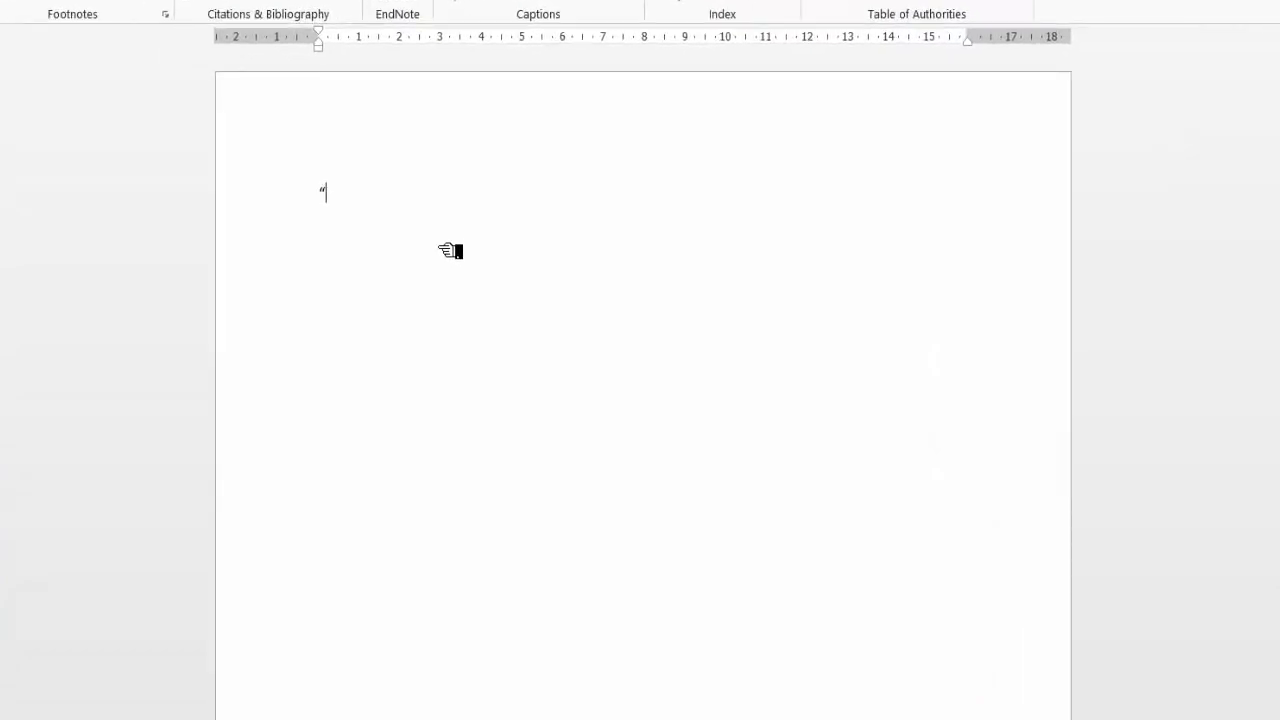
type("healthcare”")
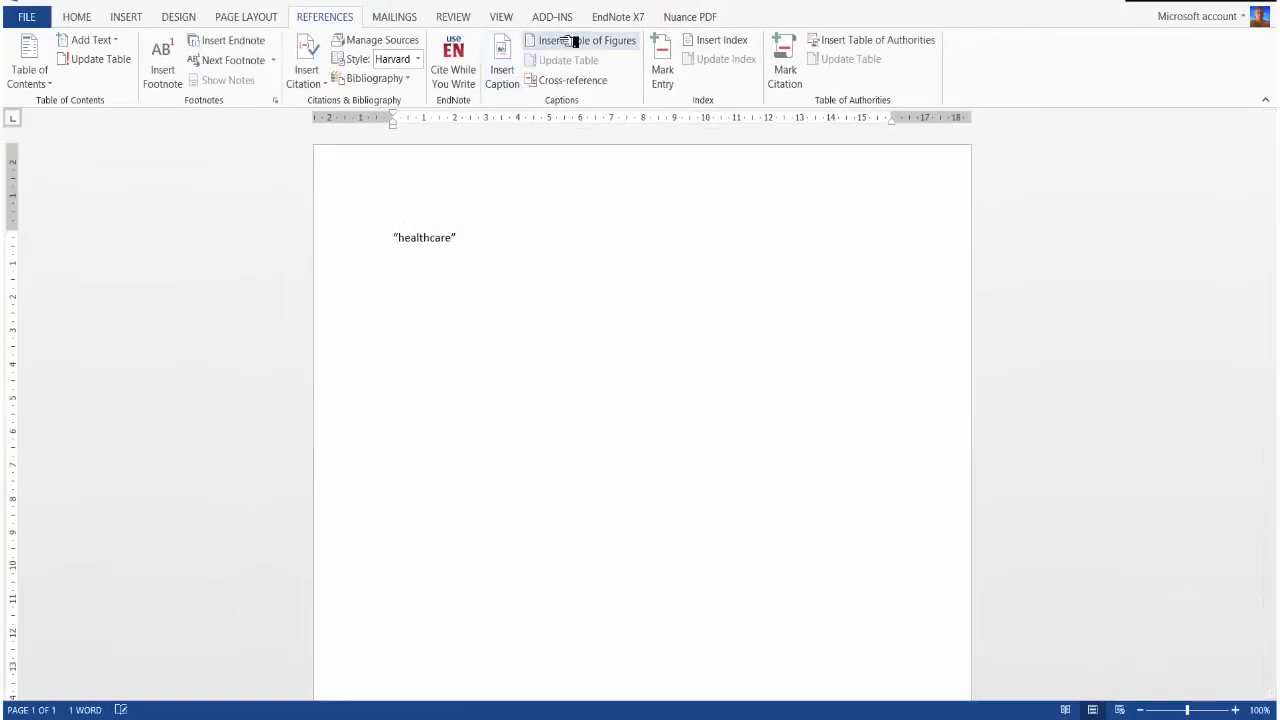
Switch to the EndNote library and insert the "State of healthcare 2007" reference as a citation after “healthcare” in the Word document
left_click(614, 24)
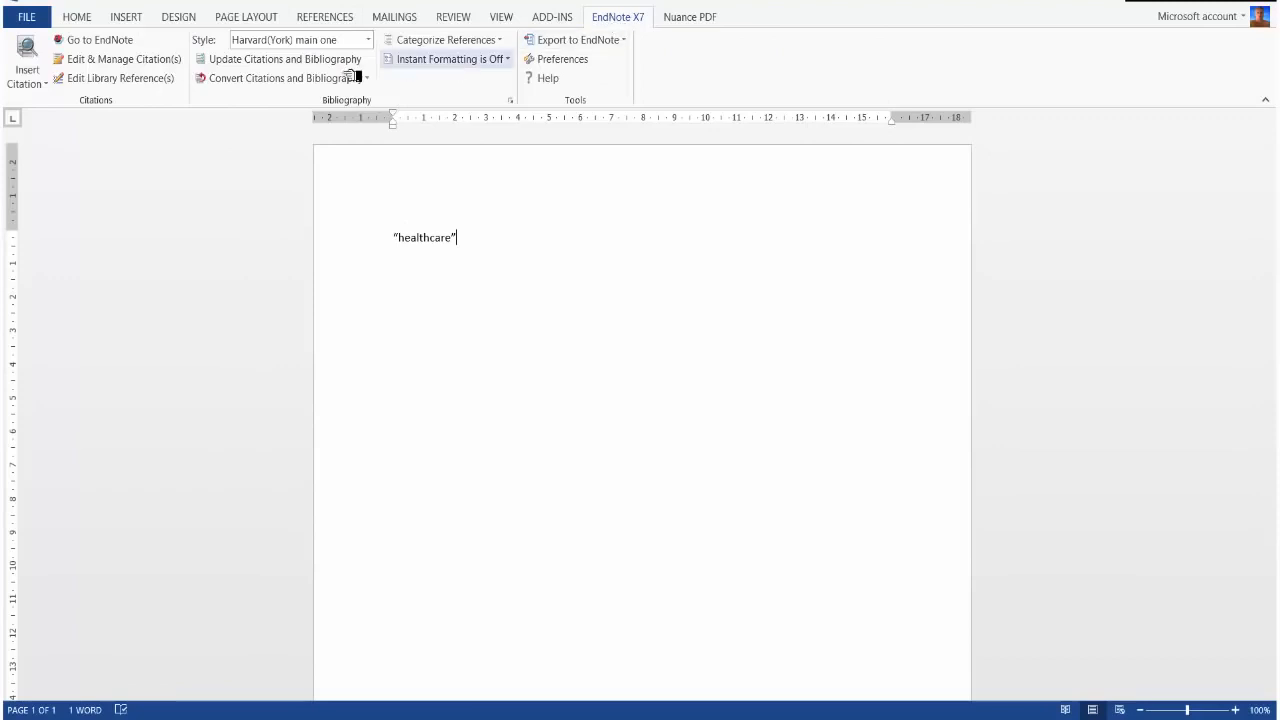
left_click(100, 40)
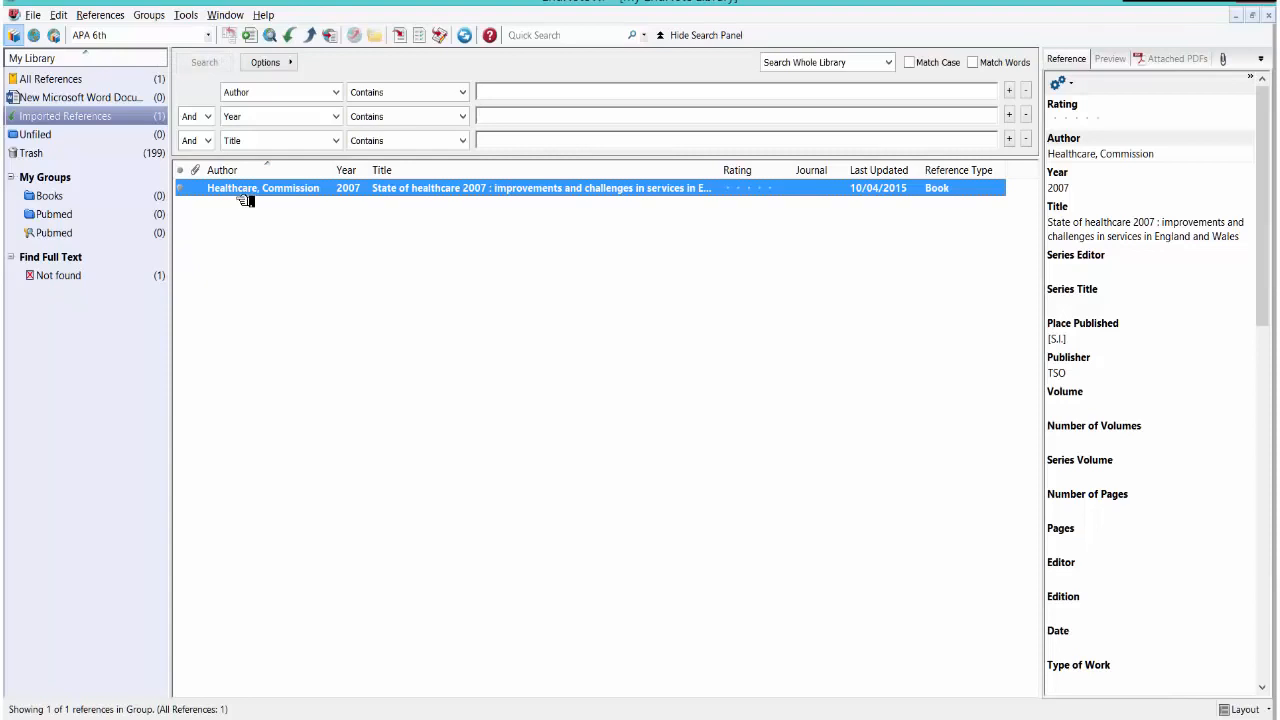
left_click(413, 42)
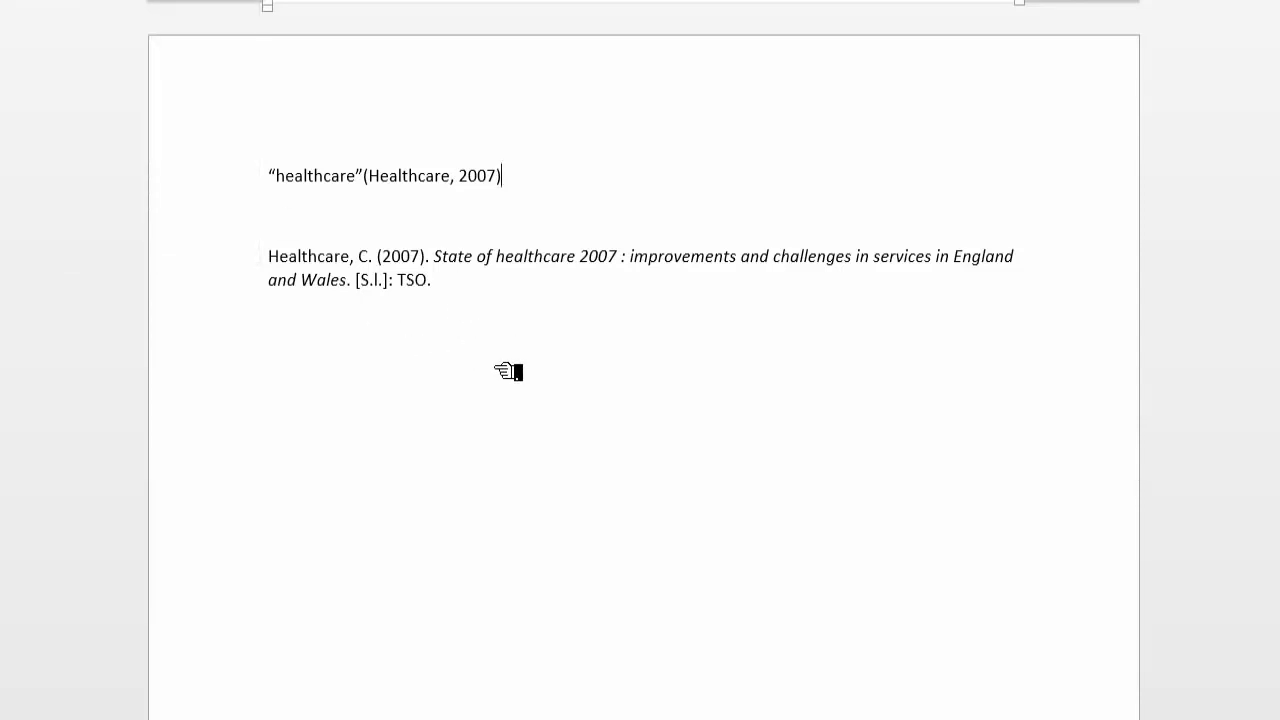
Edit the inserted Healthcare, 2007 citation to add the page suffix ":p.56"
left_click(443, 184)
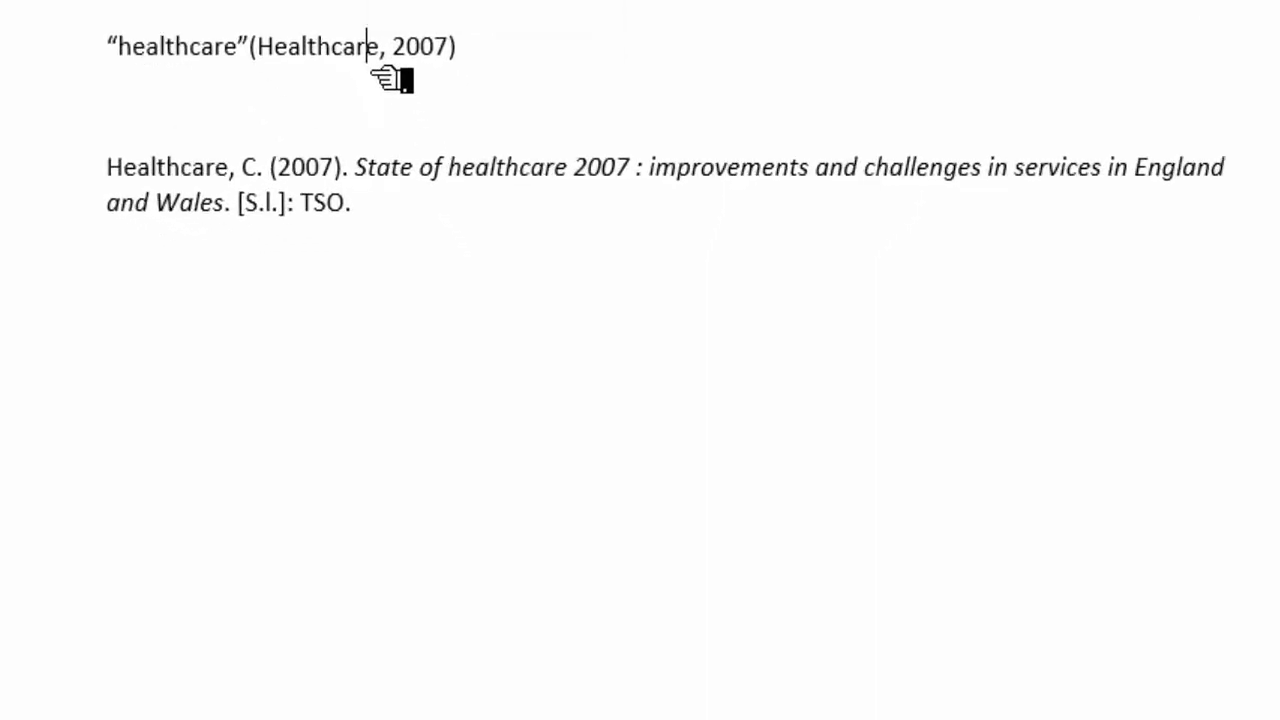
right_click(383, 78)
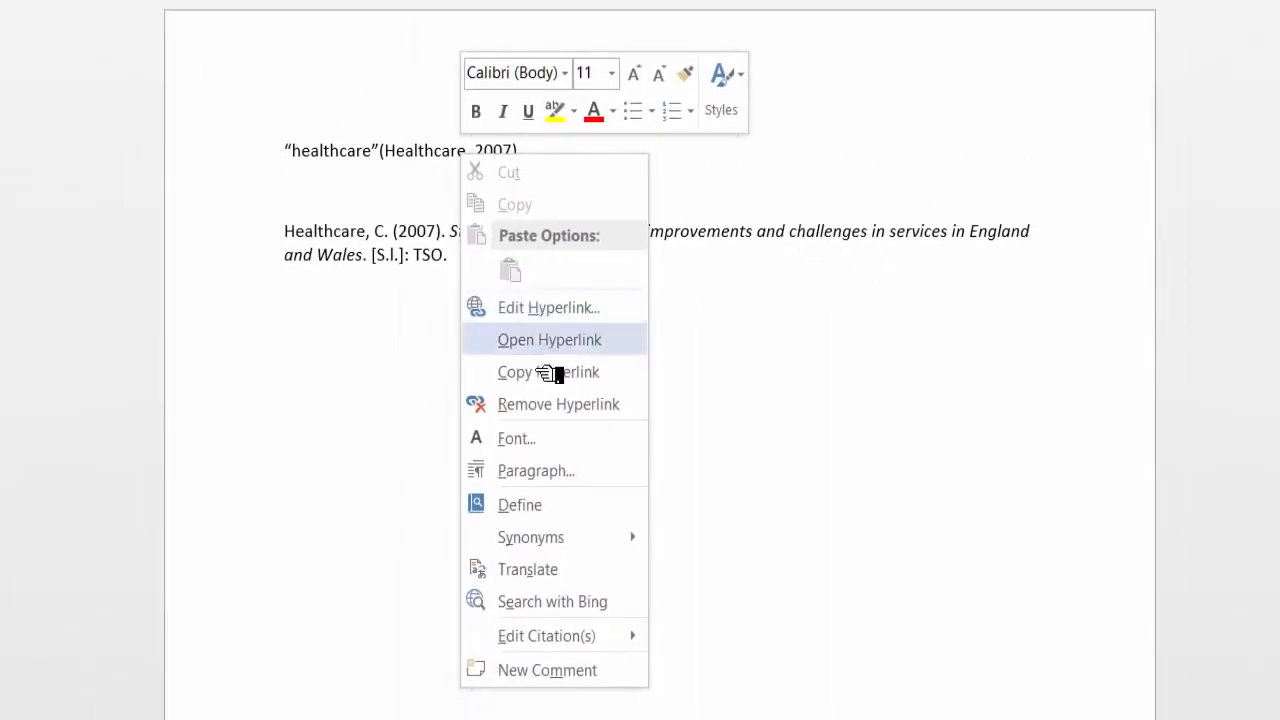
mouse_move(575, 640)
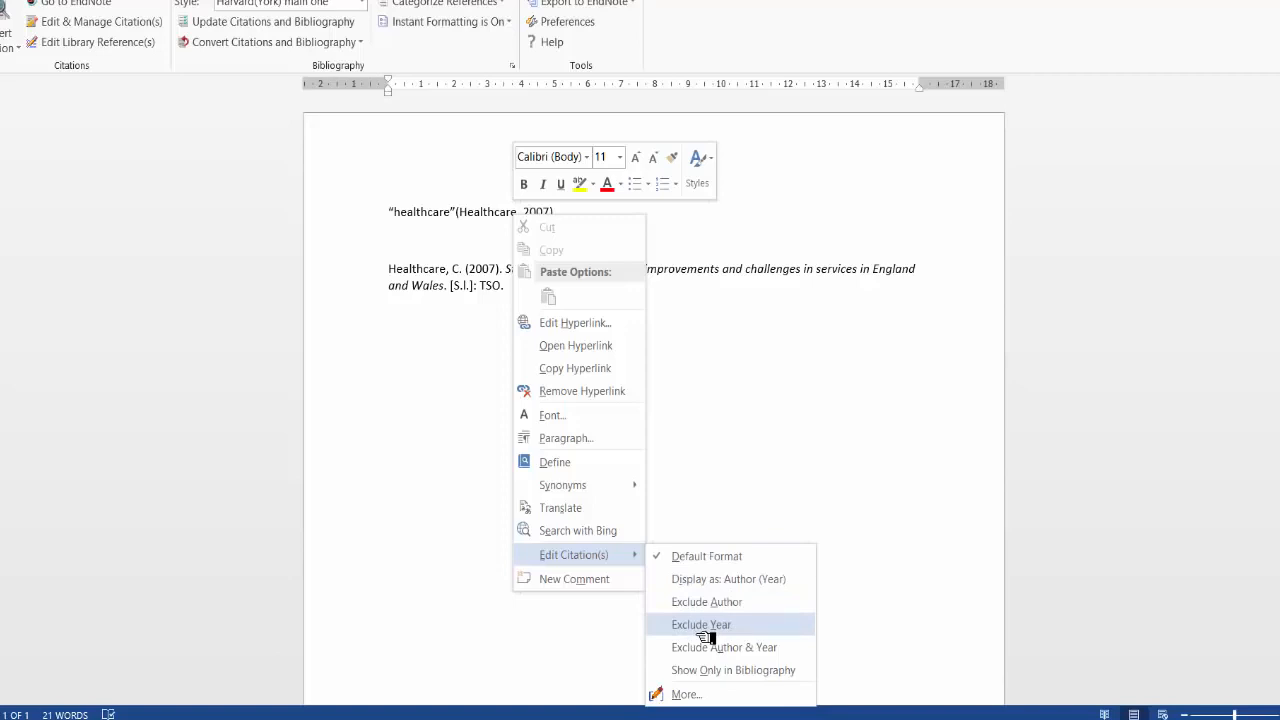
left_click(714, 696)
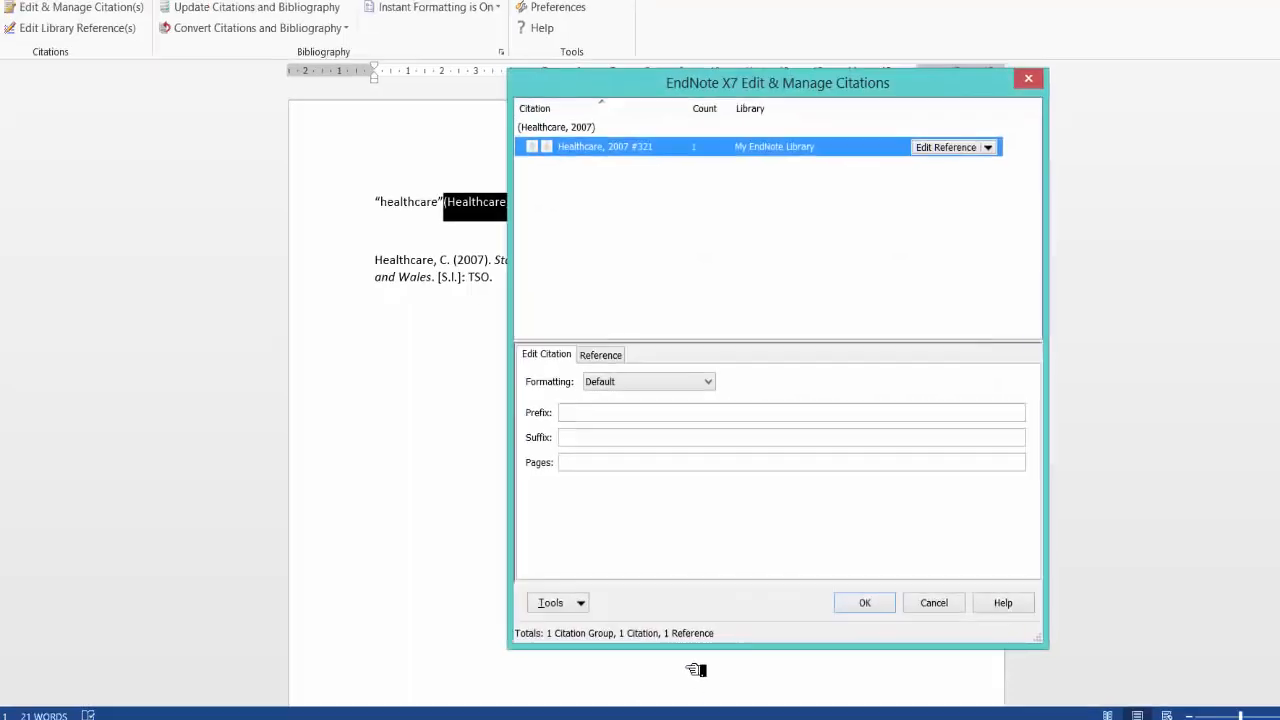
left_click(585, 448)
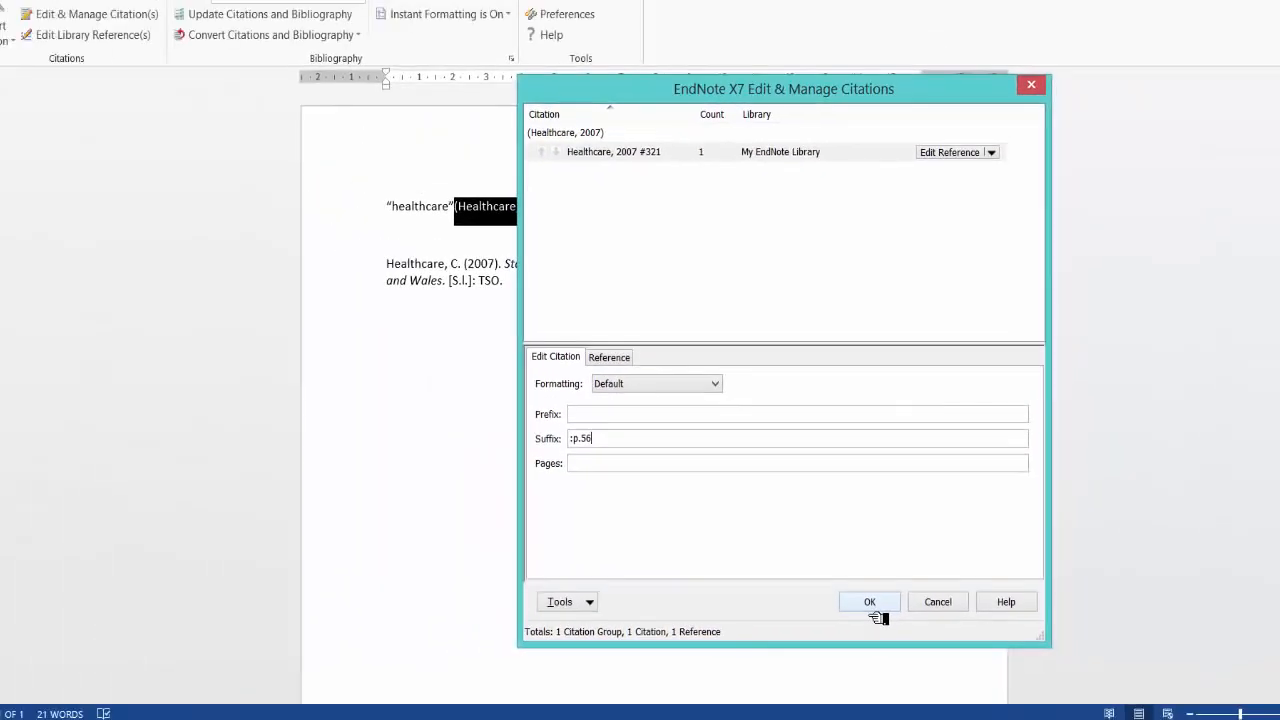
left_click(872, 609)
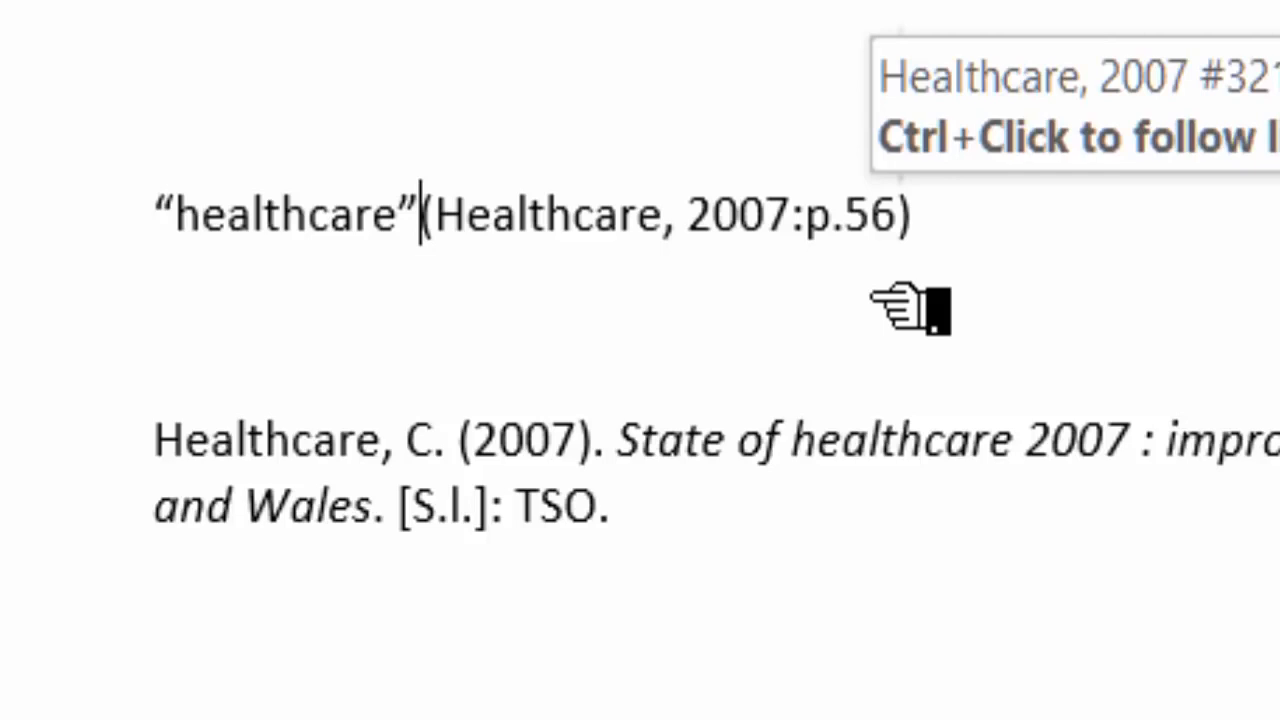
left_click(636, 560)
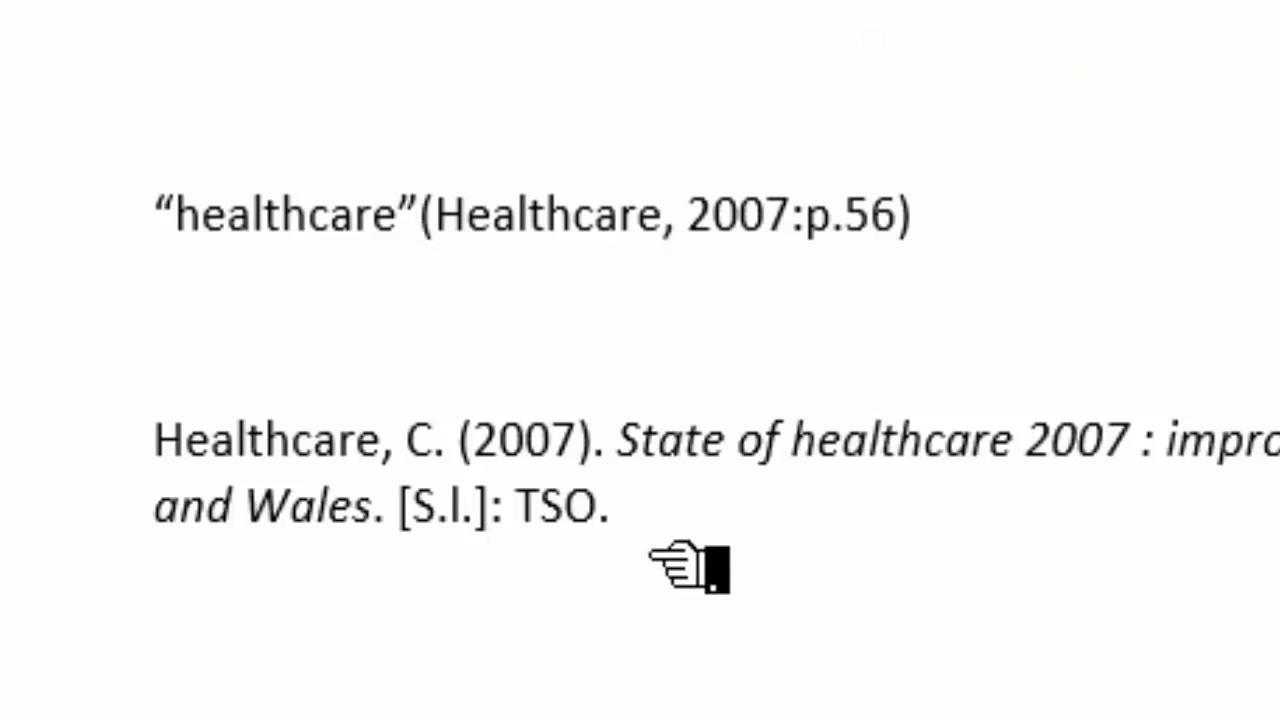